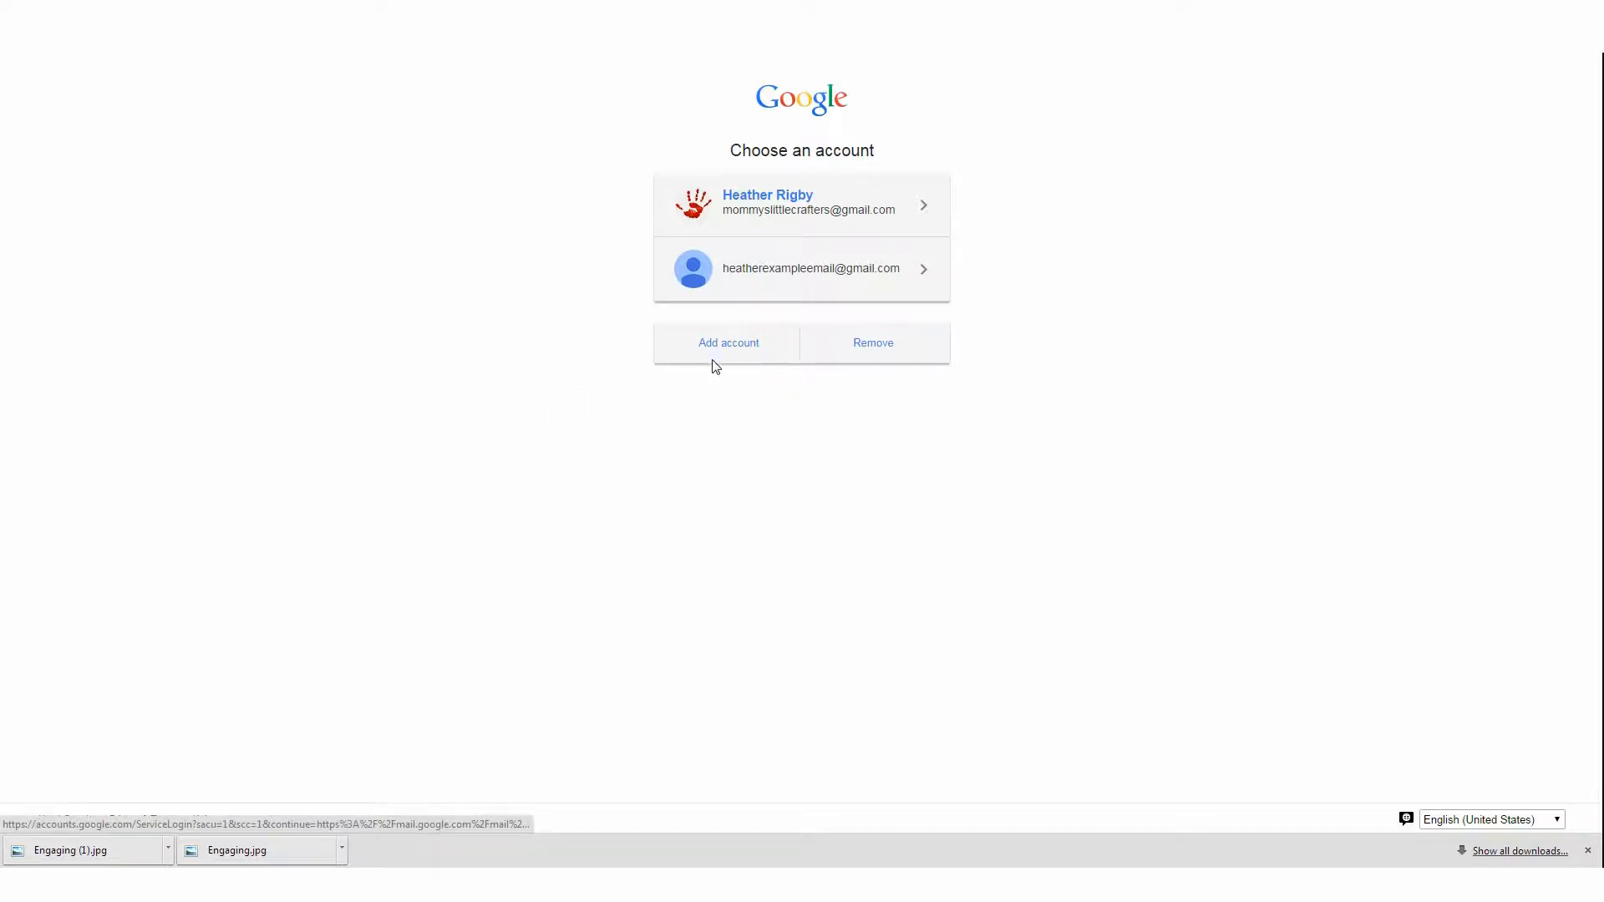
# Sign in to Gmail with the first saved account
pyautogui.click(834, 214)
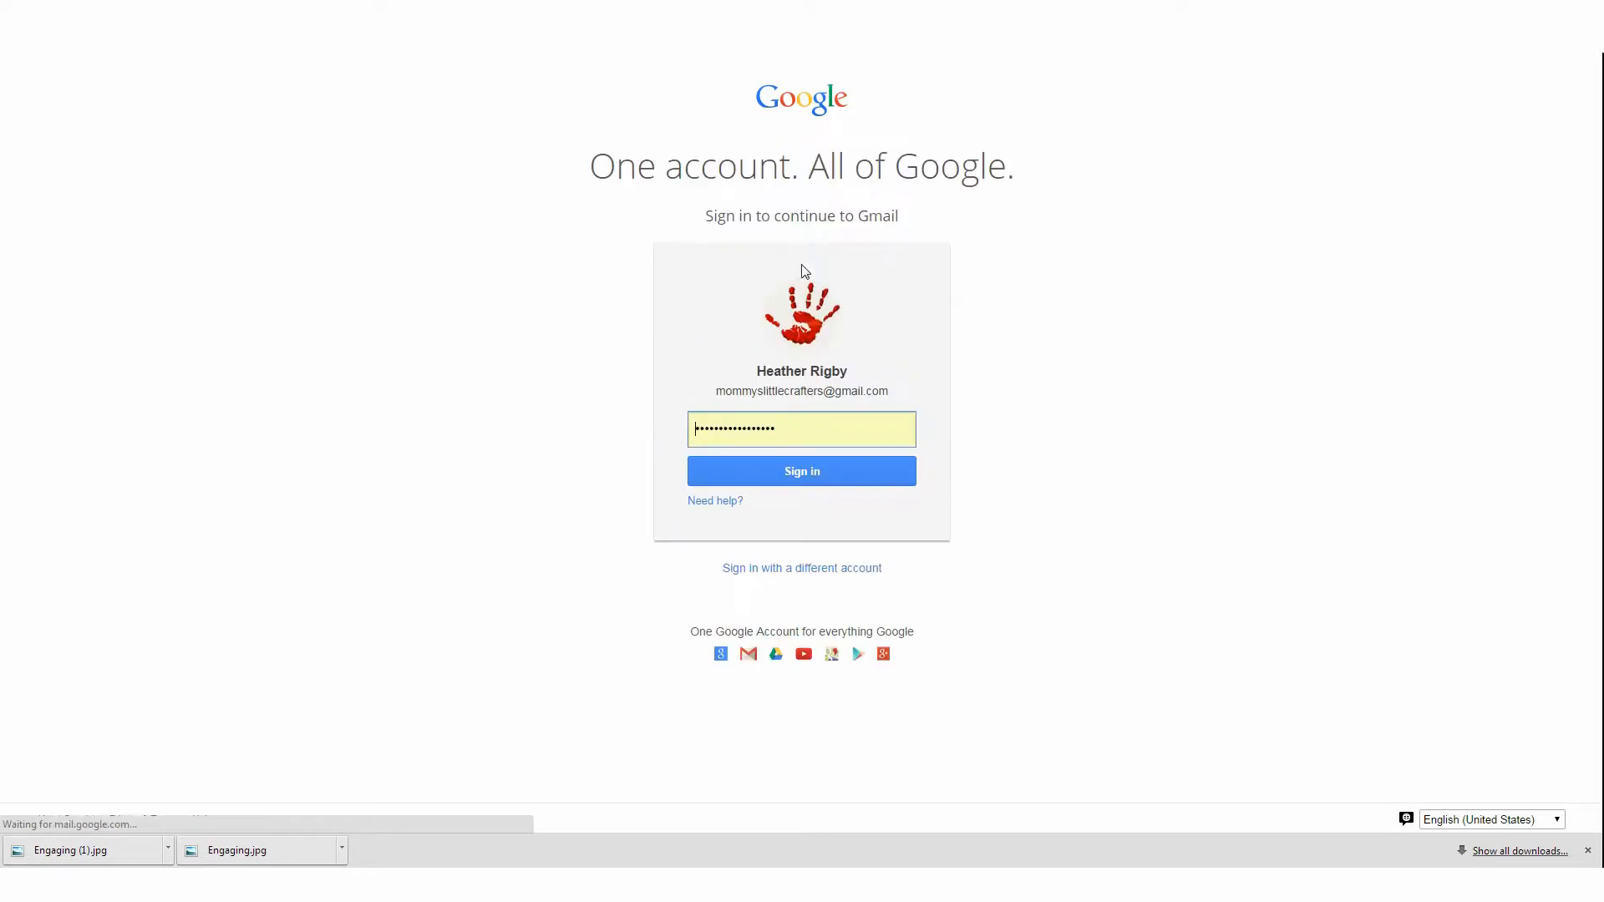
pyautogui.click(825, 466)
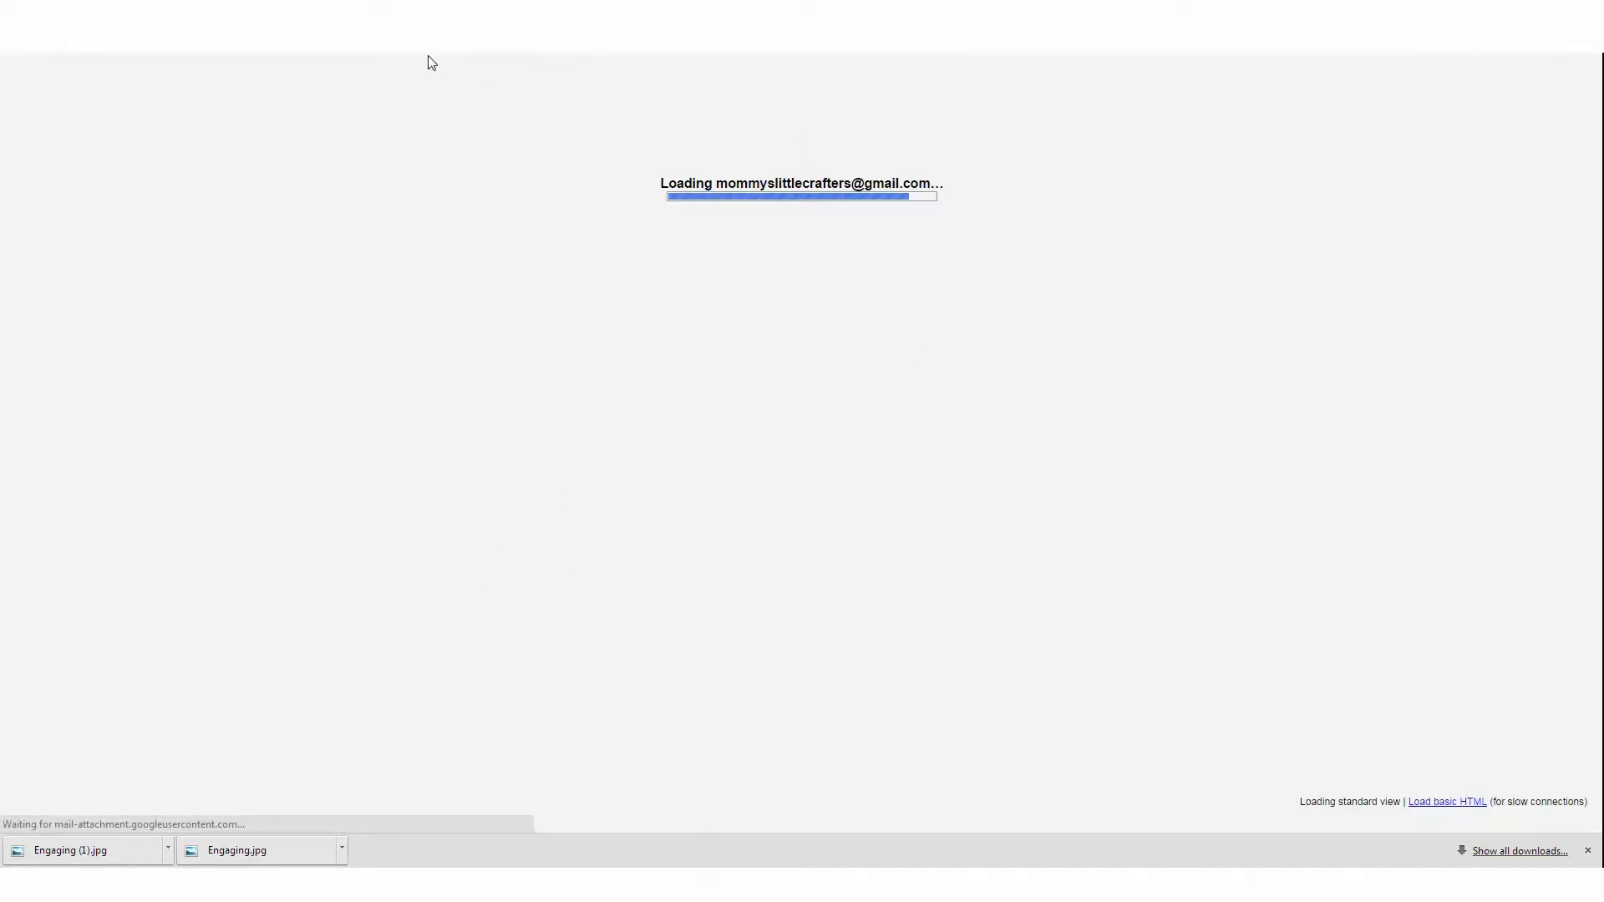
# Open Blogger from the browser's address bar suggestions
pyautogui.click(426, 42)
pyautogui.write('bl')
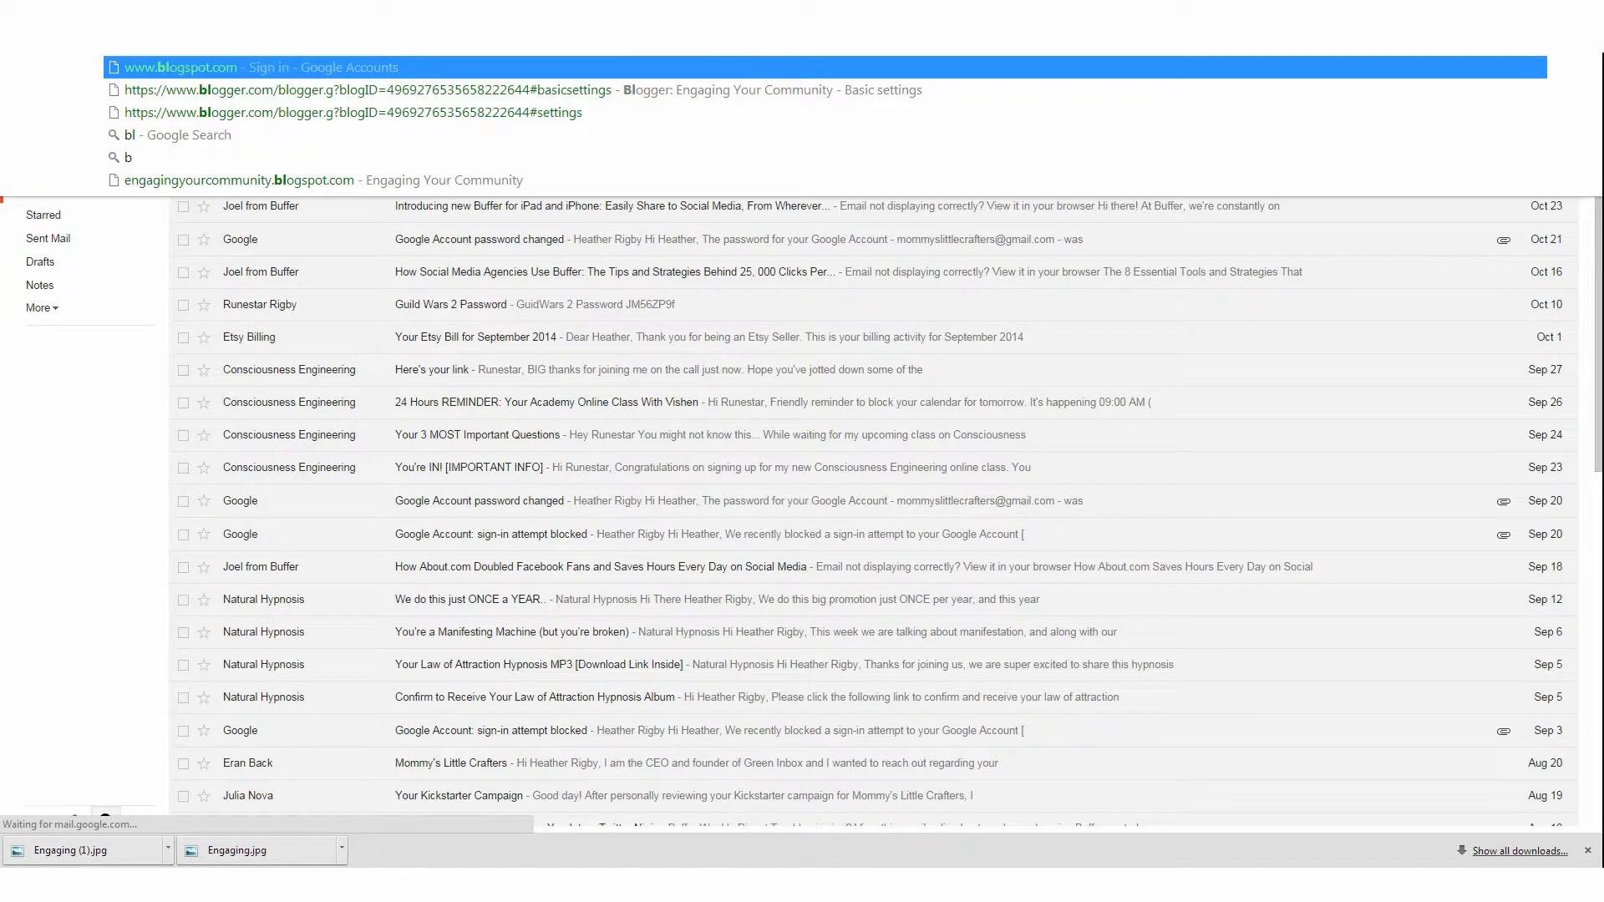
pyautogui.press('Return')
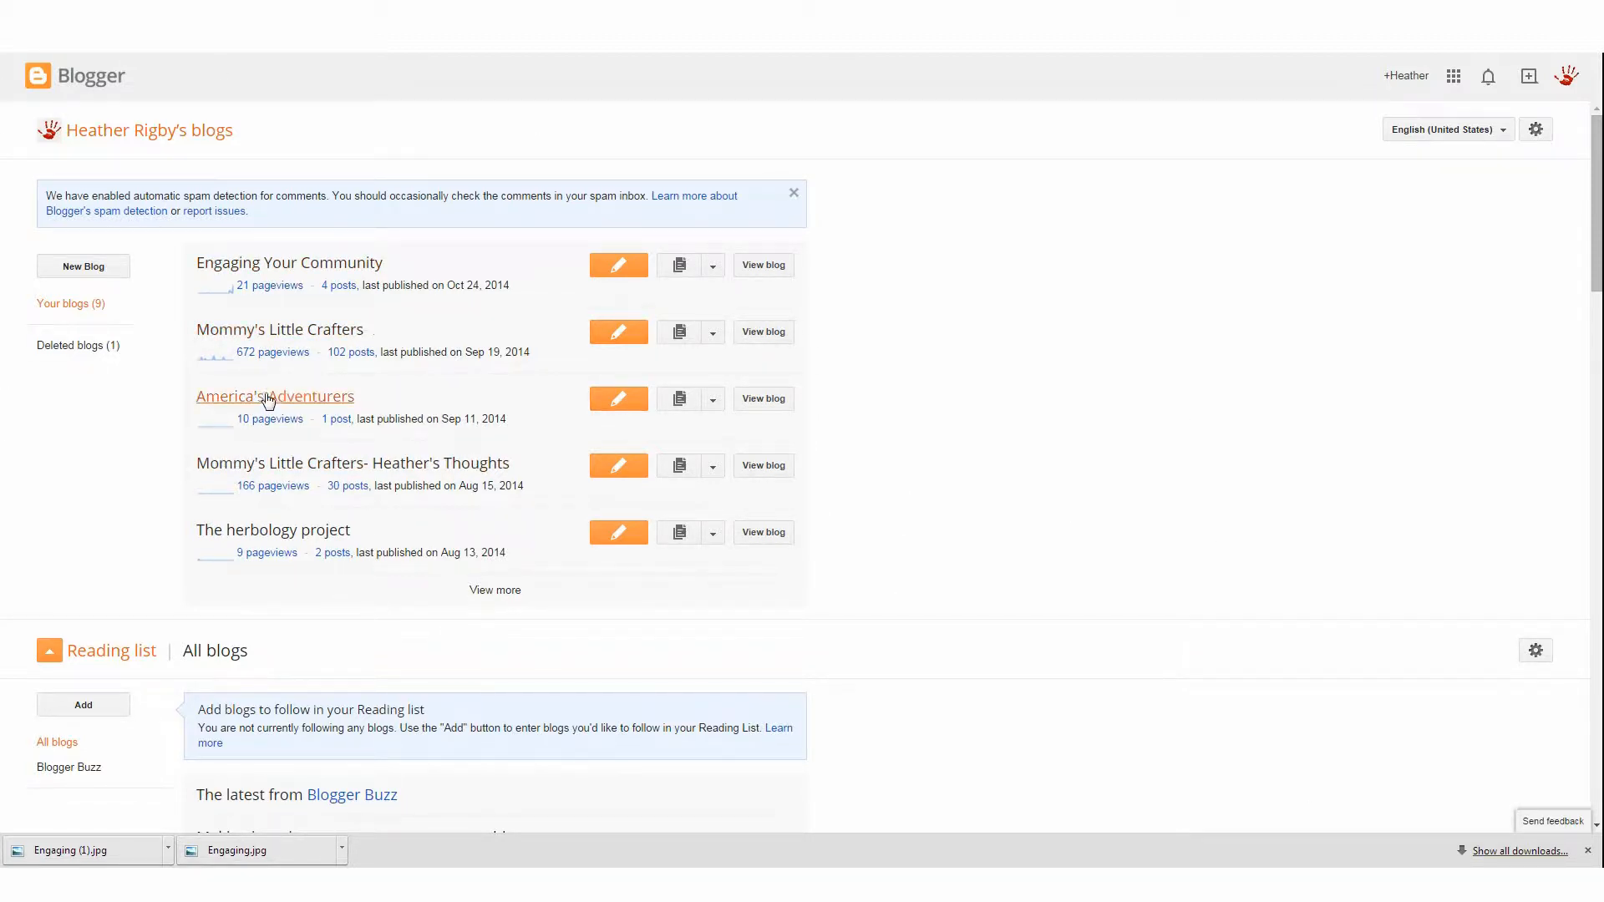
# Start a new blog and title it Engaging Your Community
pyautogui.click(103, 274)
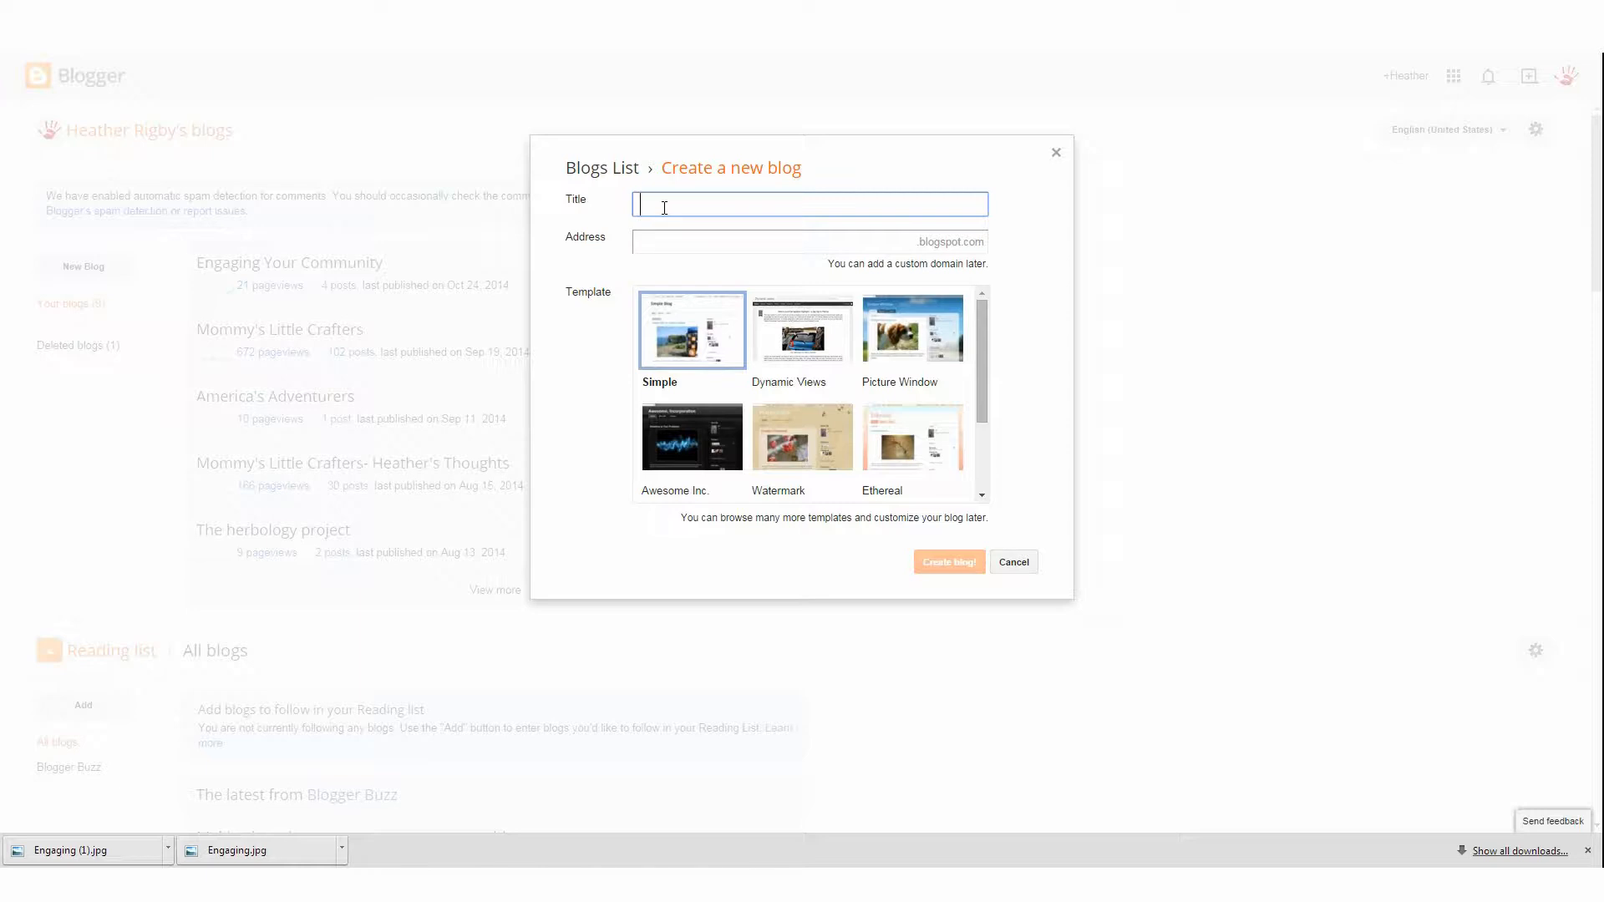
pyautogui.write('Engaging ')
pyautogui.write('Your Commu')
pyautogui.write('b')
pyautogui.write('nity')
# Try several engagingyourcommunity variants as the blog address
pyautogui.click(783, 254)
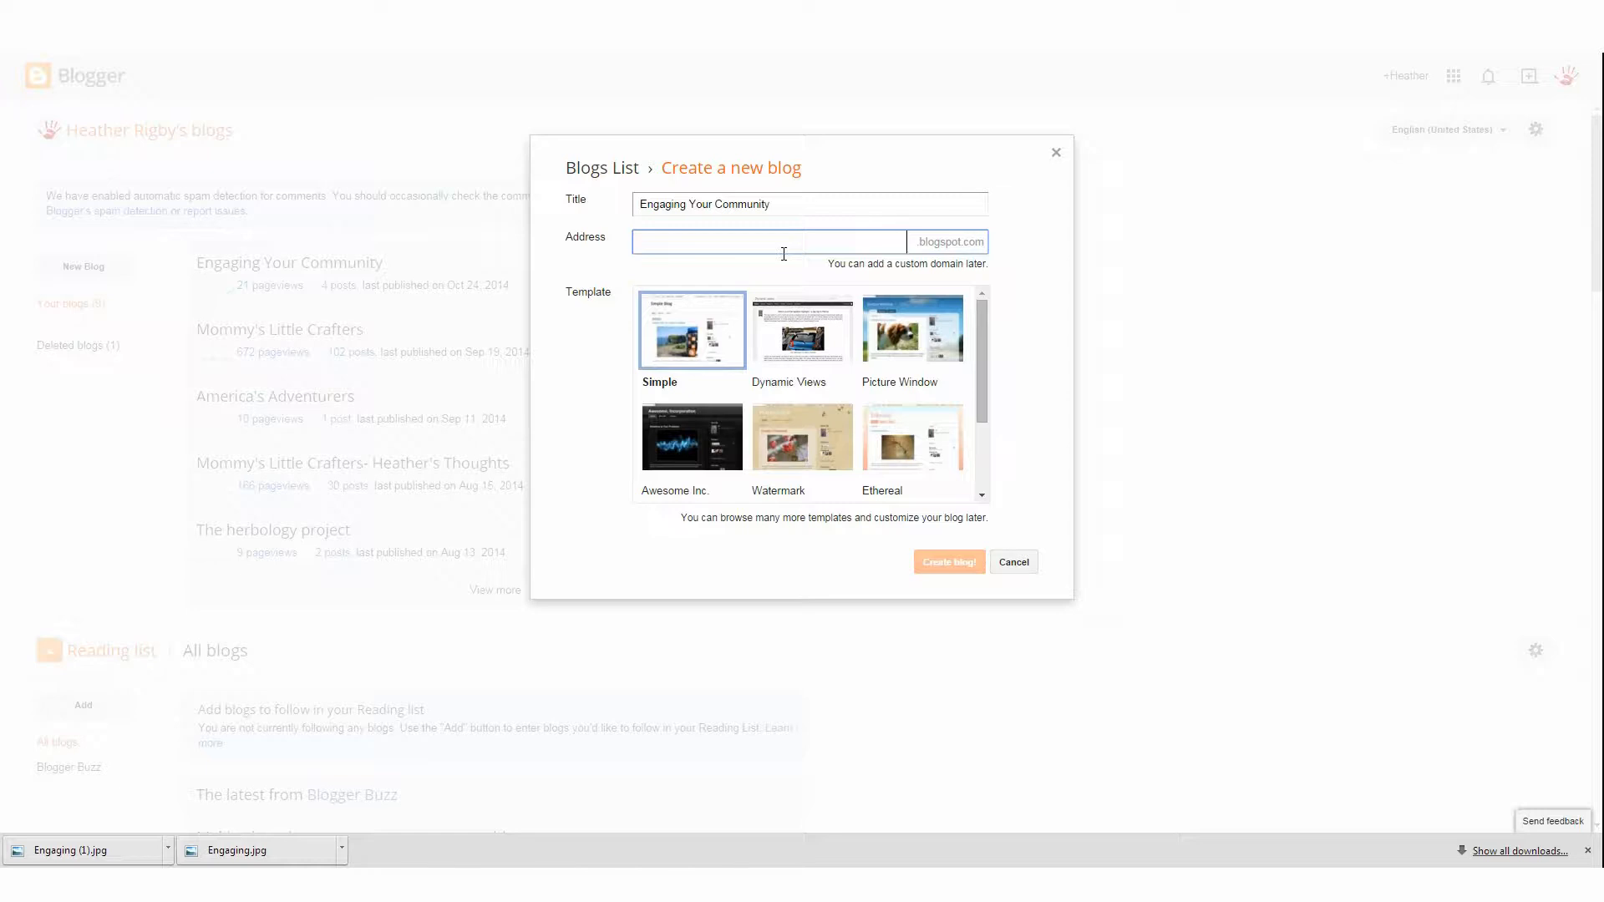
pyautogui.write('engagingyourcommunity')
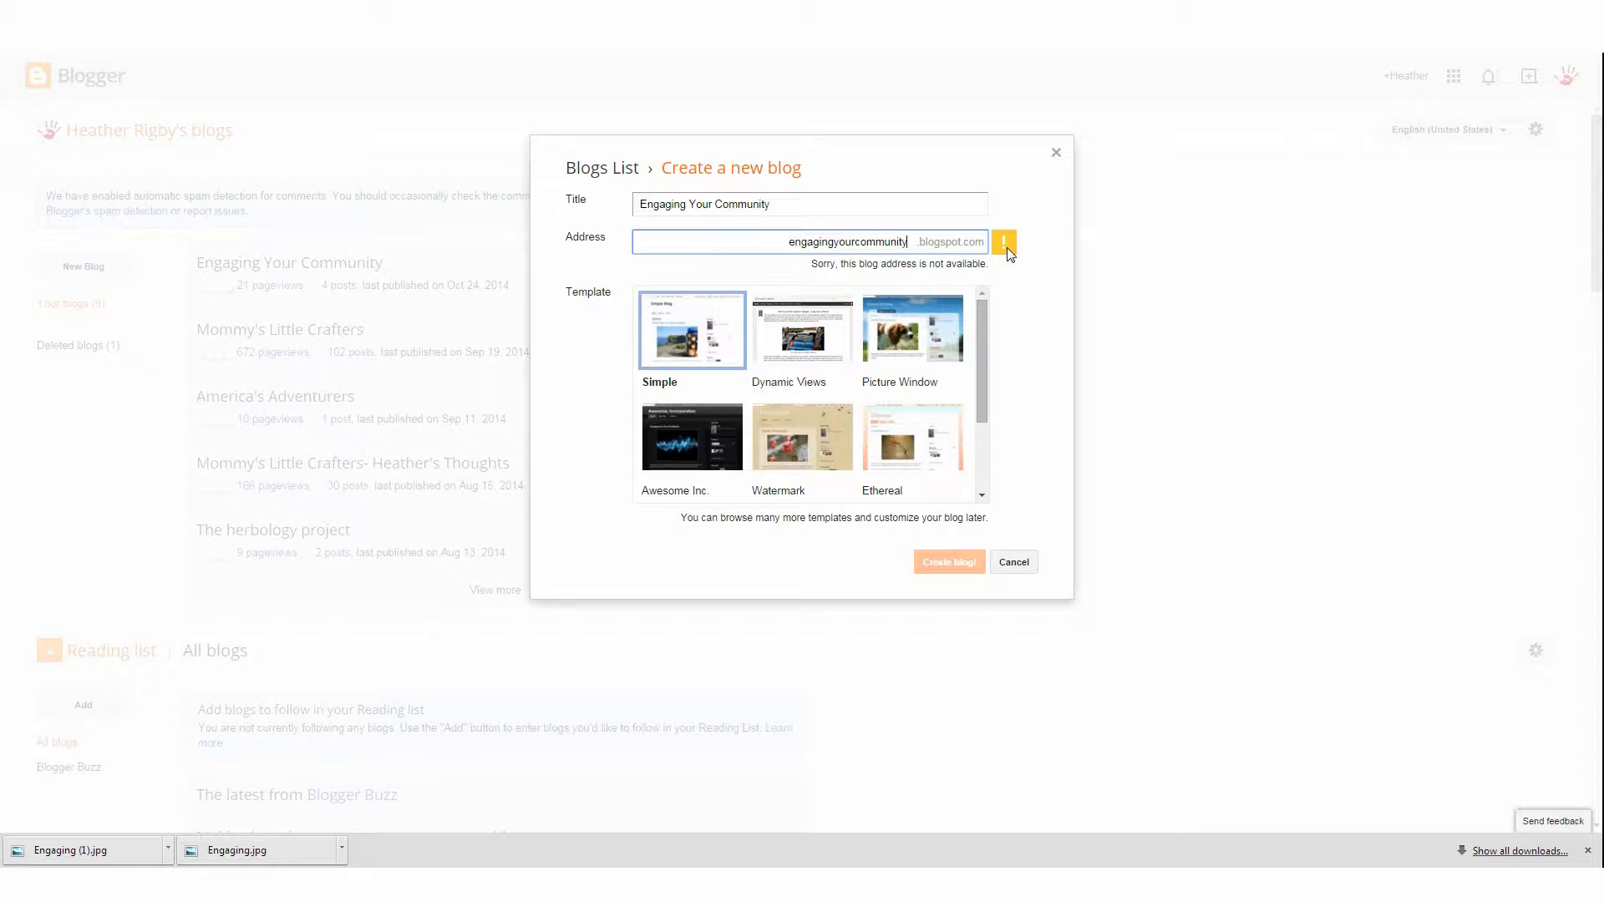
pyautogui.write('one')
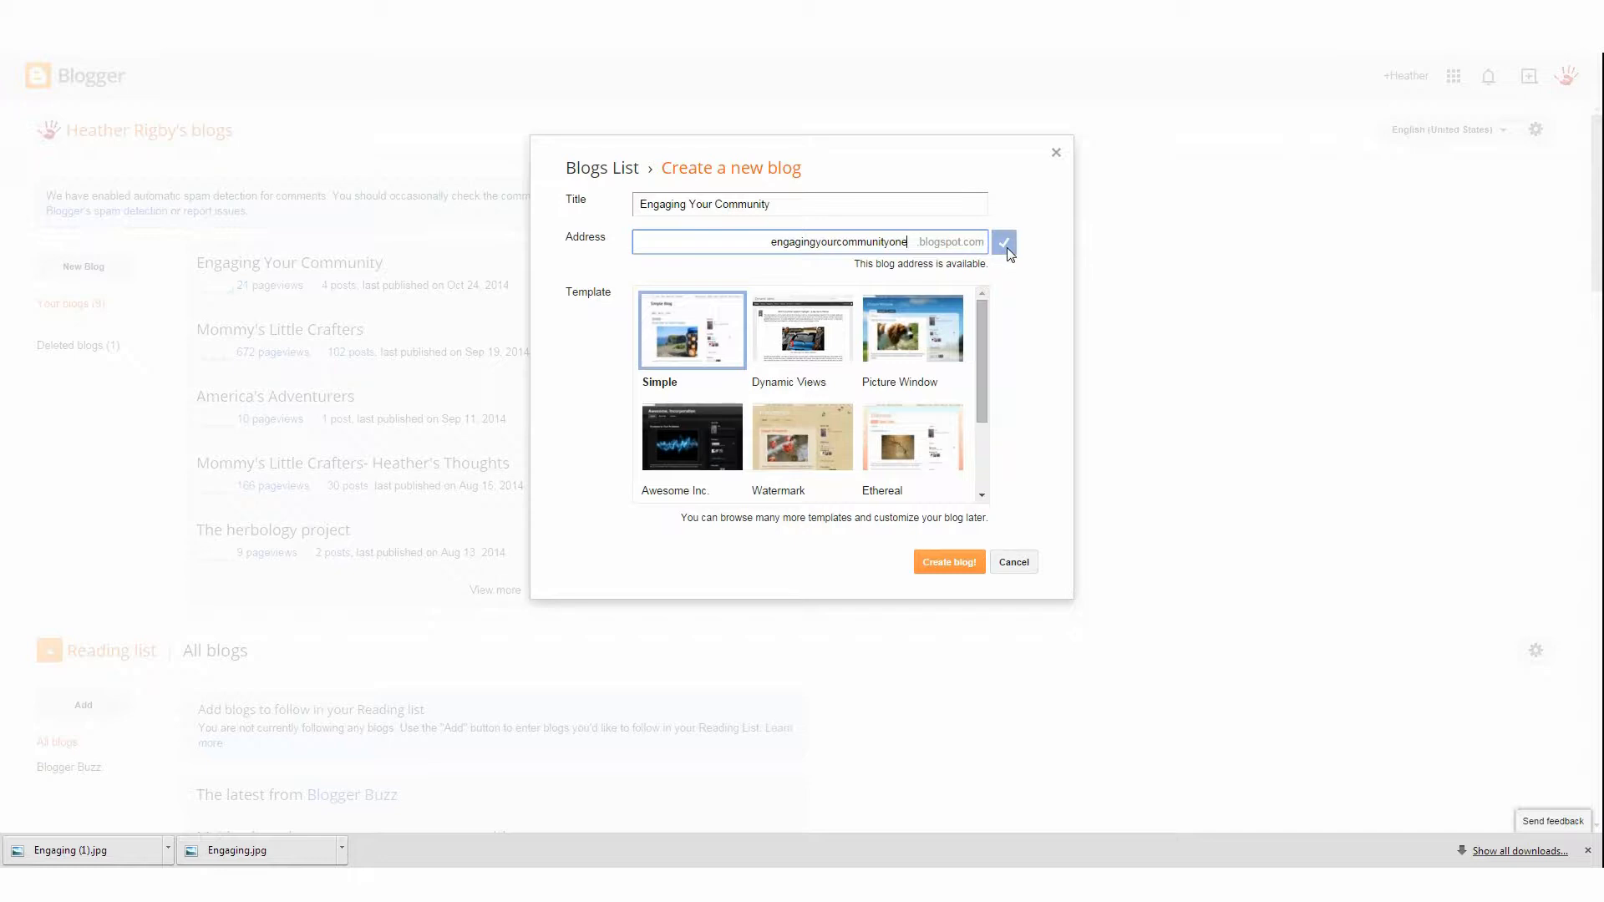
pyautogui.press('BackSpace')
pyautogui.press('BackSpace')
pyautogui.press('BackSpace')
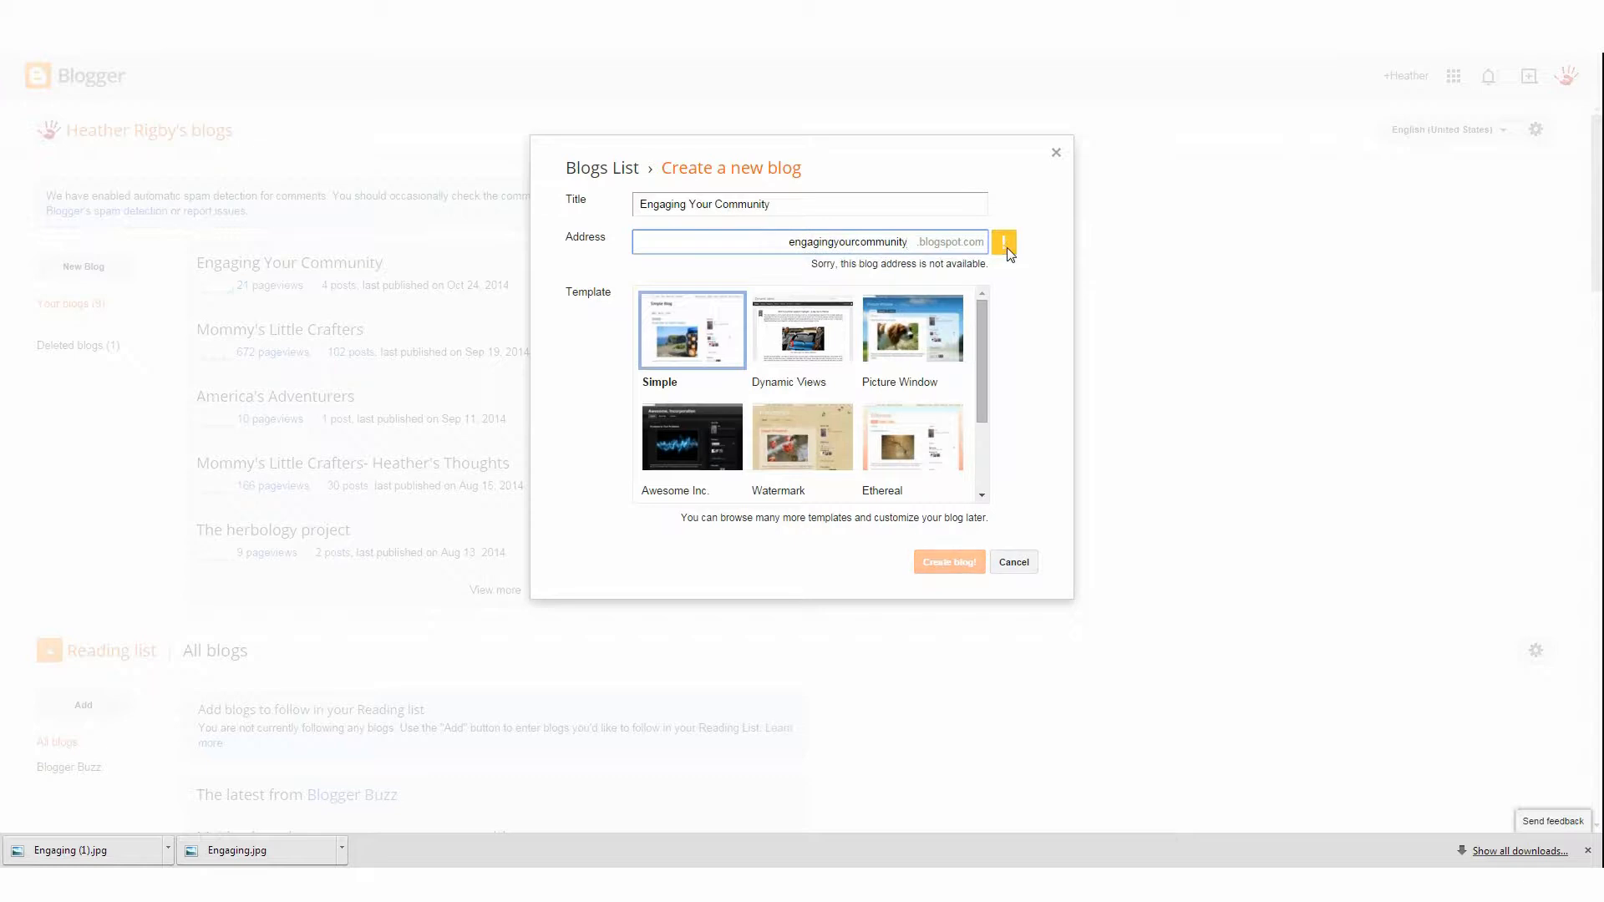
pyautogui.write('-heather')
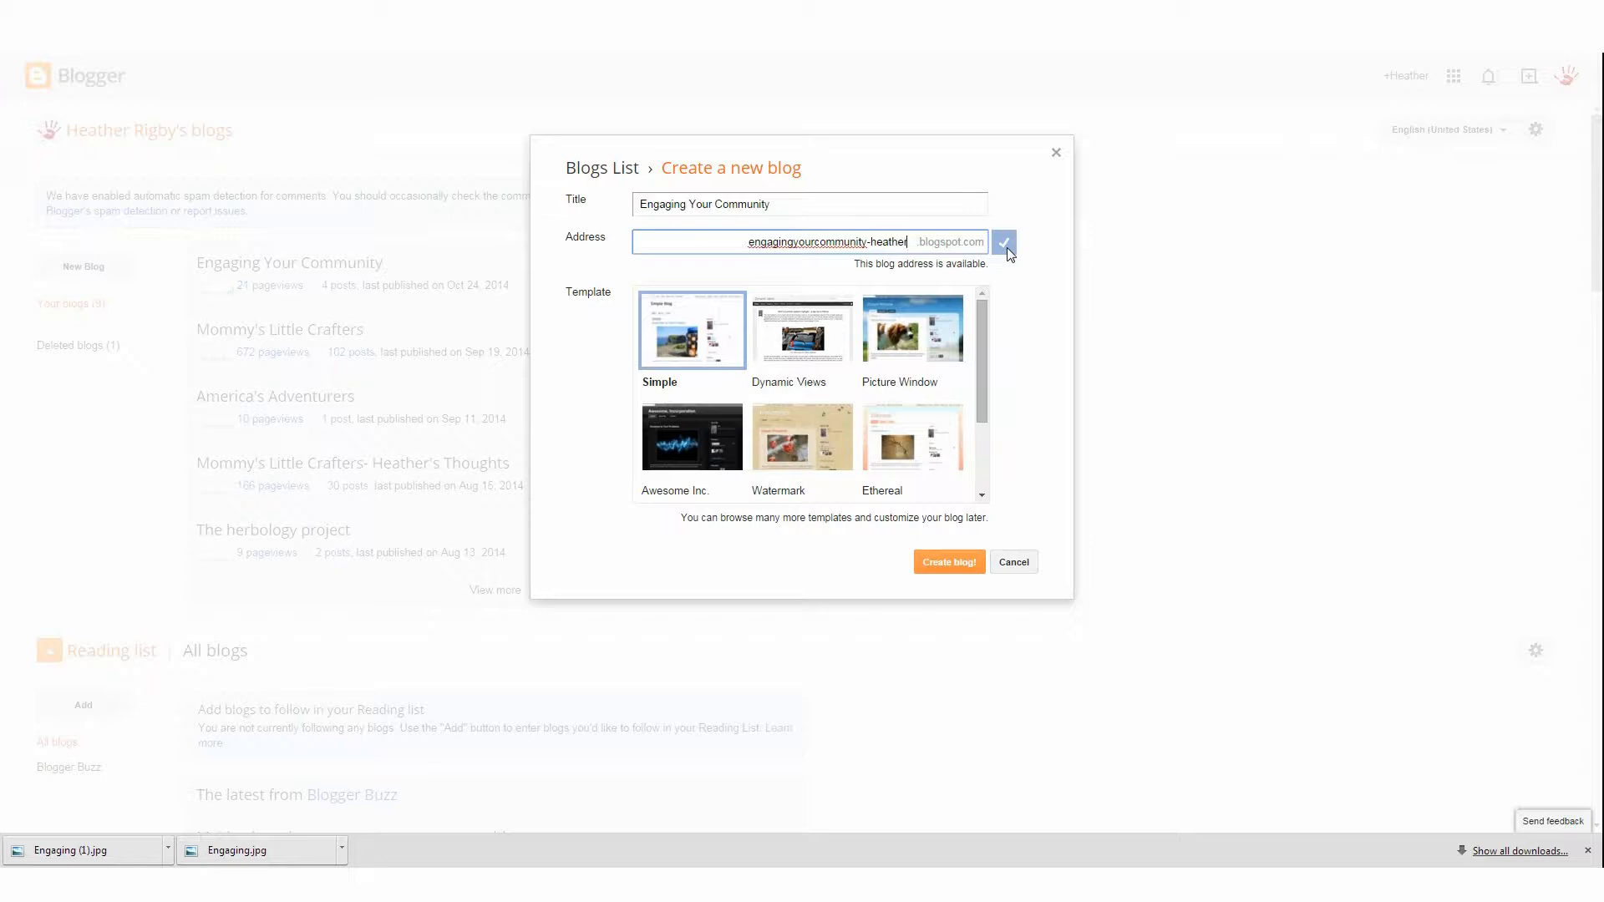
# Set the blog address to howtoengageyourcommunity
pyautogui.press('BackSpace')
pyautogui.press('BackSpace')
pyautogui.press('BackSpace')
pyautogui.press('BackSpace')
pyautogui.press('BackSpace')
pyautogui.press('BackSpace')
pyautogui.press('BackSpace')
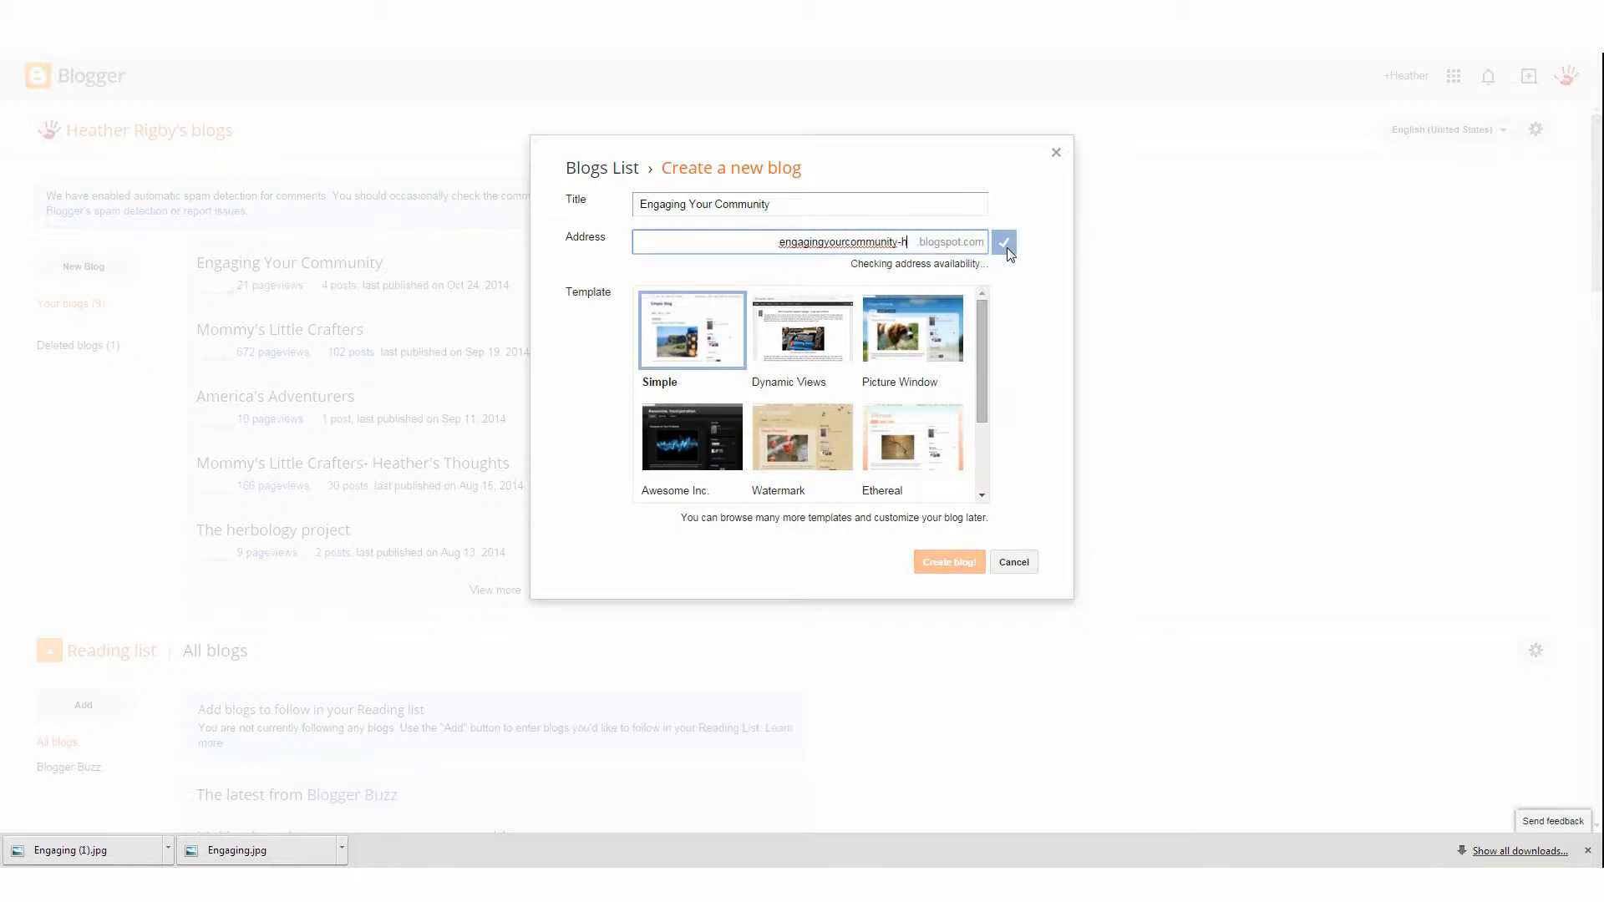
pyautogui.press('BackSpace')
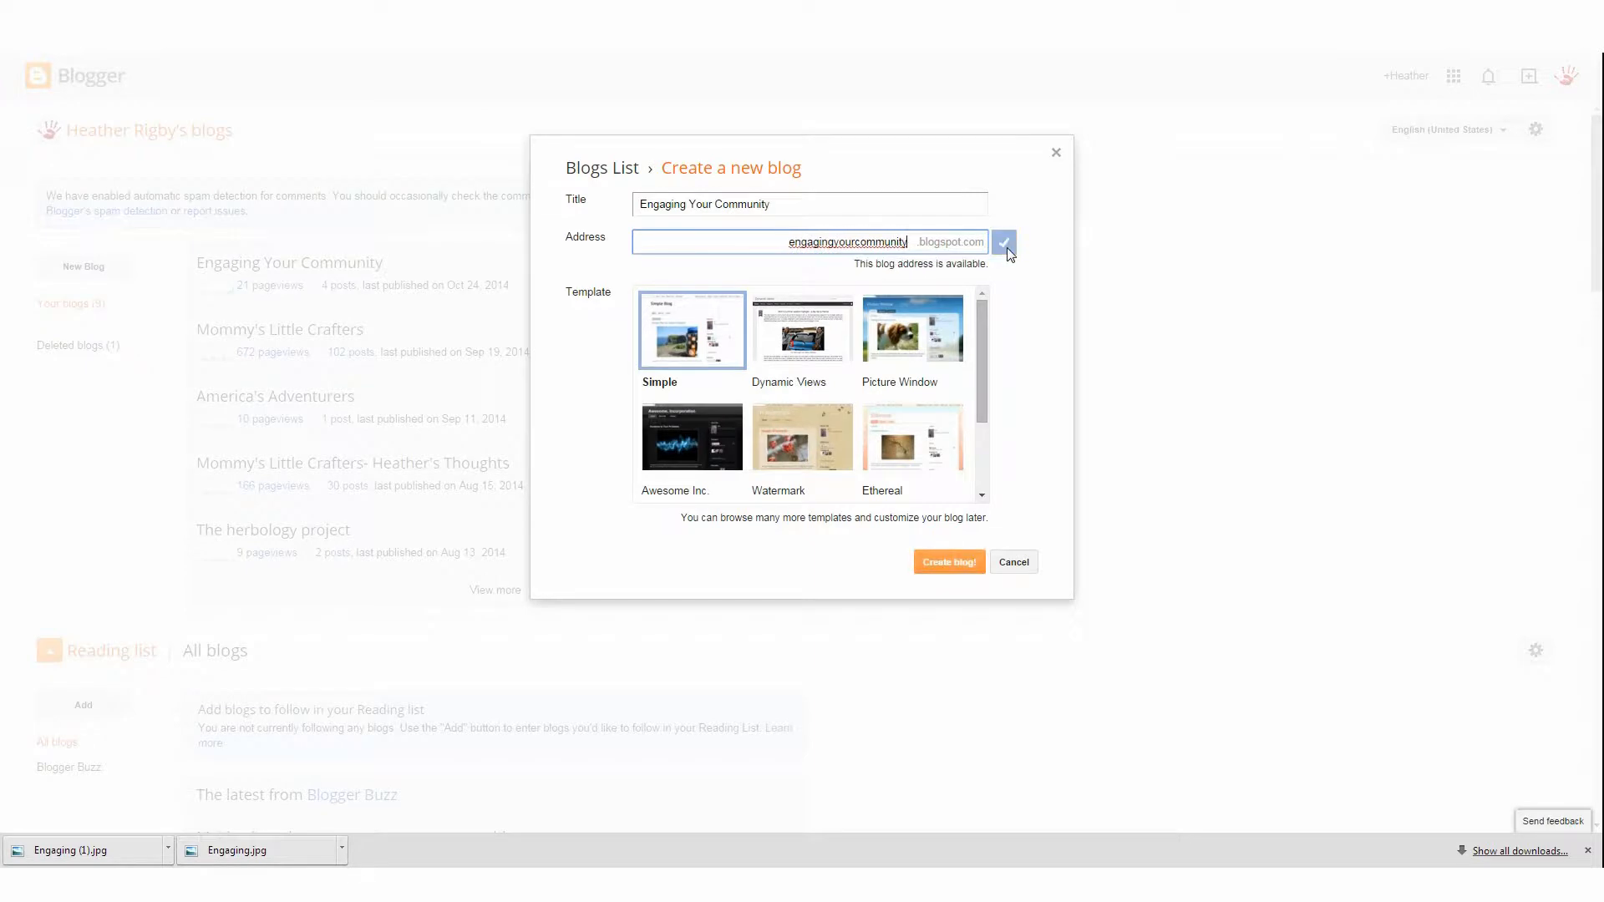
pyautogui.press('BackSpace')
pyautogui.press('BackSpace')
pyautogui.press('BackSpace')
pyautogui.press('BackSpace')
pyautogui.press('BackSpace')
pyautogui.press('BackSpace')
pyautogui.press('BackSpace')
pyautogui.press('BackSpace')
pyautogui.press('BackSpace')
pyautogui.press('BackSpace')
pyautogui.press('BackSpace')
pyautogui.press('BackSpace')
pyautogui.press('BackSpace')
pyautogui.press('BackSpace')
pyautogui.press('BackSpace')
pyautogui.press('BackSpace')
pyautogui.press('BackSpace')
pyautogui.press('BackSpace')
pyautogui.press('BackSpace')
pyautogui.press('BackSpace')
pyautogui.write('howto')
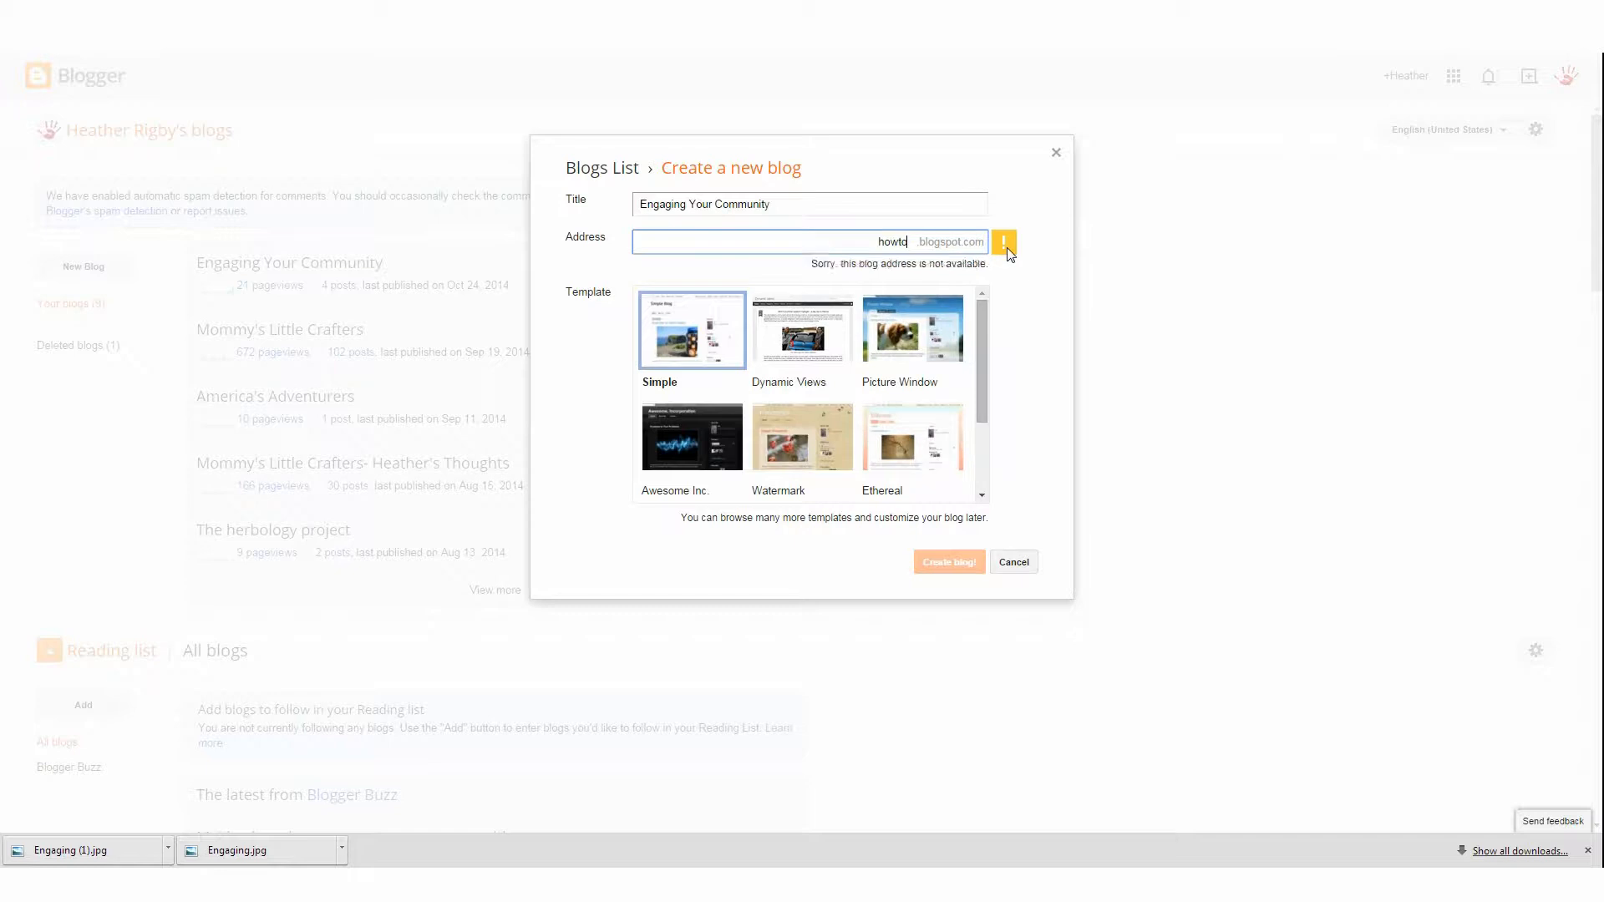
pyautogui.write('engageyour')
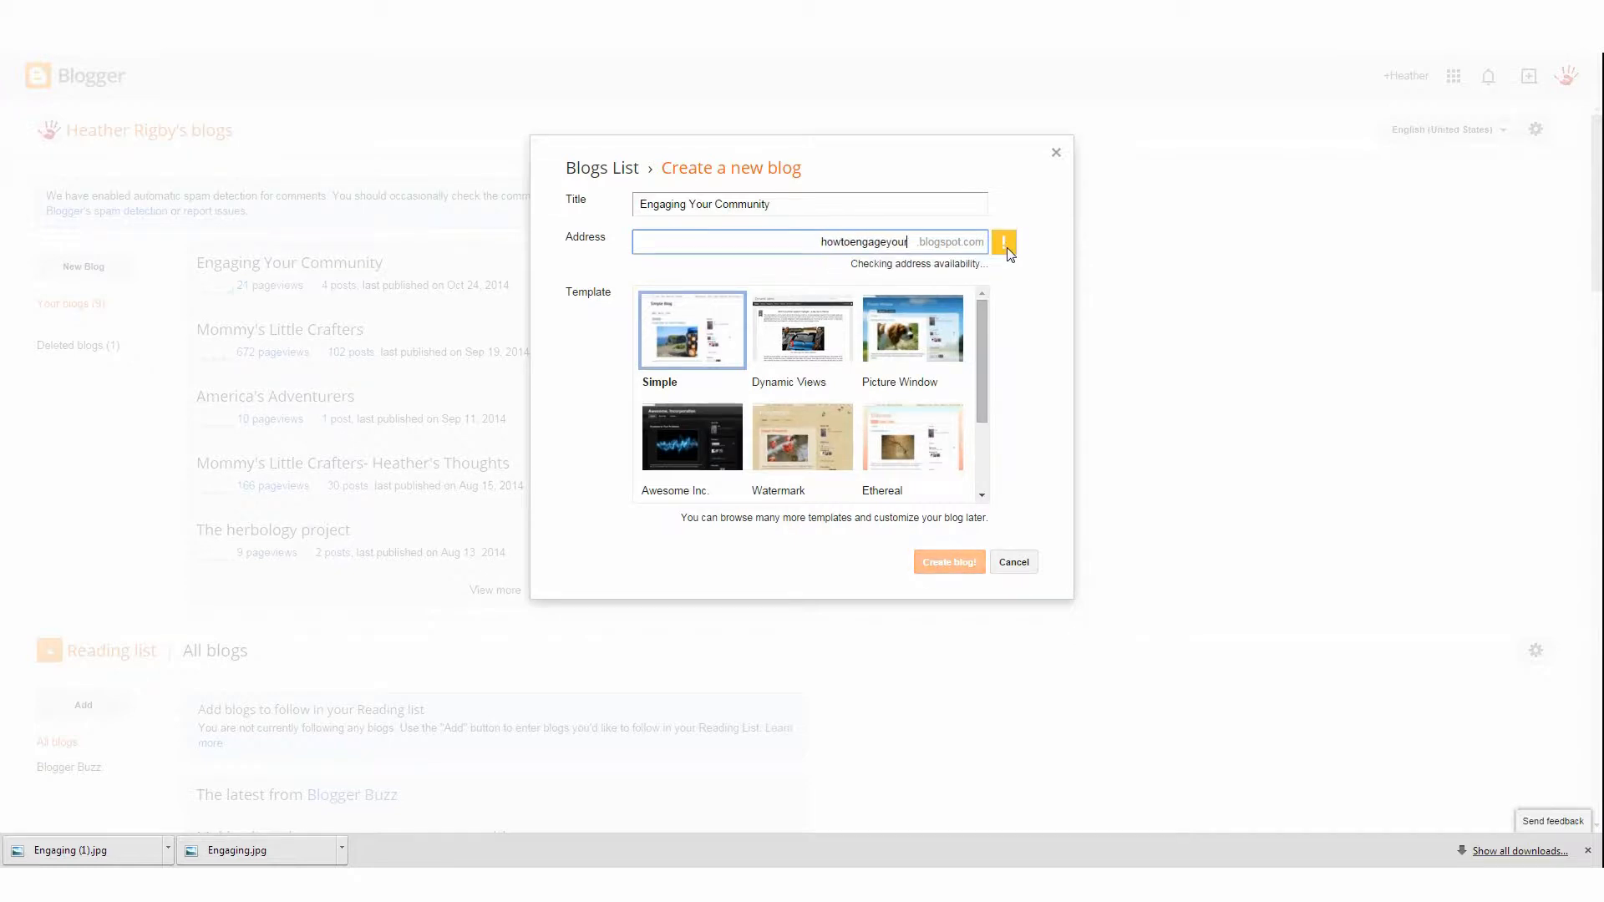
pyautogui.write('community')
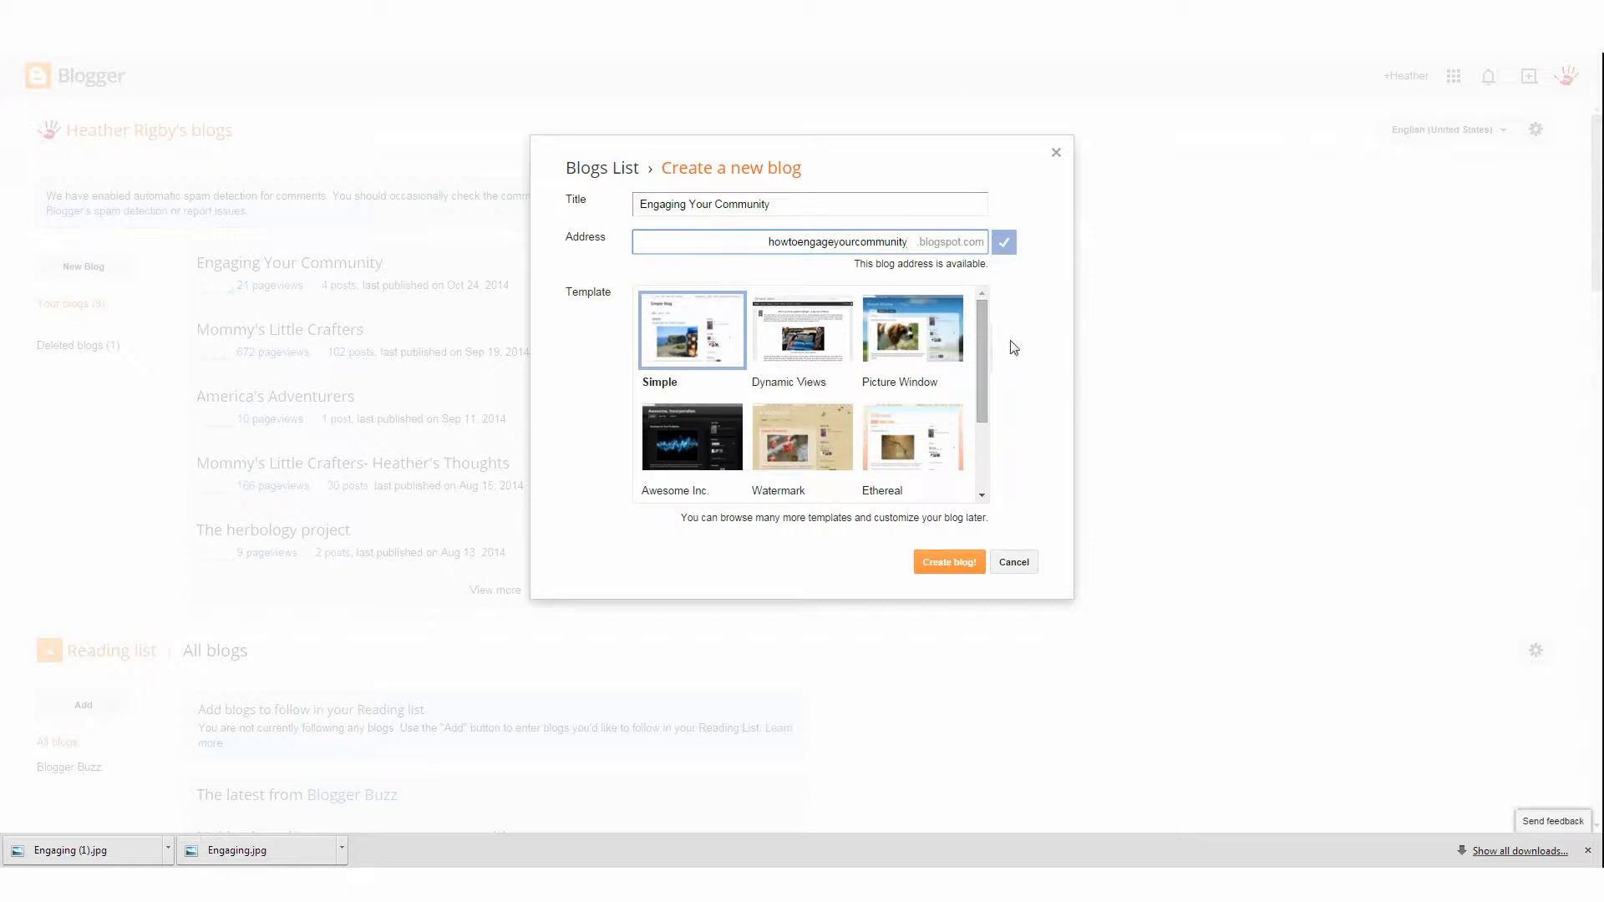
# Create the blog with the Simple template
pyautogui.moveTo(982, 321)
pyautogui.mouseDown()
pyautogui.moveTo(979, 400)
pyautogui.moveTo(981, 321)
pyautogui.moveTo(1003, 434)
pyautogui.moveTo(972, 327)
pyautogui.mouseUp()
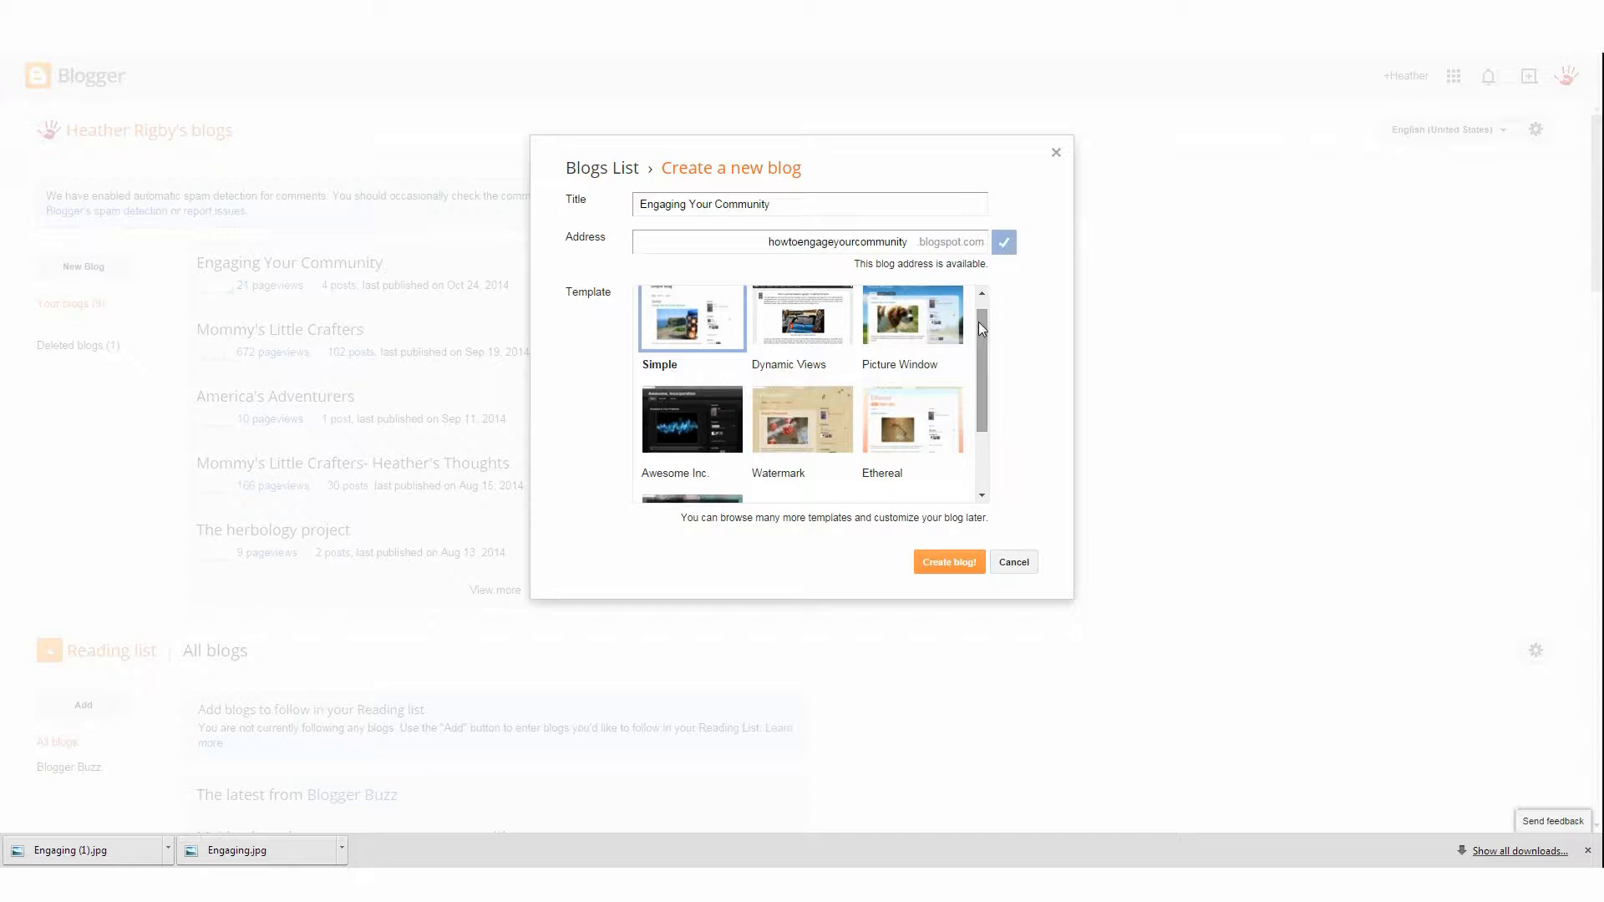
pyautogui.scroll(1, 979, 323)
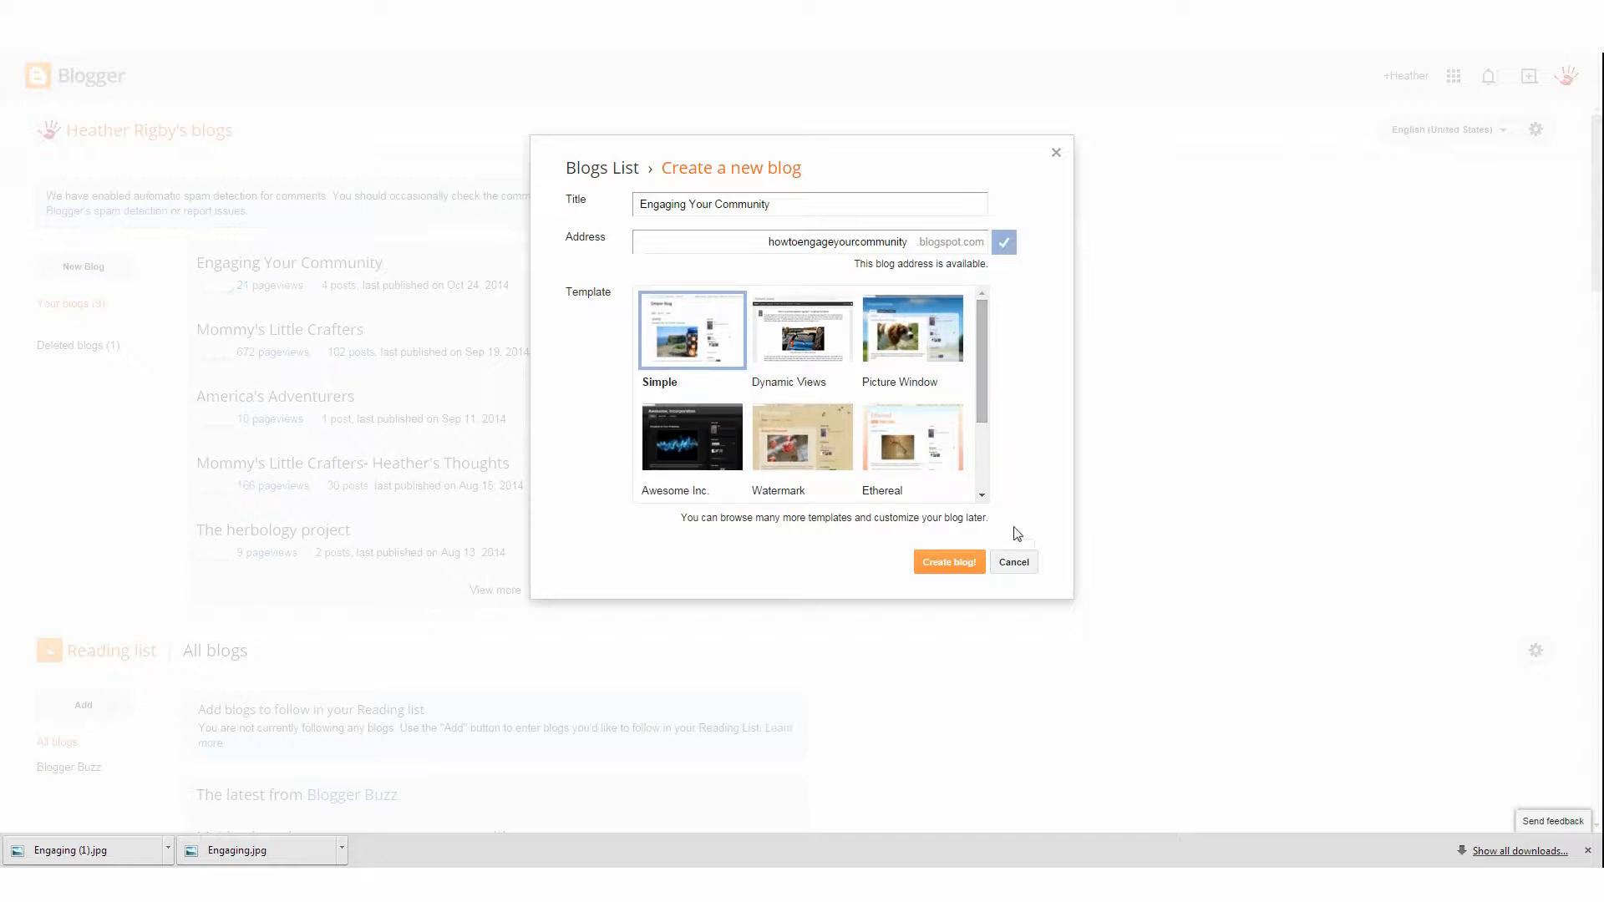
pyautogui.click(959, 565)
pyautogui.click(1028, 568)
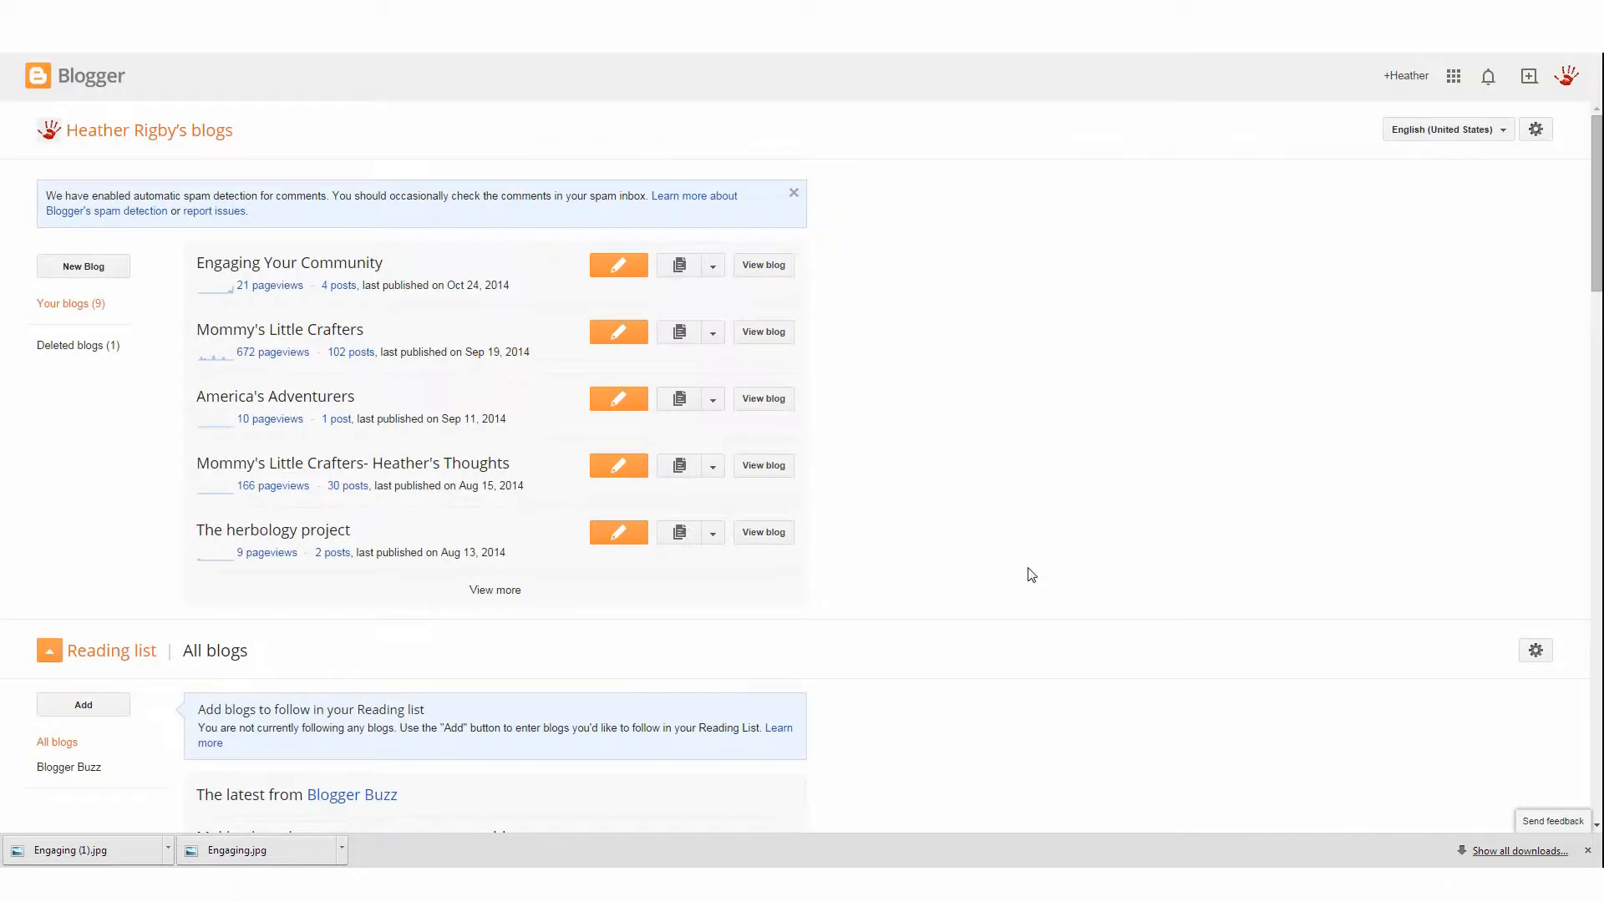
# Open the Template page for the Engaging Your Community blog
pyautogui.click(712, 267)
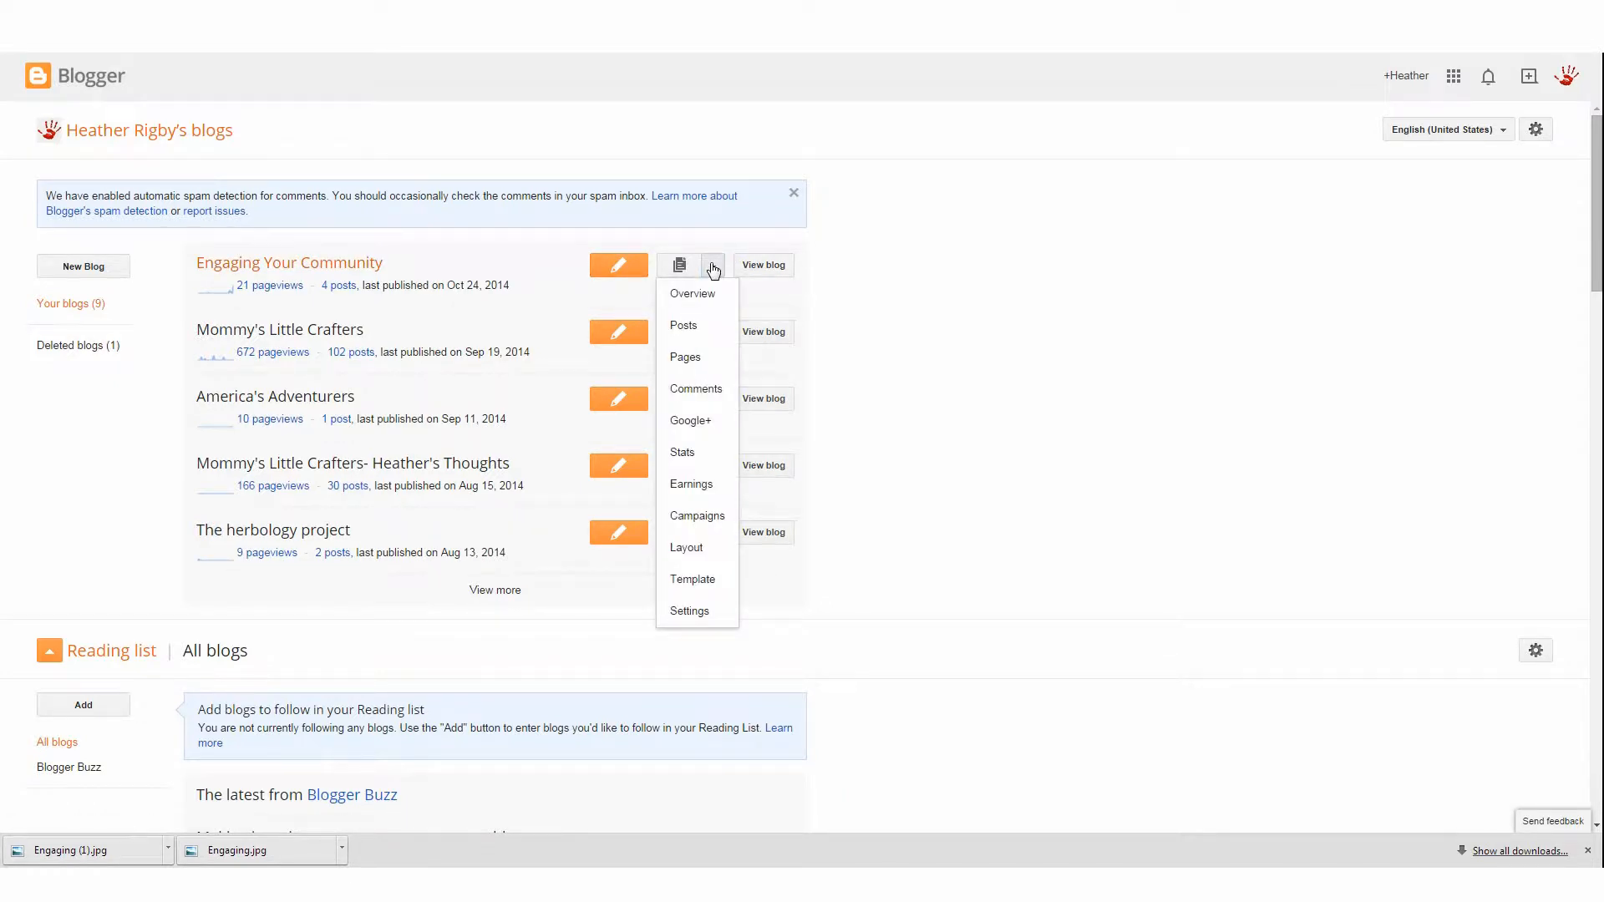
pyautogui.click(1002, 287)
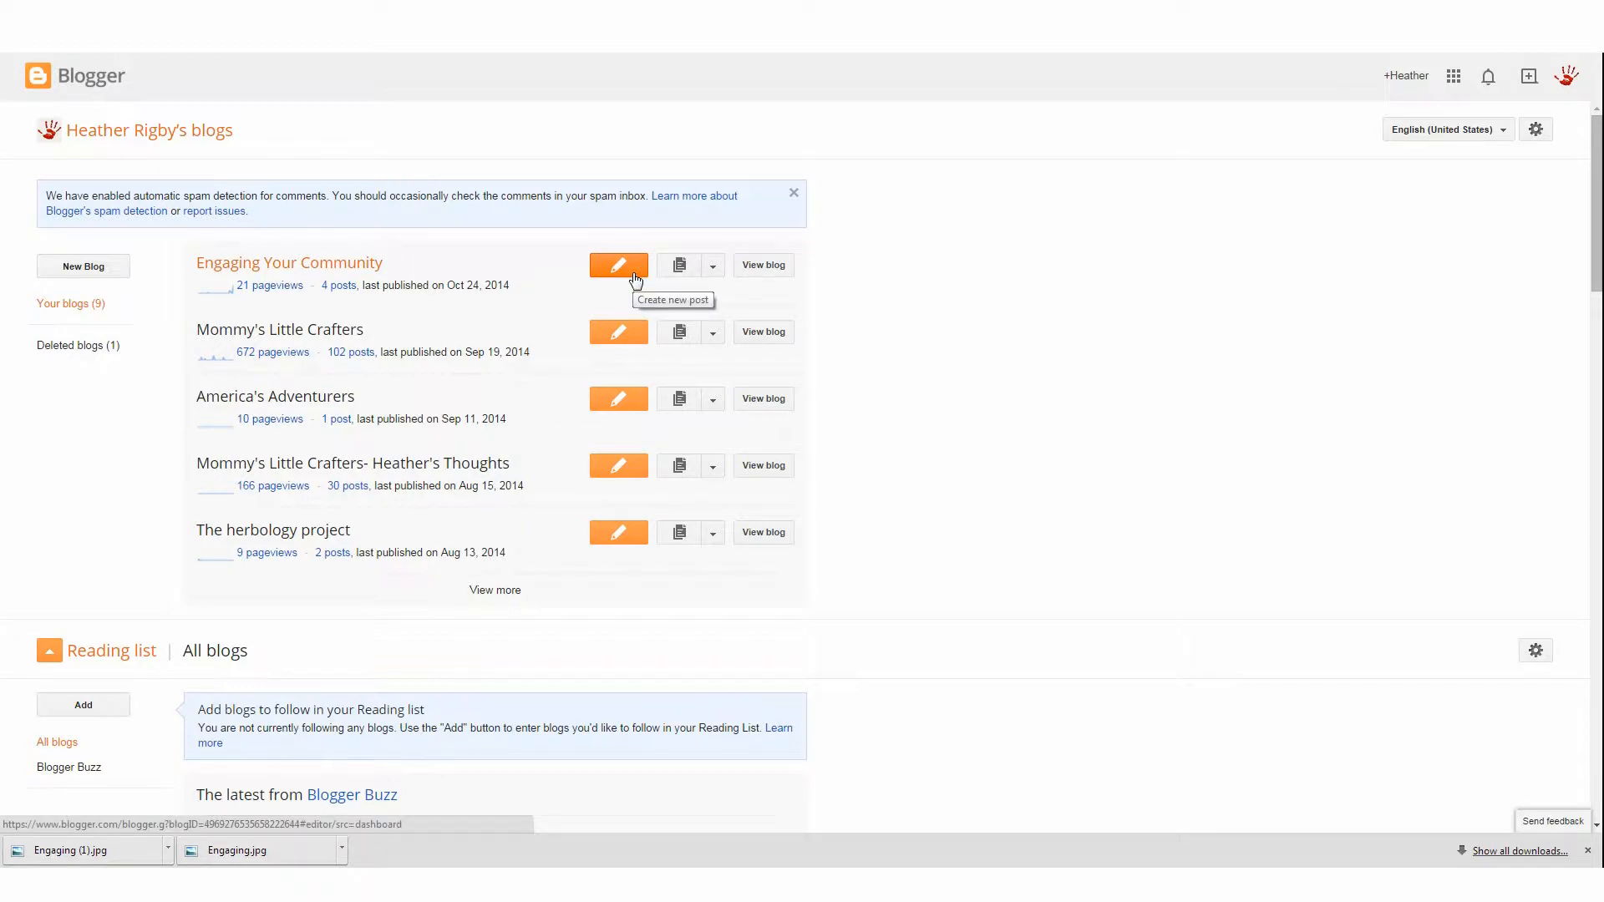
pyautogui.click(713, 267)
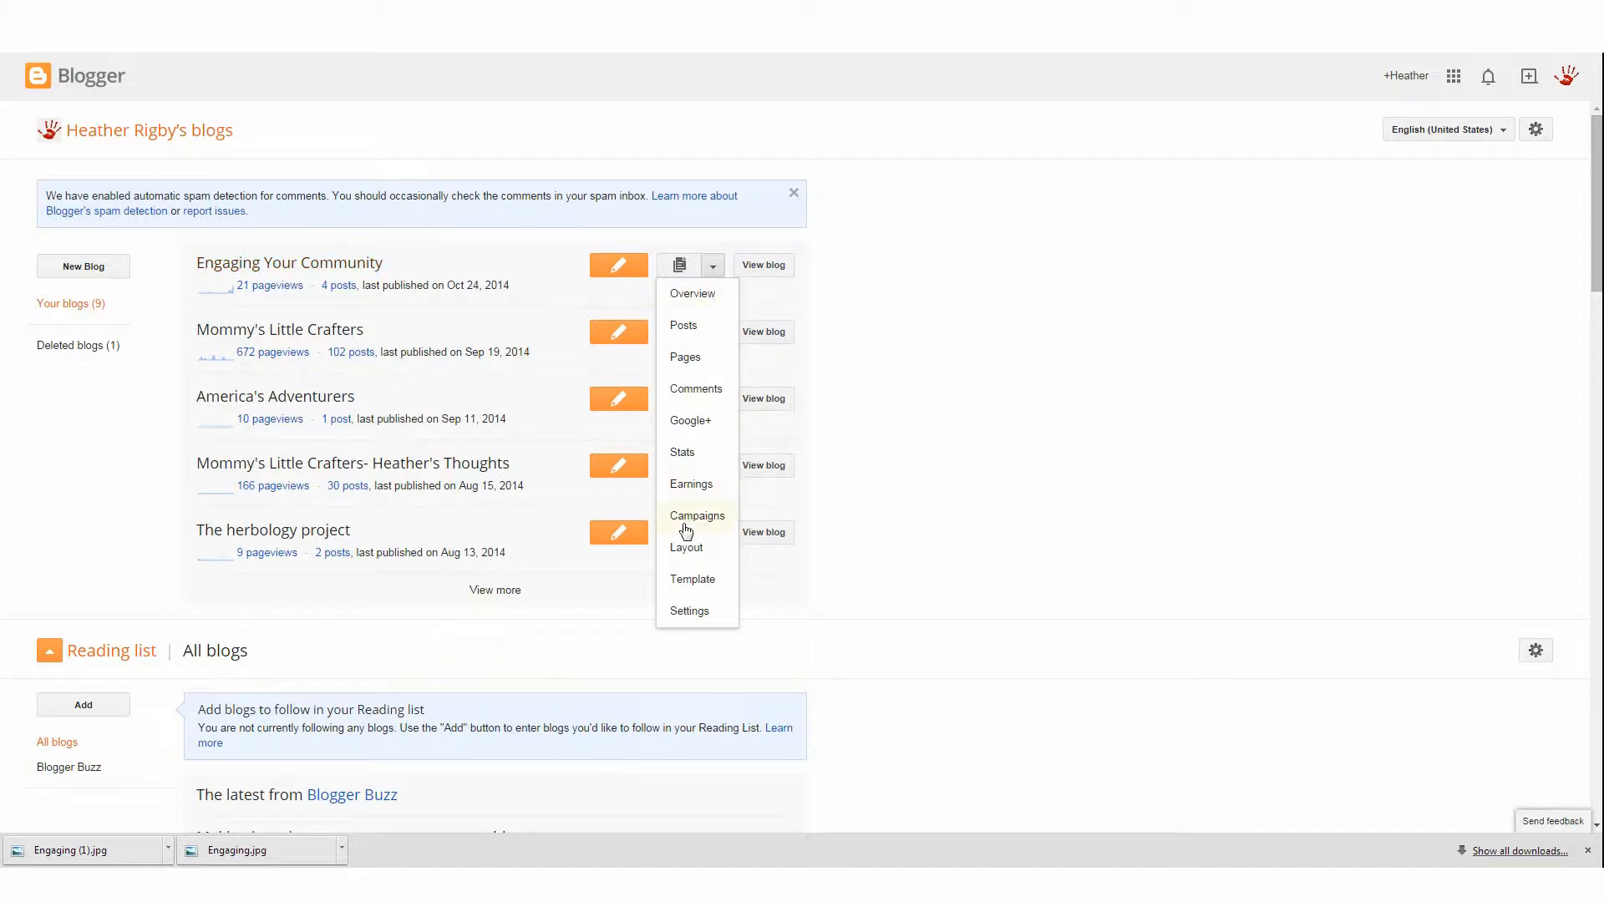
pyautogui.click(689, 584)
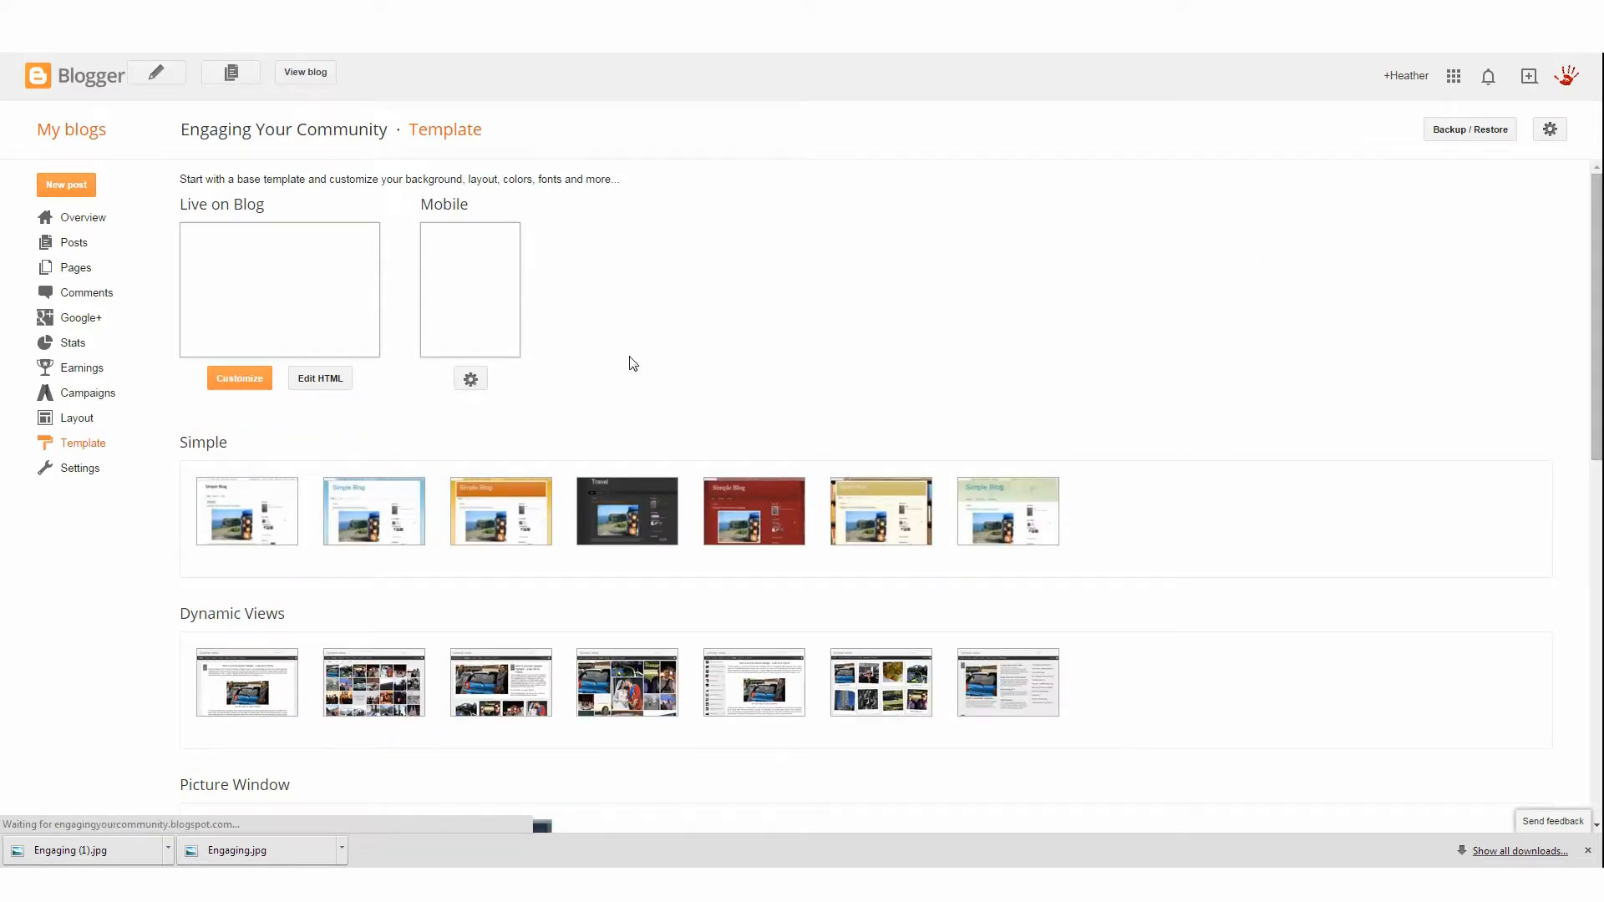
# Browse the template gallery and preview the tan Simple template variant
pyautogui.moveTo(645, 510)
pyautogui.scroll(-2, 649, 510)
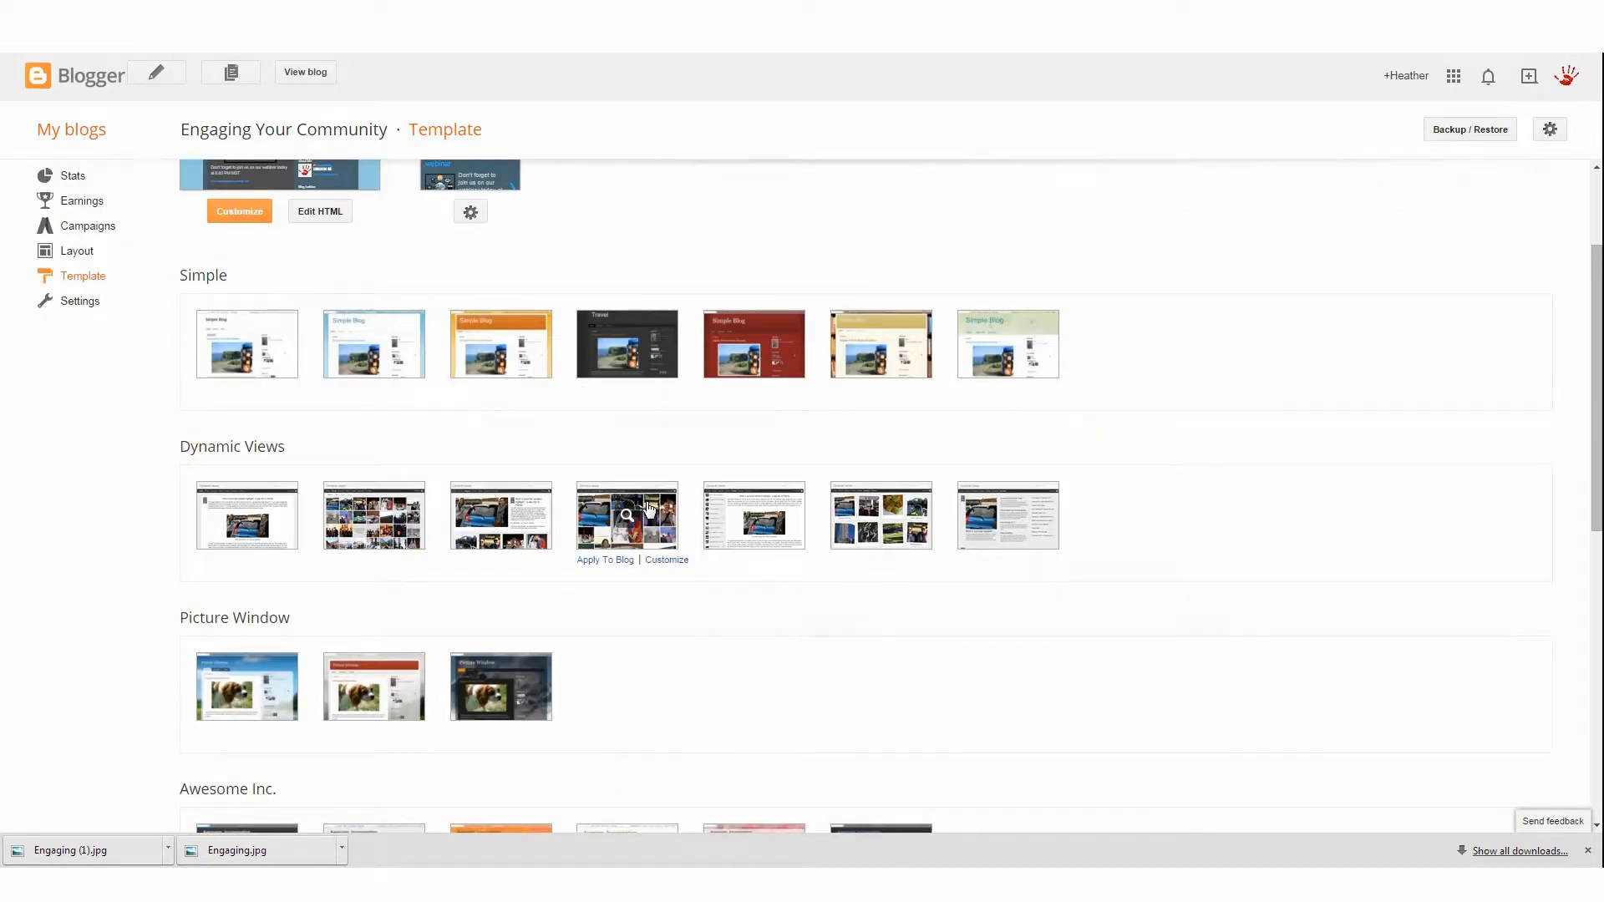
pyautogui.scroll(2, 648, 510)
pyautogui.scroll(-3, 648, 510)
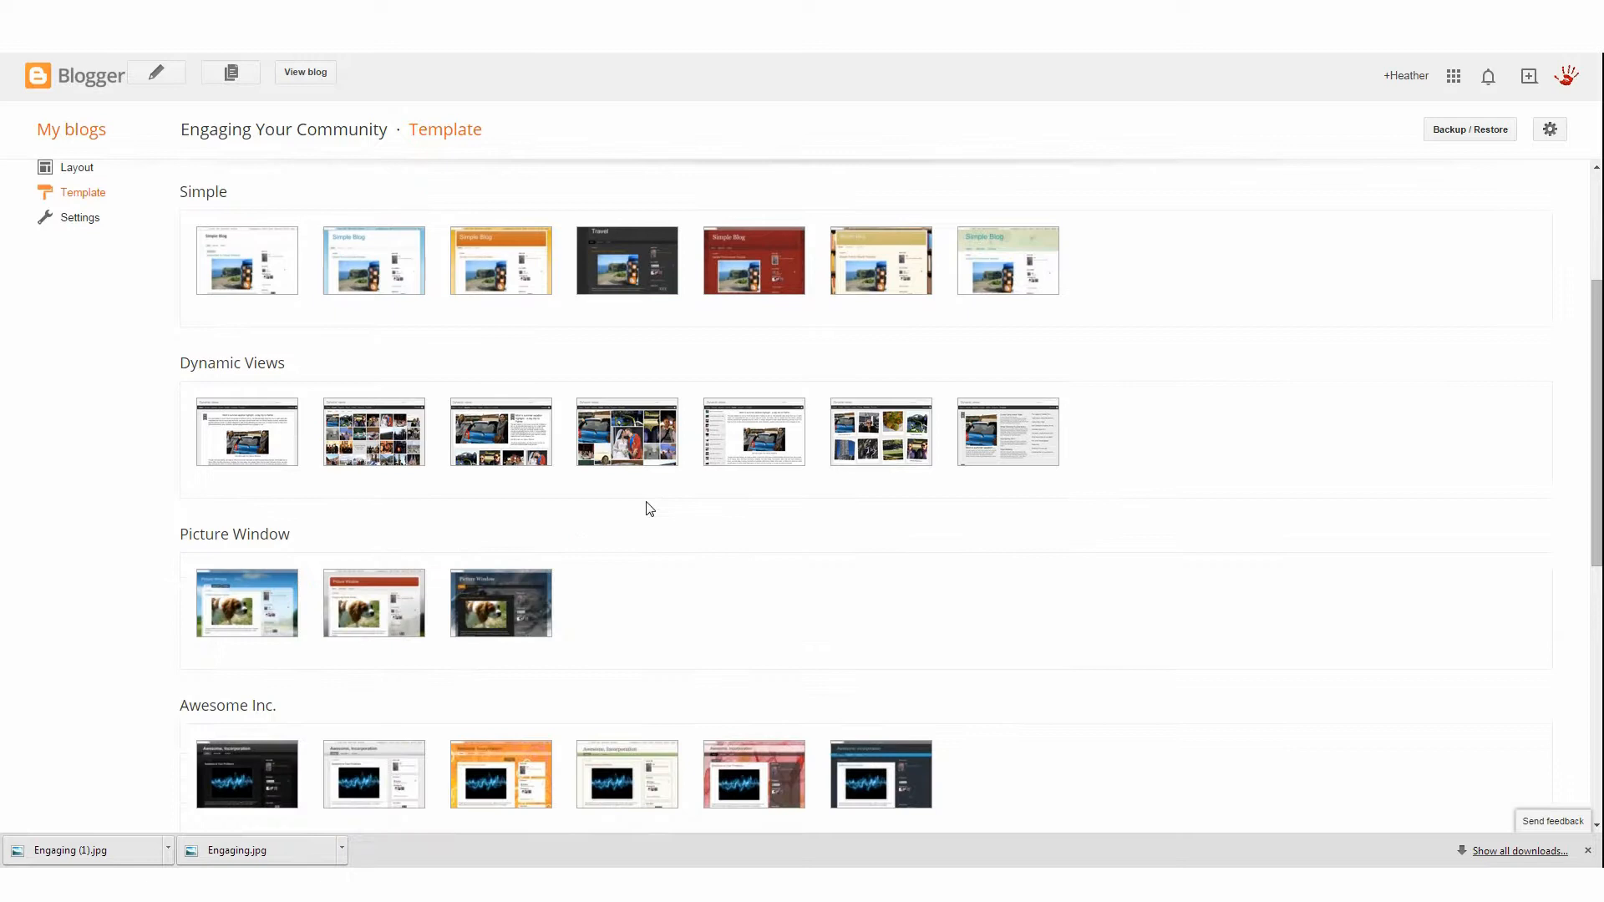
pyautogui.click(882, 264)
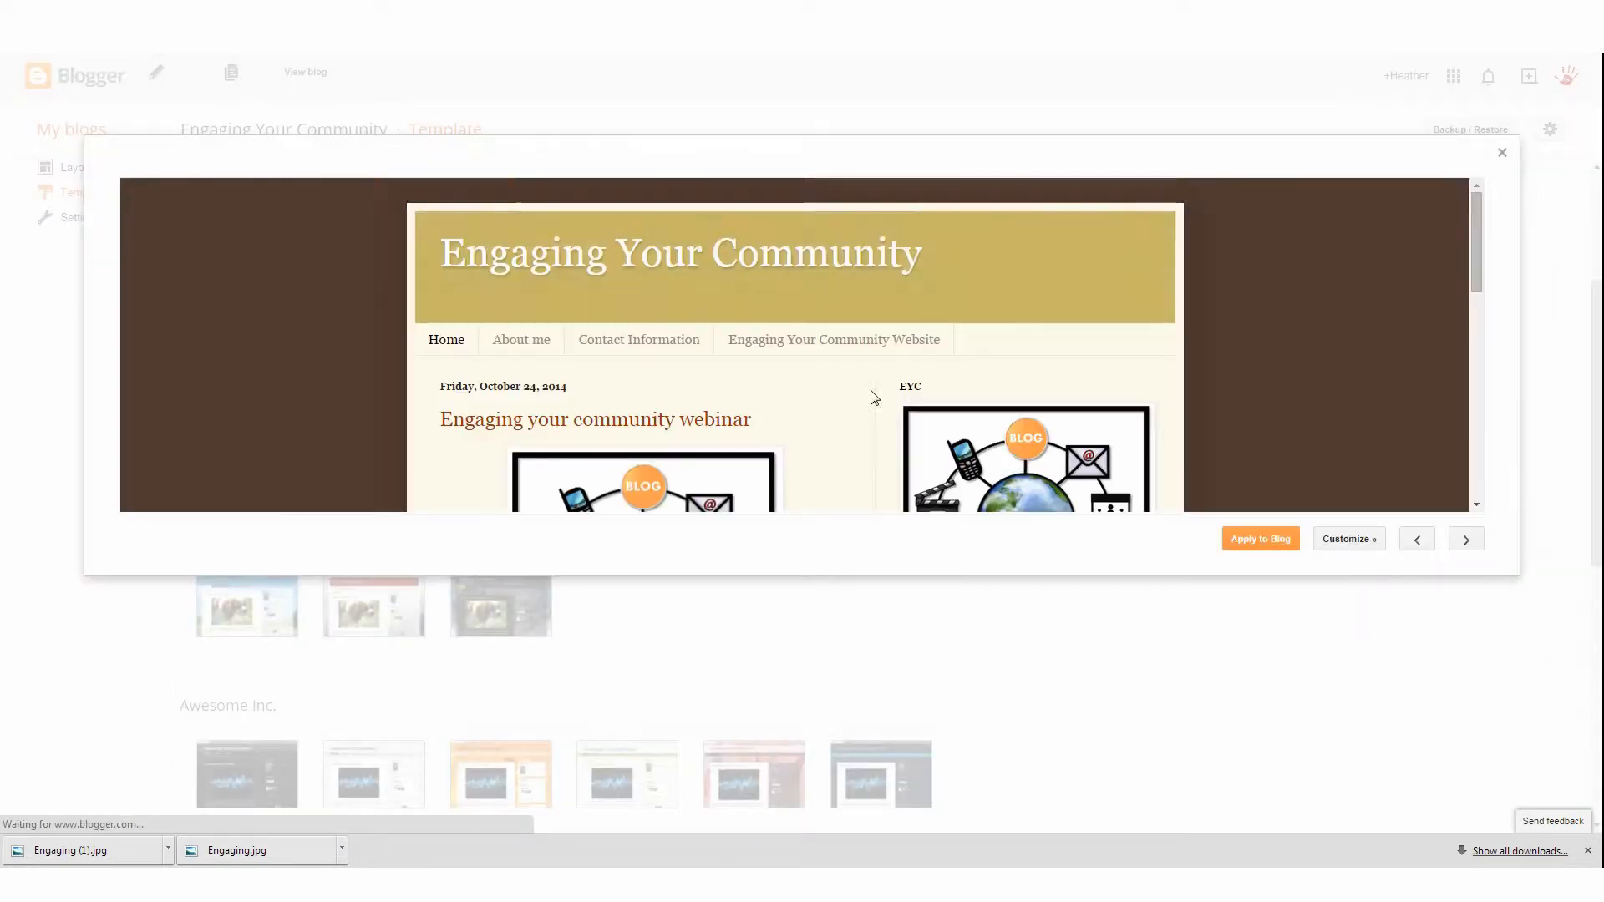
pyautogui.scroll(-3, 940, 397)
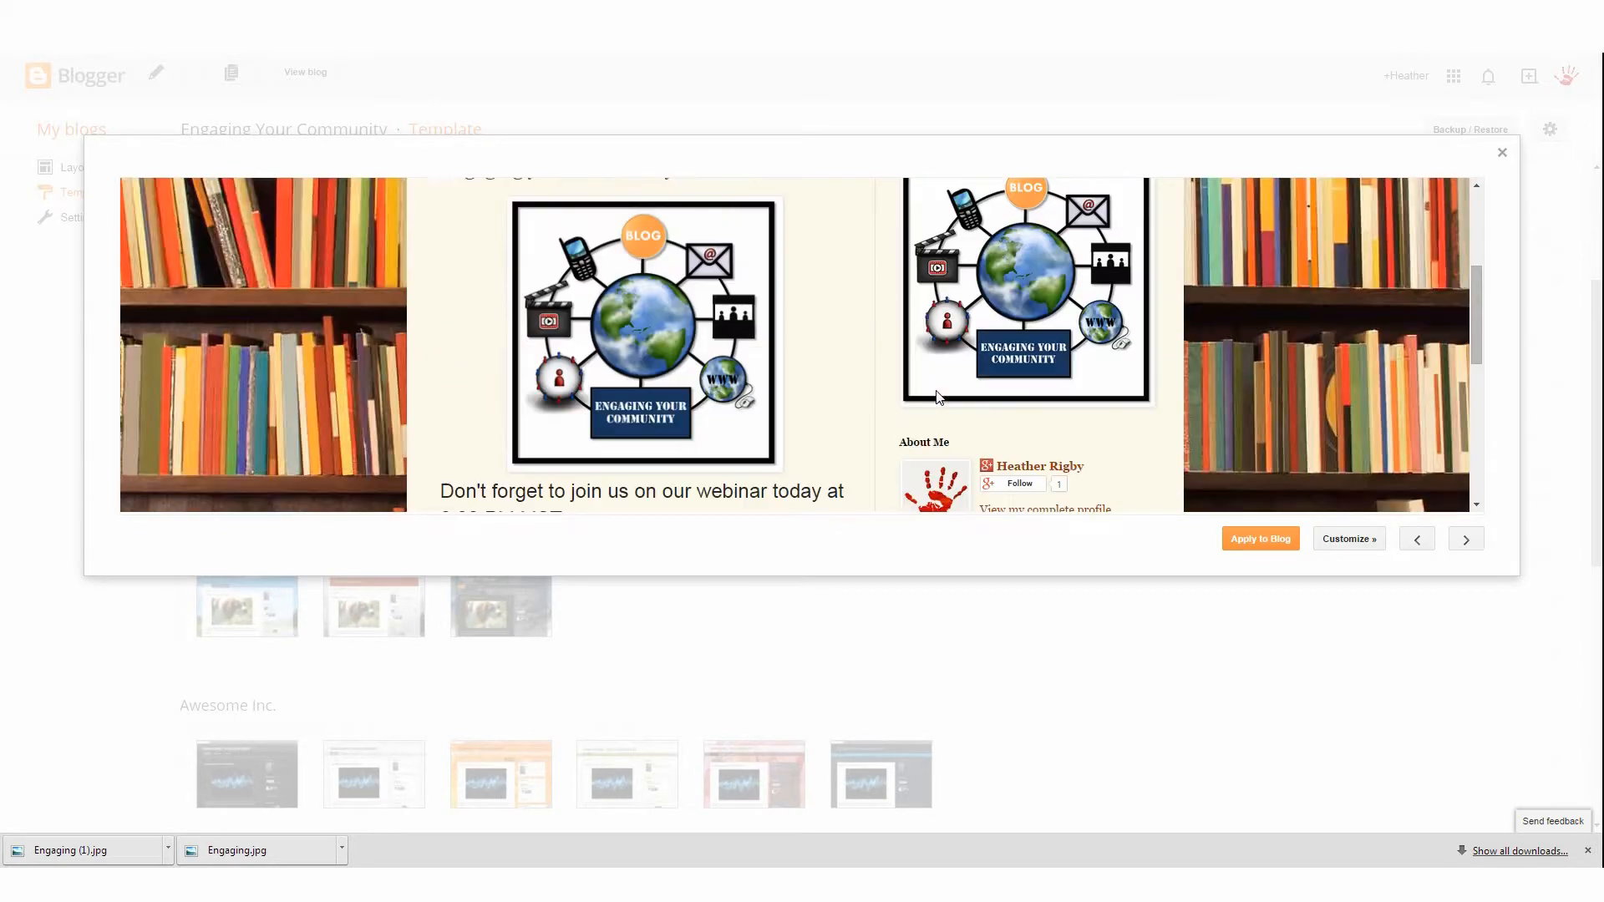
pyautogui.scroll(3, 937, 397)
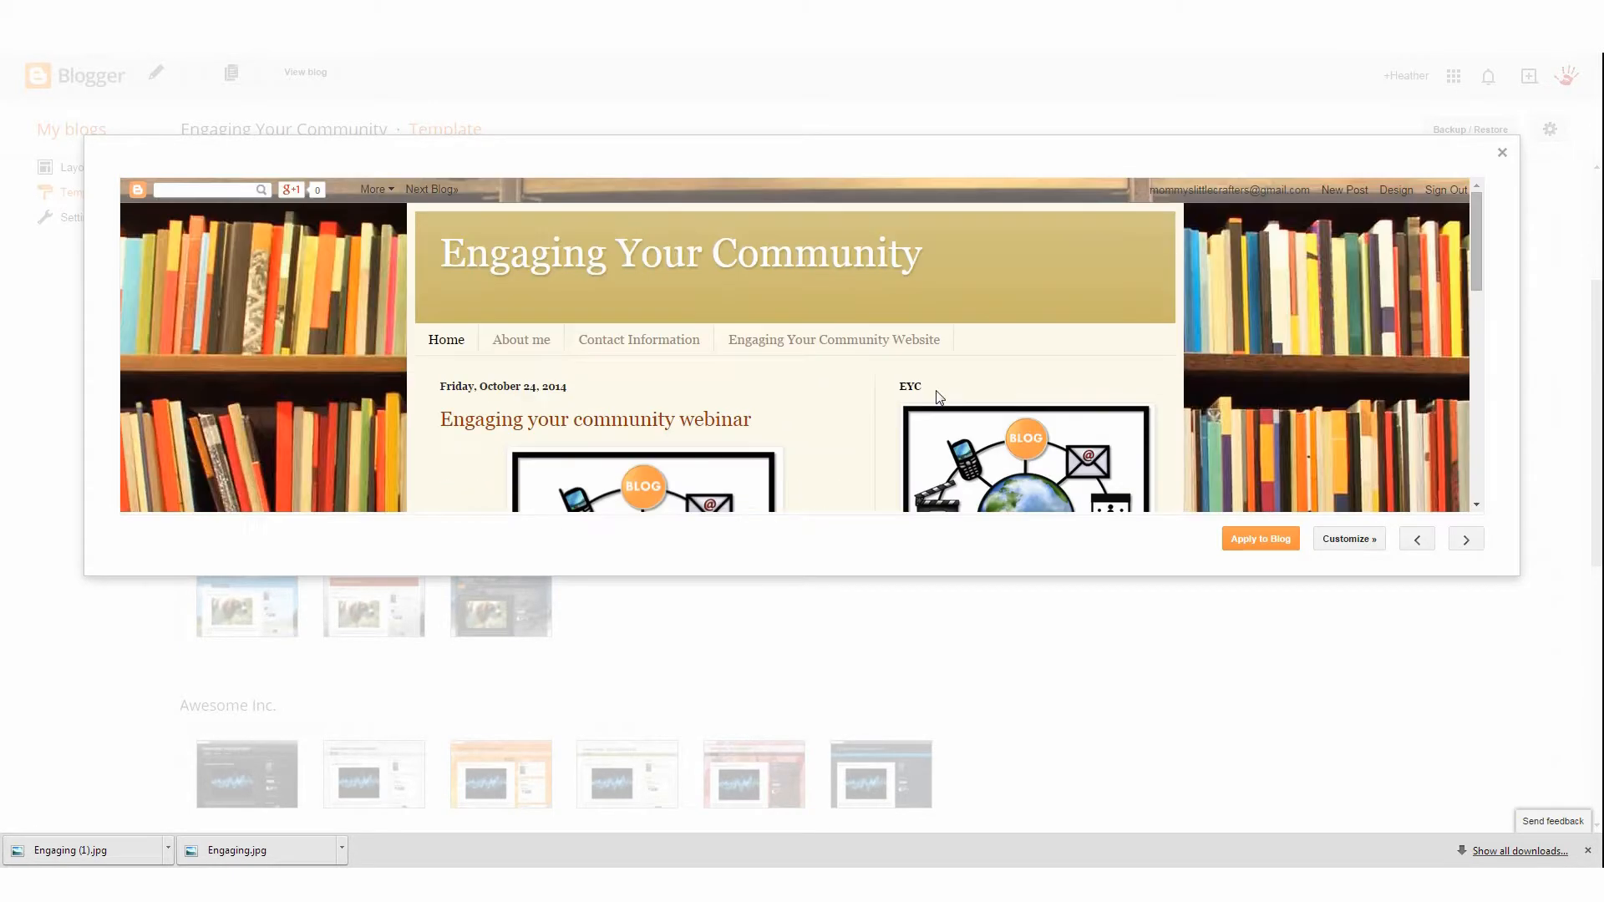
pyautogui.click(1500, 147)
# Apply the first Picture Window template to the blog
pyautogui.scroll(-1, 435, 566)
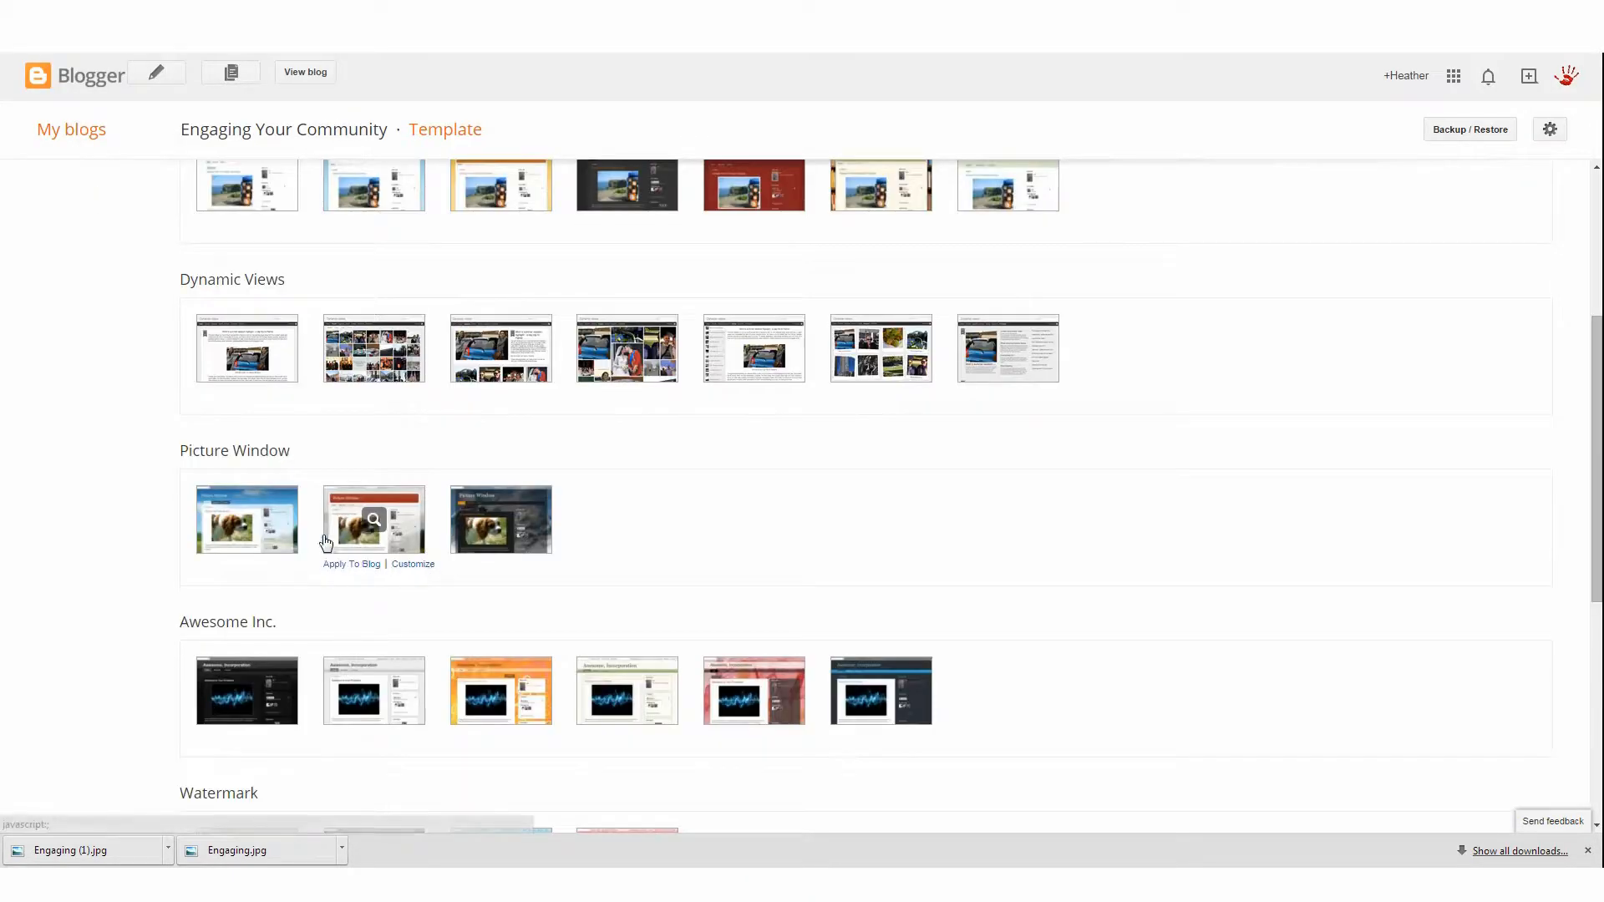
pyautogui.moveTo(247, 522)
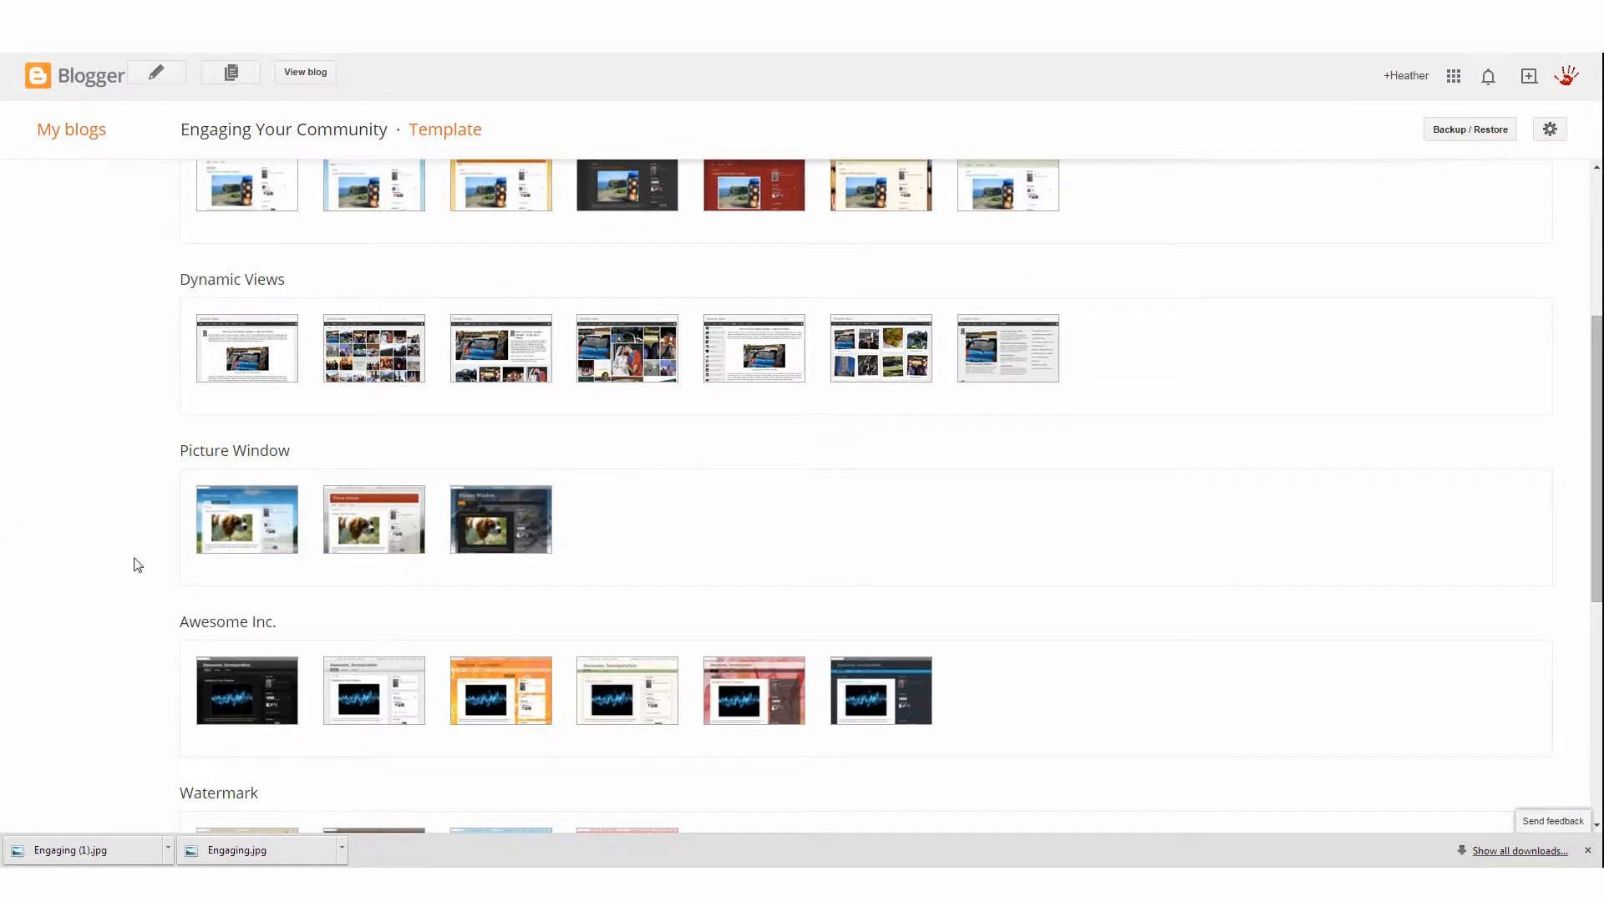
pyautogui.click(241, 567)
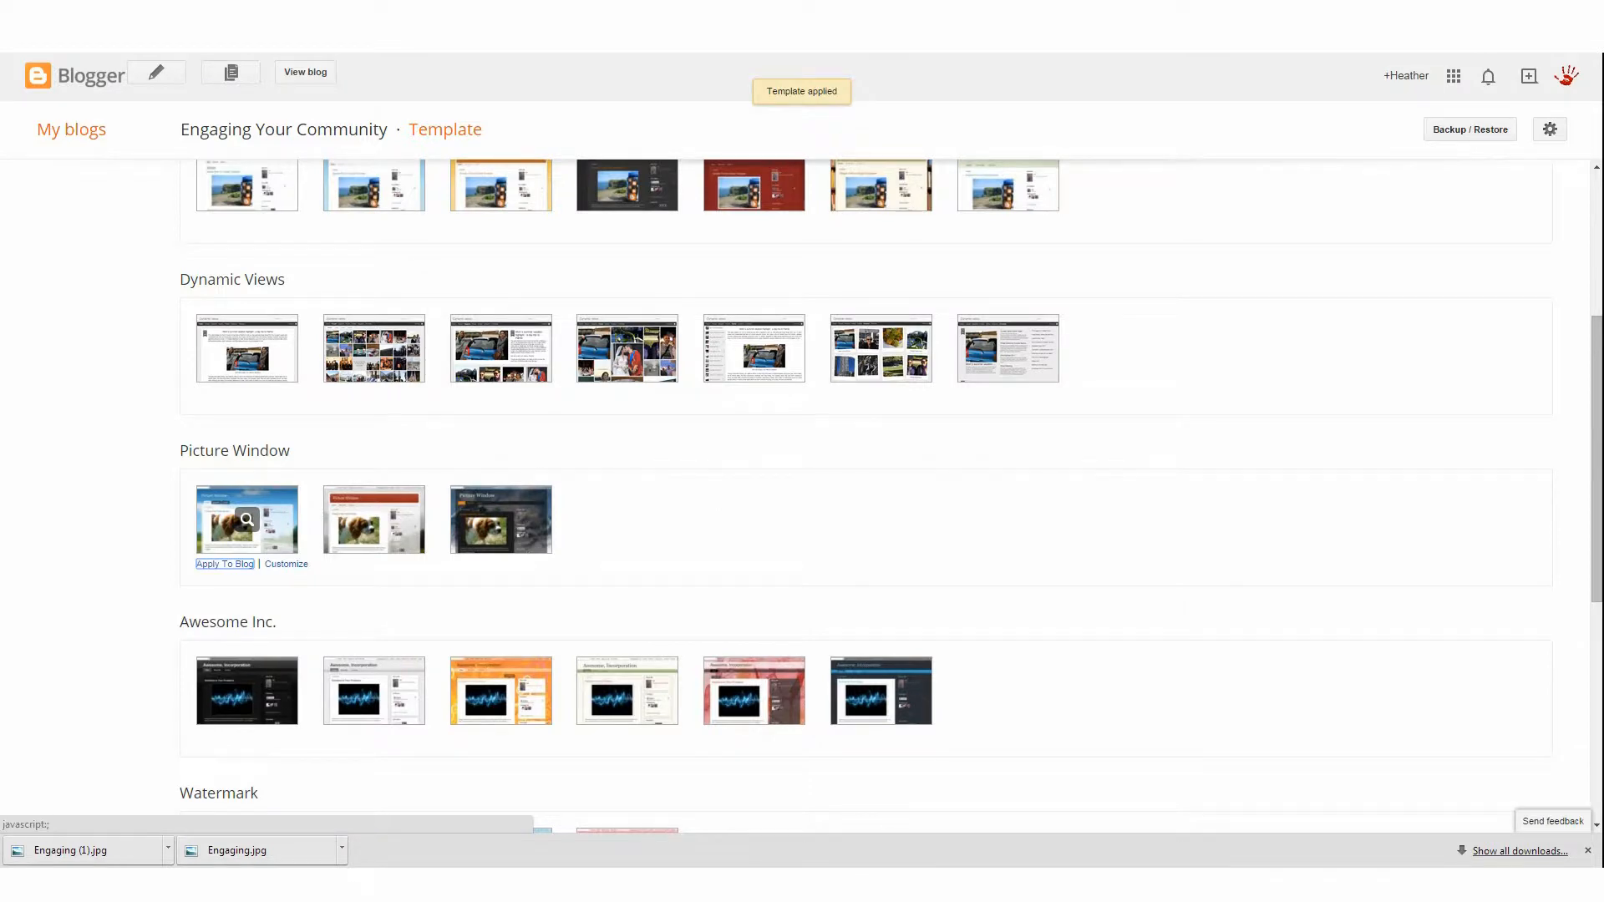
# Open the Template Designer and browse the Simple, Dynamic Views and Picture Window template sets
pyautogui.scroll(4, 841, 666)
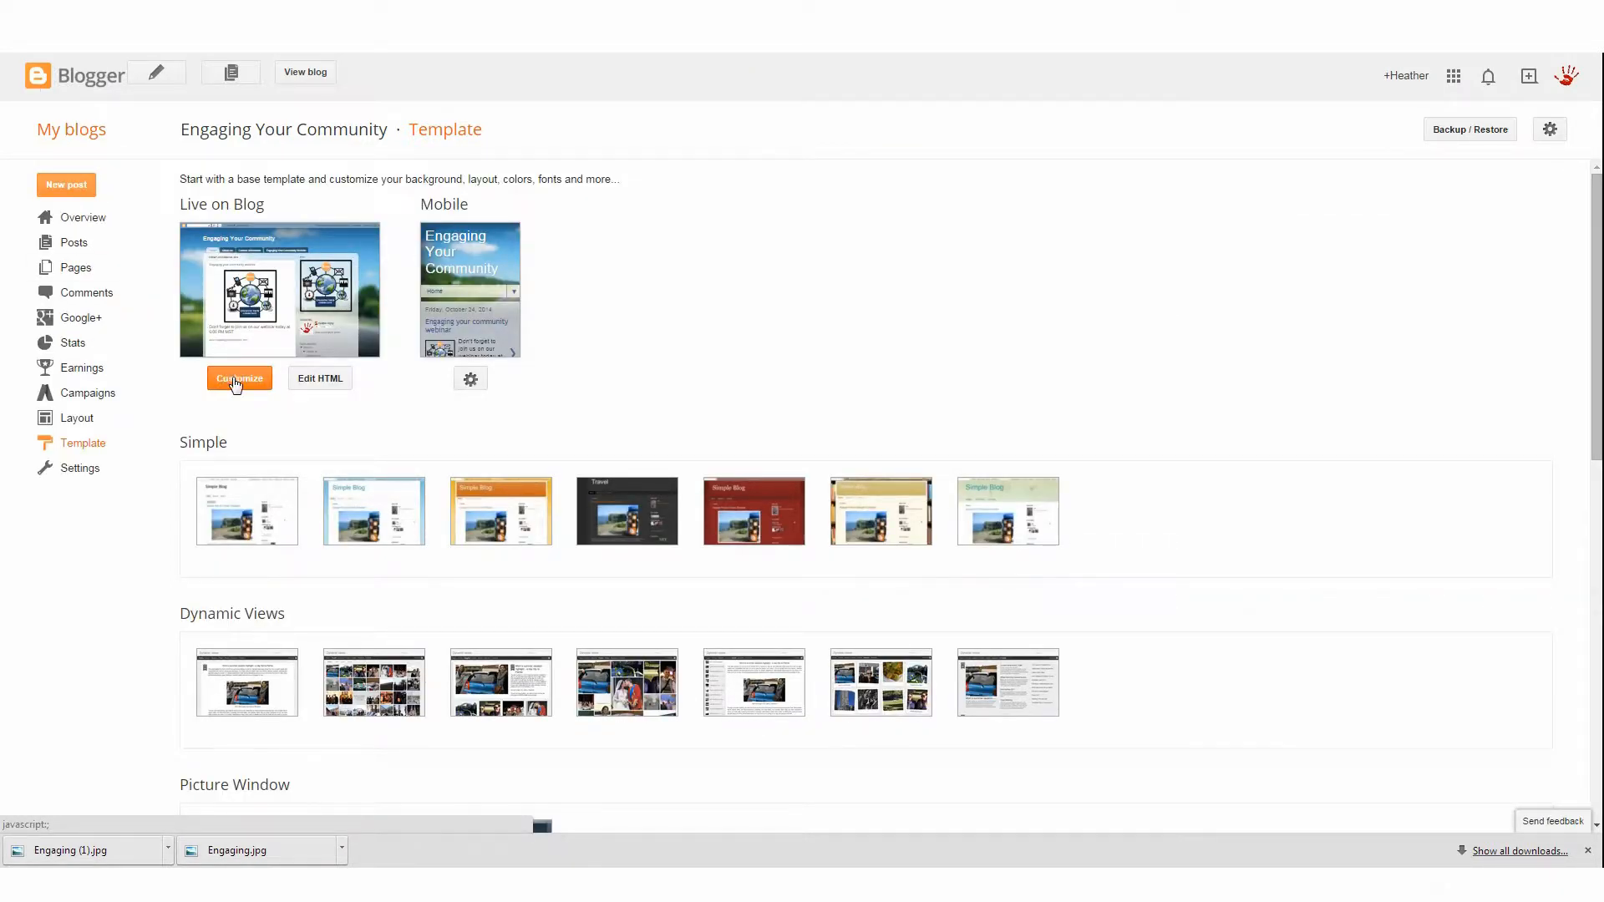
pyautogui.click(235, 380)
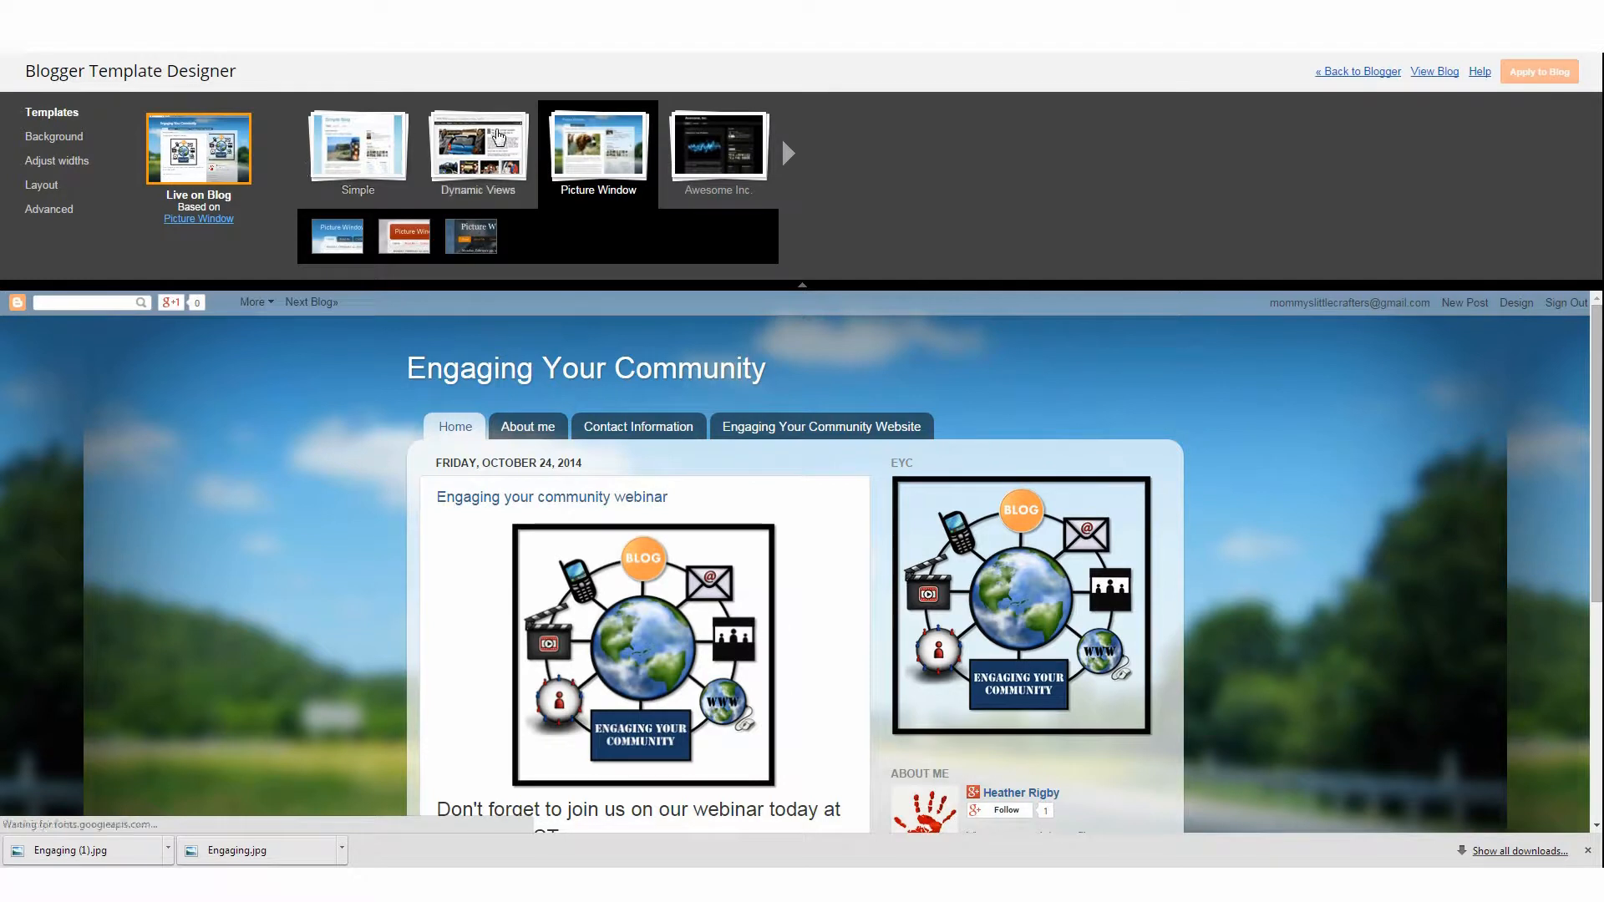
pyautogui.click(373, 164)
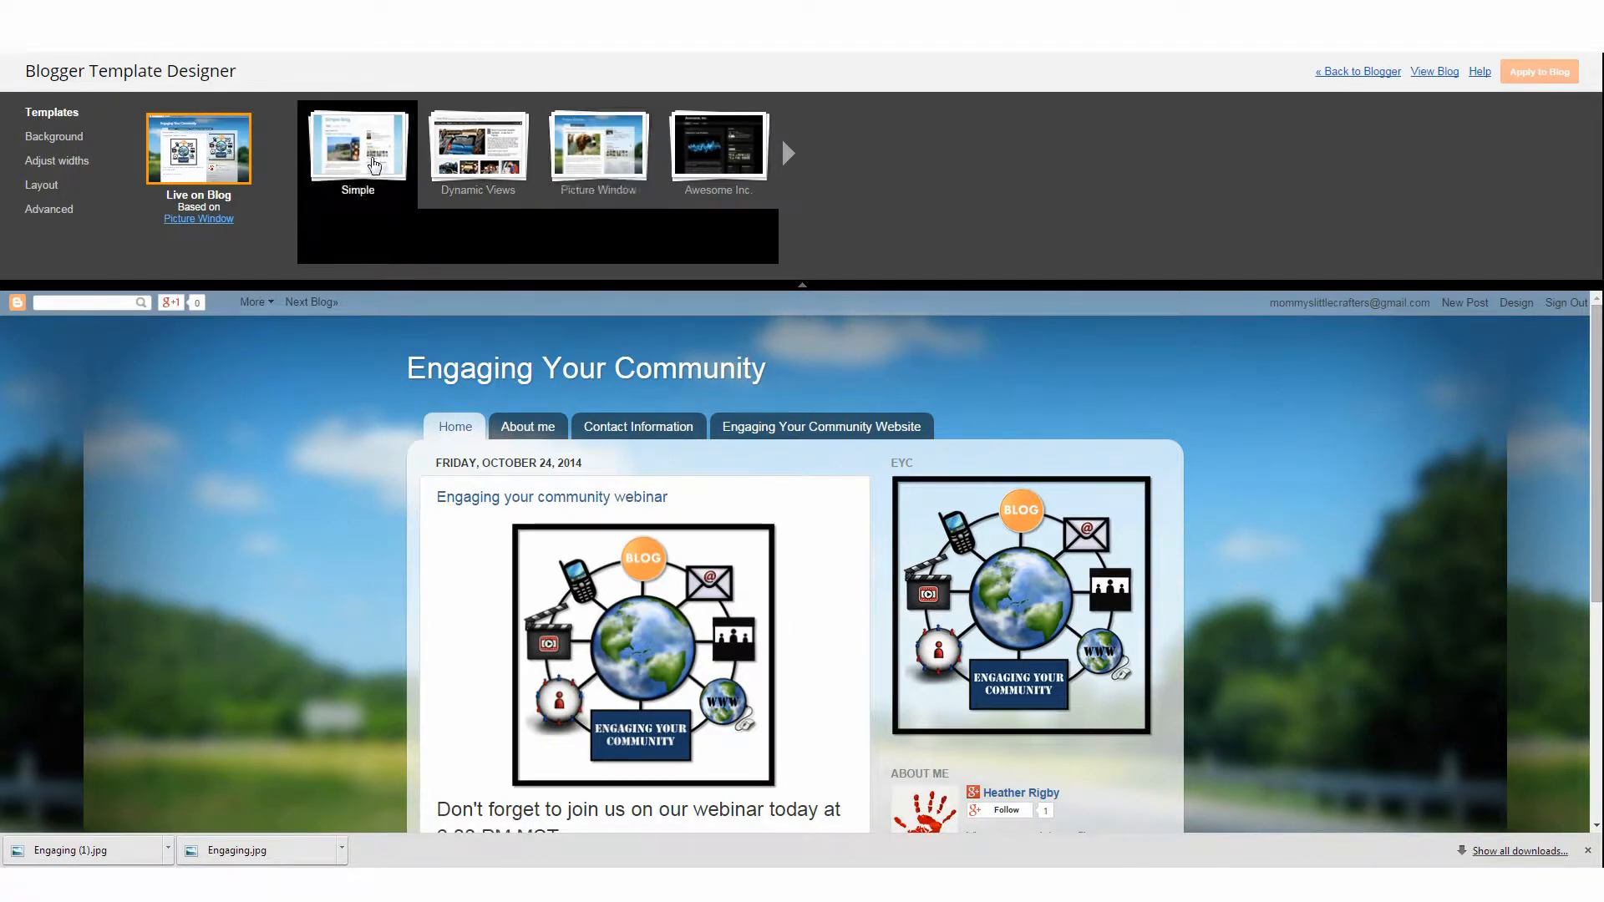
pyautogui.click(462, 163)
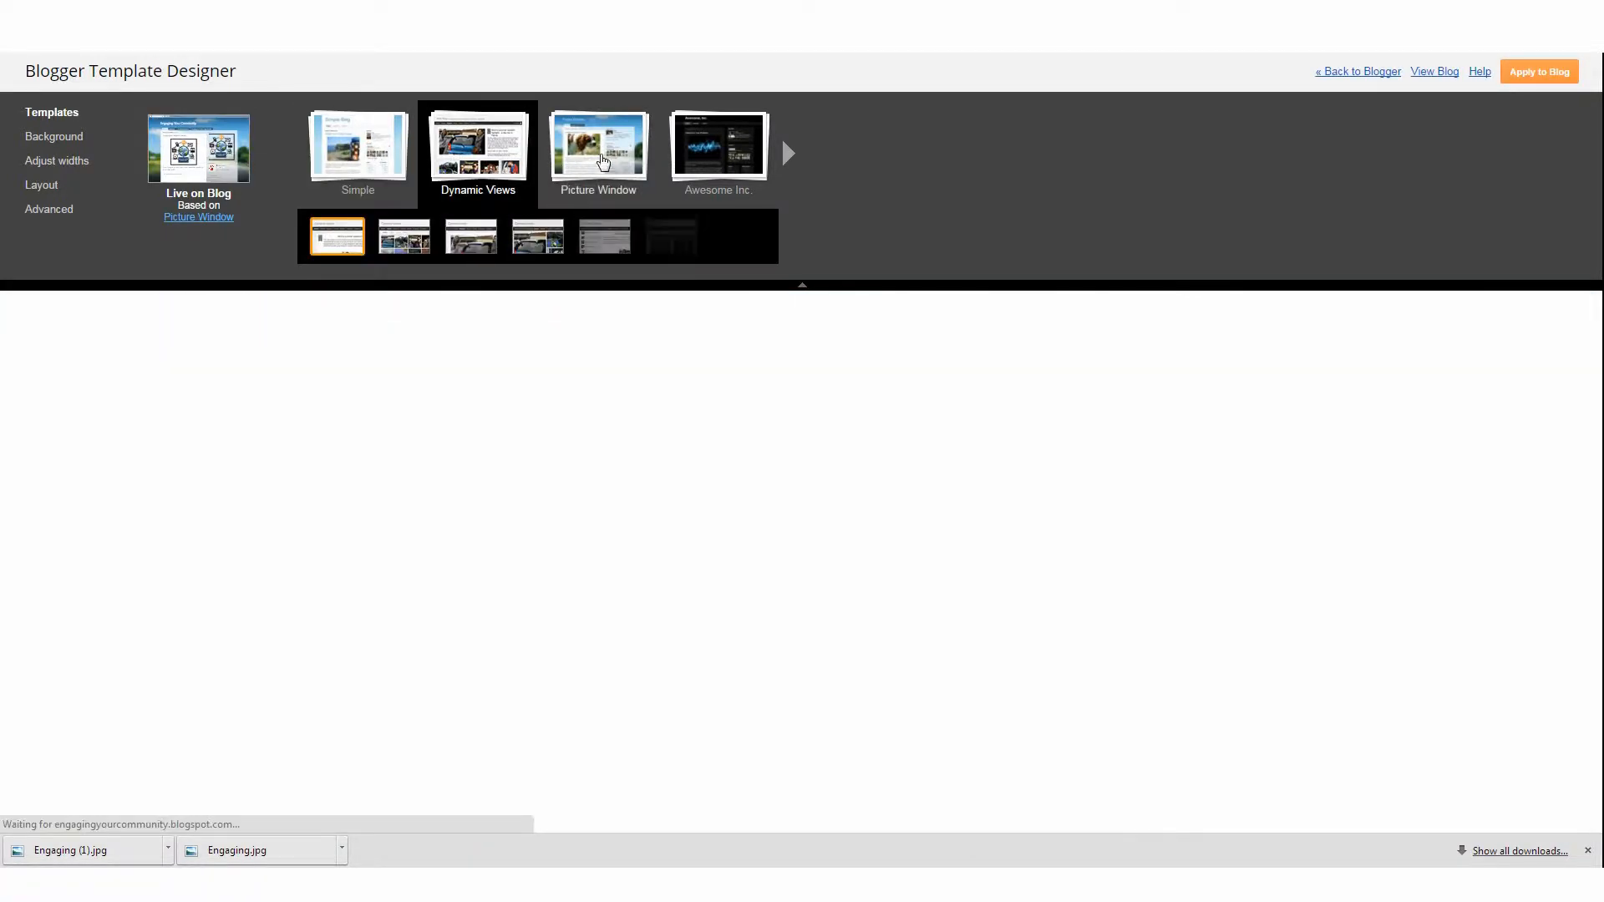
pyautogui.click(604, 161)
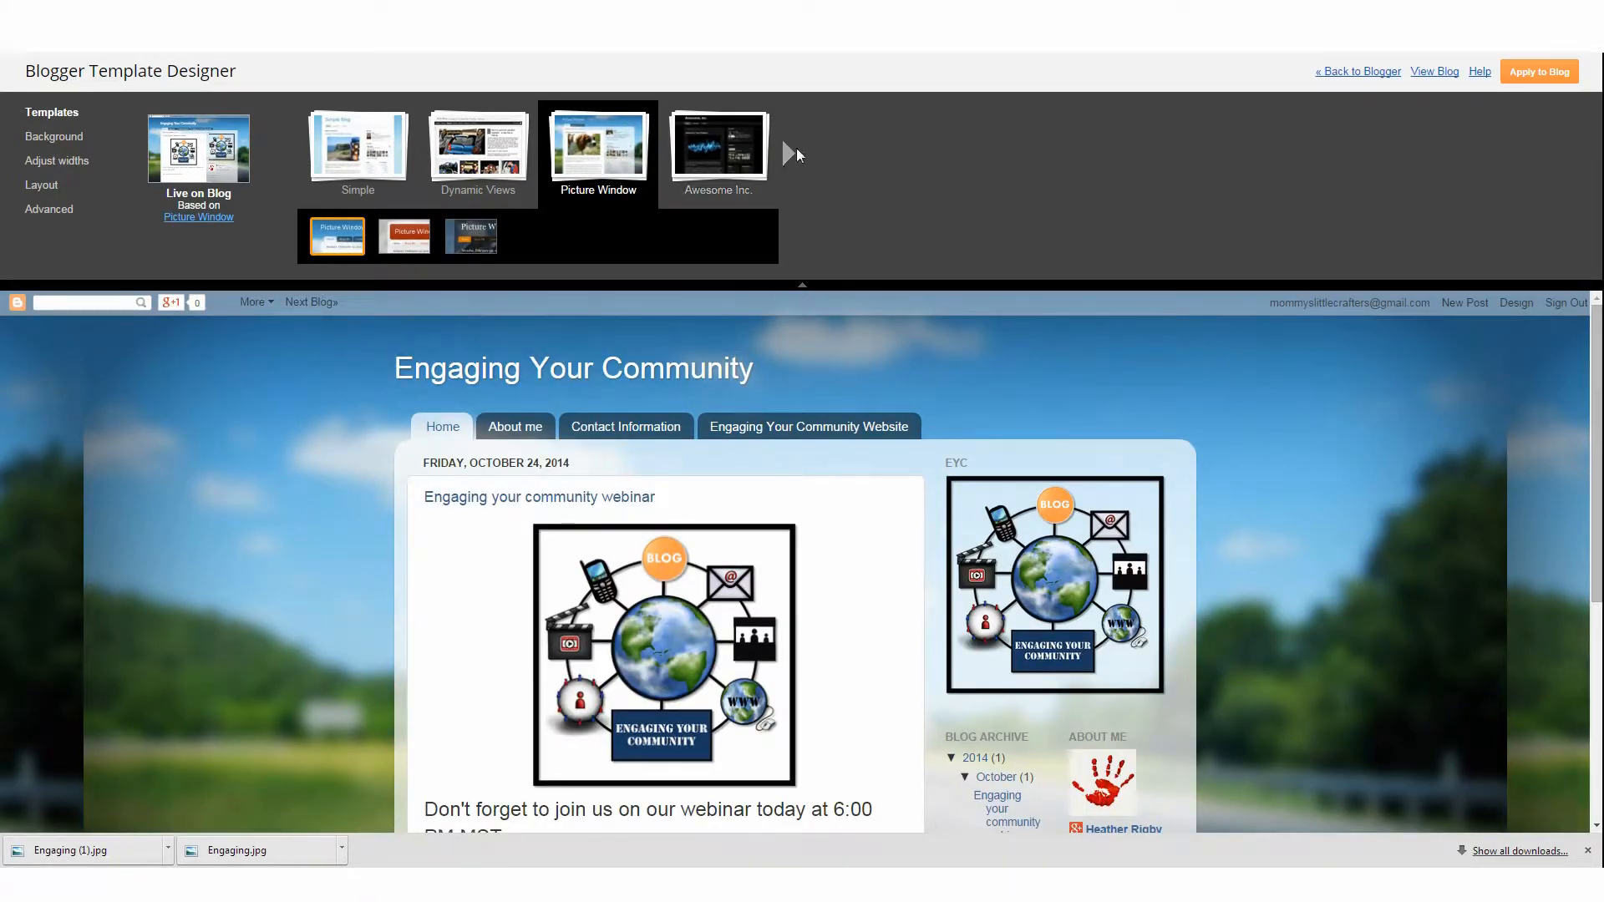
# Preview the Travel, Ethereal and Awesome Inc. templates and the Ethereal colour variants in the Template Designer
pyautogui.click(794, 150)
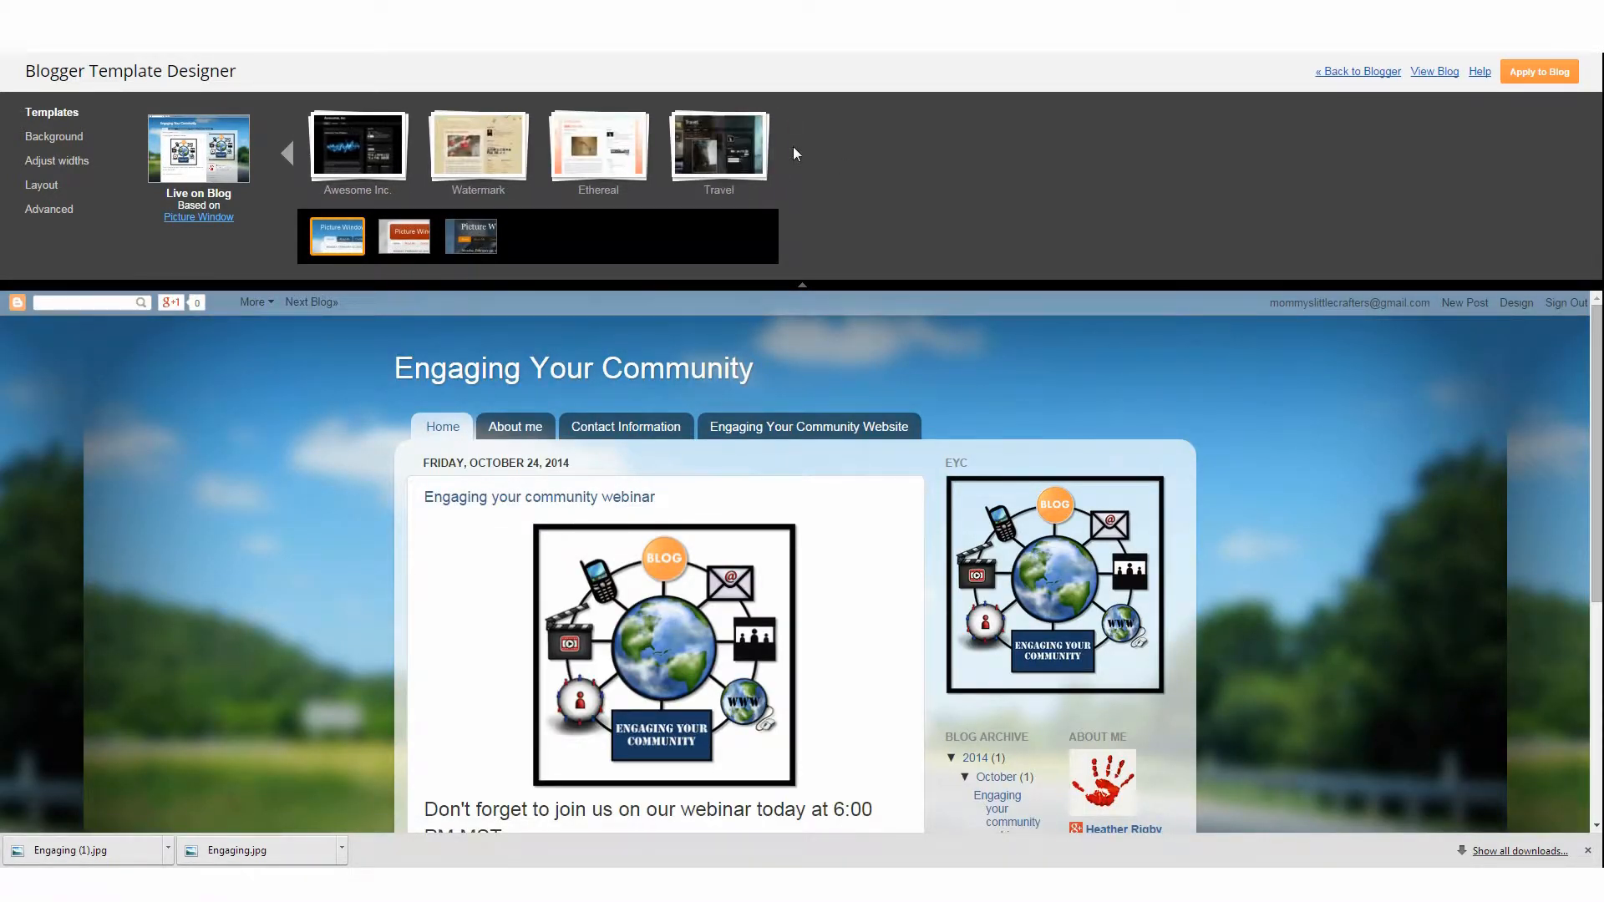
pyautogui.click(743, 161)
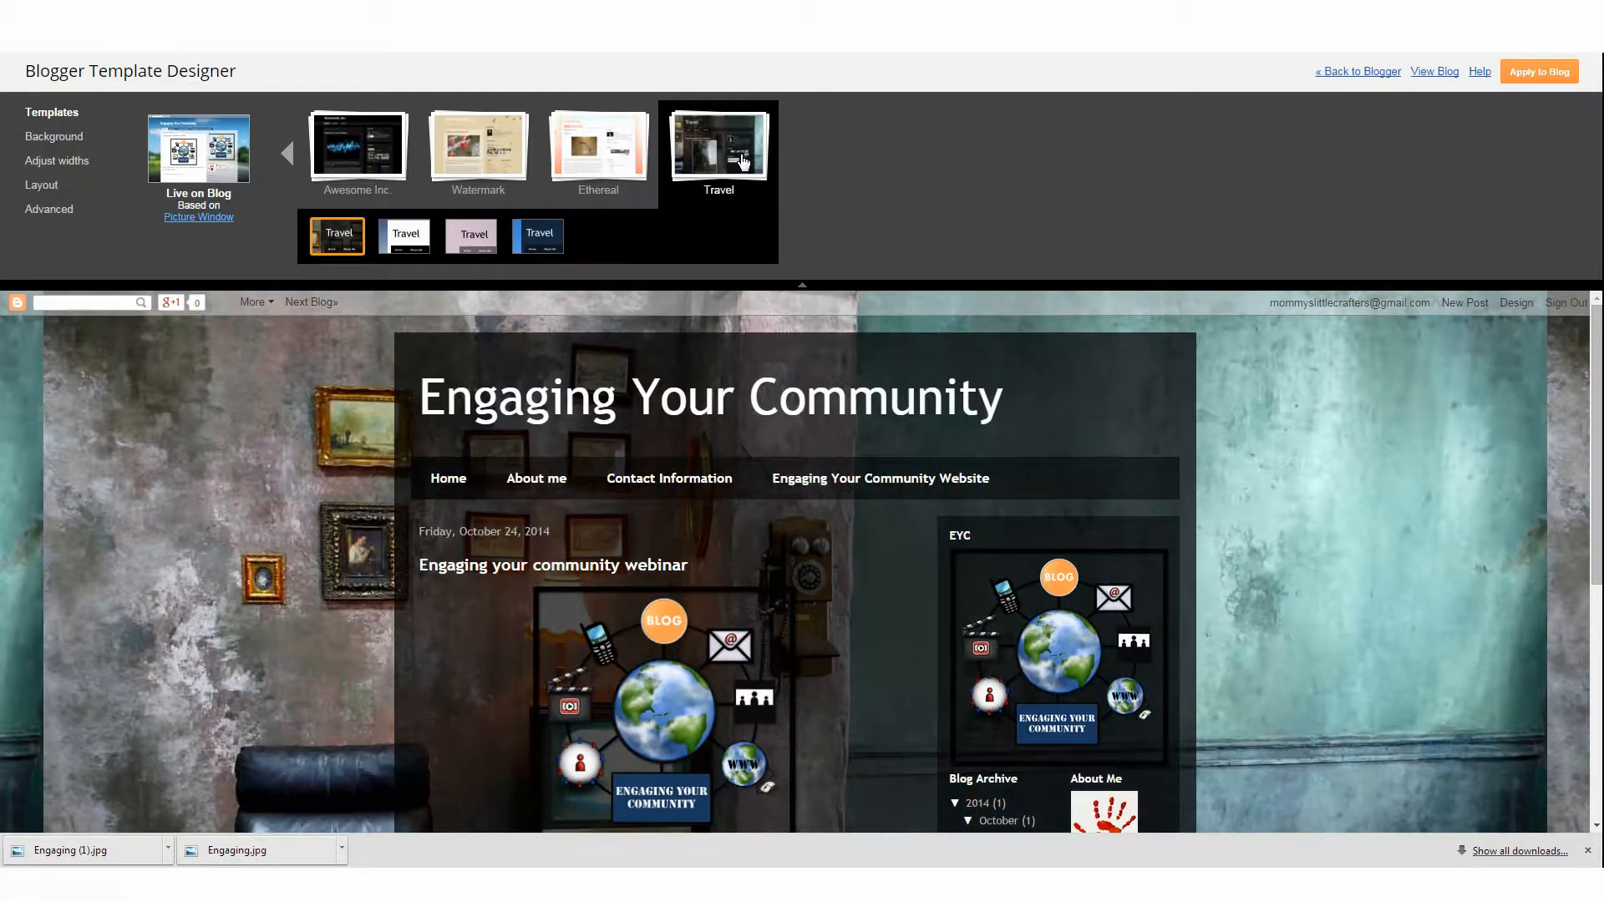
pyautogui.click(616, 147)
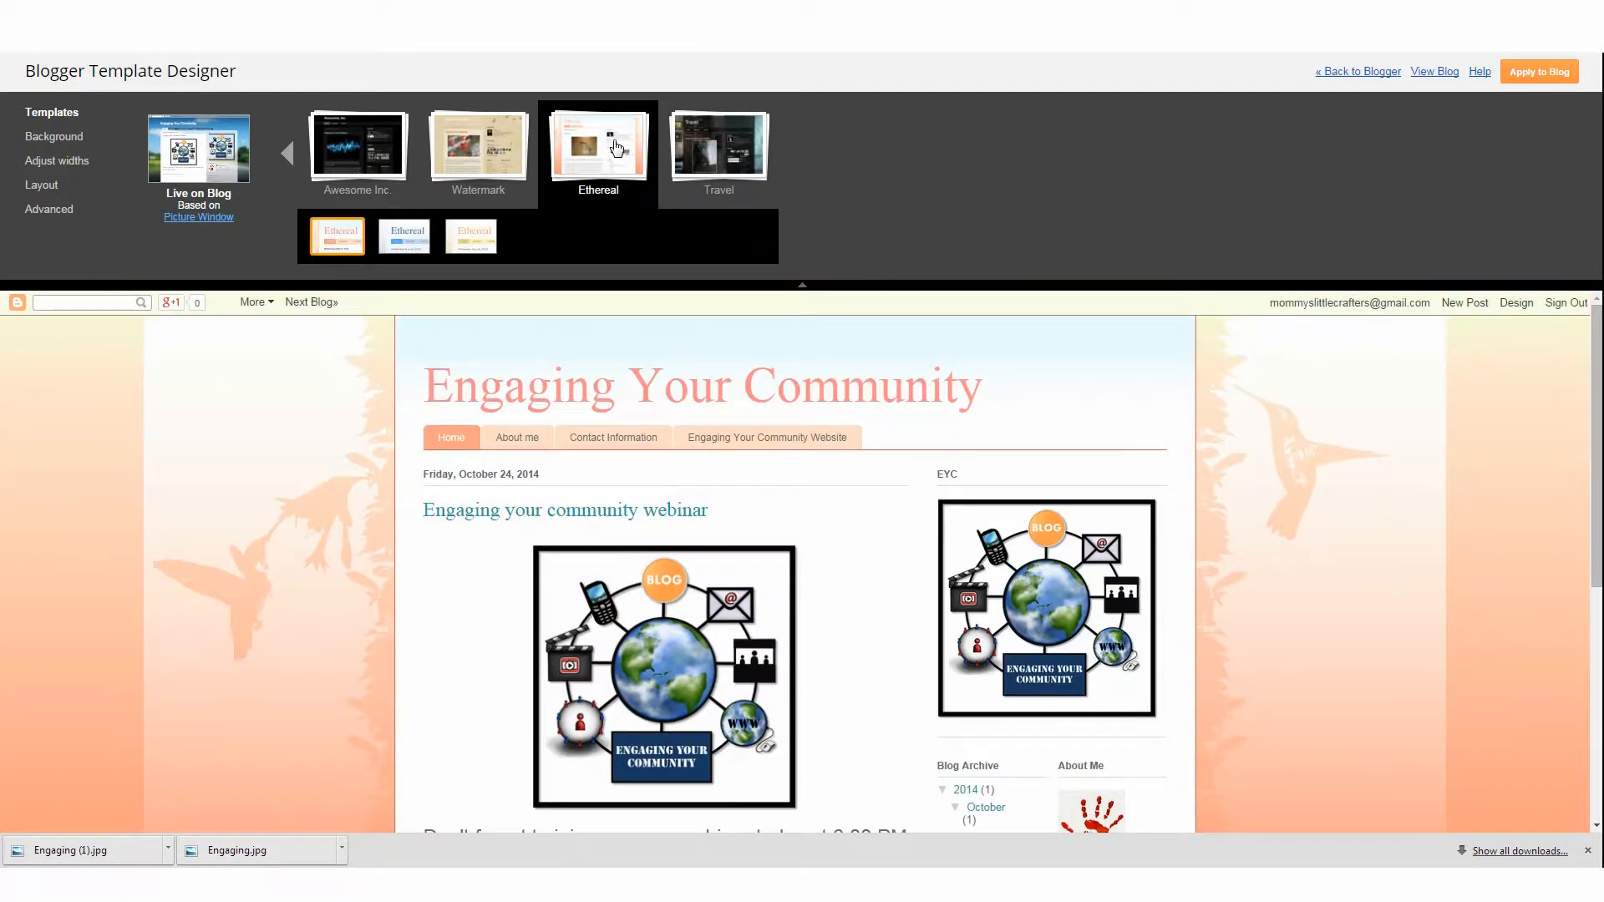
pyautogui.click(697, 159)
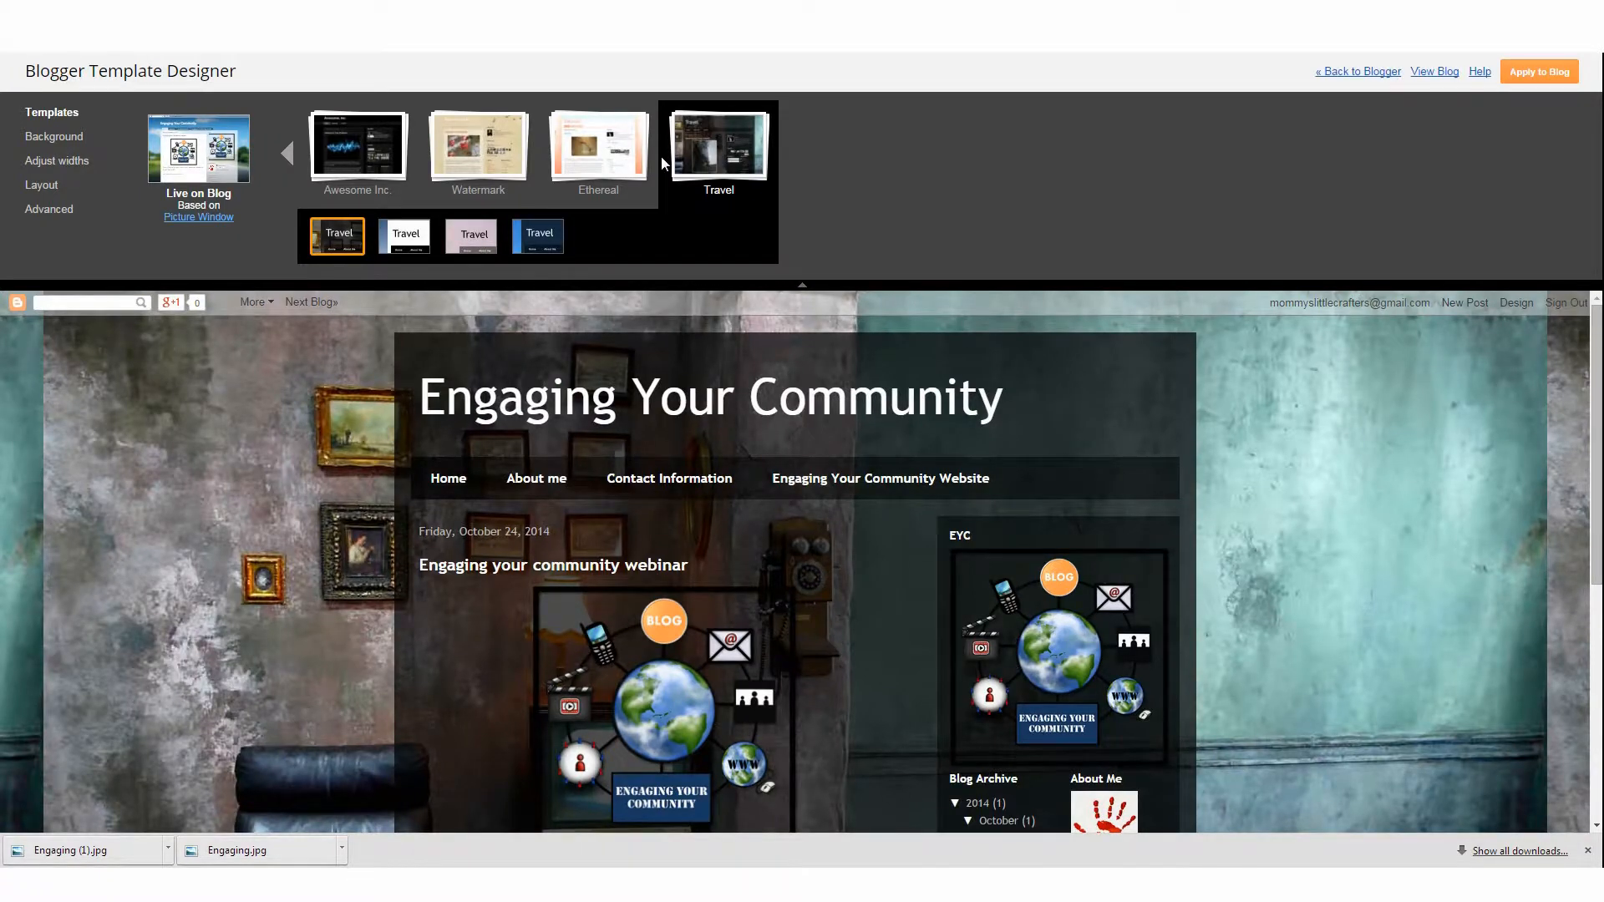
pyautogui.click(640, 159)
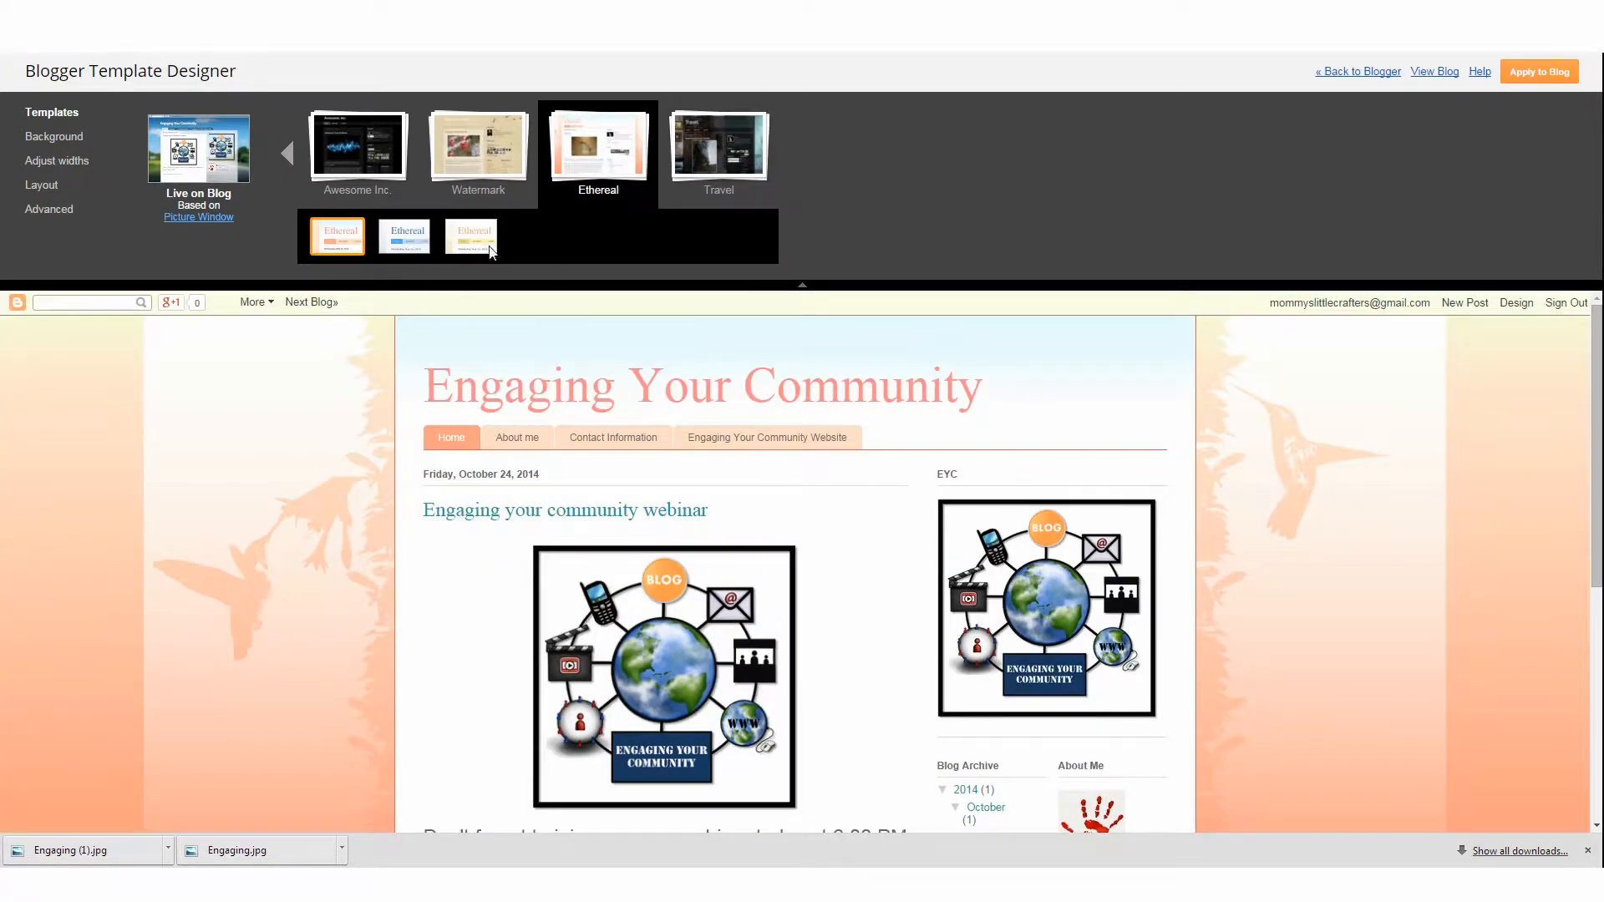
pyautogui.click(491, 252)
pyautogui.click(395, 236)
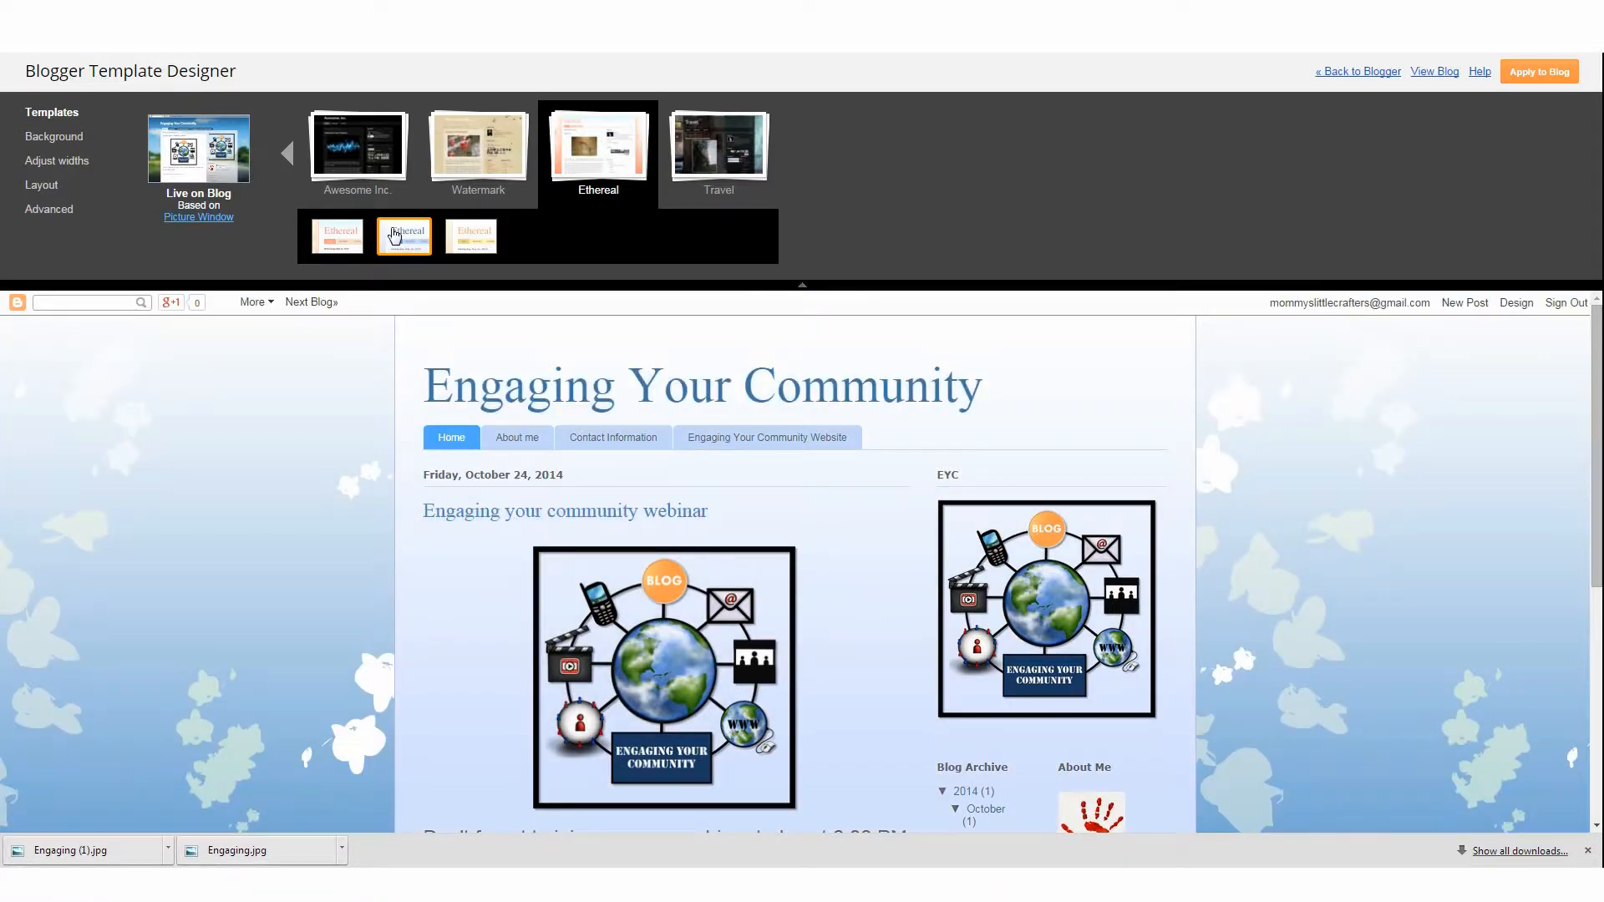
pyautogui.click(334, 236)
pyautogui.click(363, 133)
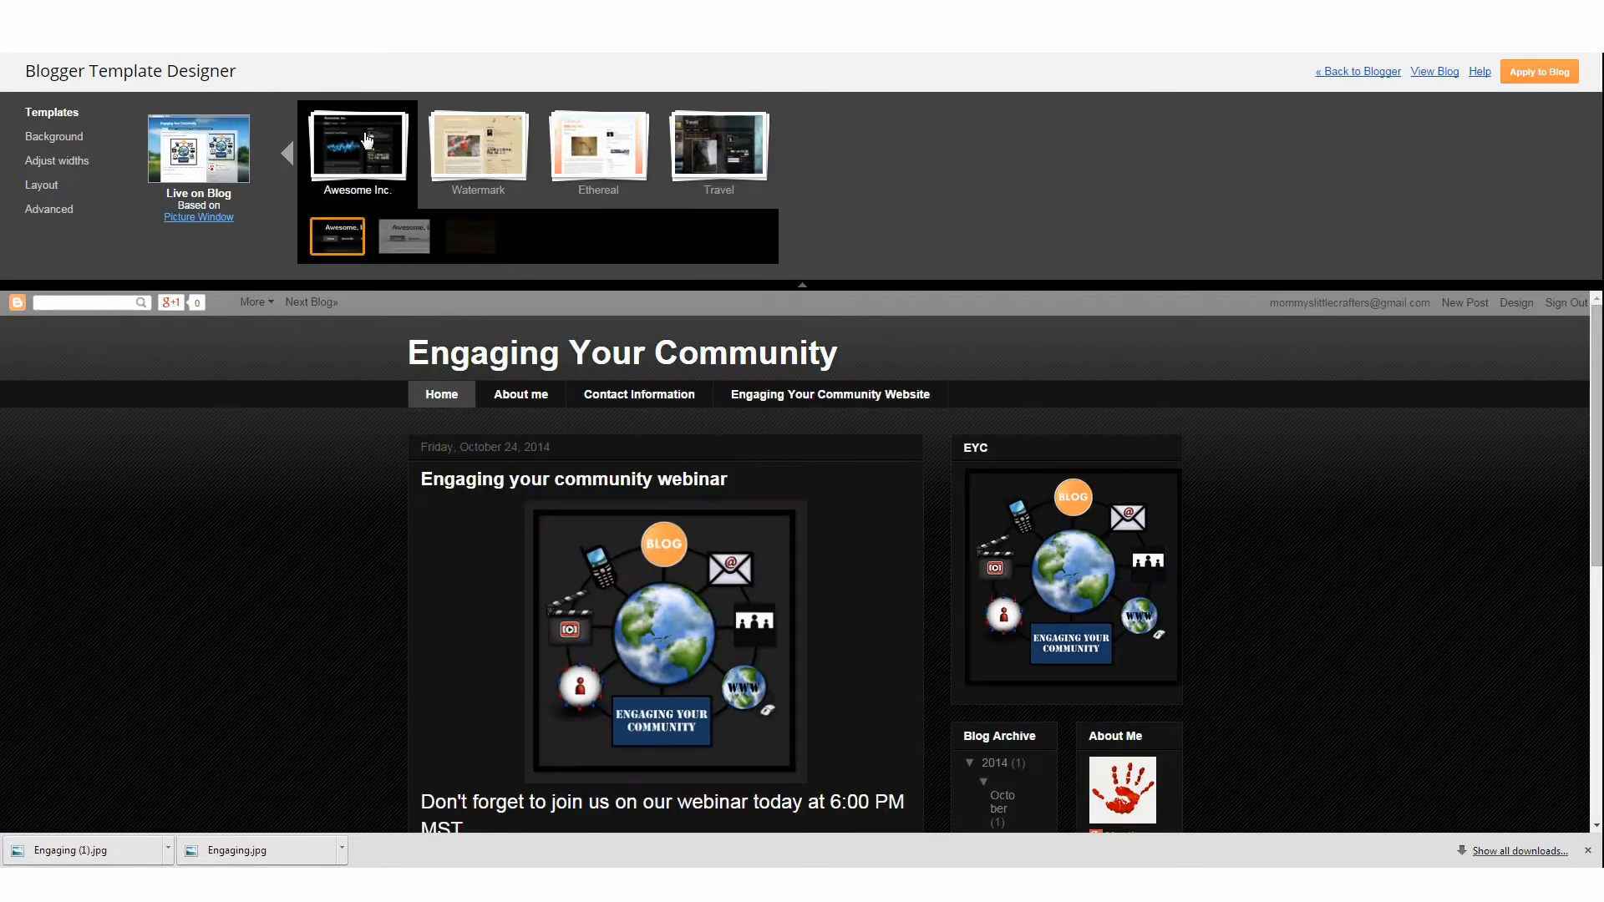
pyautogui.click(289, 155)
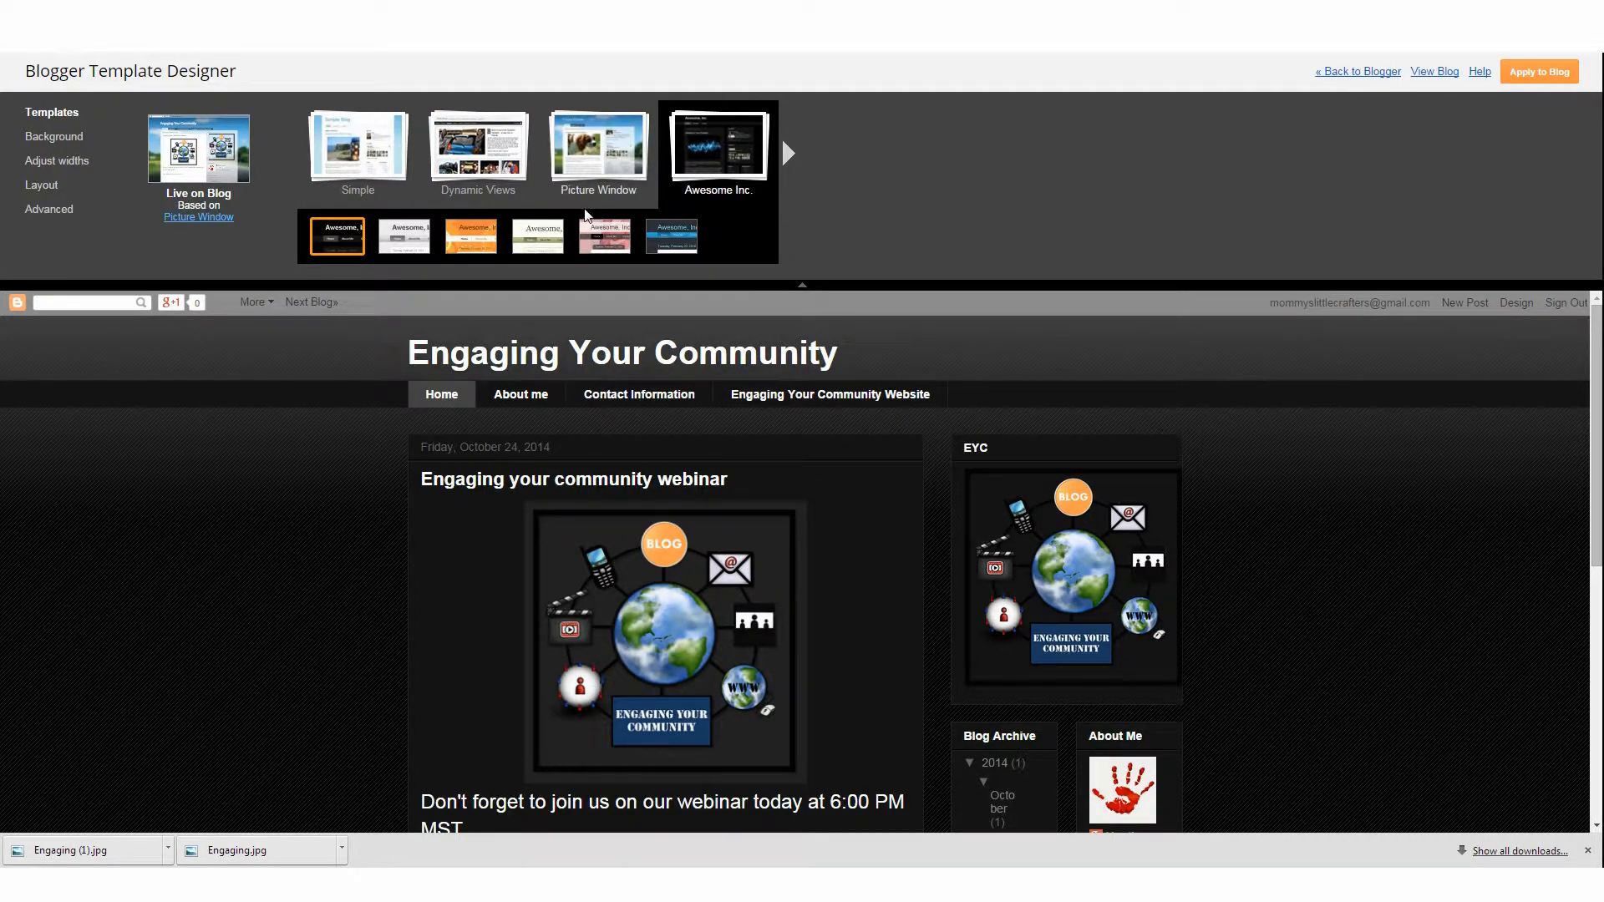
# Preview the Picture Window variants and return to the first Picture Window variant
pyautogui.click(608, 158)
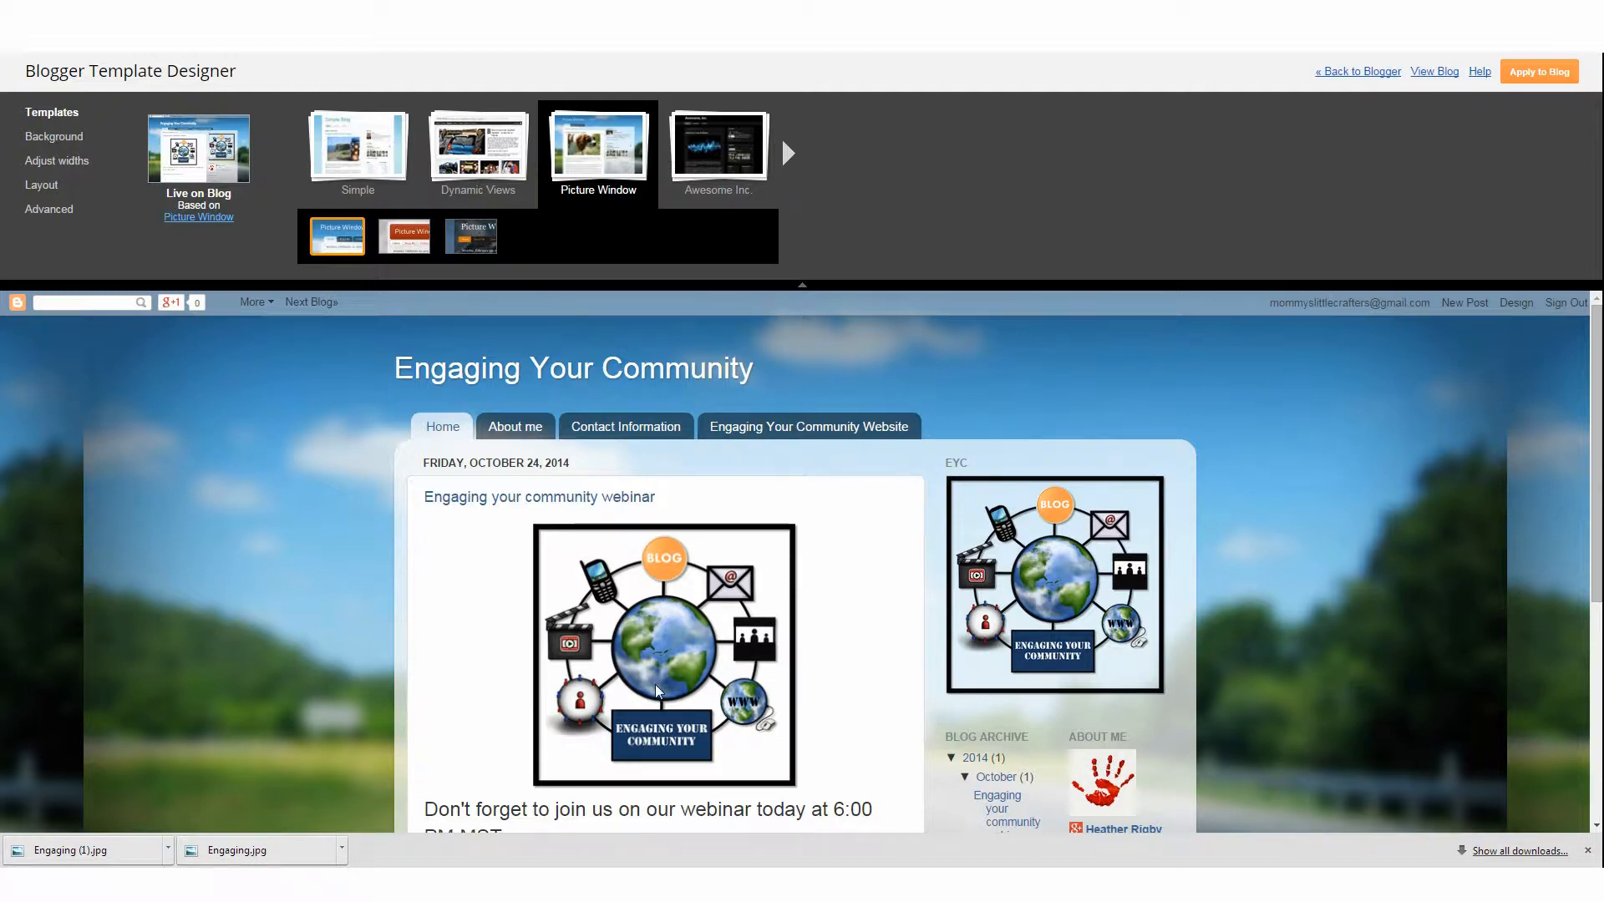
pyautogui.click(405, 237)
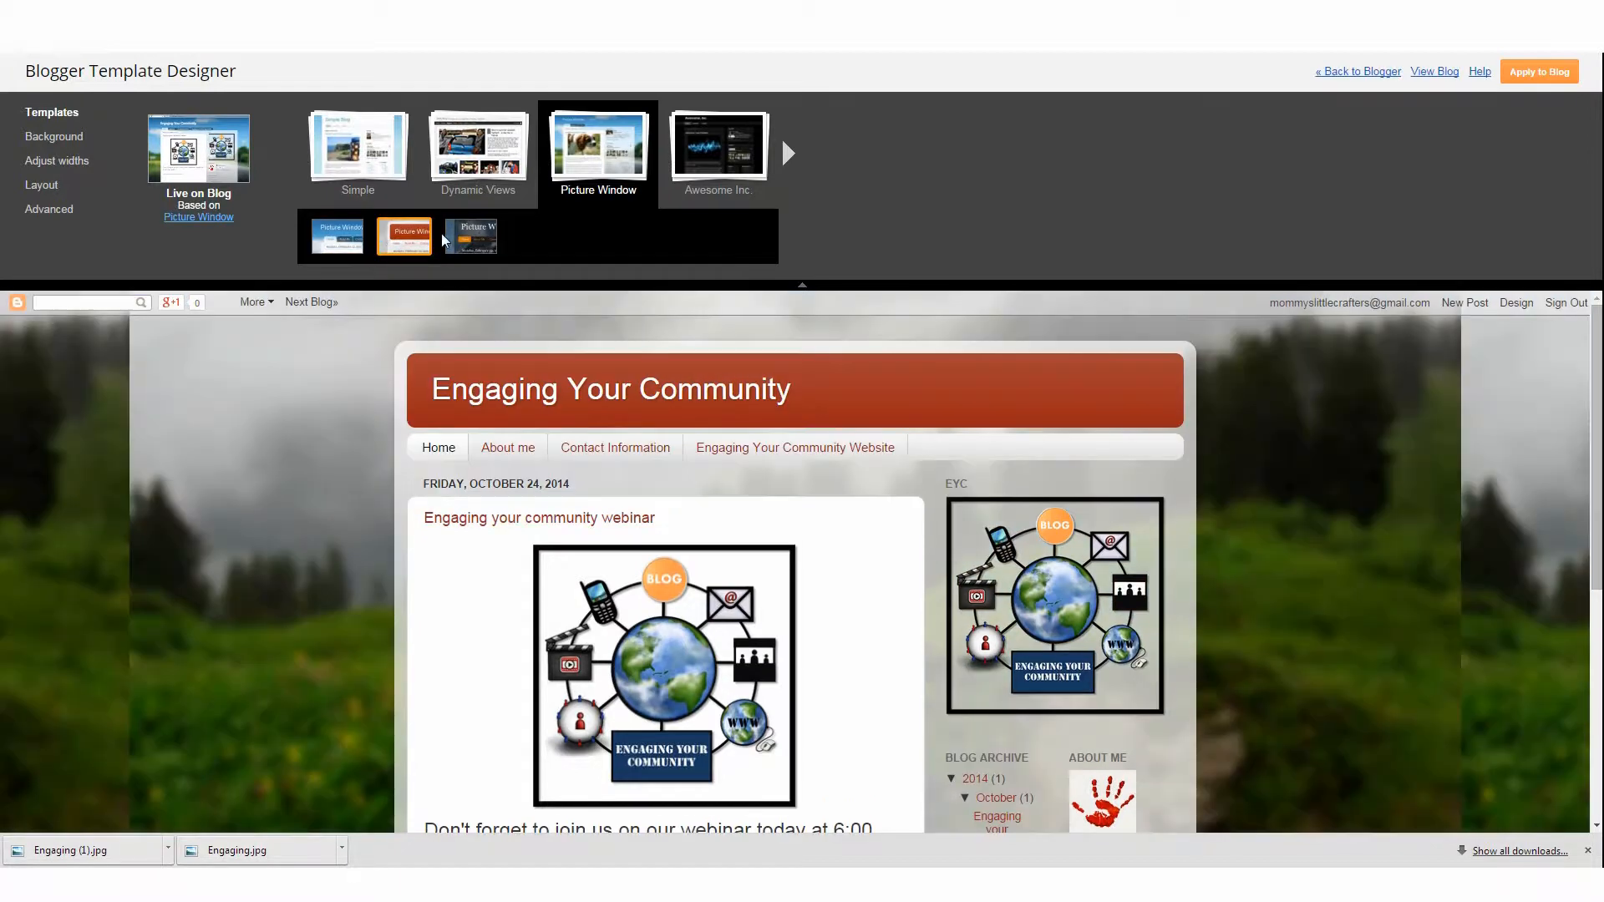
pyautogui.click(459, 241)
pyautogui.click(338, 236)
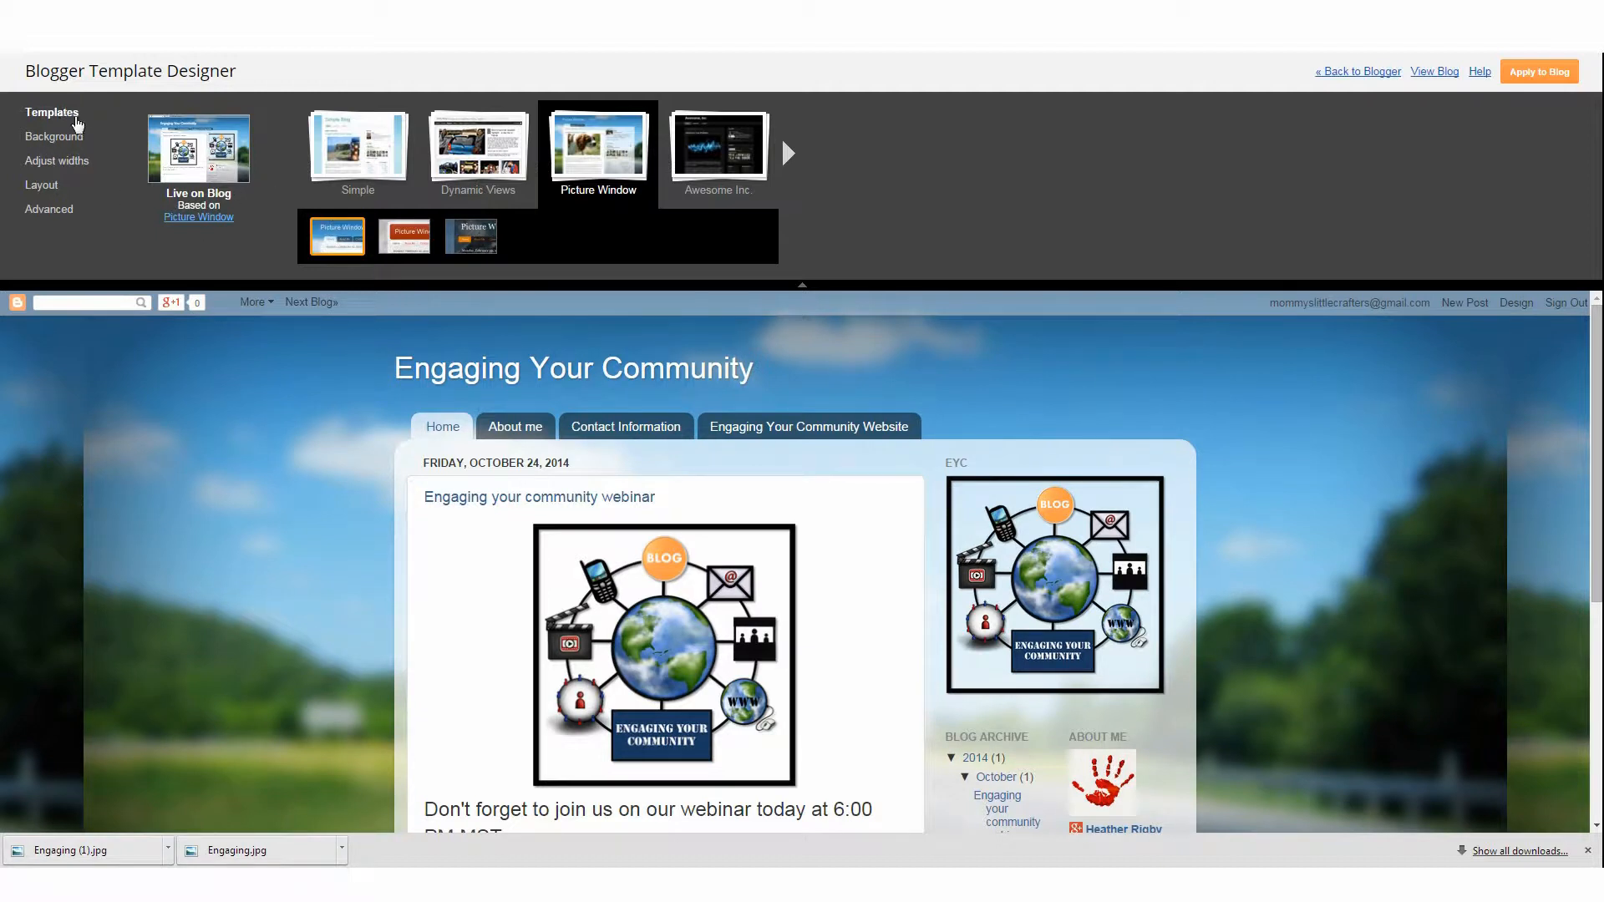
# Open the Background settings and preview the first suggested colour themes on the blog page
pyautogui.click(54, 142)
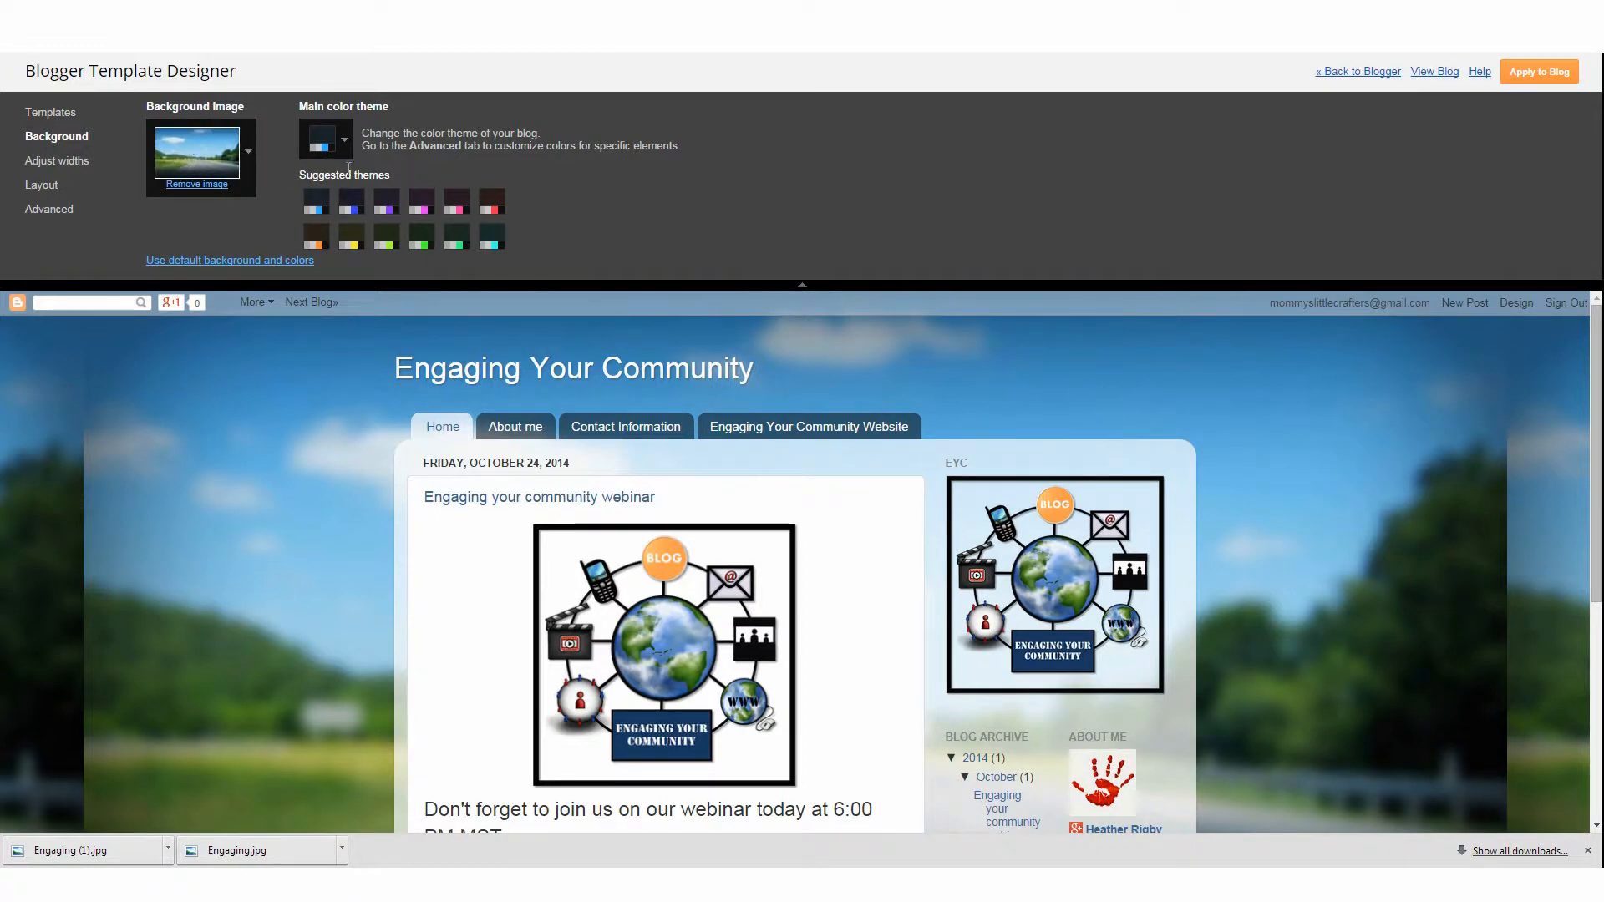
pyautogui.click(339, 208)
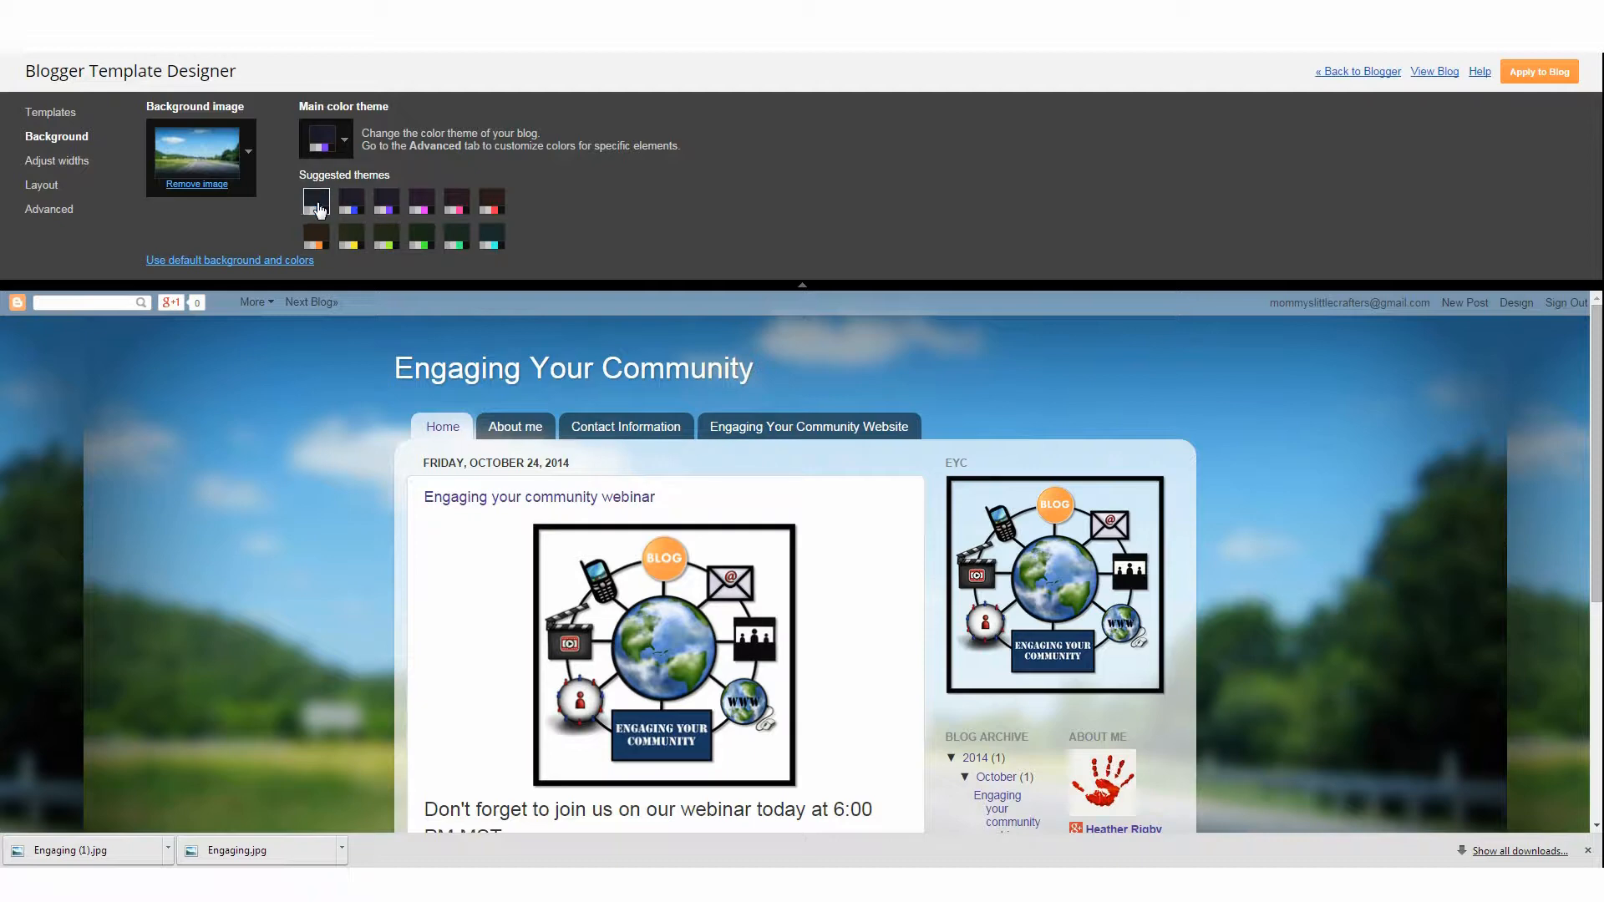
pyautogui.click(318, 209)
pyautogui.scroll(-5, 1485, 537)
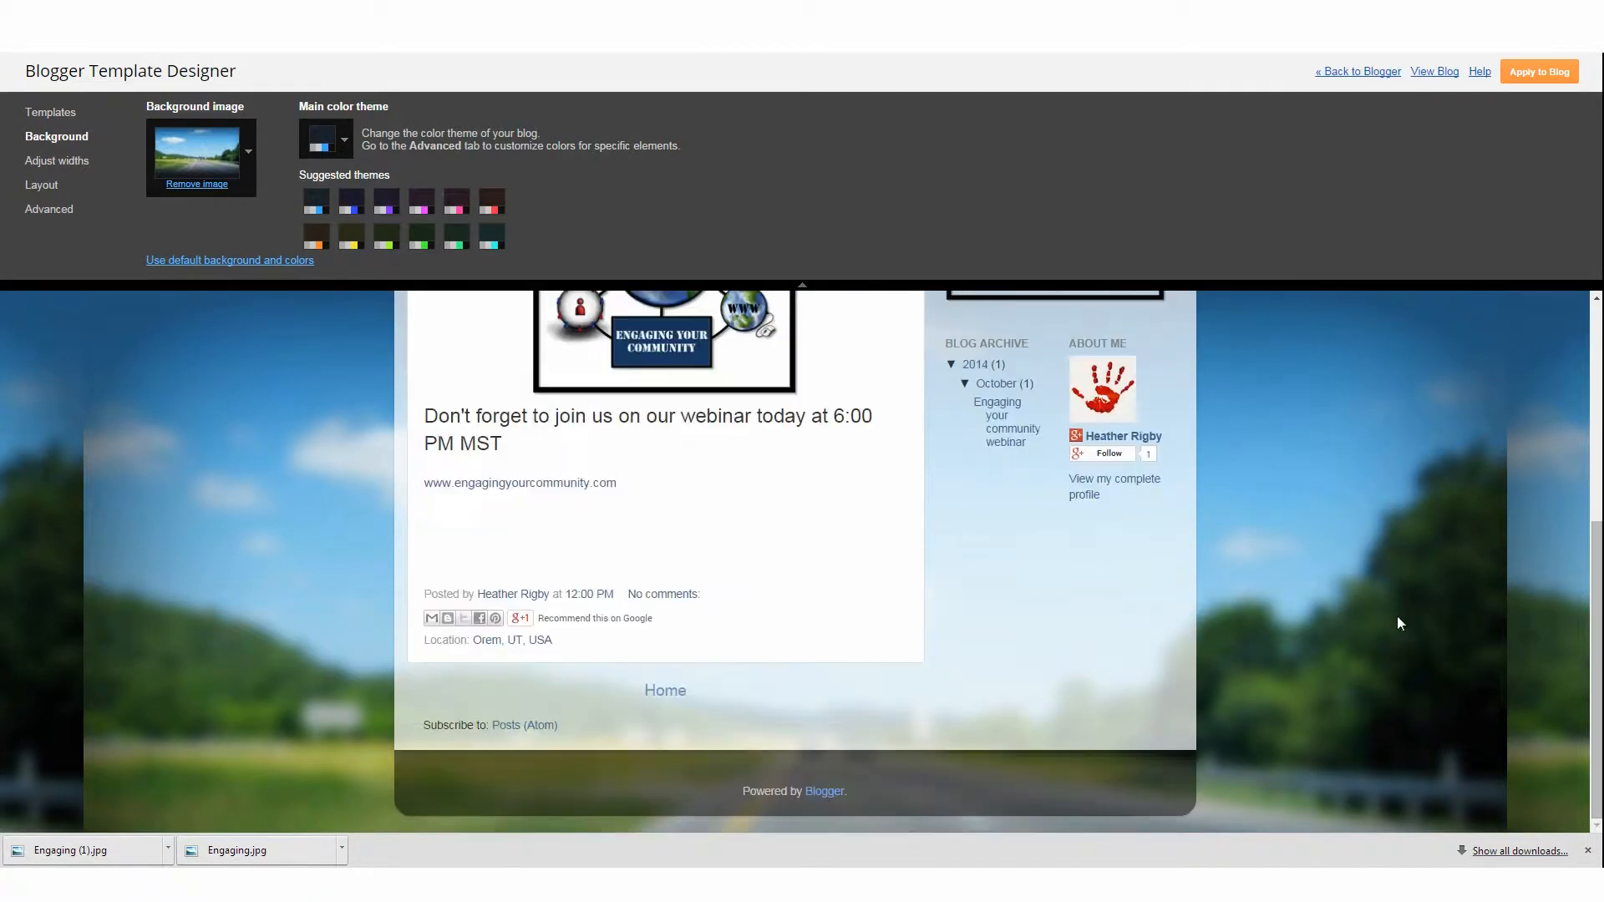
pyautogui.scroll(5, 724, 365)
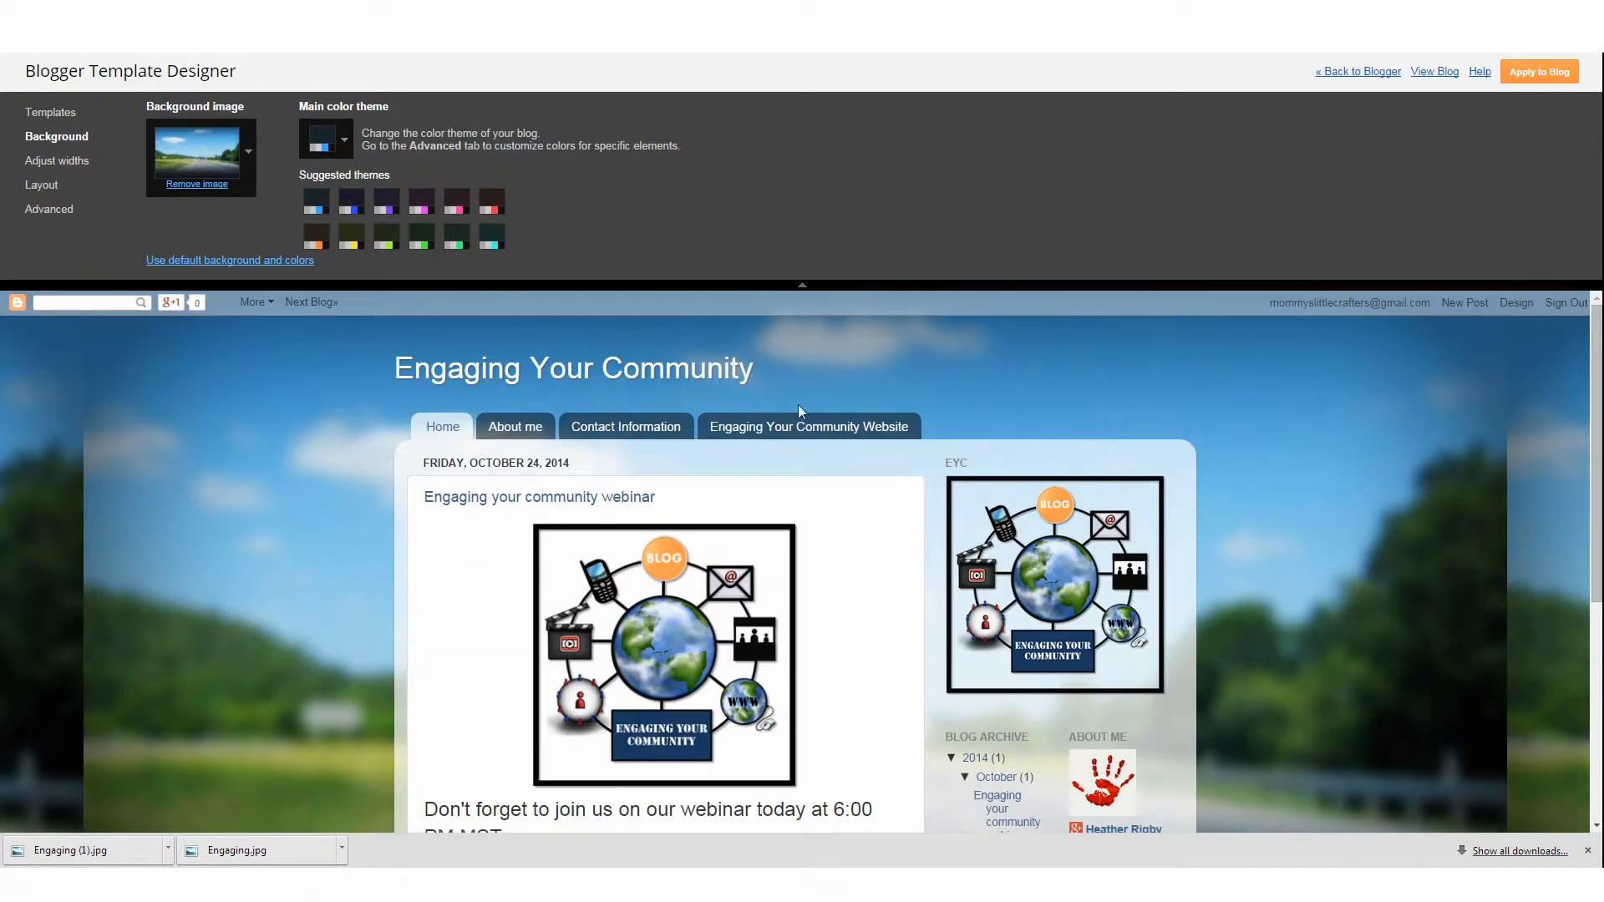
# Open the background image chooser and browse the Entertainment, Food & Drink and Nature image categories
pyautogui.click(248, 152)
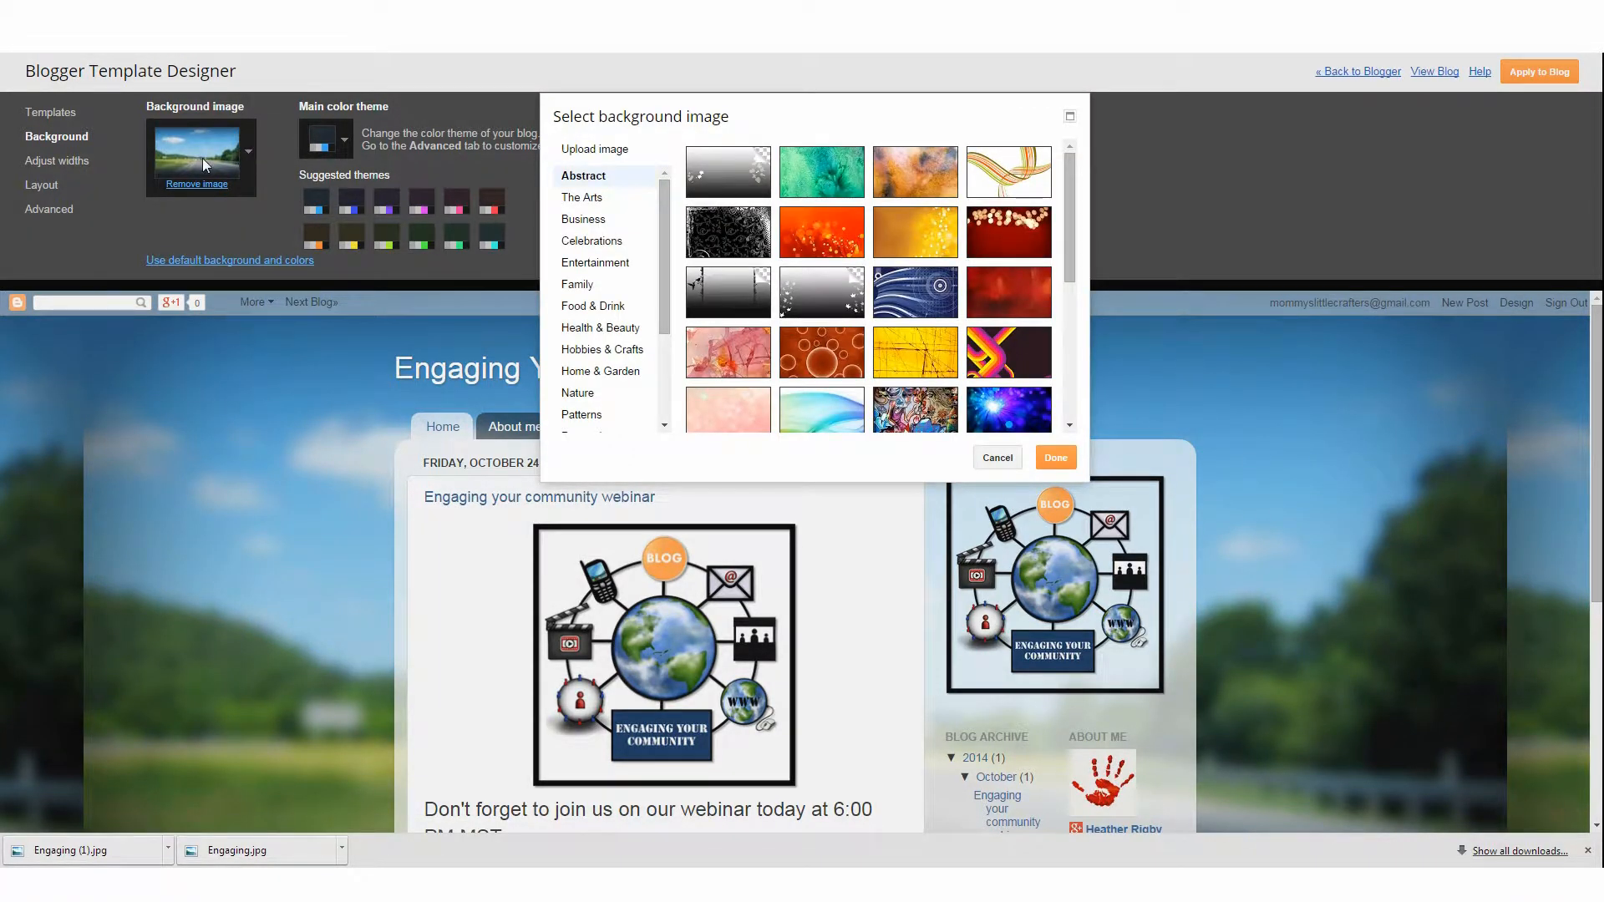
pyautogui.click(607, 263)
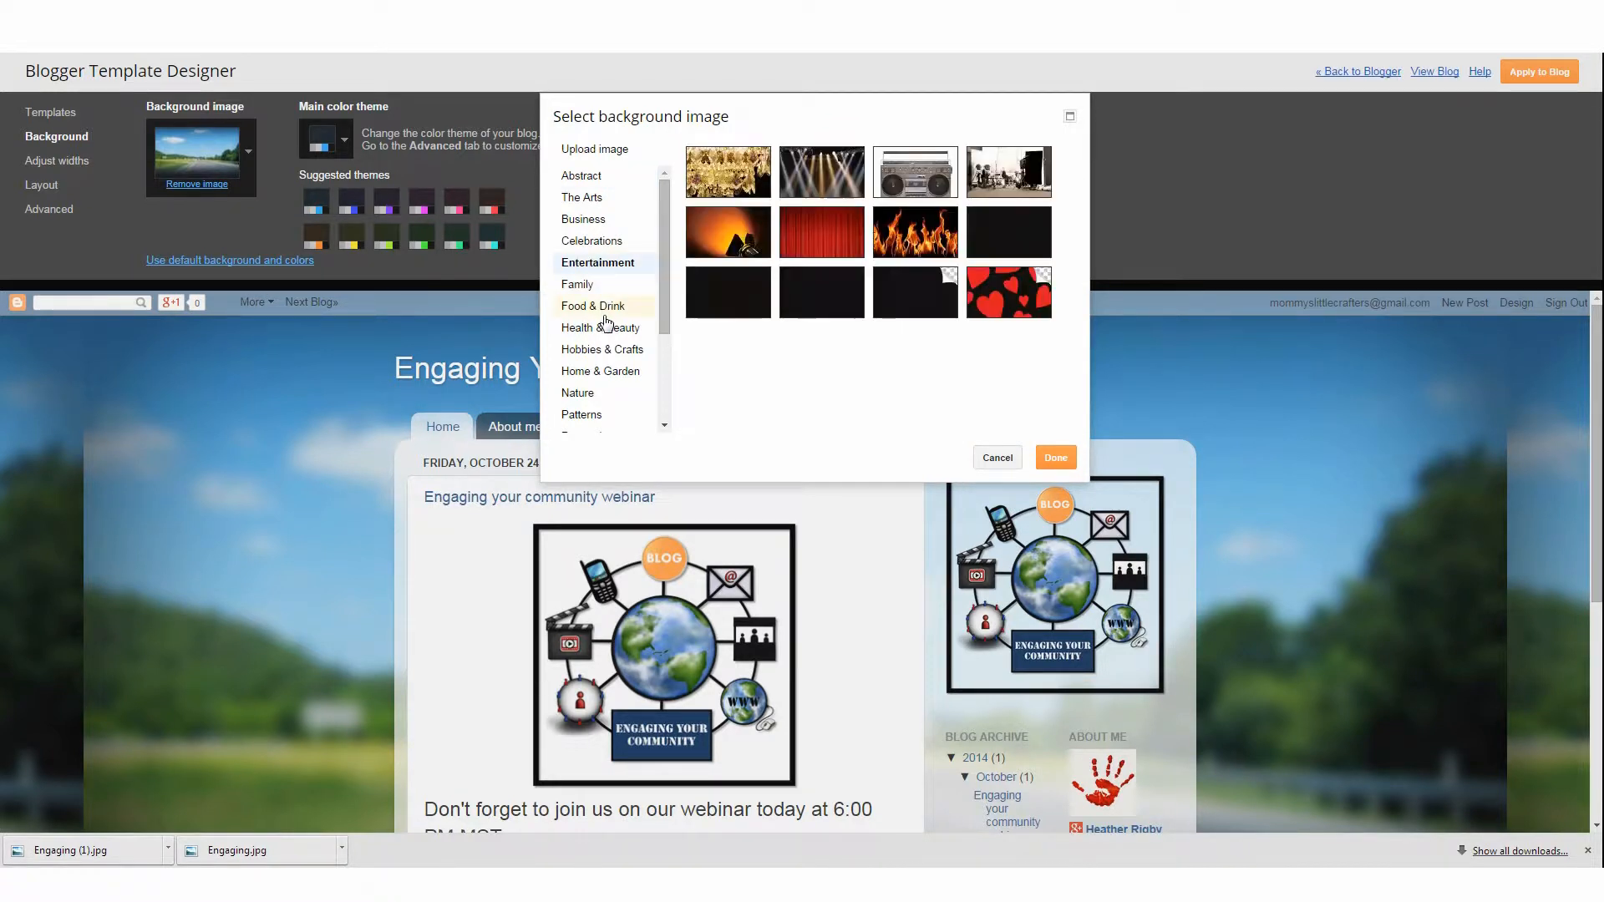
pyautogui.click(606, 312)
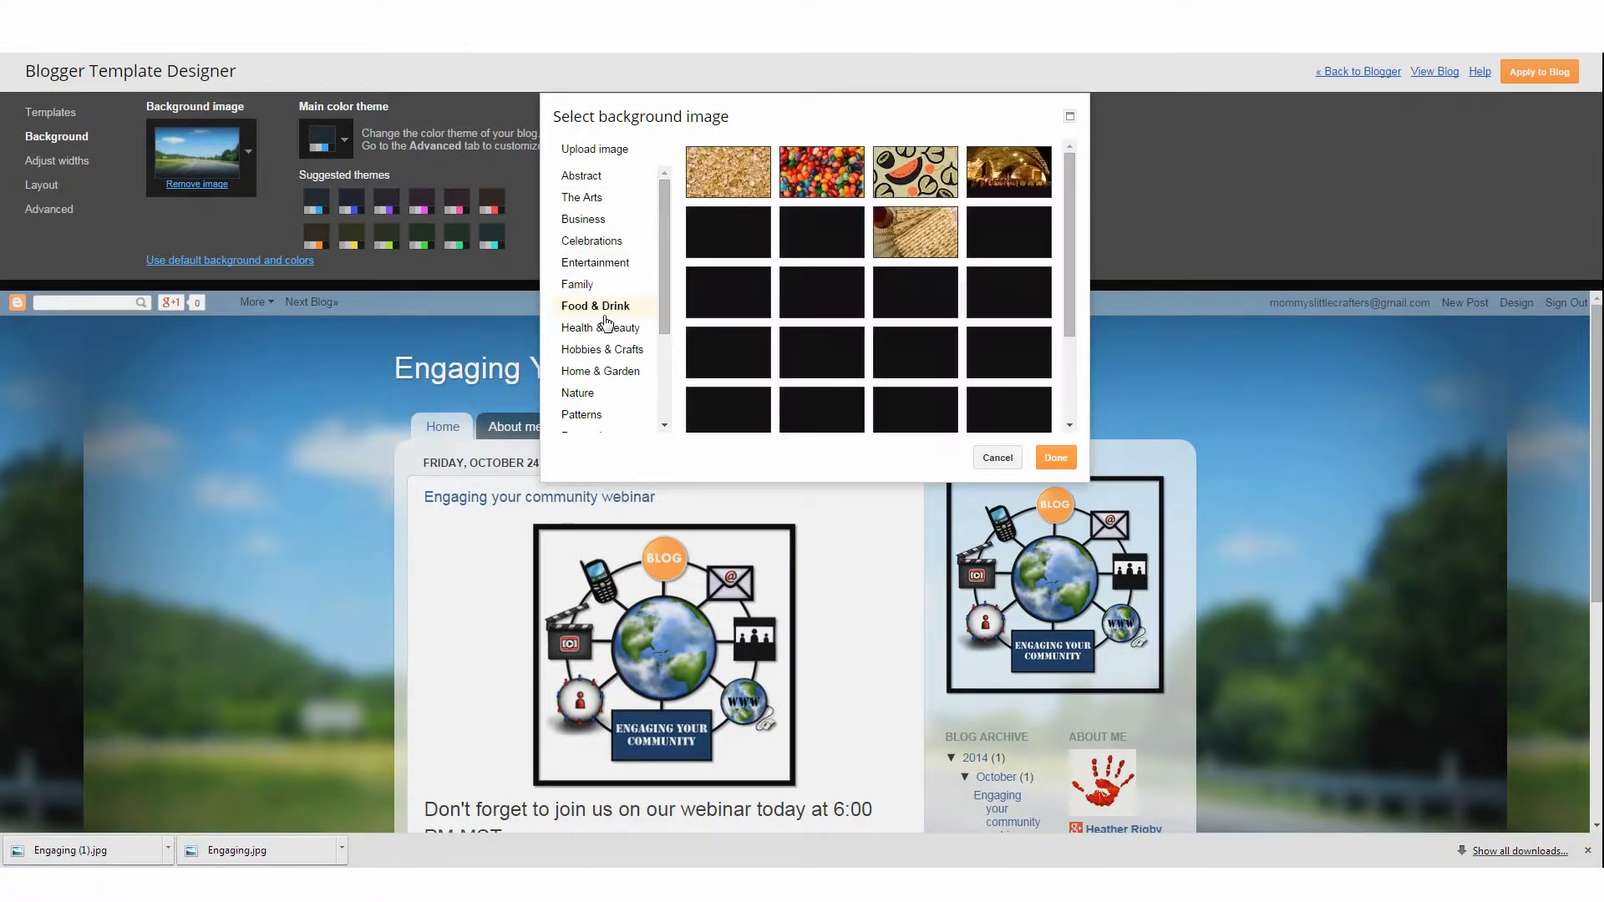
pyautogui.click(603, 394)
pyautogui.scroll(-3, 605, 393)
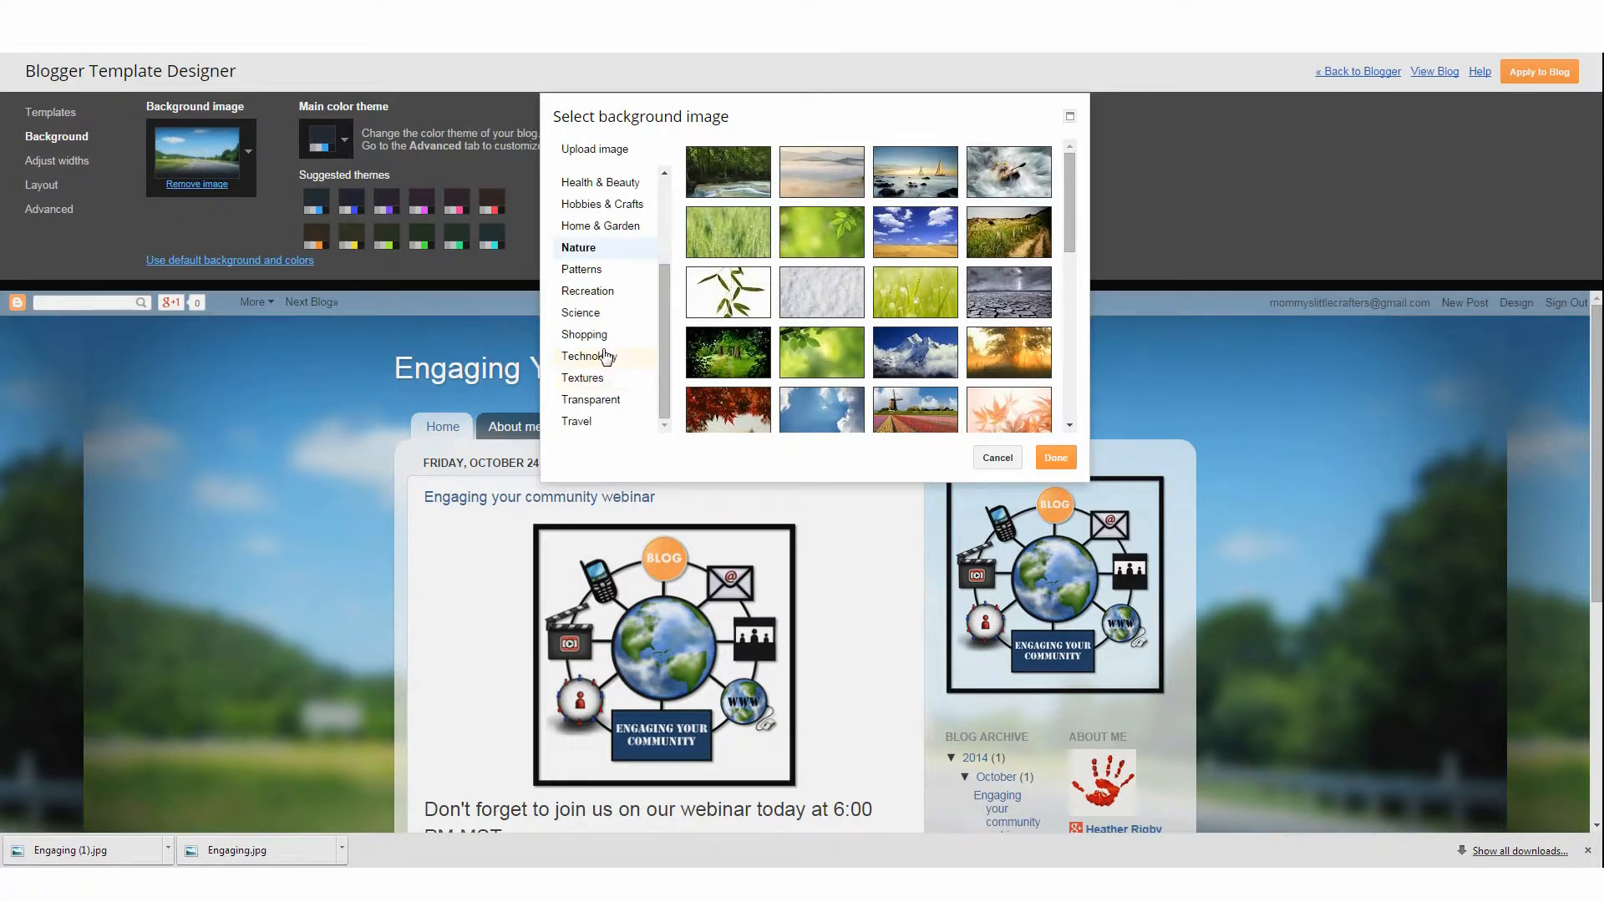
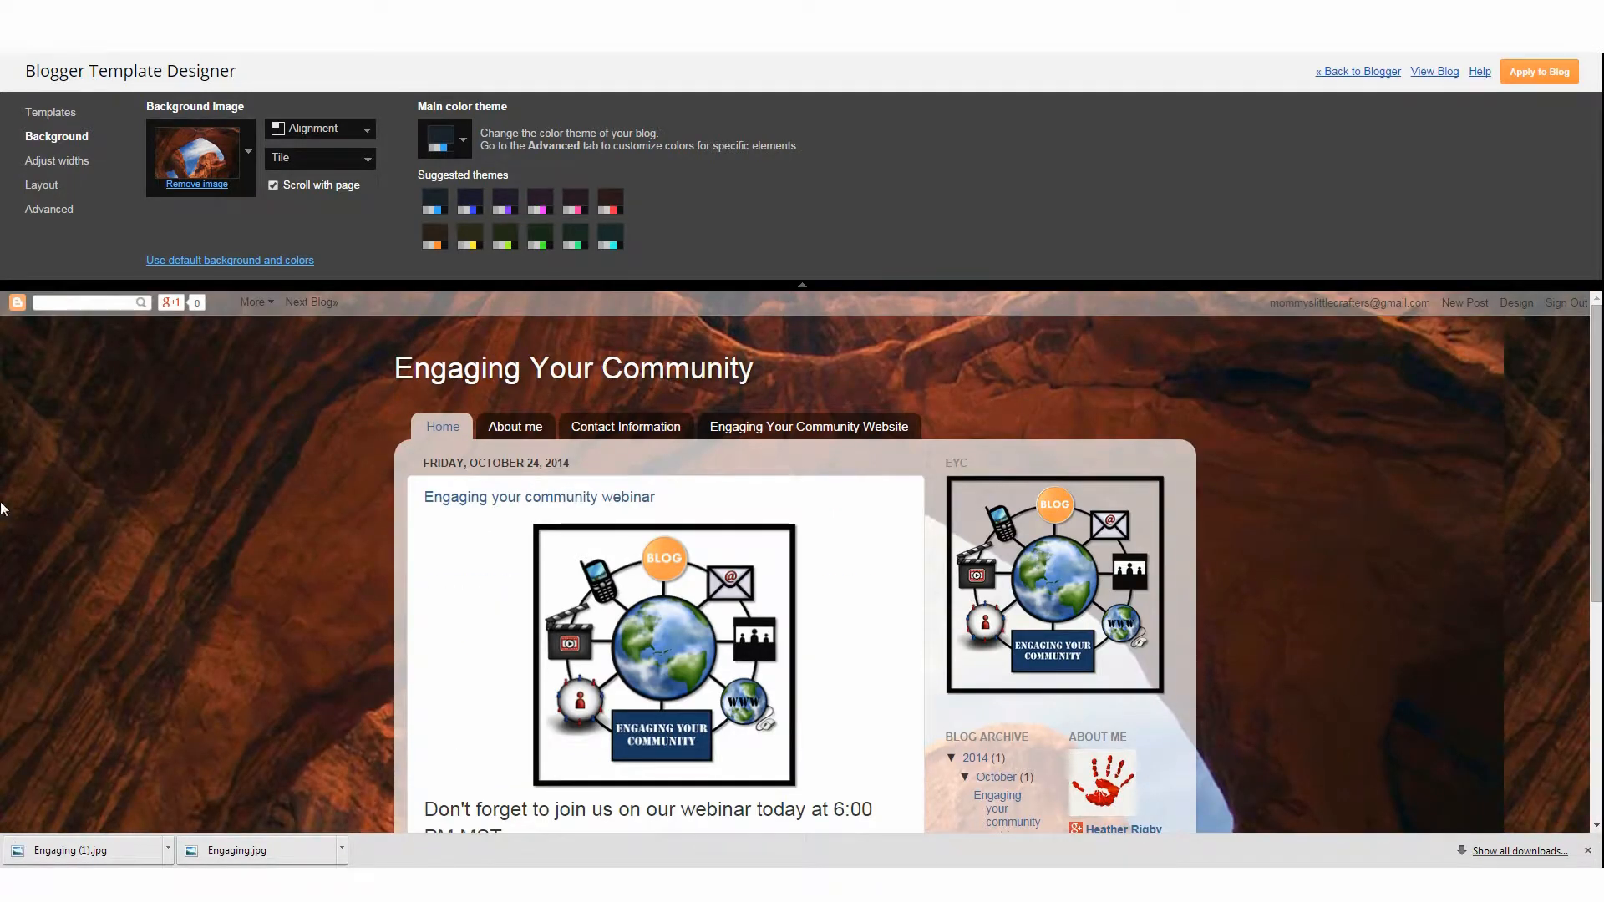
# Change the background image's alignment setting
pyautogui.click(339, 163)
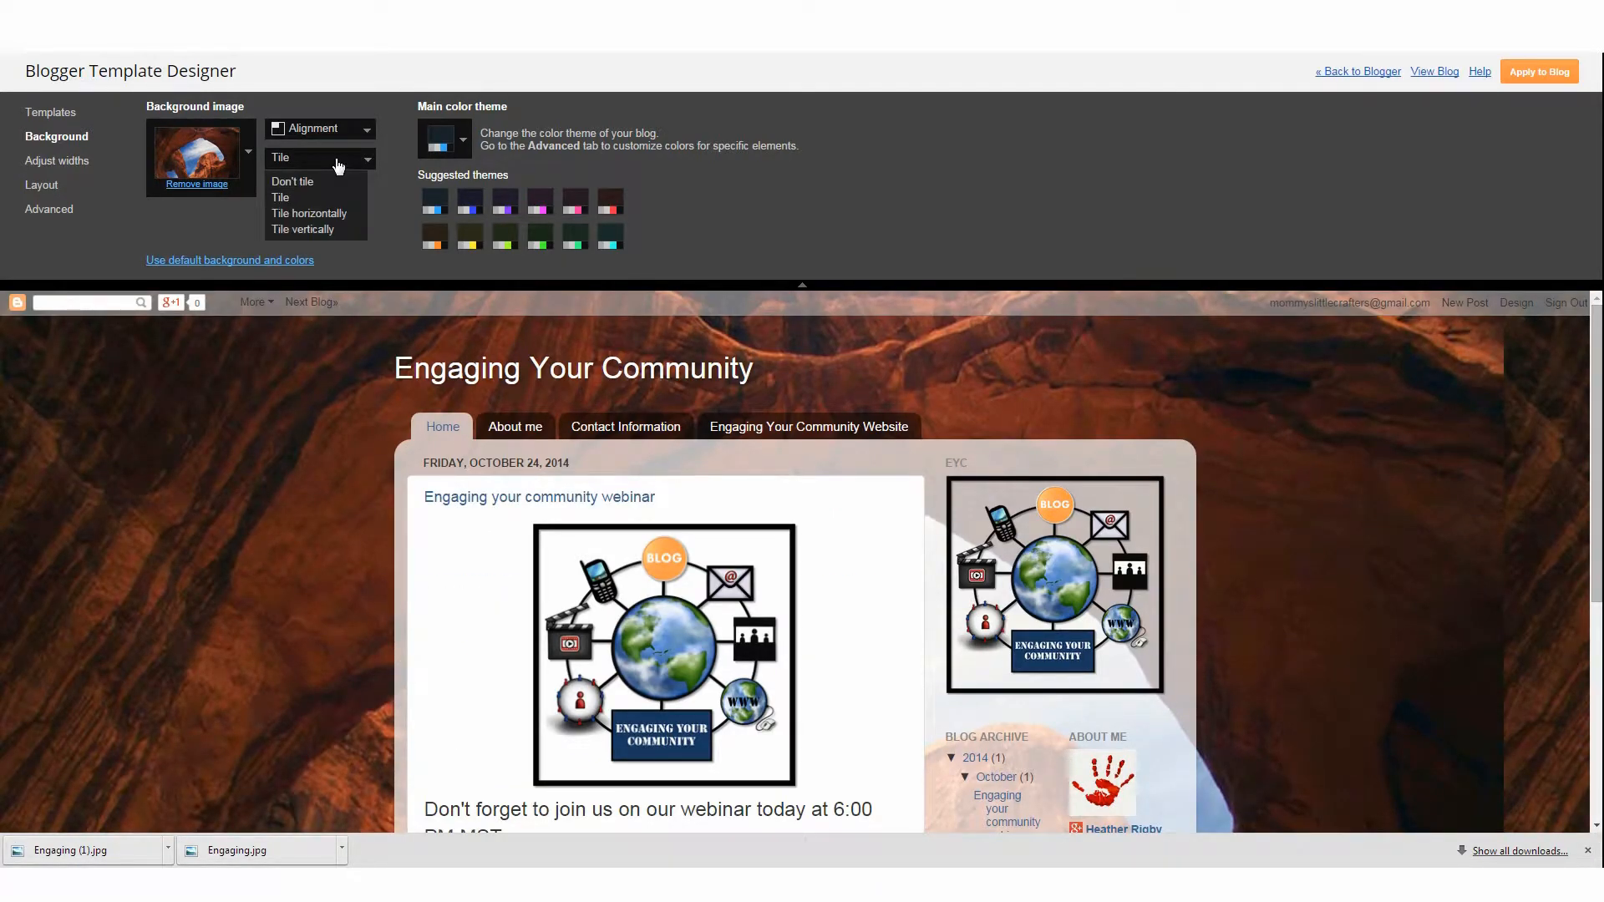
pyautogui.click(312, 159)
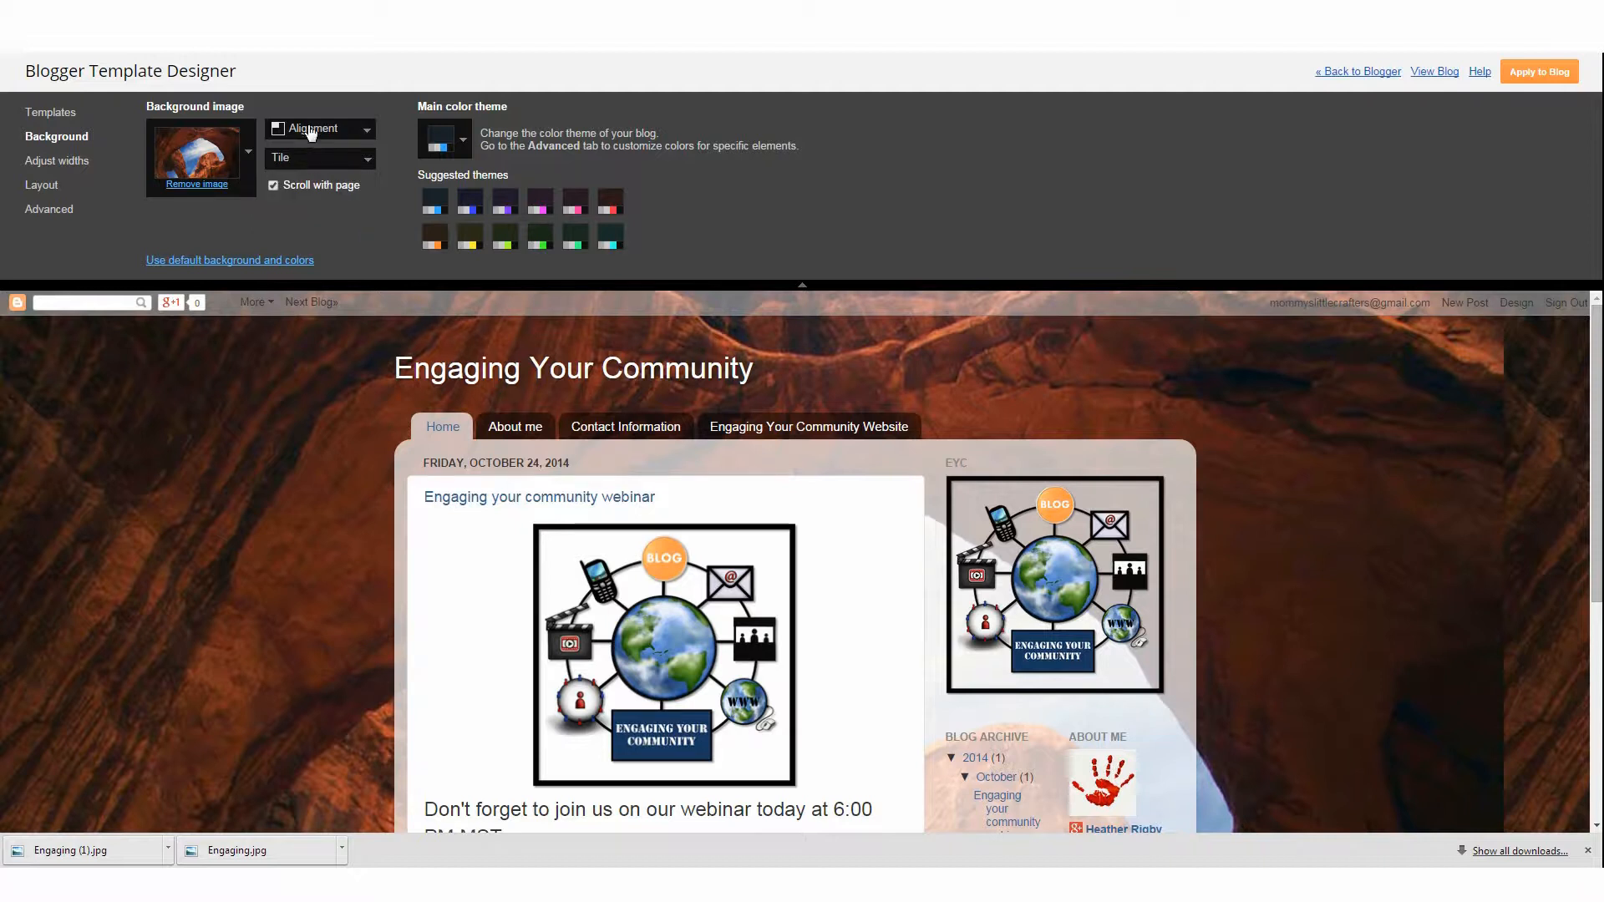
pyautogui.click(311, 130)
pyautogui.click(304, 156)
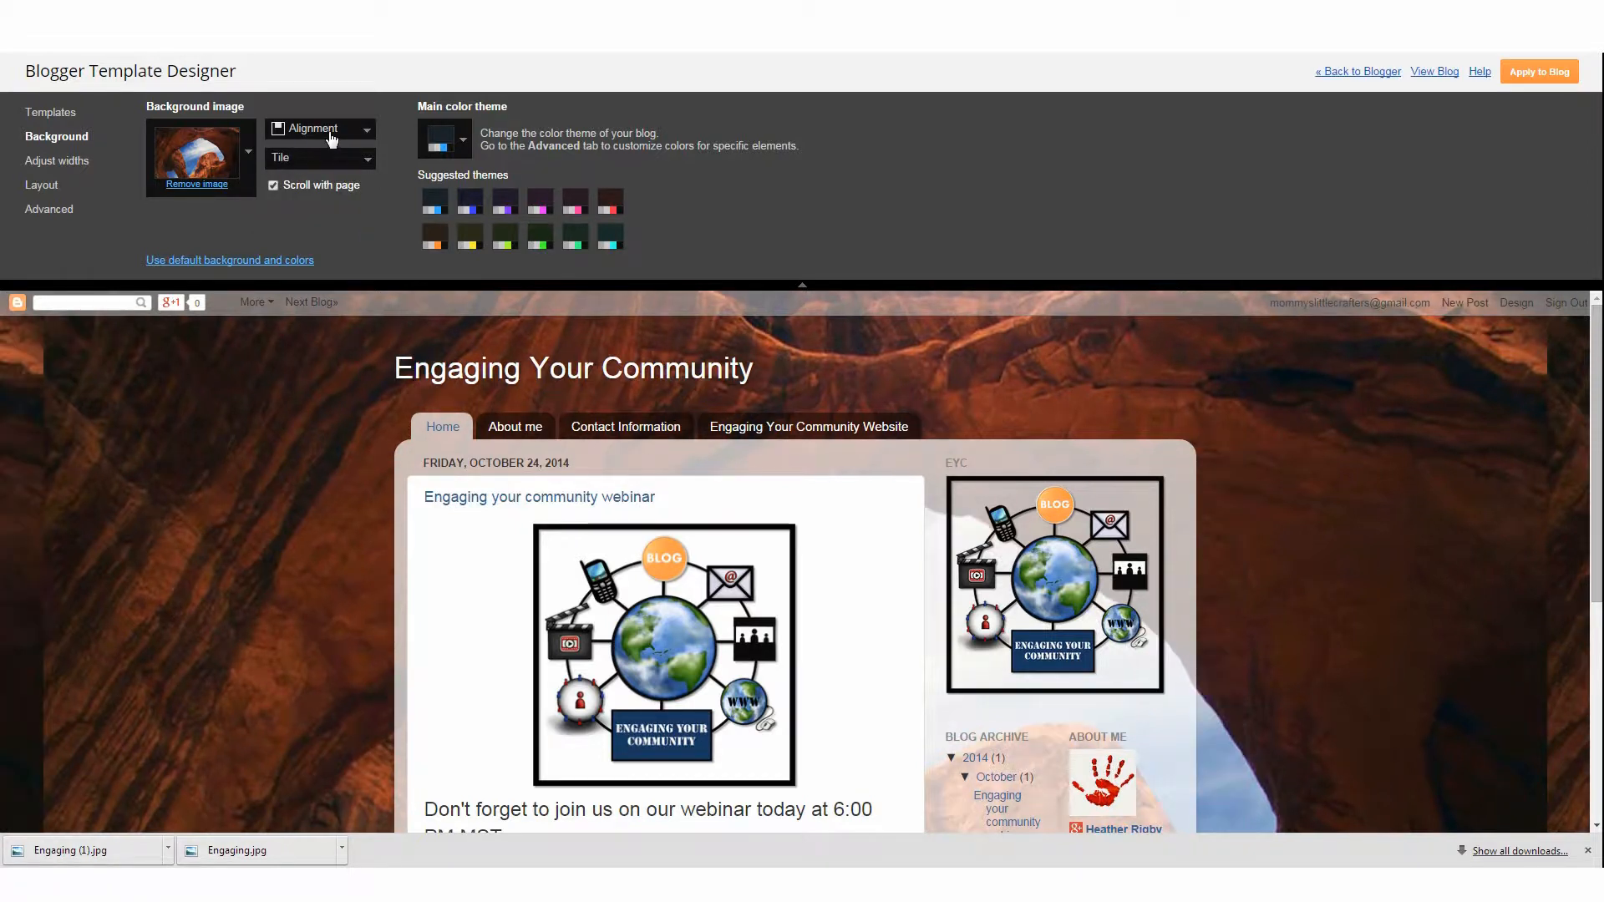
pyautogui.click(331, 138)
pyautogui.click(323, 151)
pyautogui.click(318, 130)
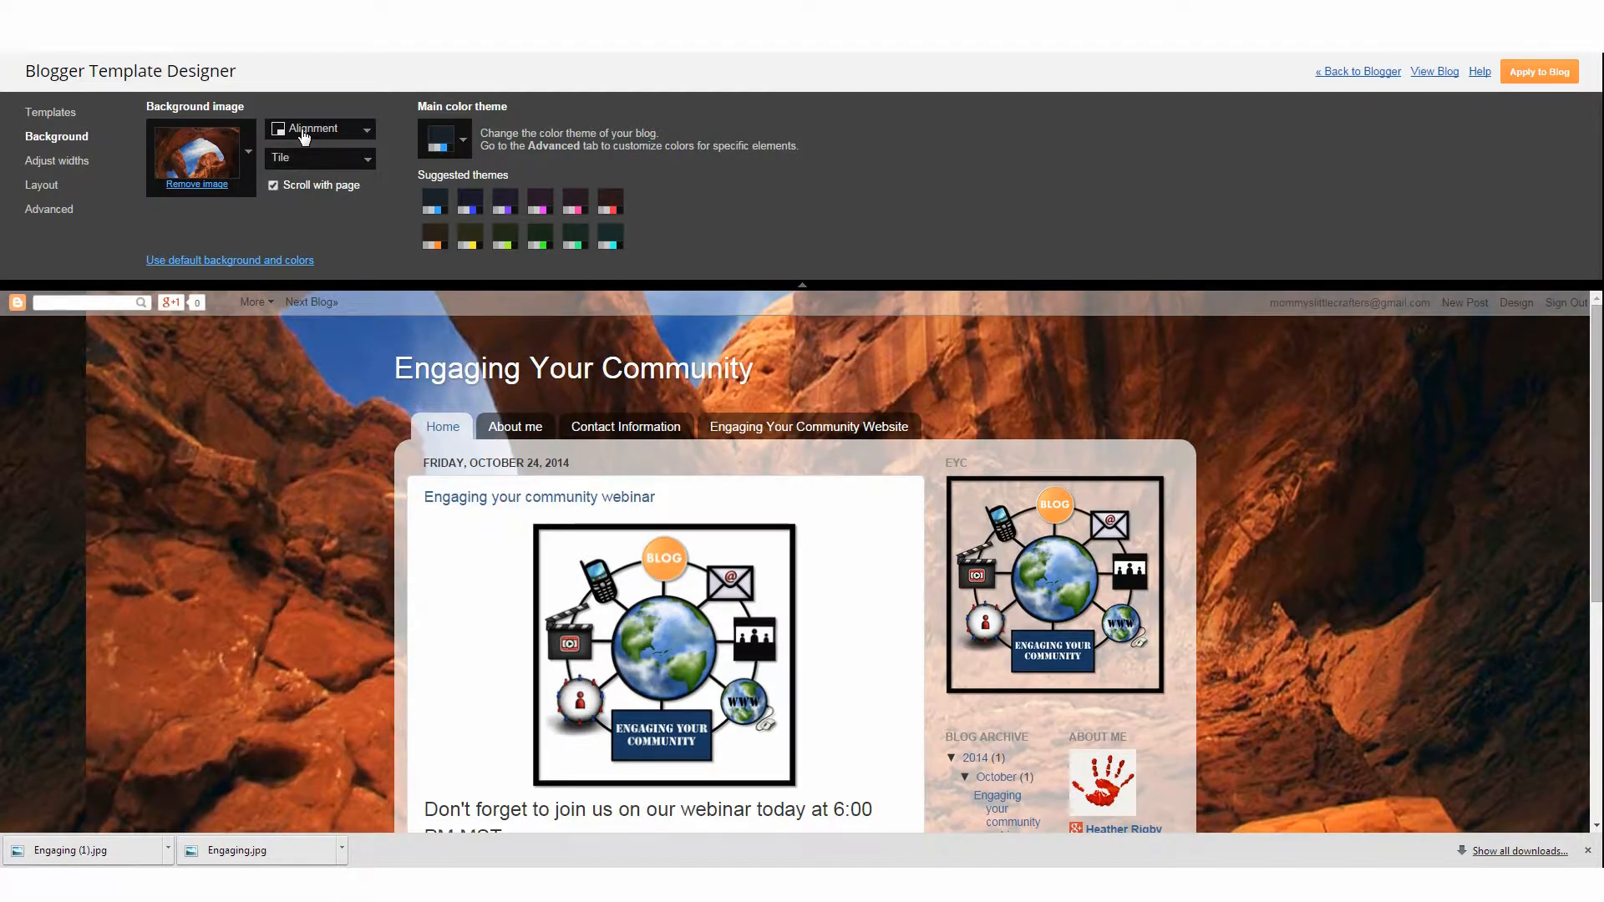
# Set the background image to tile horizontally
pyautogui.click(324, 173)
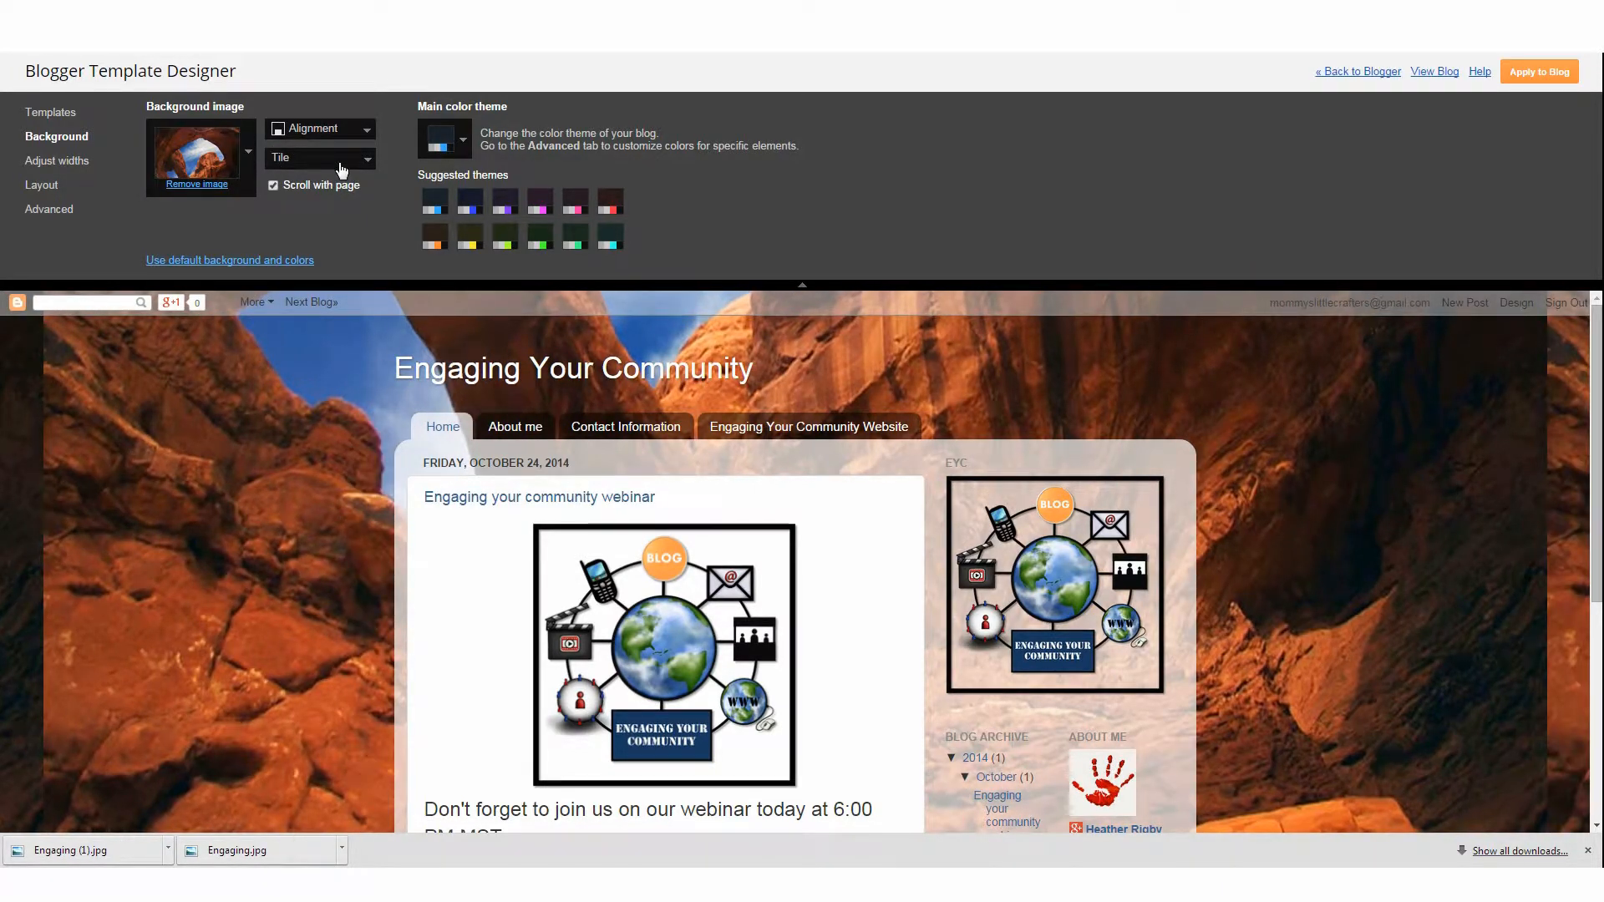
pyautogui.click(338, 160)
pyautogui.click(322, 214)
pyautogui.click(306, 157)
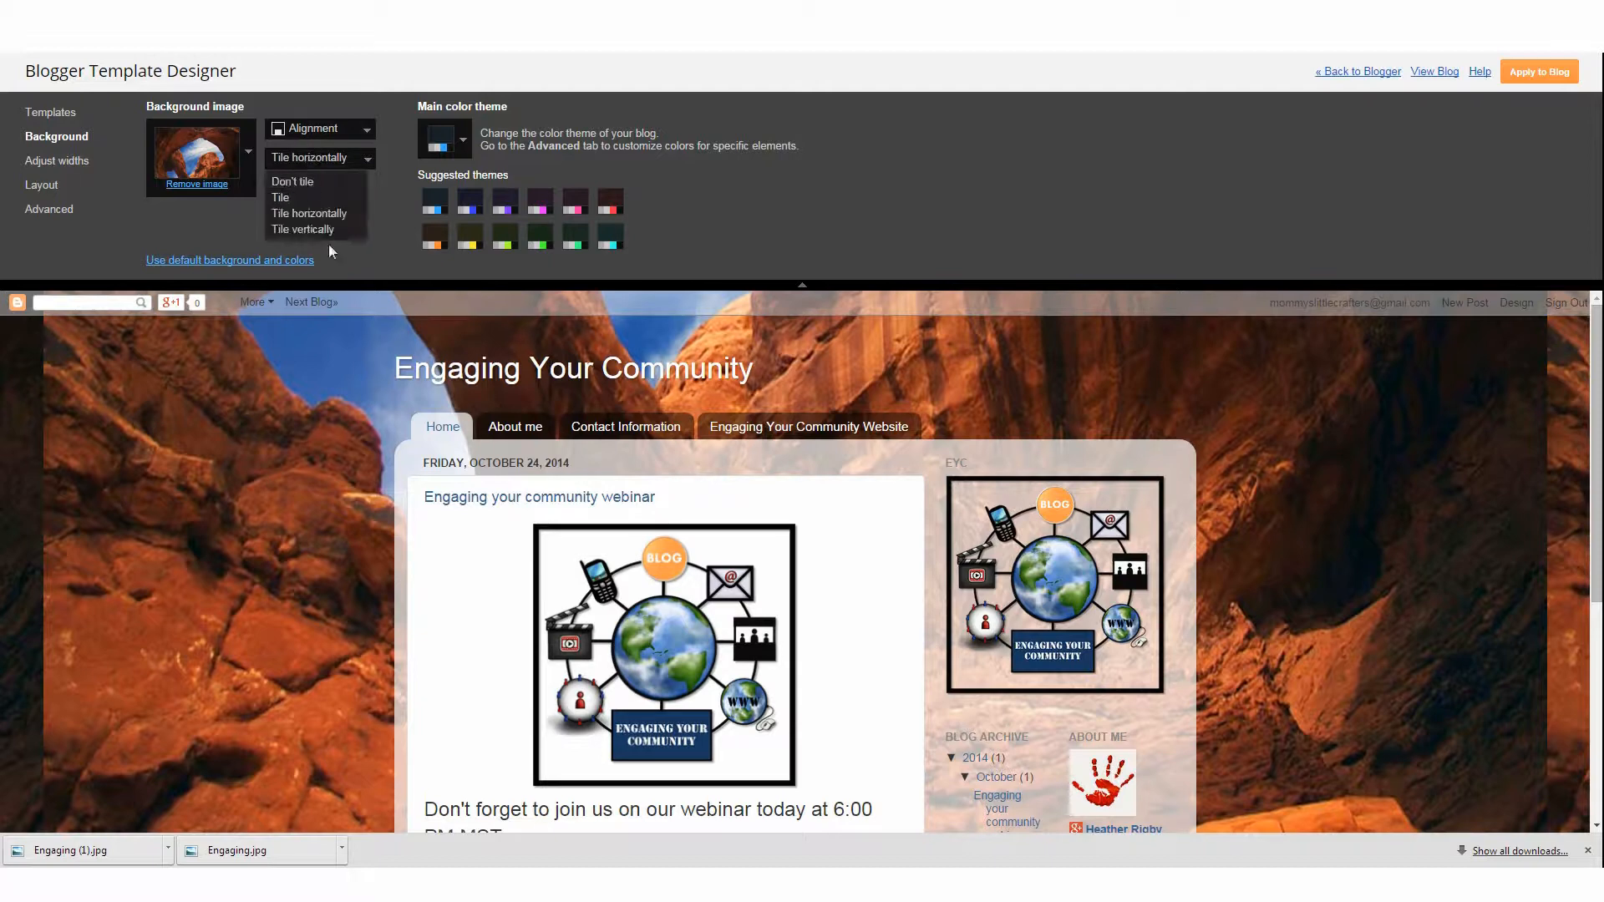
pyautogui.click(306, 214)
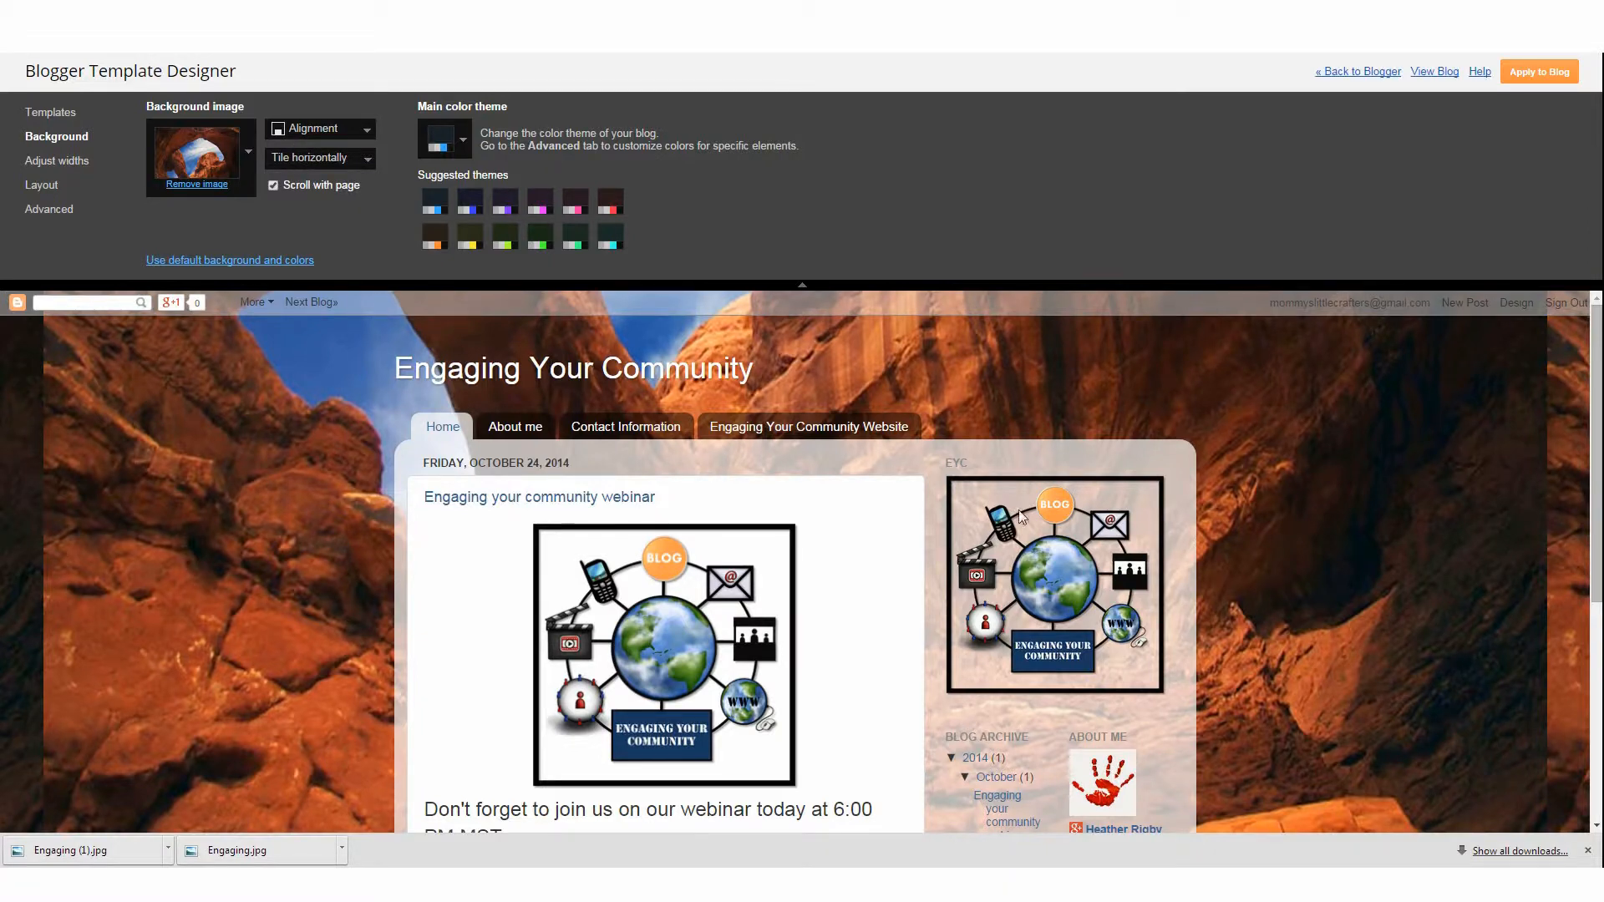
# Replace the background image with the orange maple-leaf picture from the Nature category
pyautogui.scroll(-4, 981, 489)
pyautogui.click(251, 150)
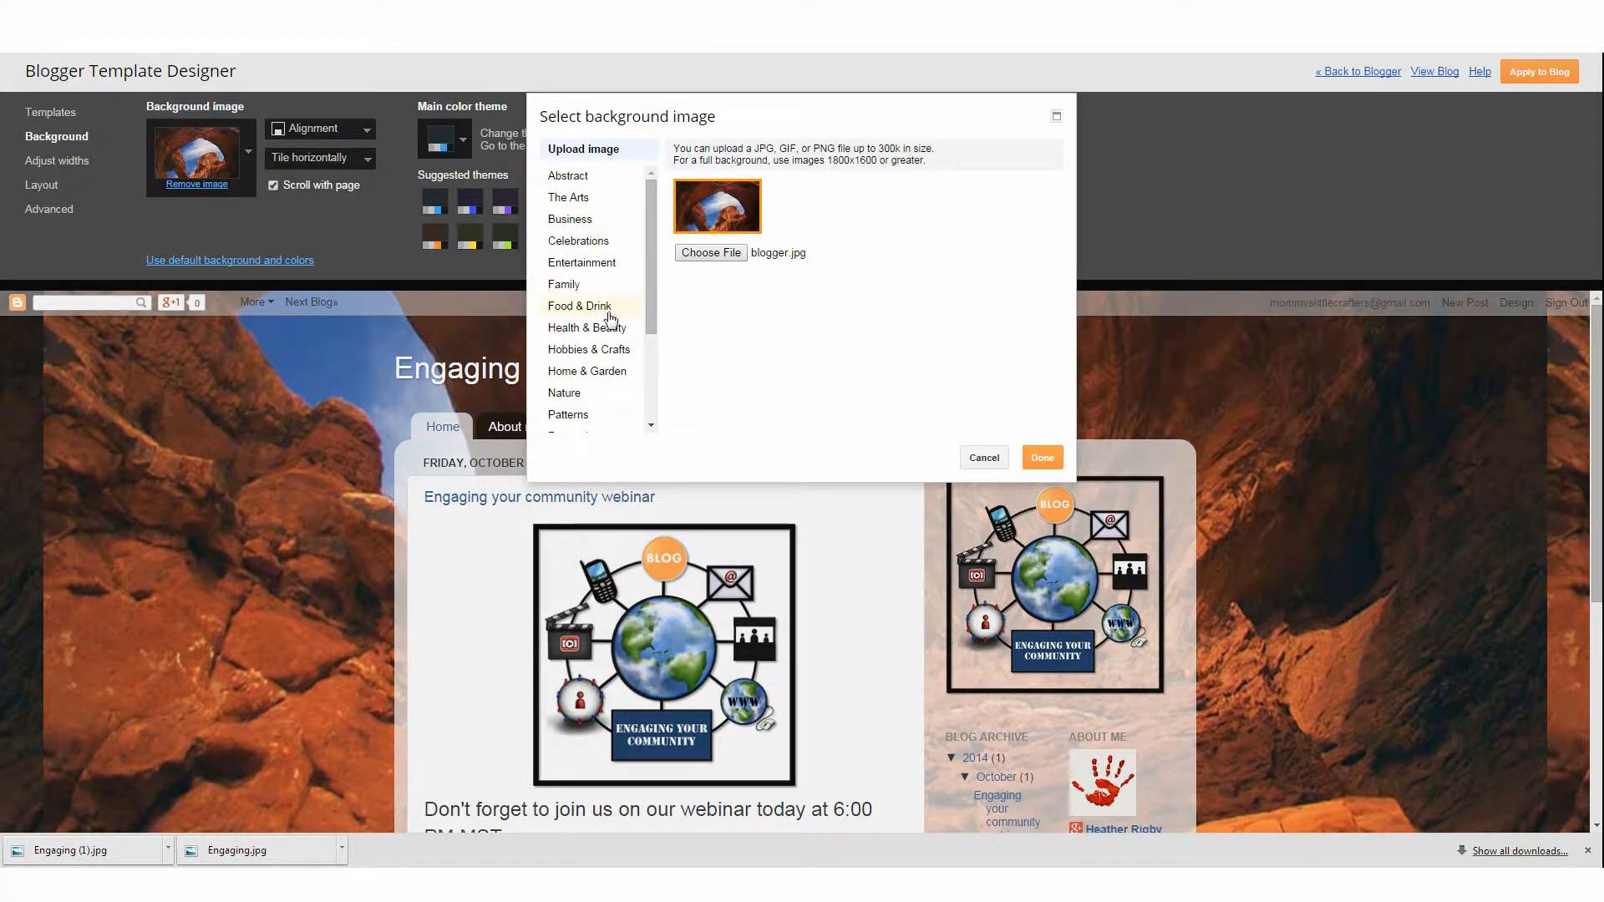
pyautogui.scroll(-3, 603, 368)
pyautogui.click(575, 356)
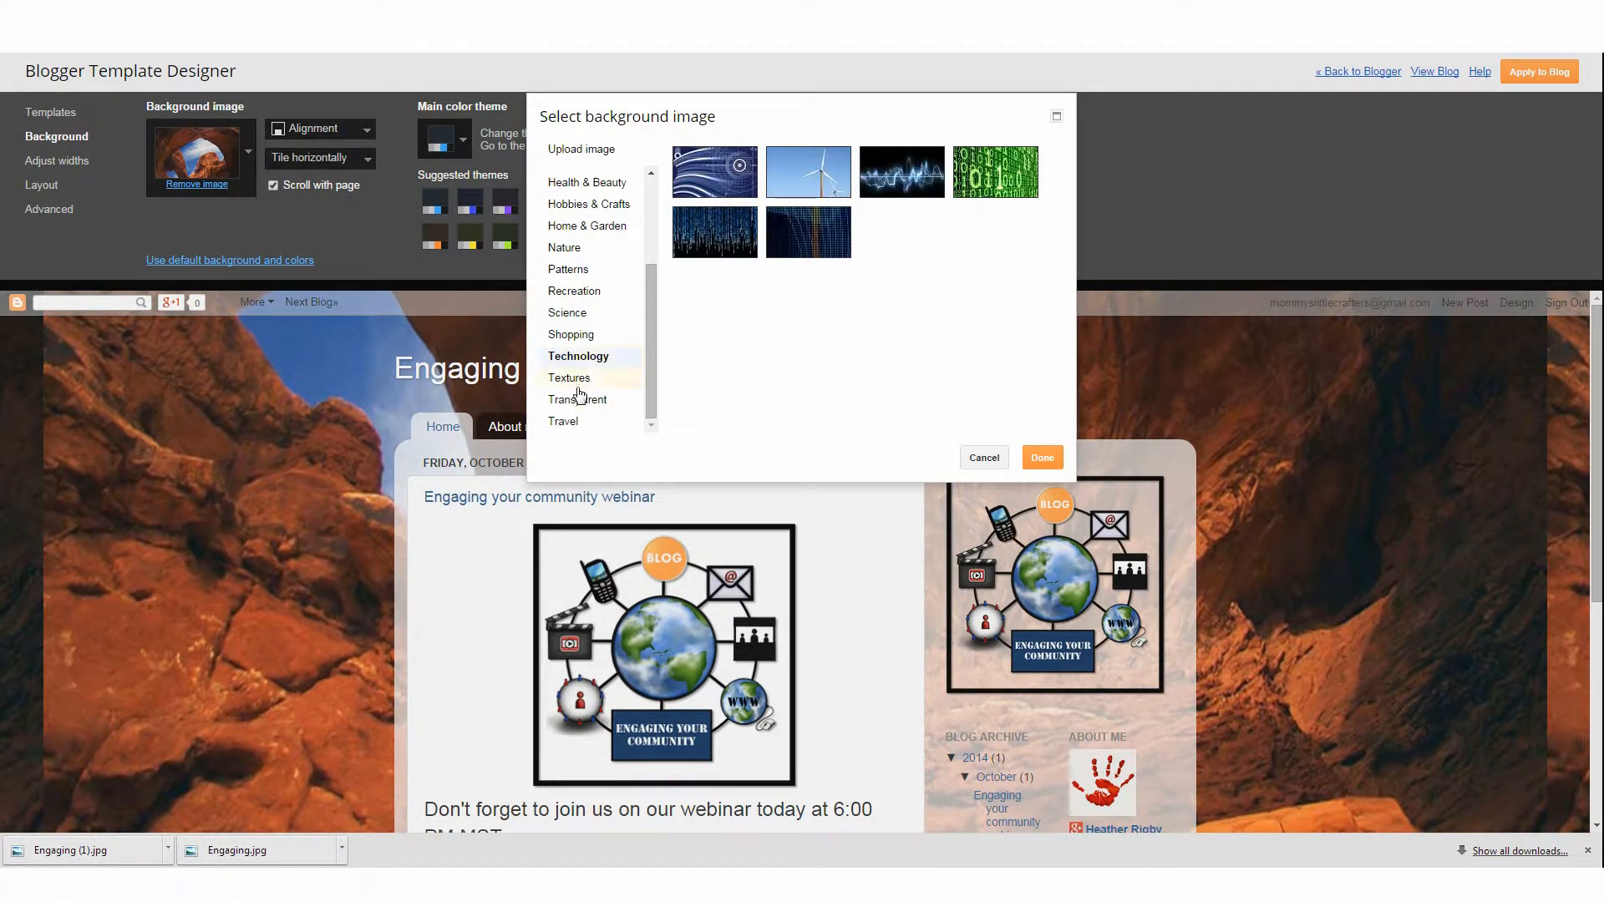
pyautogui.click(583, 251)
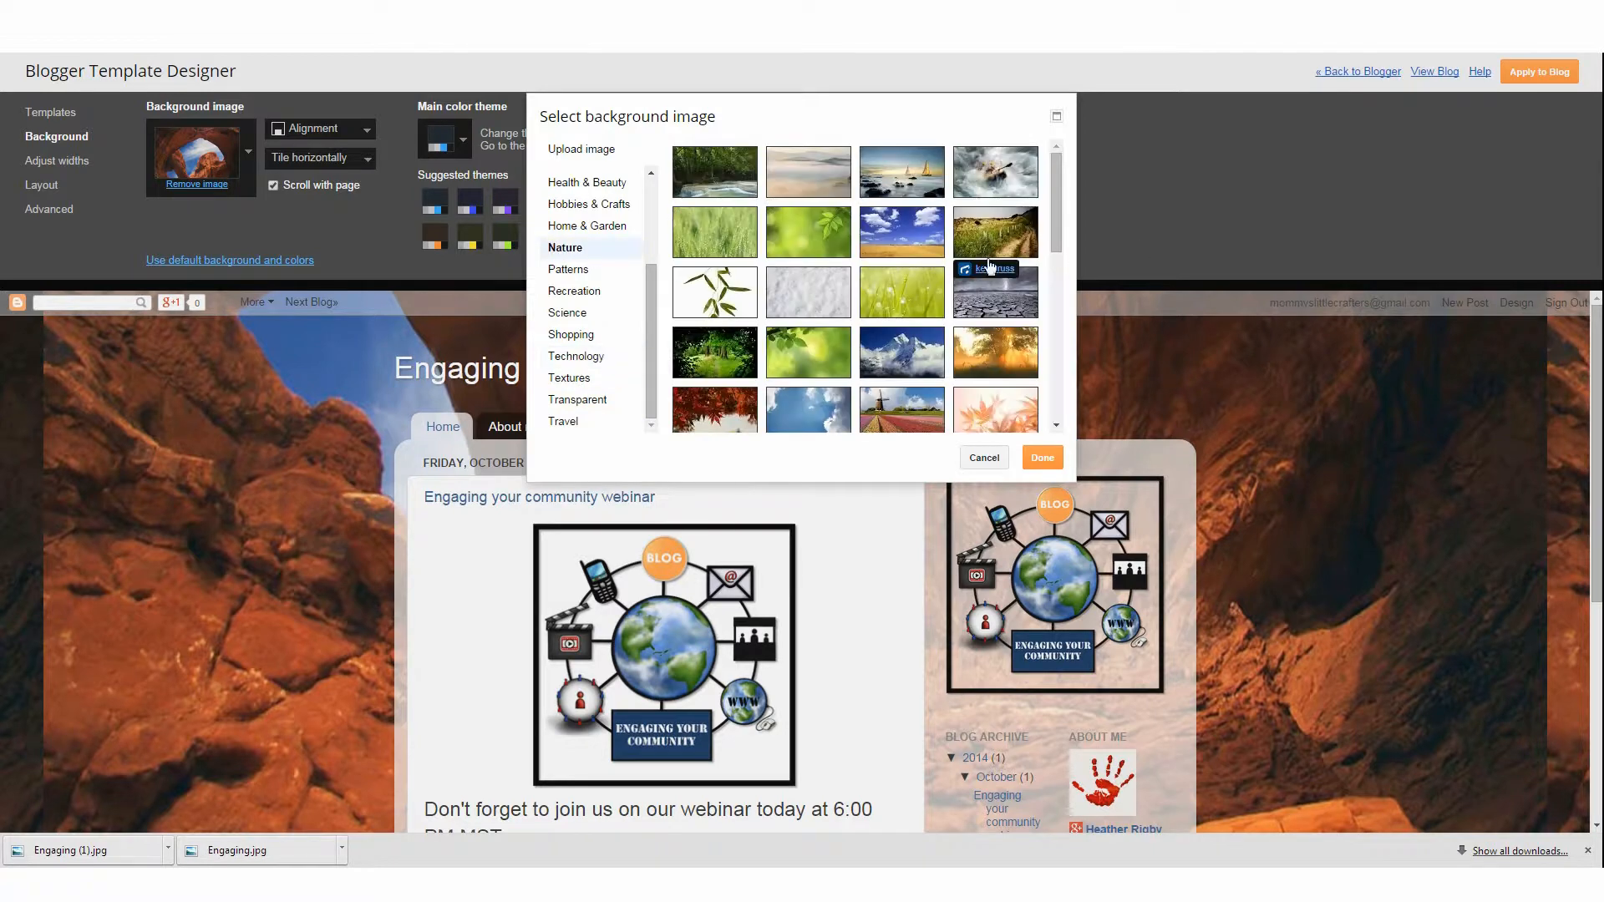
pyautogui.click(999, 413)
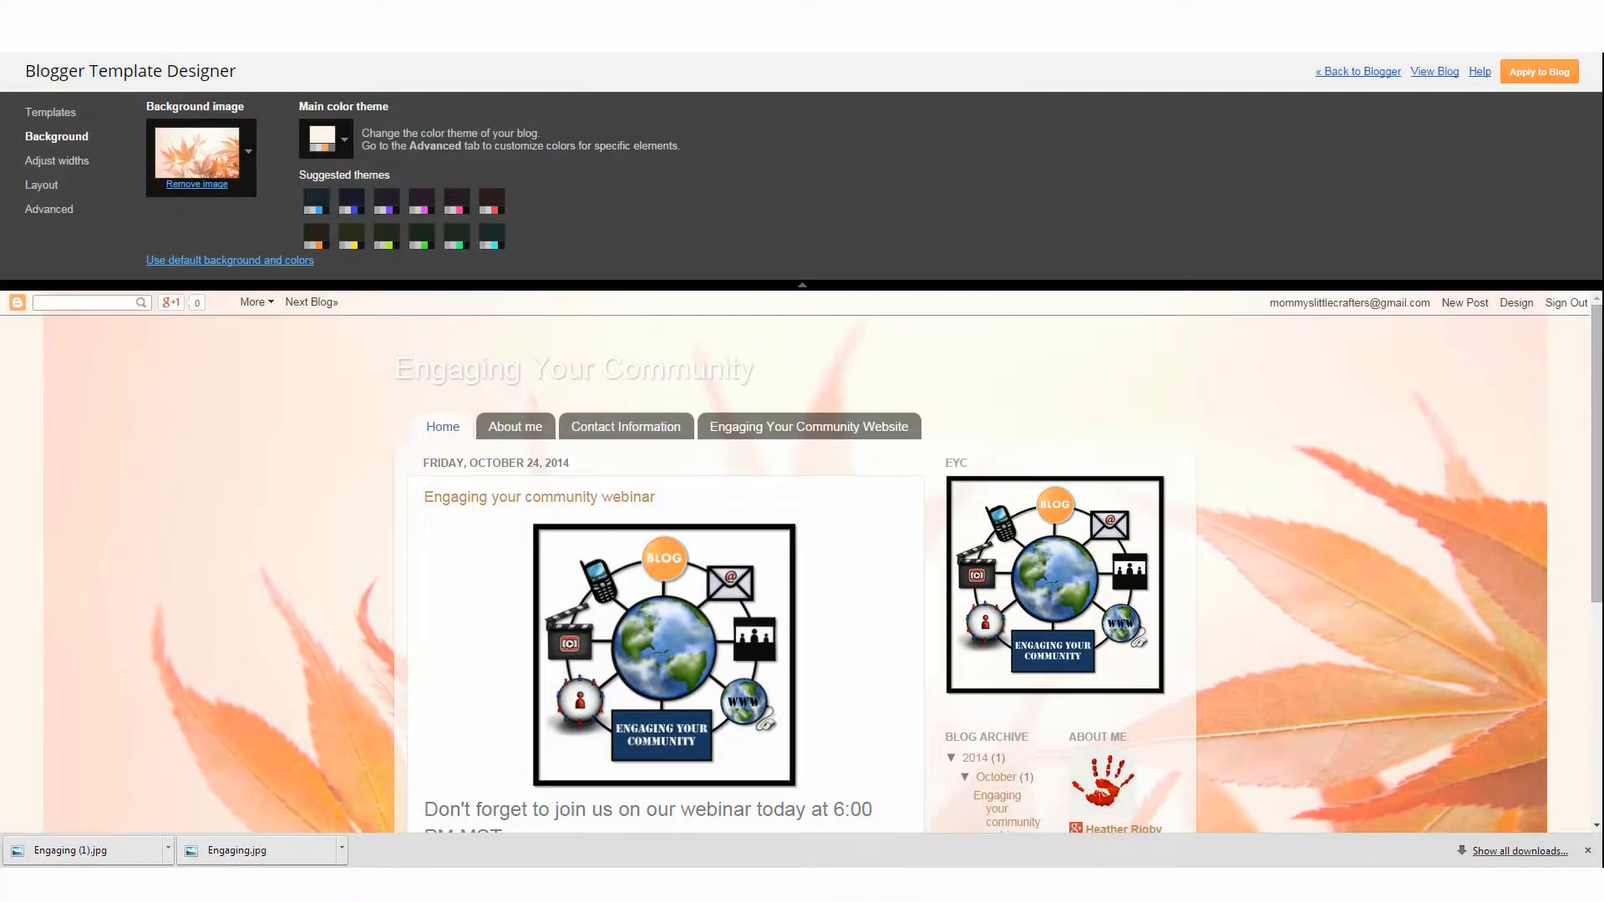
pyautogui.click(1043, 457)
# Widen the entire blog to 1050 px
pyautogui.click(55, 163)
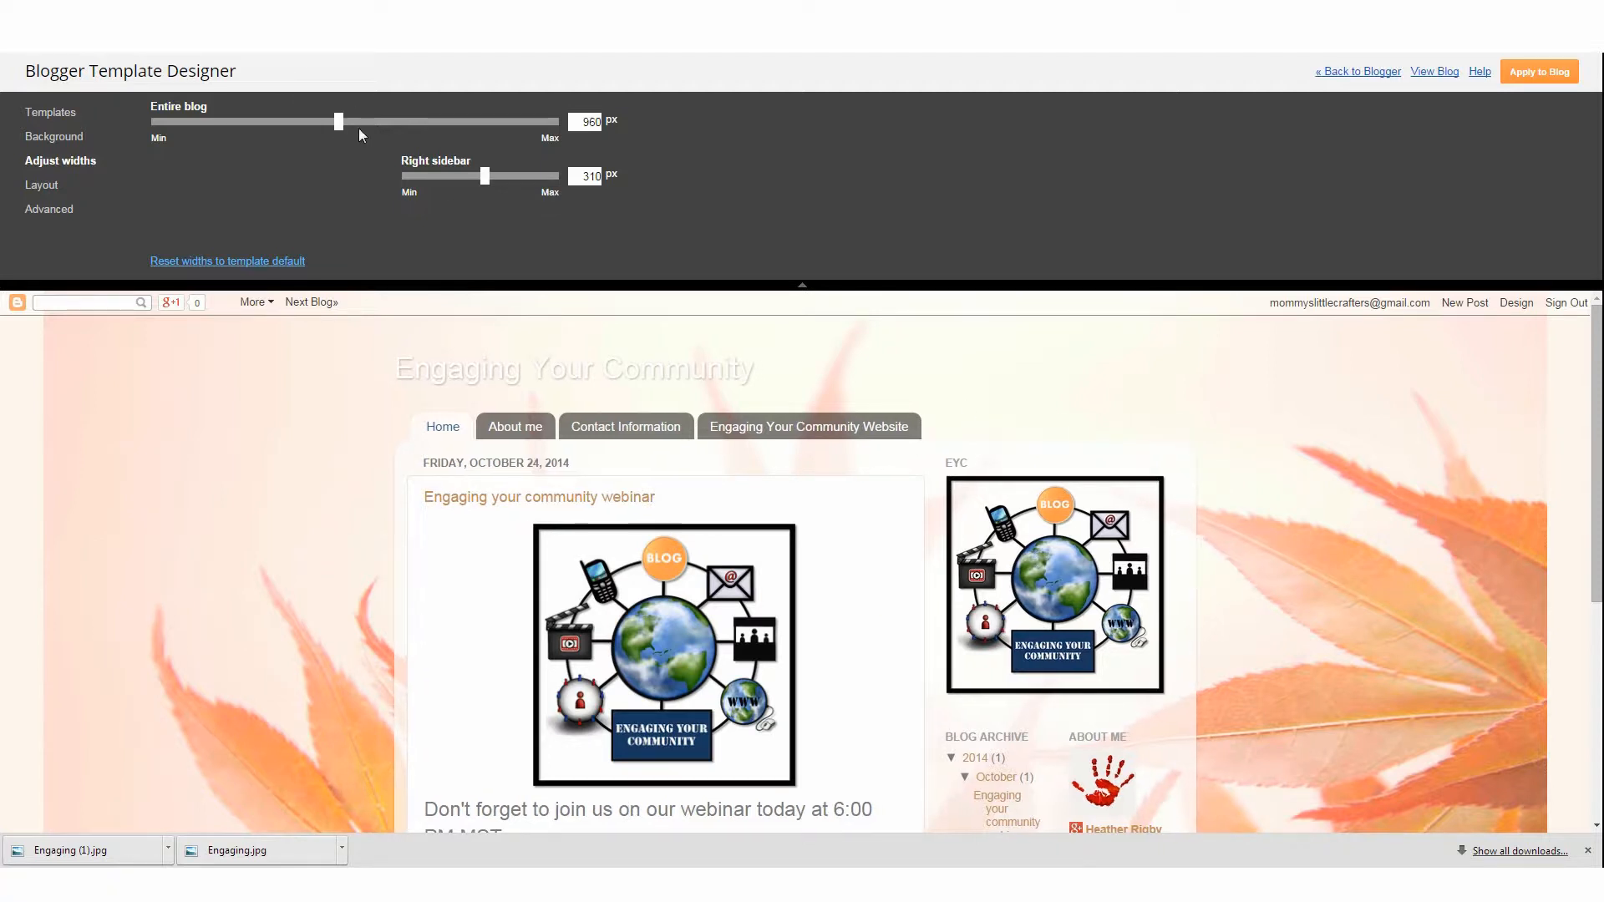
pyautogui.moveTo(360, 130); pyautogui.dragTo(408, 142)
# Shrink the right sidebar to its minimum width and scroll through the preview
pyautogui.moveTo(484, 180); pyautogui.dragTo(290, 187)
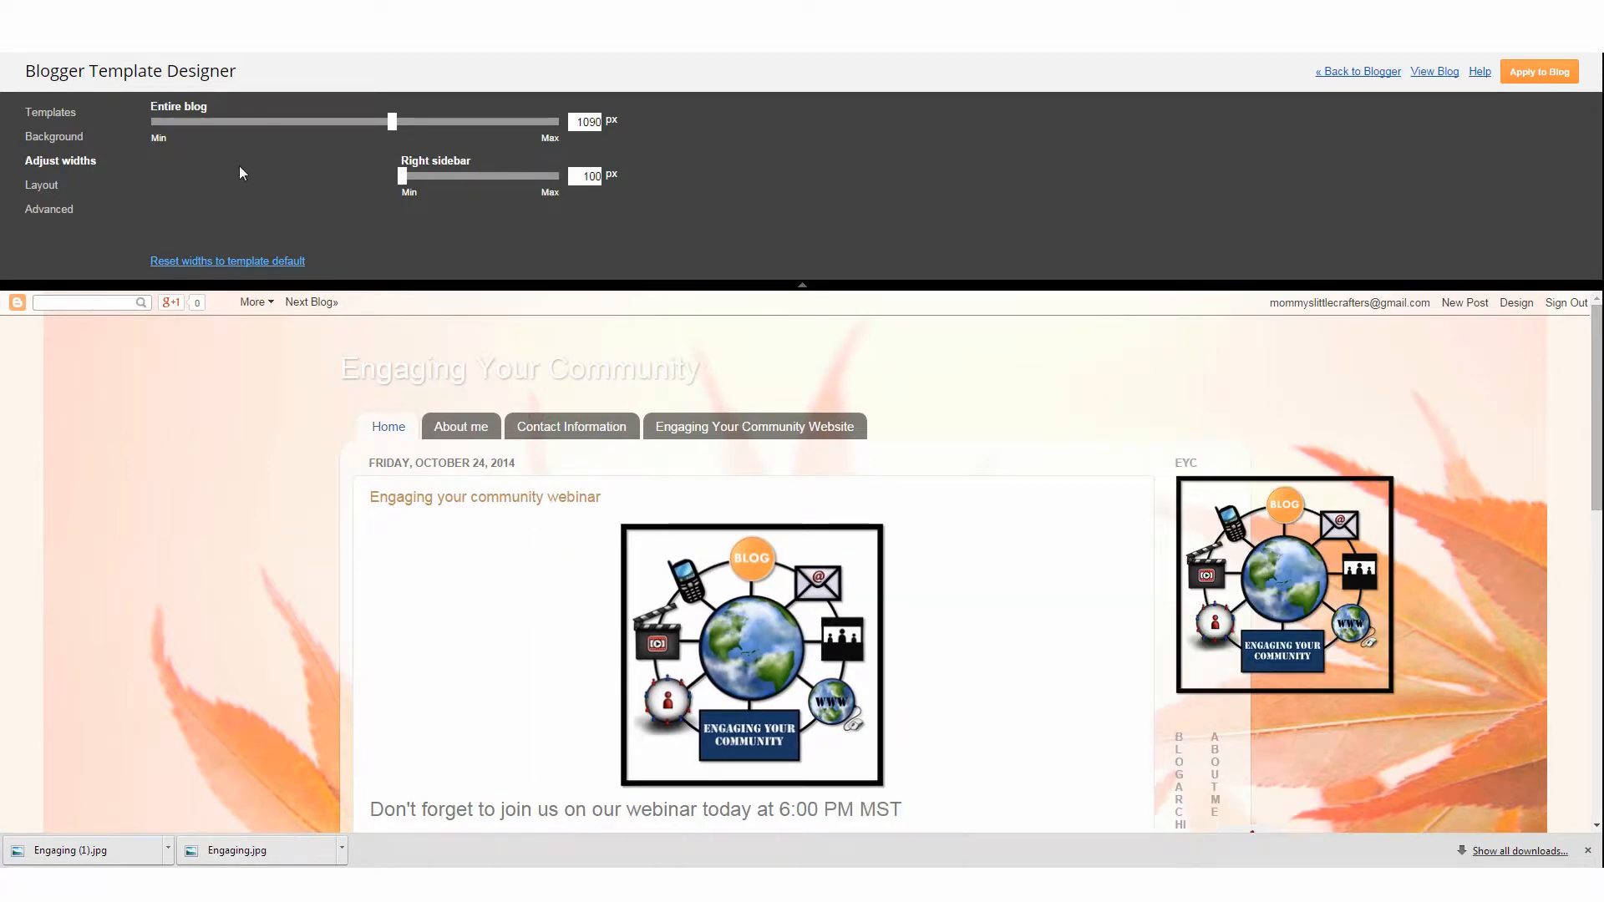
pyautogui.moveTo(402, 176); pyautogui.dragTo(220, 178)
pyautogui.scroll(-4, 1324, 599)
pyautogui.scroll(-6, 1216, 643)
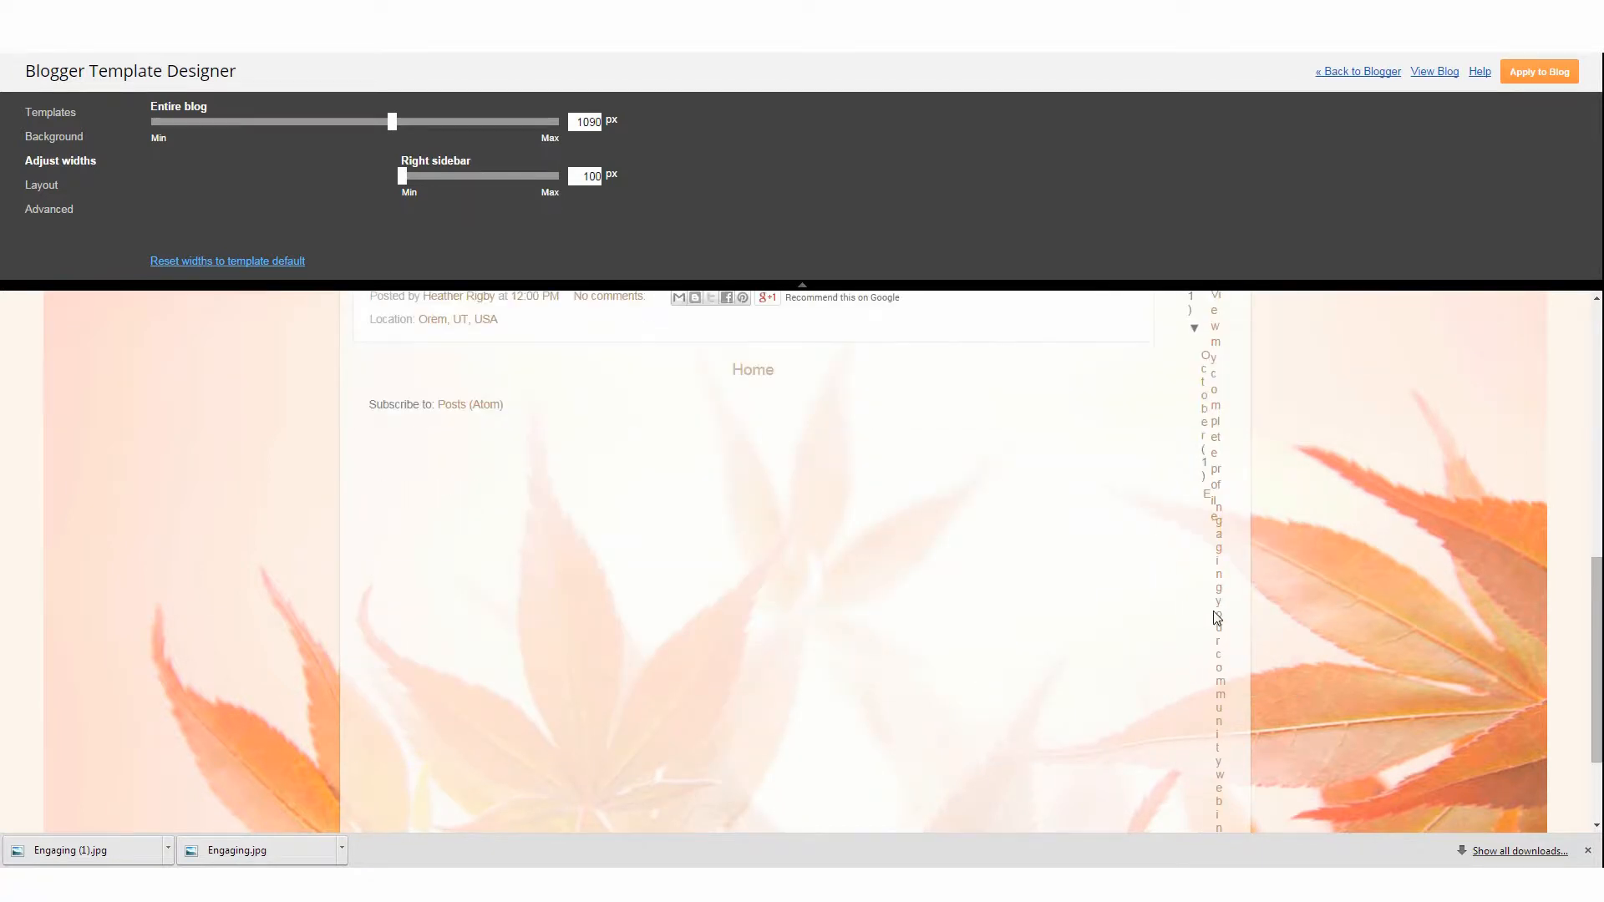
pyautogui.scroll(10, 1218, 616)
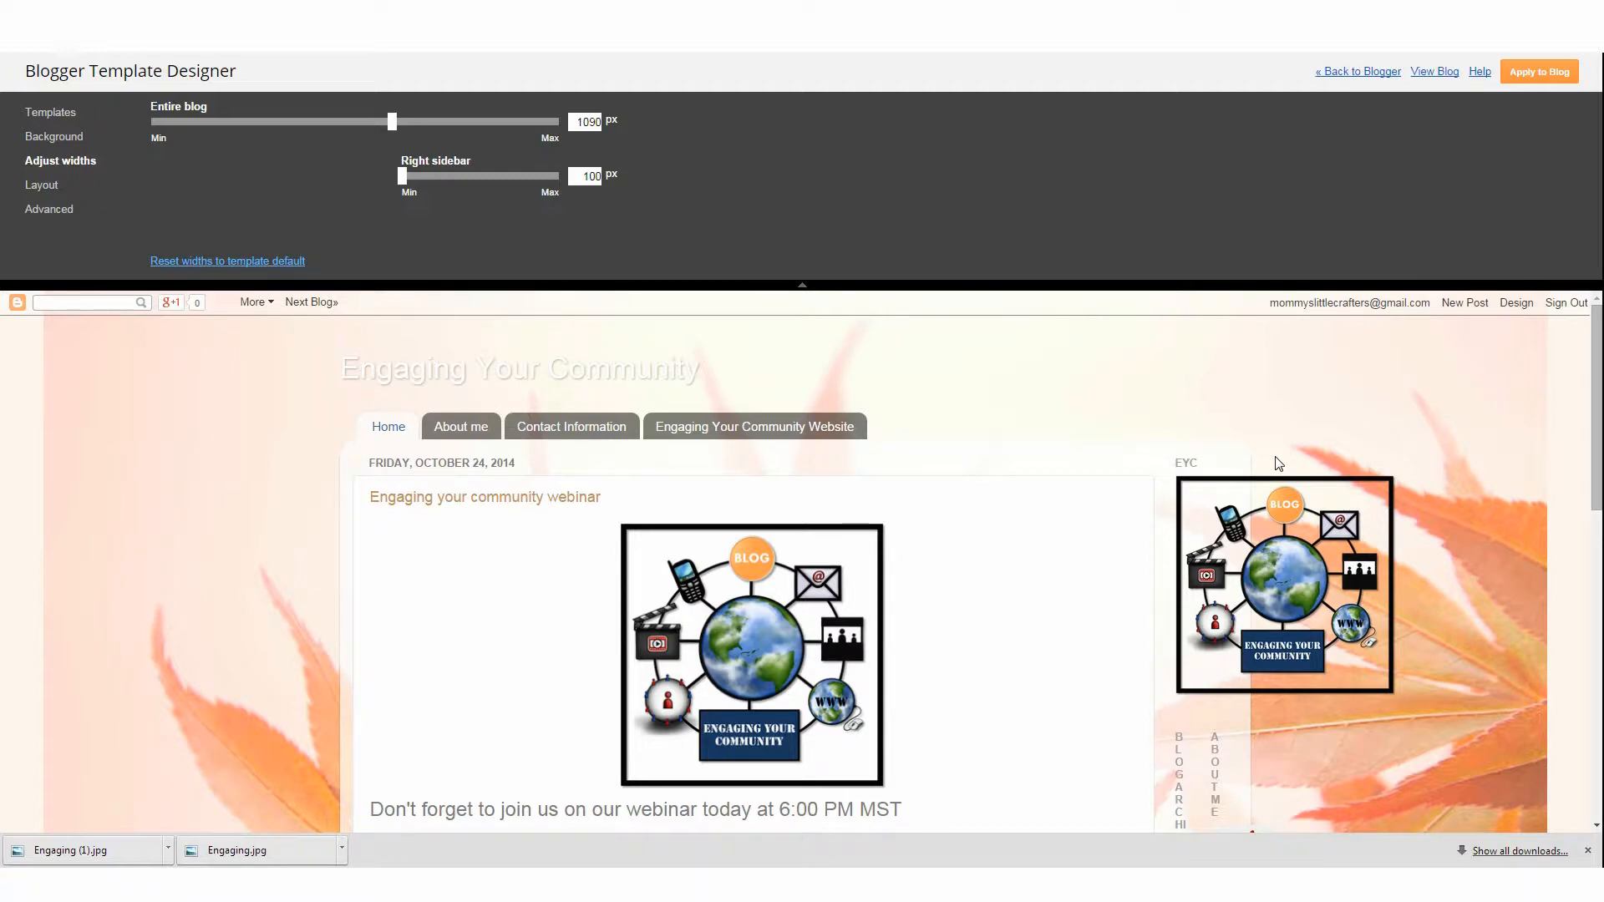
pyautogui.scroll(-6, 1277, 461)
pyautogui.scroll(4, 1246, 626)
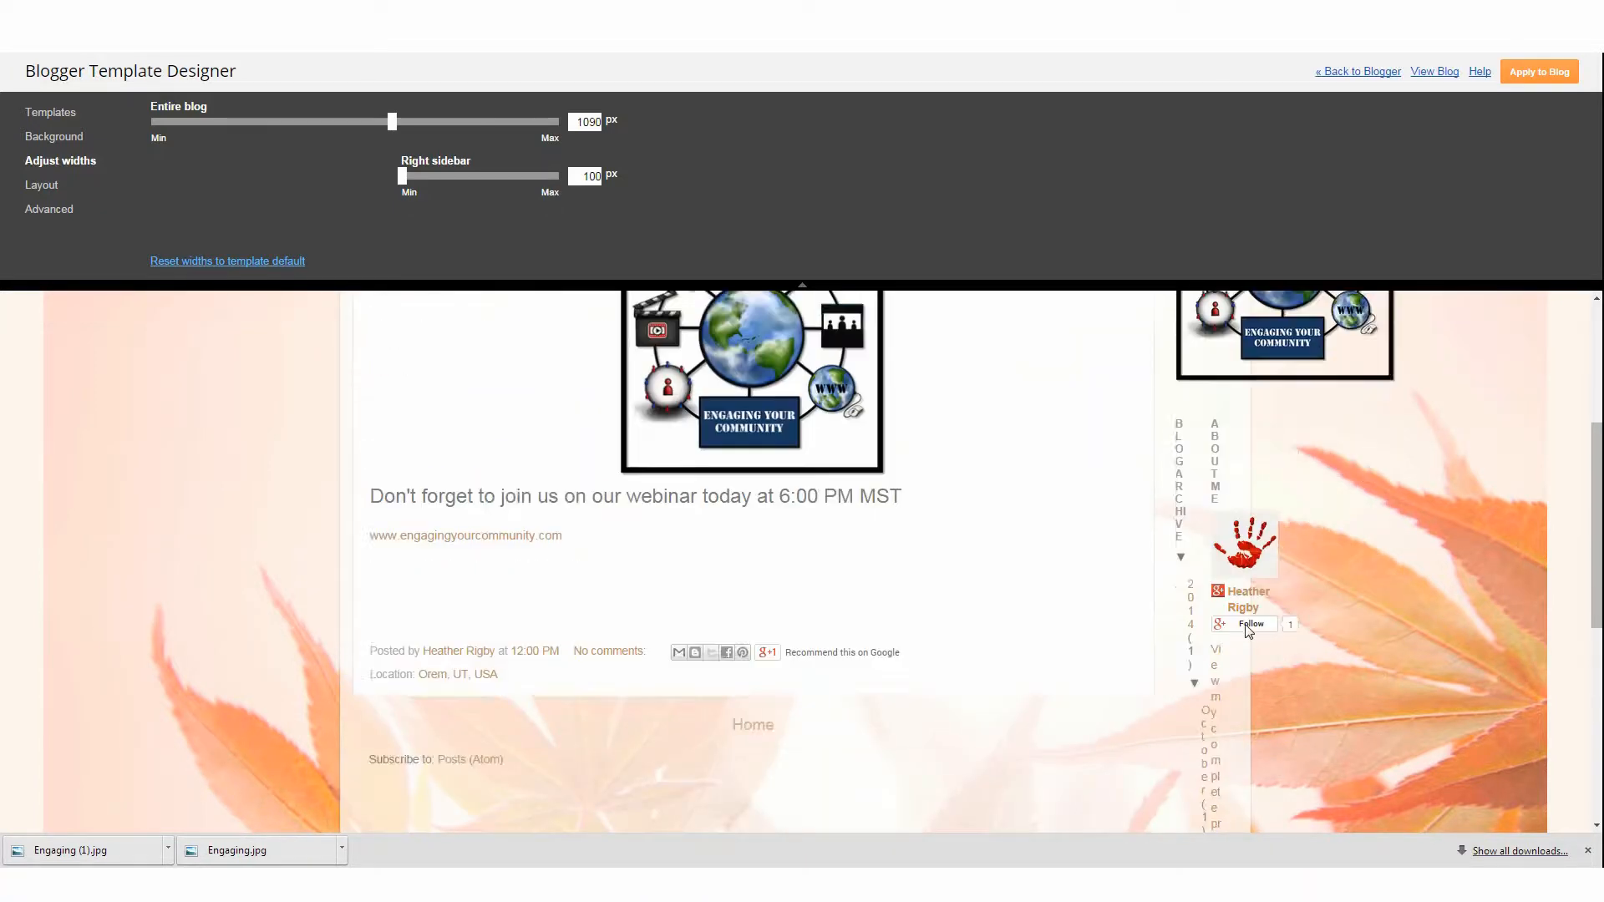
pyautogui.scroll(2, 1248, 630)
# Set the right sidebar width to 330 px and scroll through the preview
pyautogui.moveTo(401, 177); pyautogui.dragTo(492, 193)
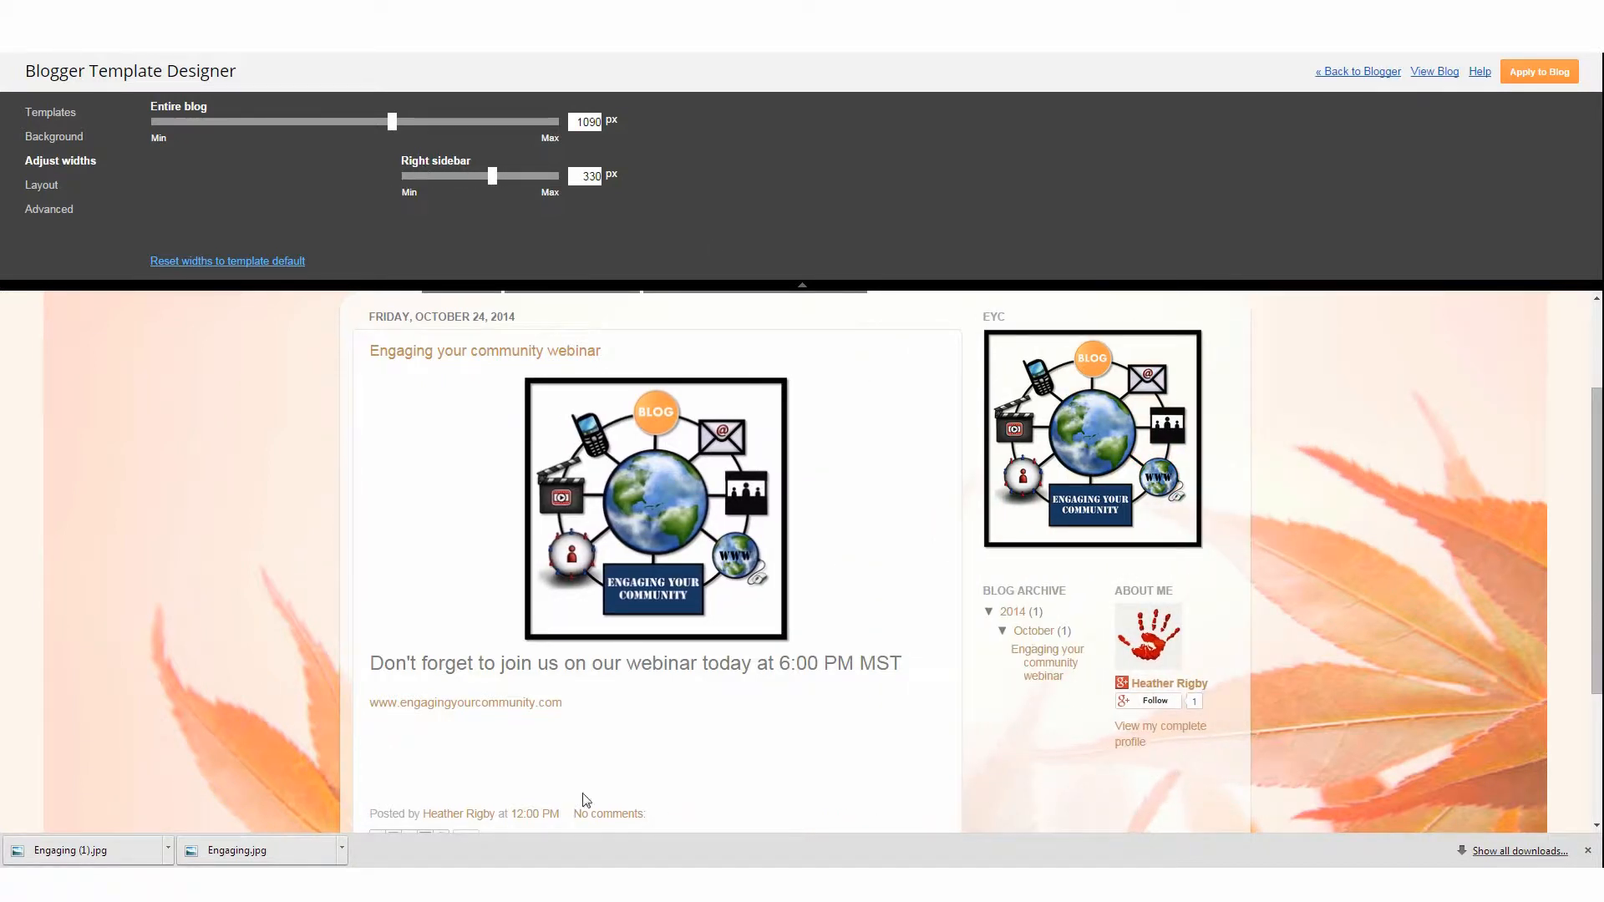
pyautogui.scroll(2, 1057, 632)
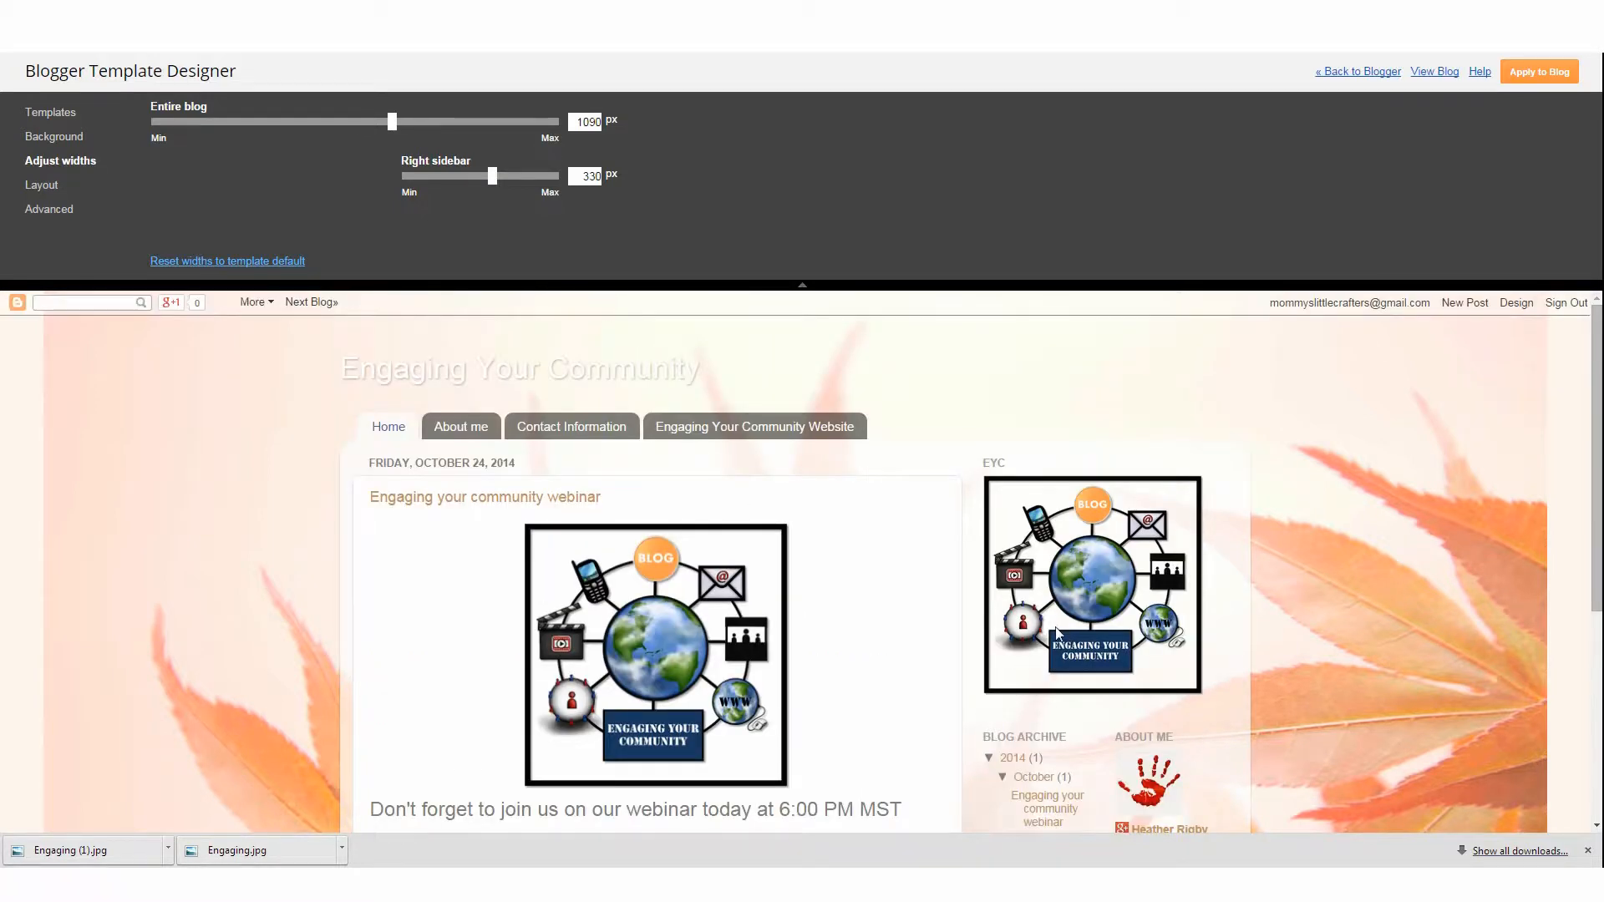
pyautogui.scroll(-4, 1508, 410)
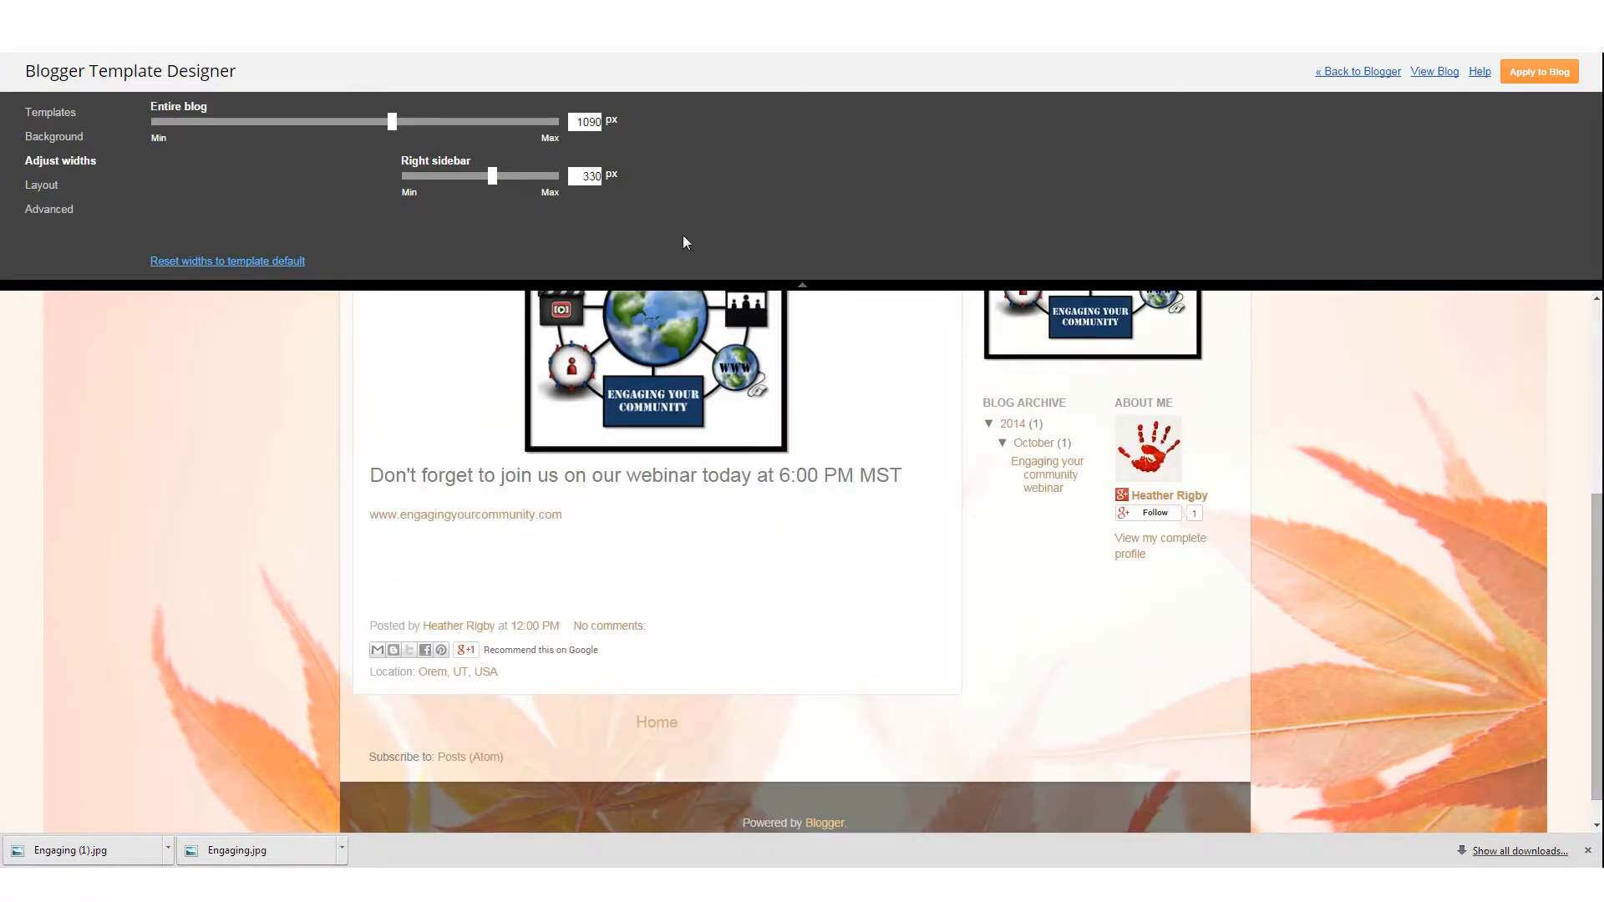
pyautogui.scroll(4, 1181, 494)
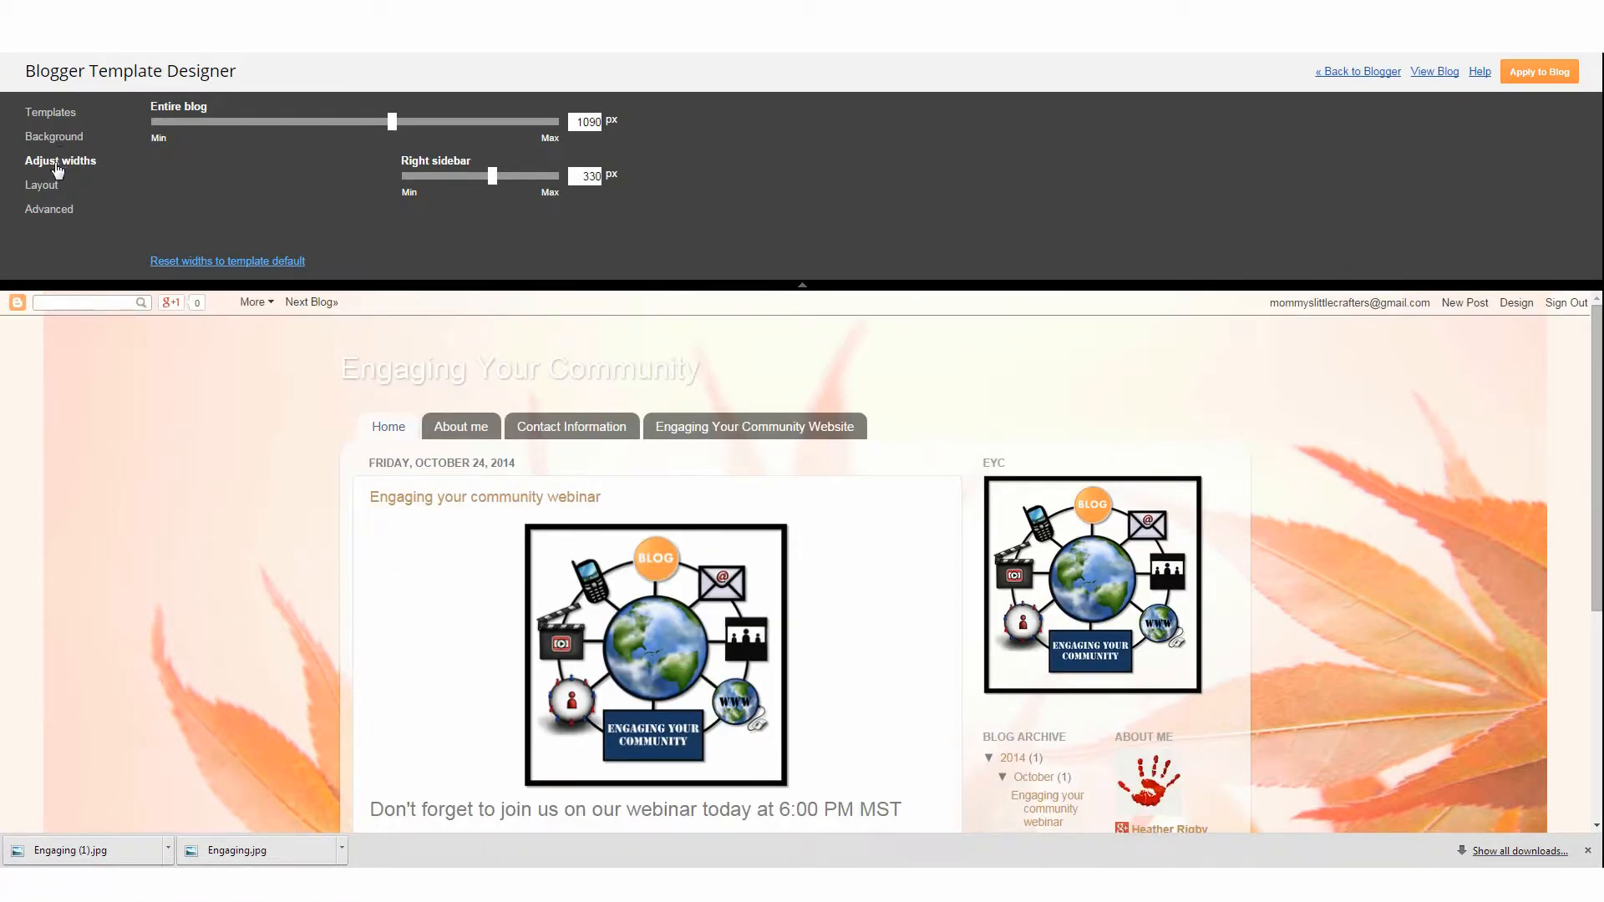
# Try several body layouts and keep the right-sidebar layout with two columns beneath
pyautogui.click(45, 190)
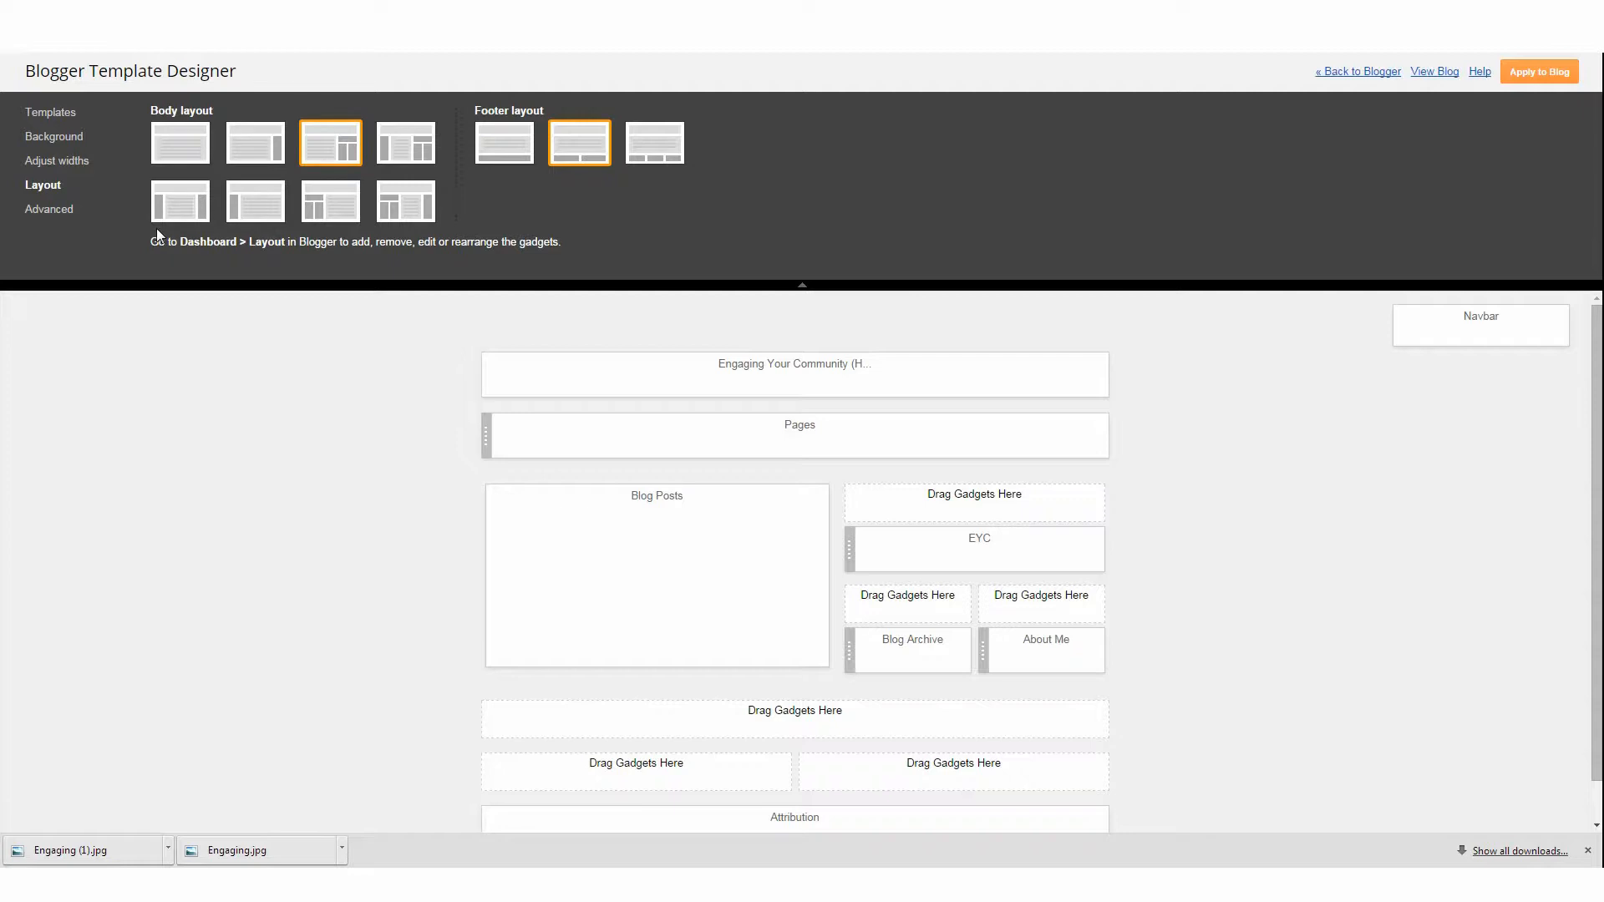
pyautogui.click(256, 207)
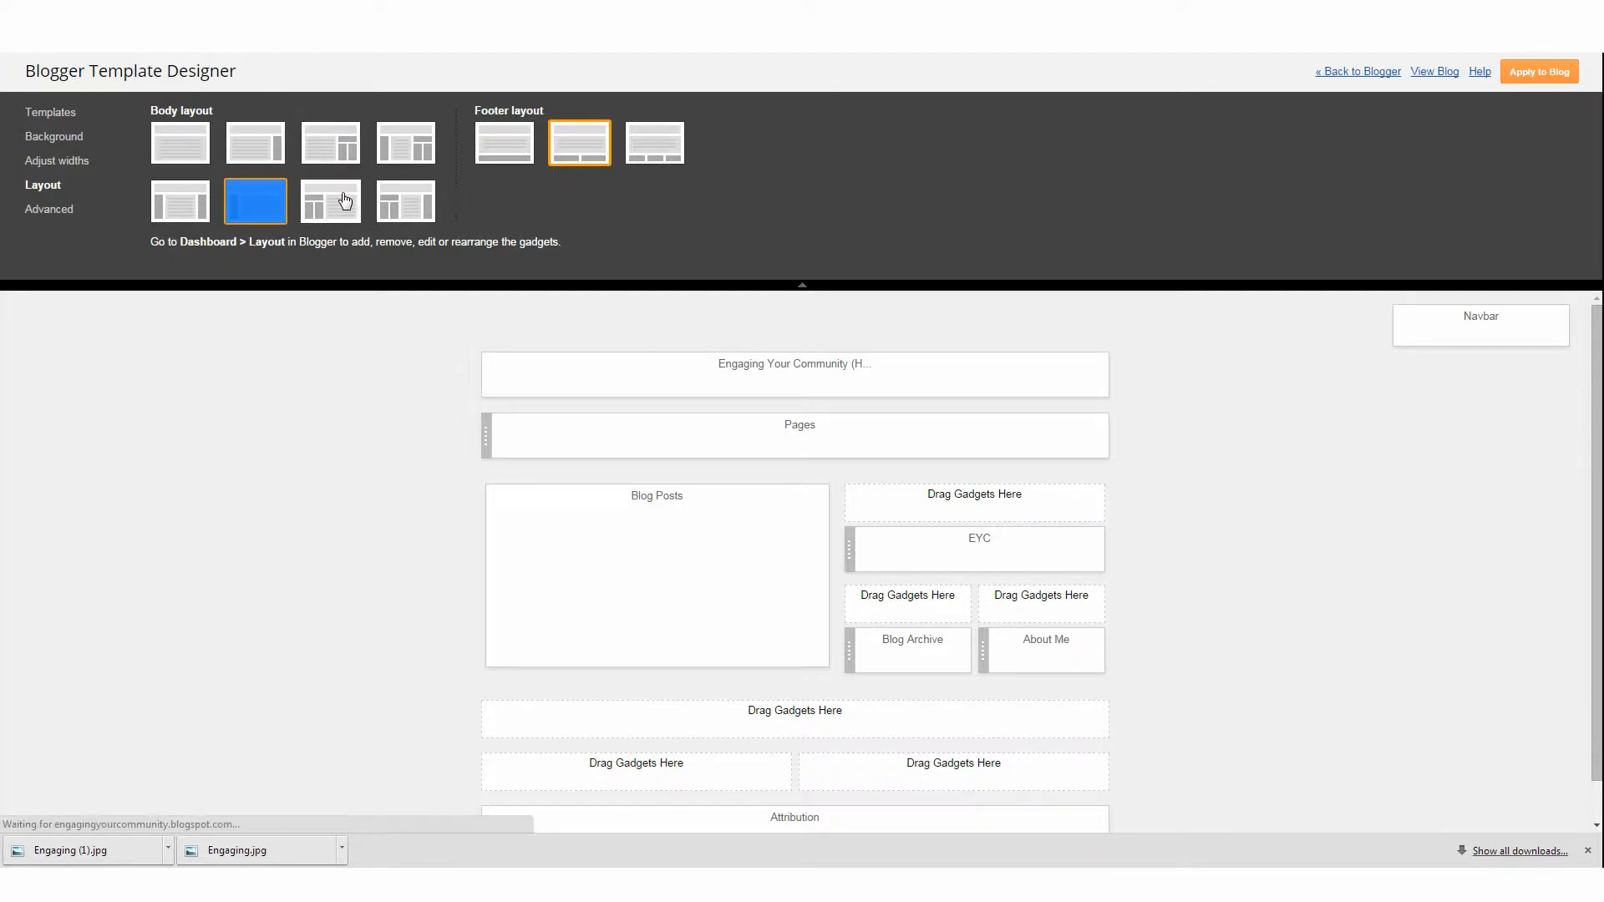
pyautogui.click(409, 214)
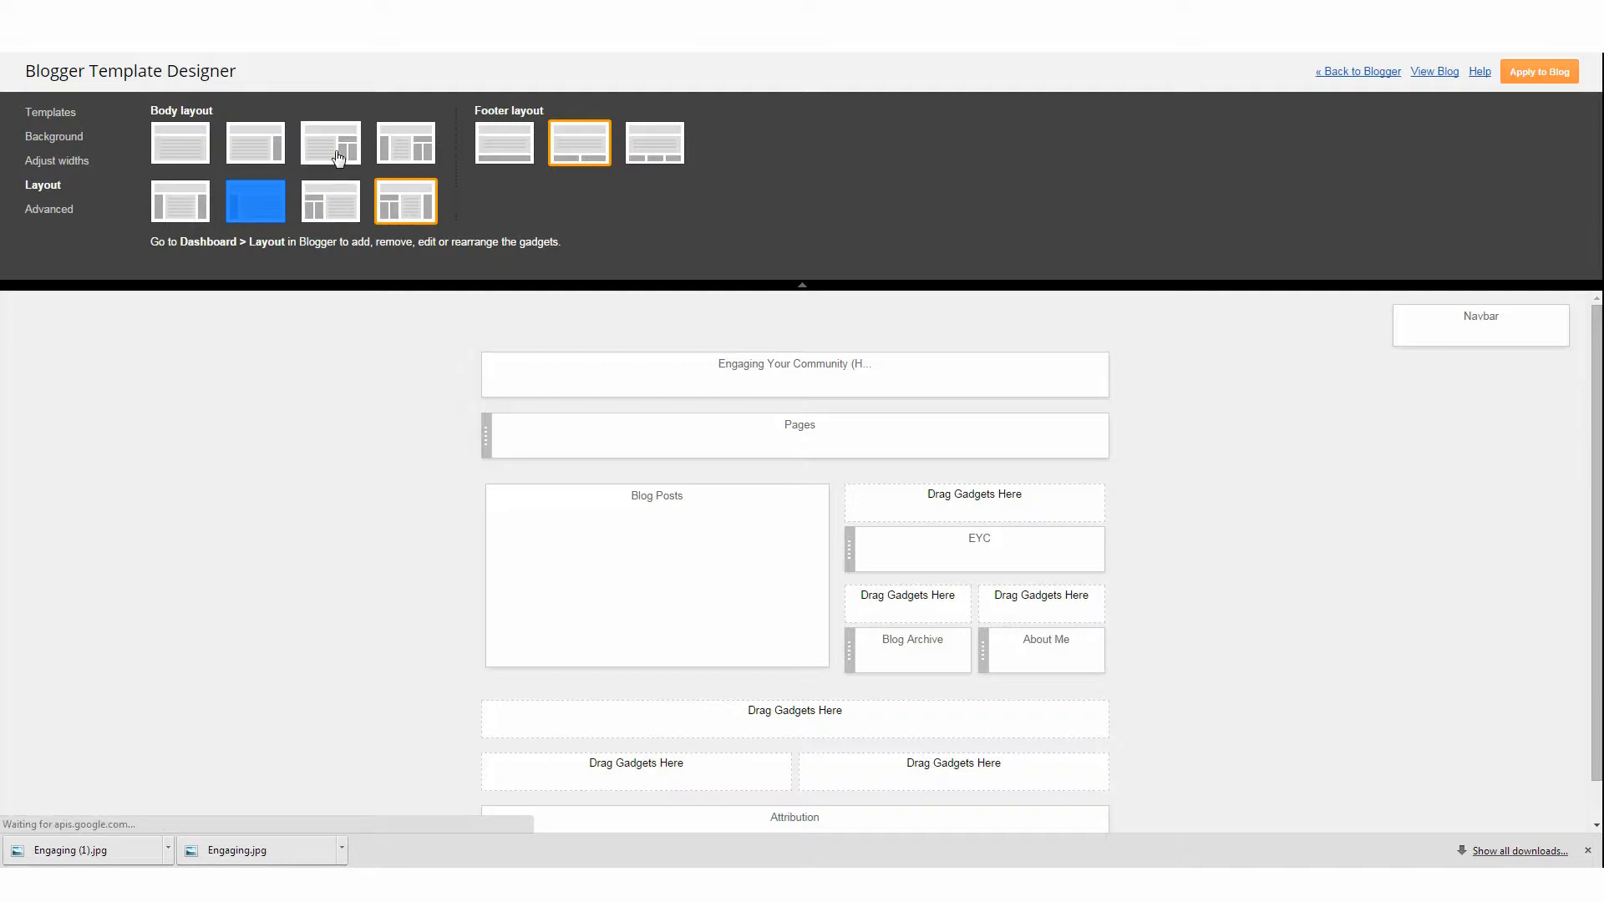
pyautogui.click(338, 157)
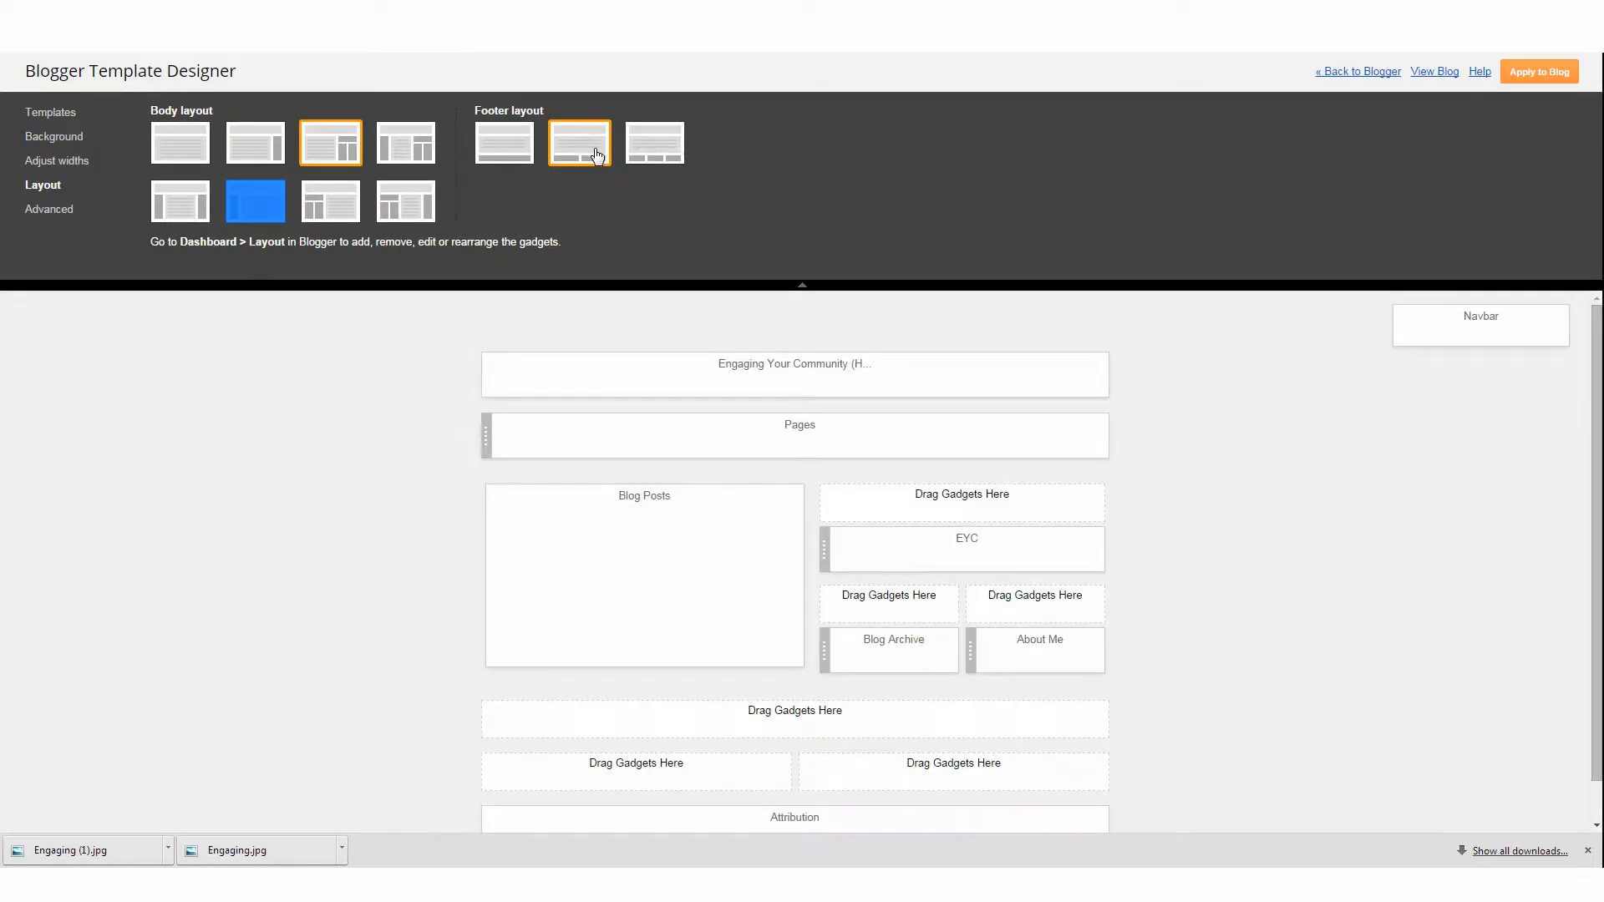
pyautogui.scroll(-1, 825, 564)
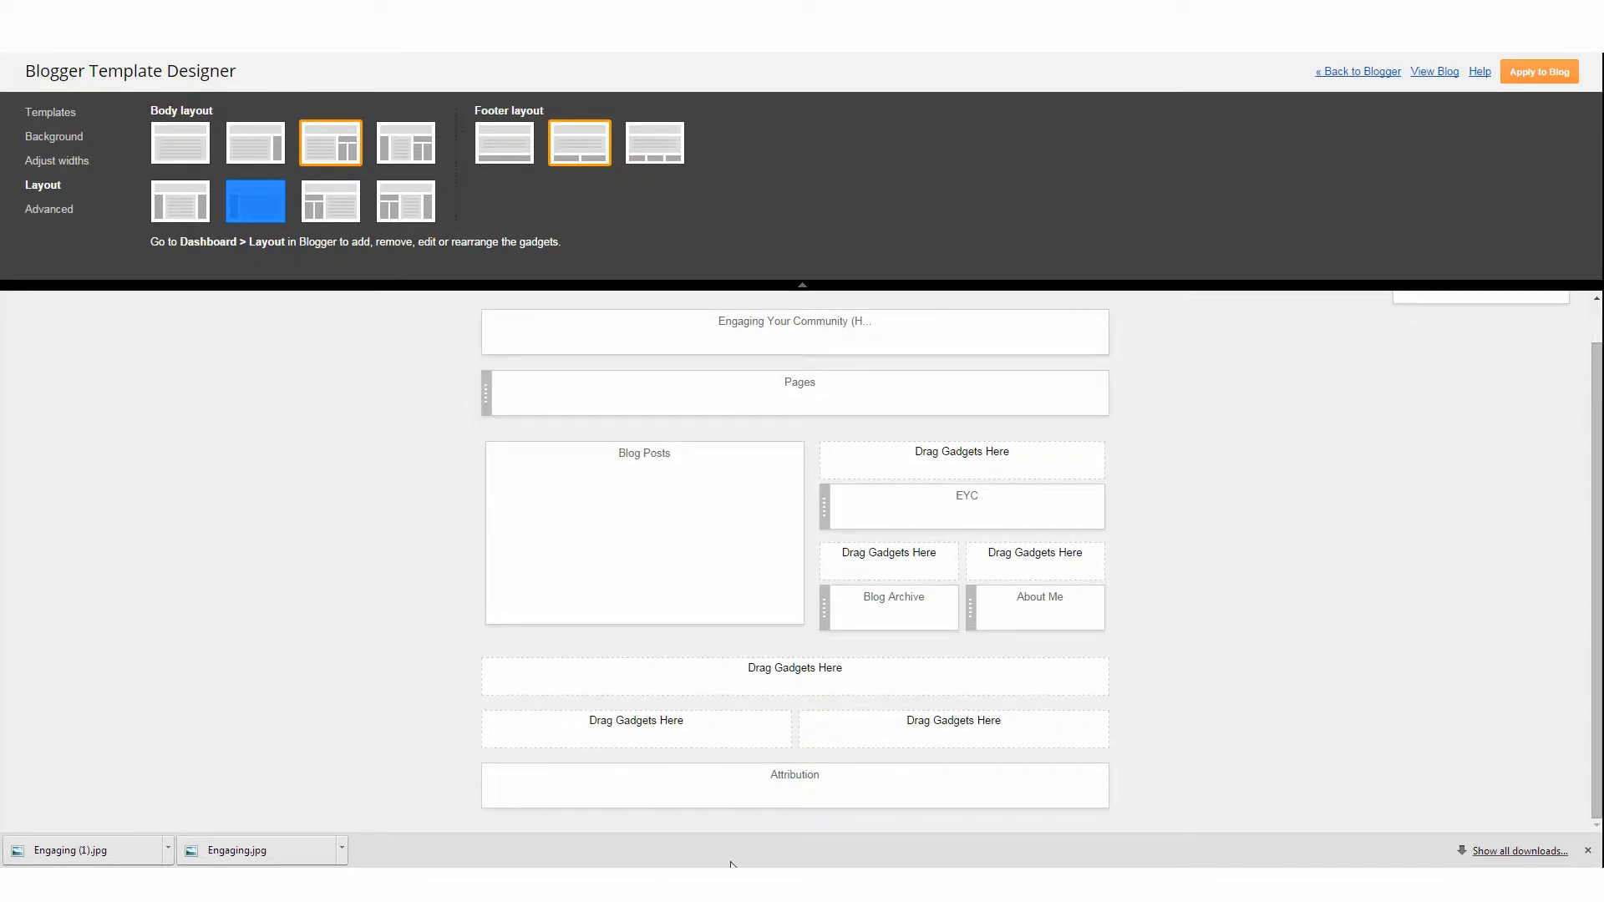
# Open the advanced settings for the blog title and set its font to Impact
pyautogui.click(50, 210)
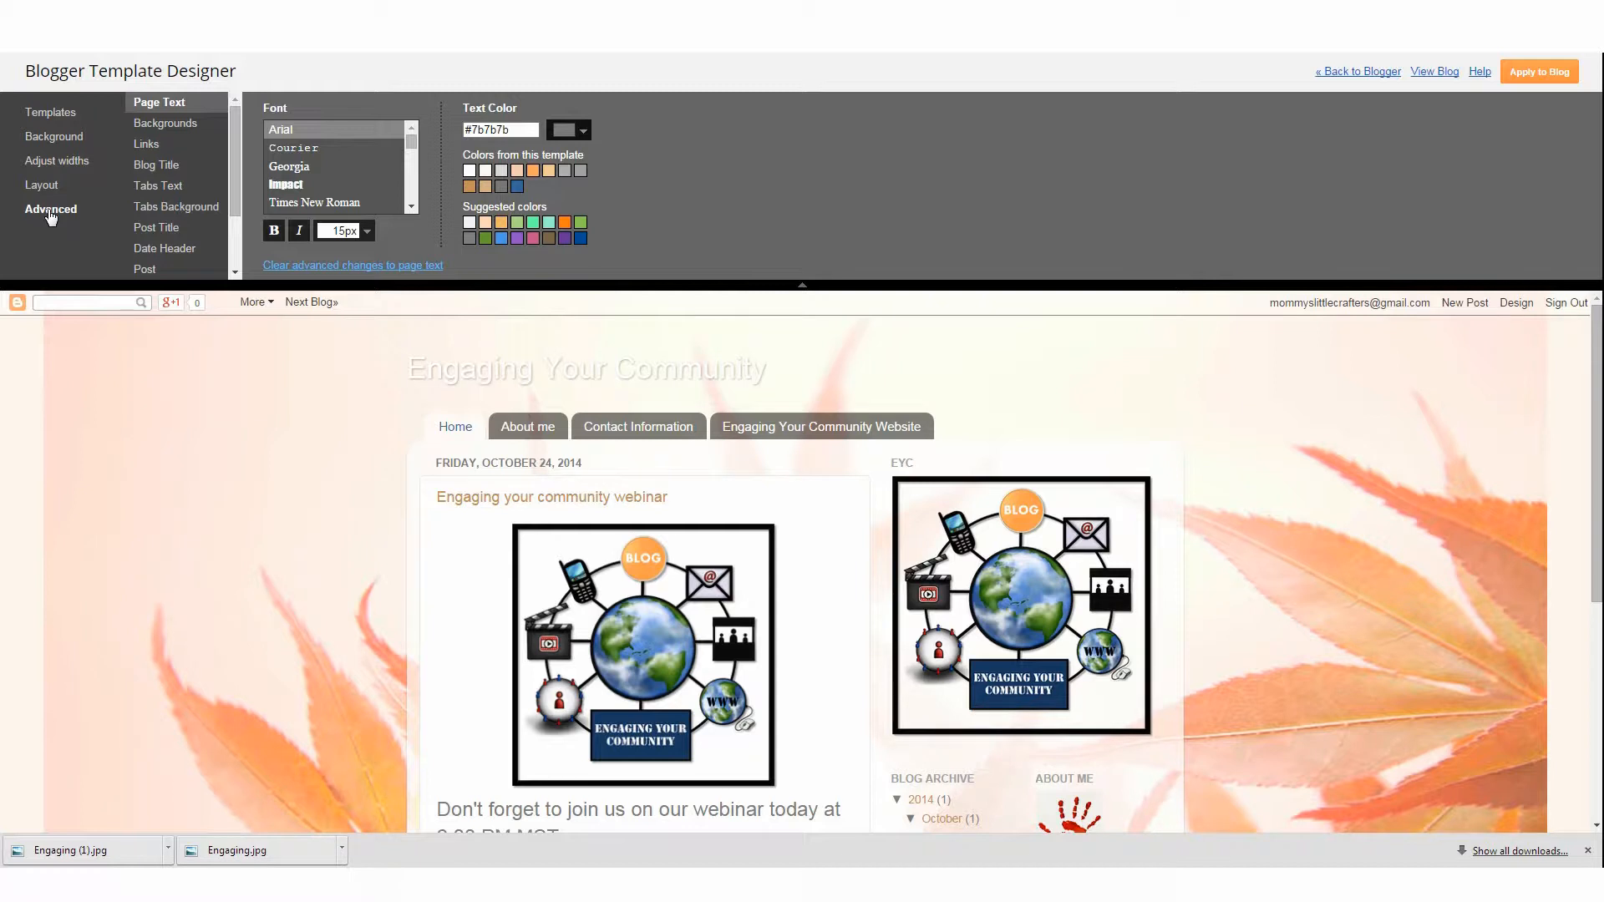
pyautogui.click(155, 125)
pyautogui.click(160, 187)
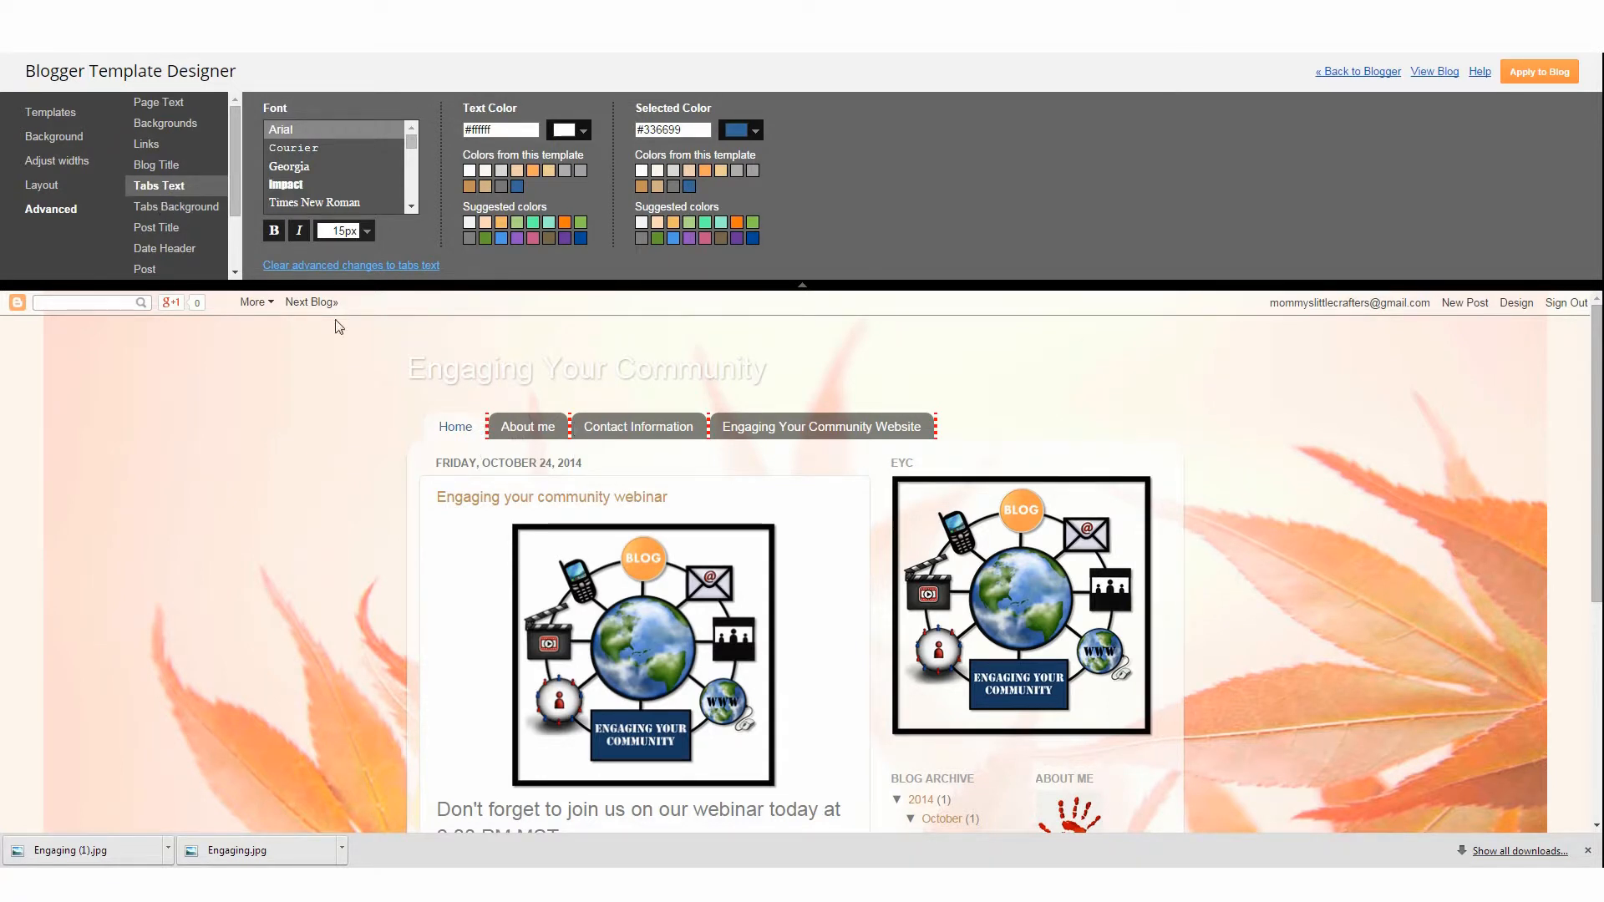
pyautogui.click(160, 168)
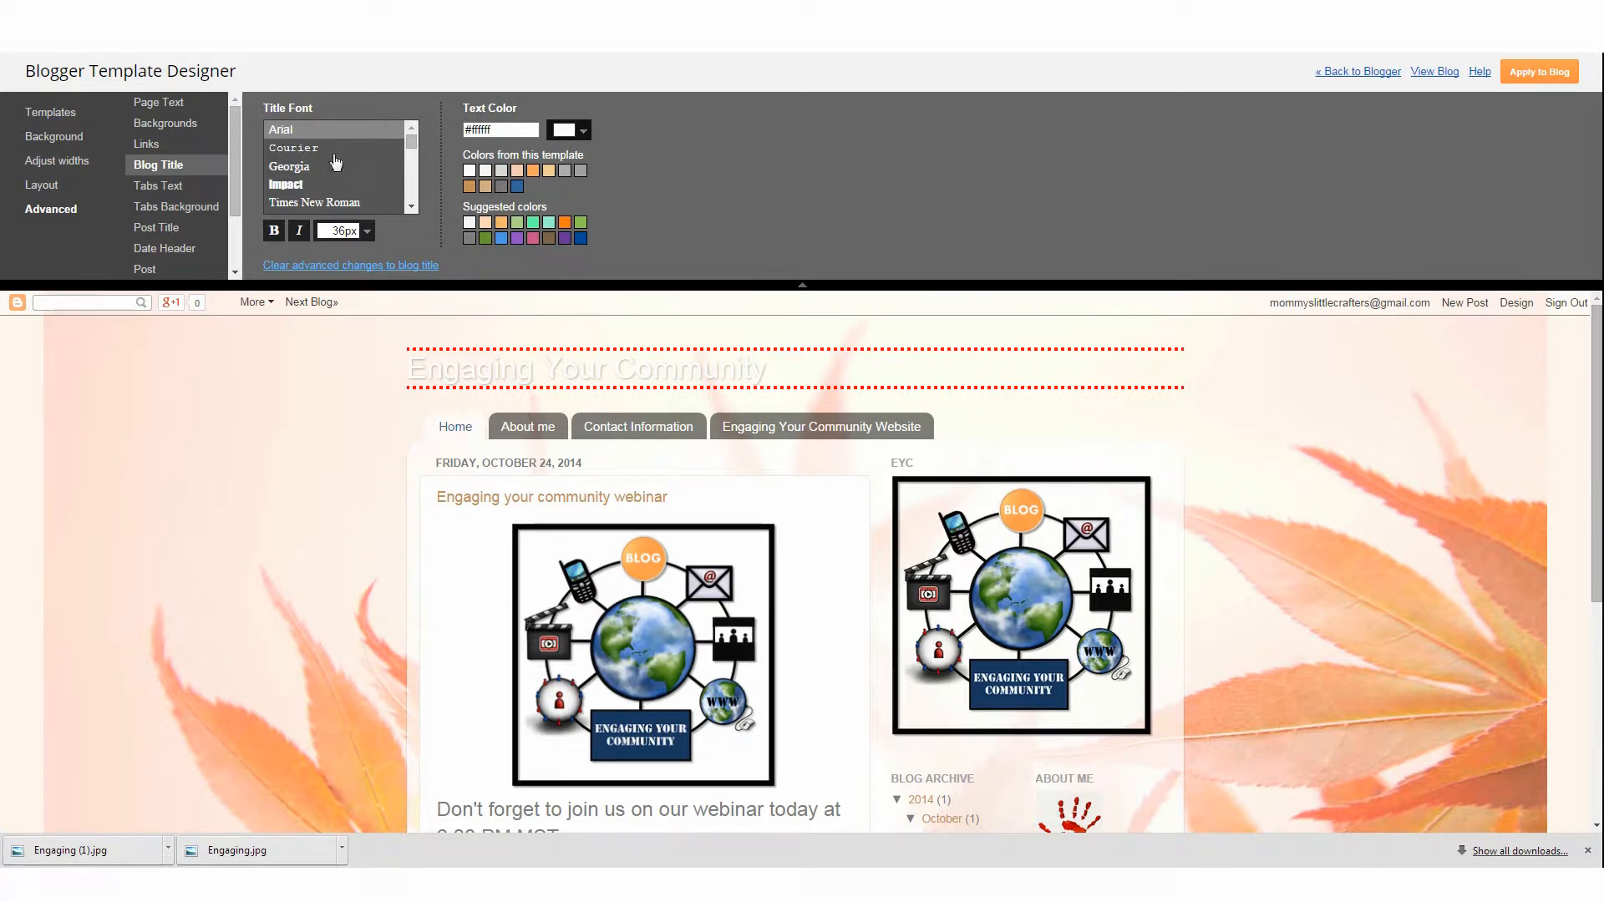
pyautogui.click(305, 185)
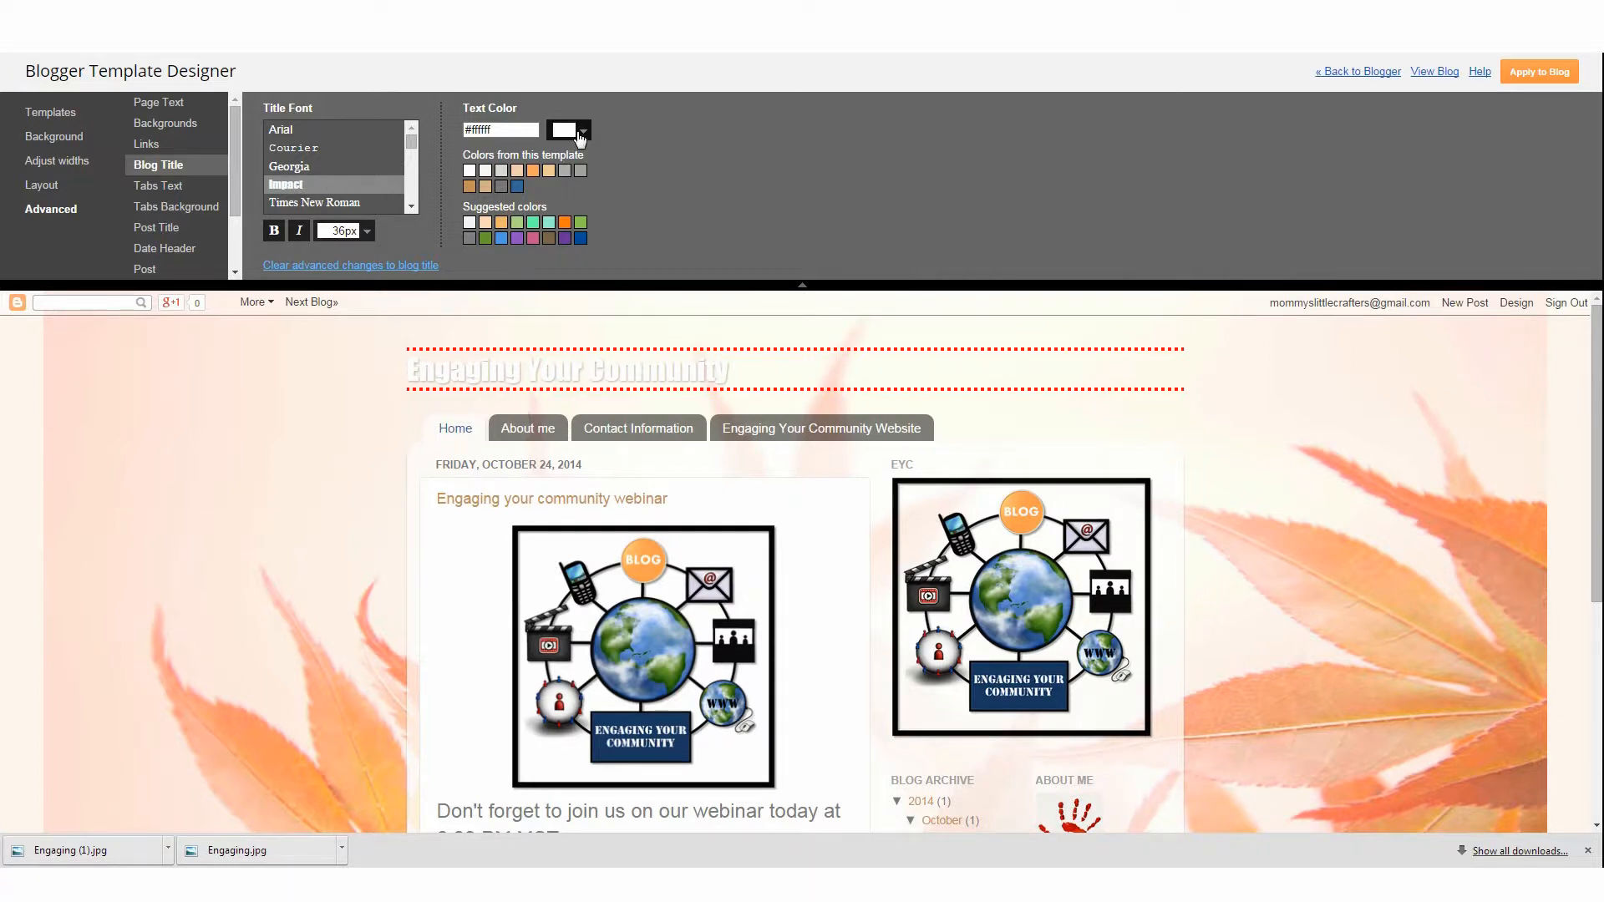
# Set the blog title text colour to #b45d5d
pyautogui.click(581, 131)
pyautogui.click(626, 205)
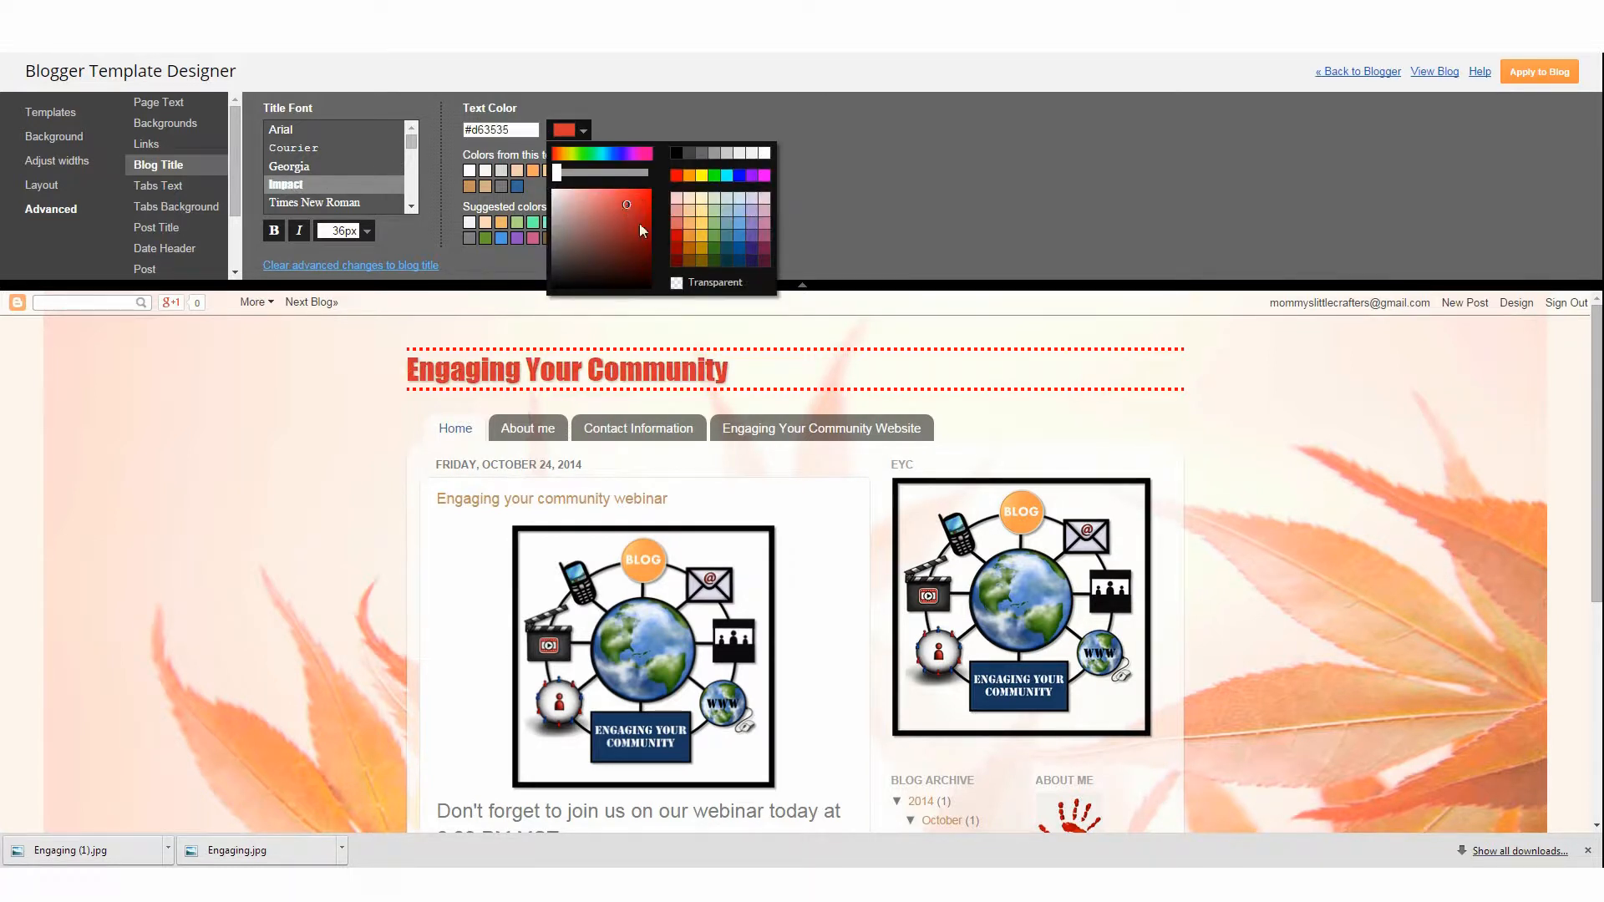
pyautogui.moveTo(618, 205)
pyautogui.mouseDown()
pyautogui.moveTo(604, 228)
pyautogui.moveTo(585, 219)
pyautogui.moveTo(600, 218)
pyautogui.mouseUp()
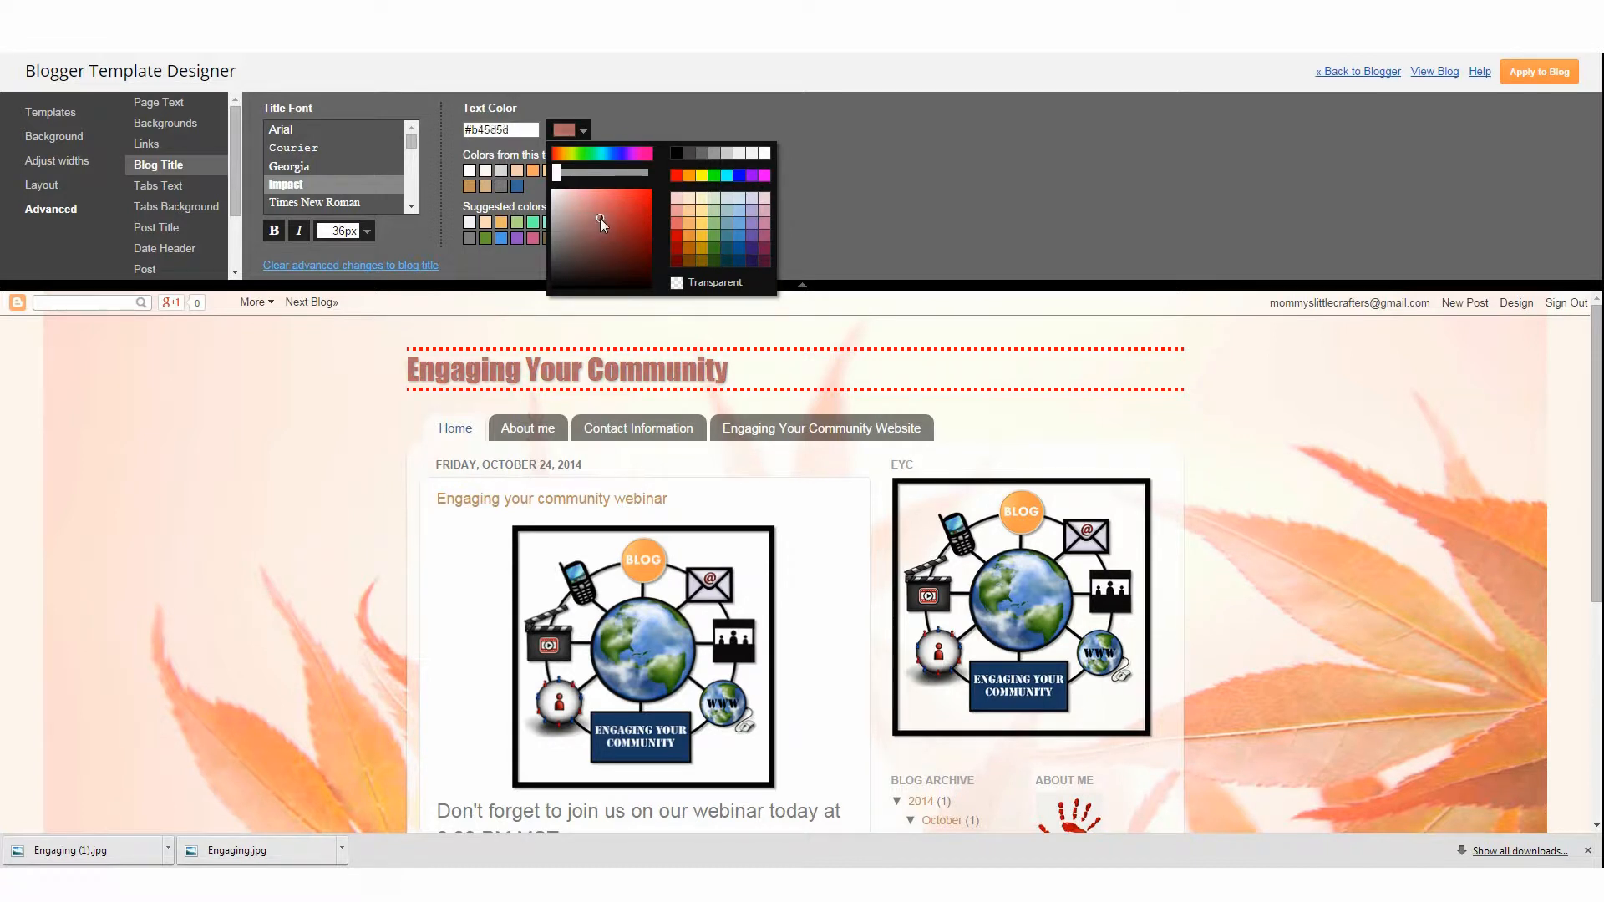
# Set the blog title font size to 42 px
pyautogui.click(275, 232)
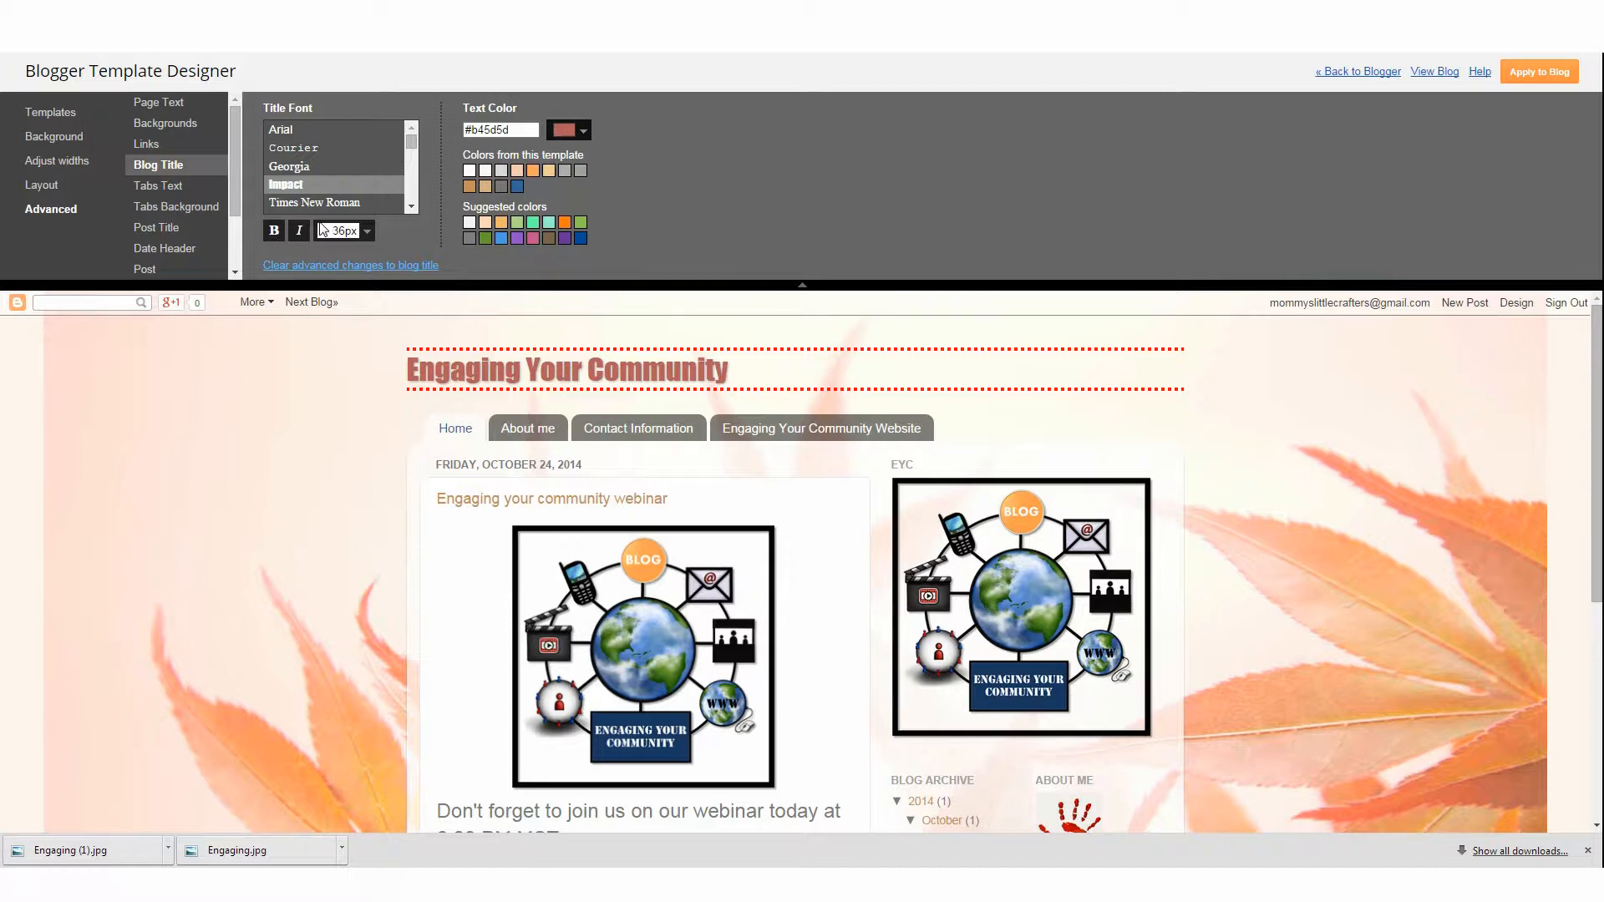
pyautogui.click(373, 242)
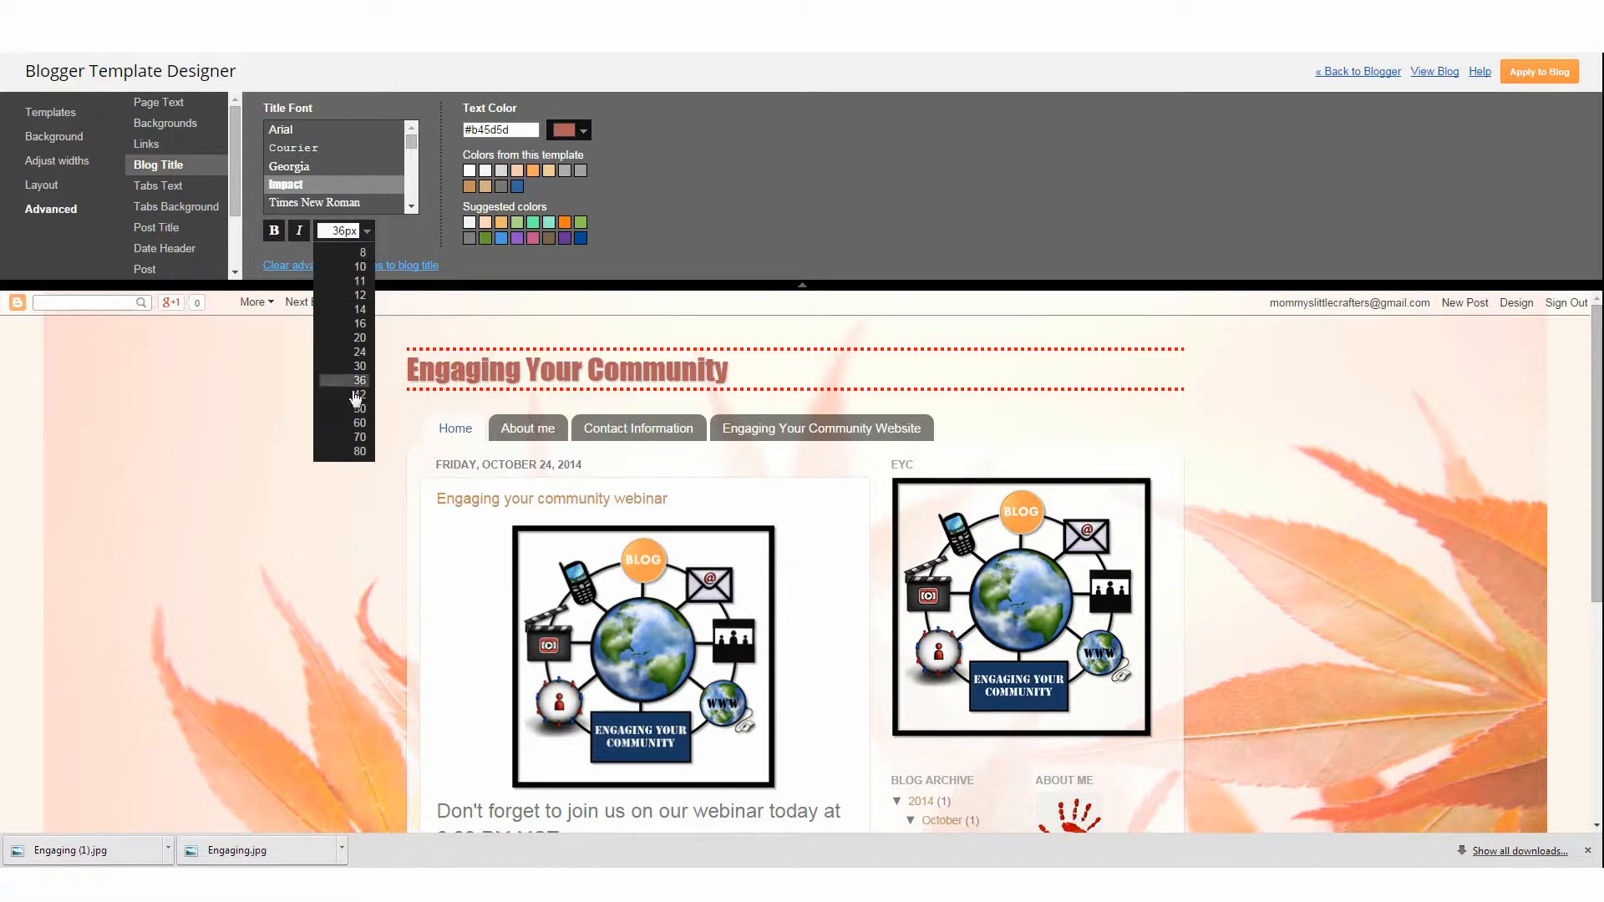
pyautogui.click(363, 399)
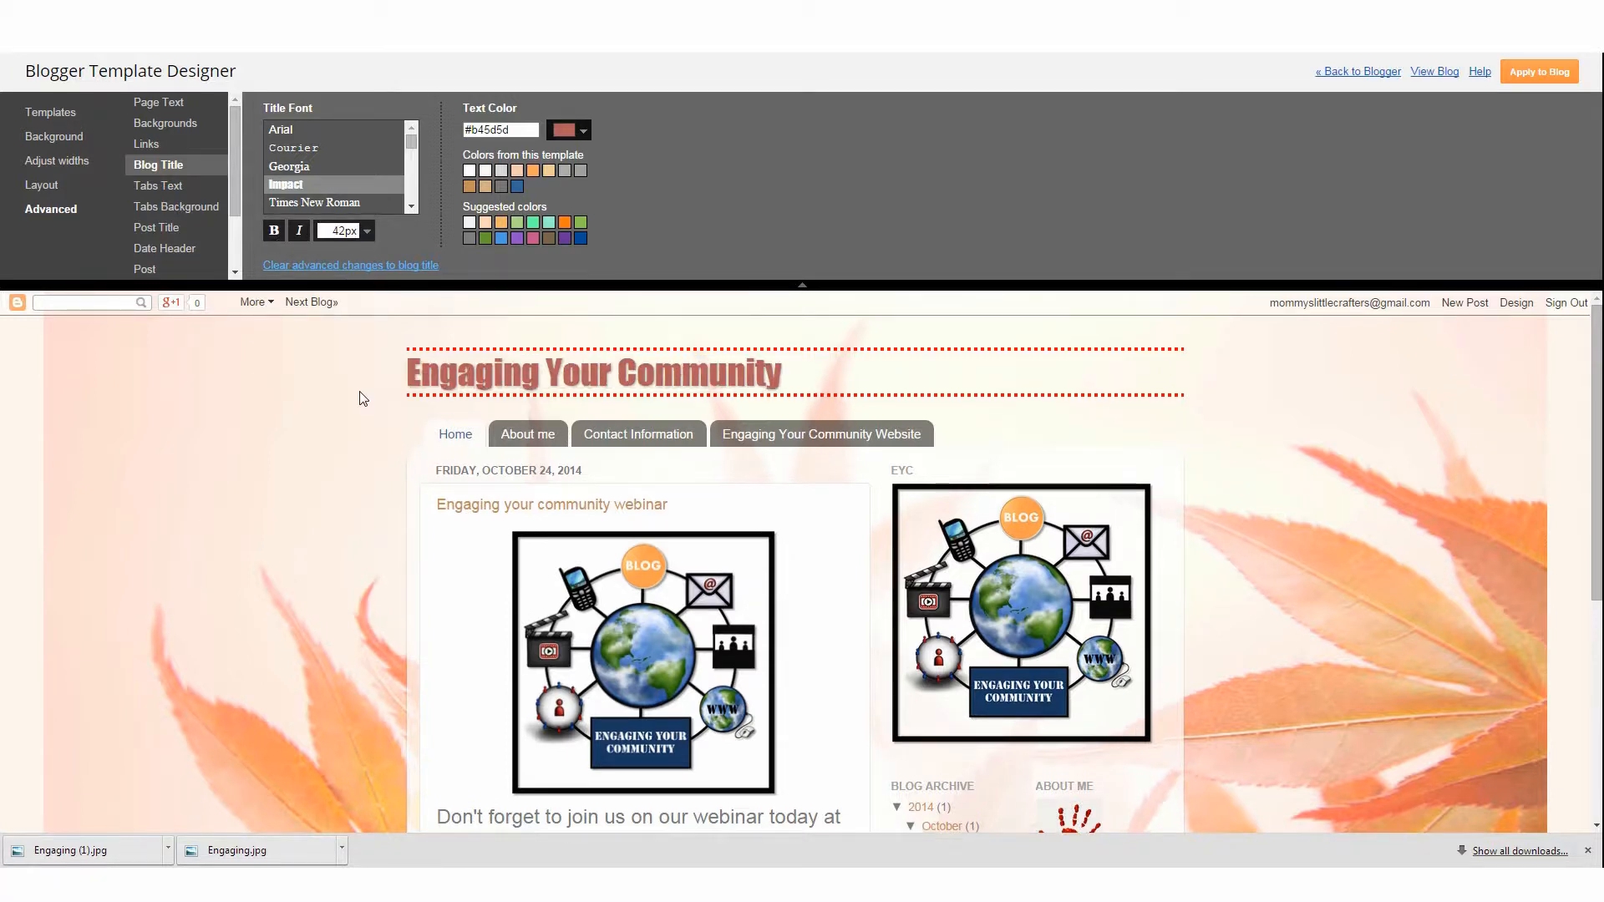
# Change the blog title font size to 50 px and check the preview
pyautogui.click(370, 231)
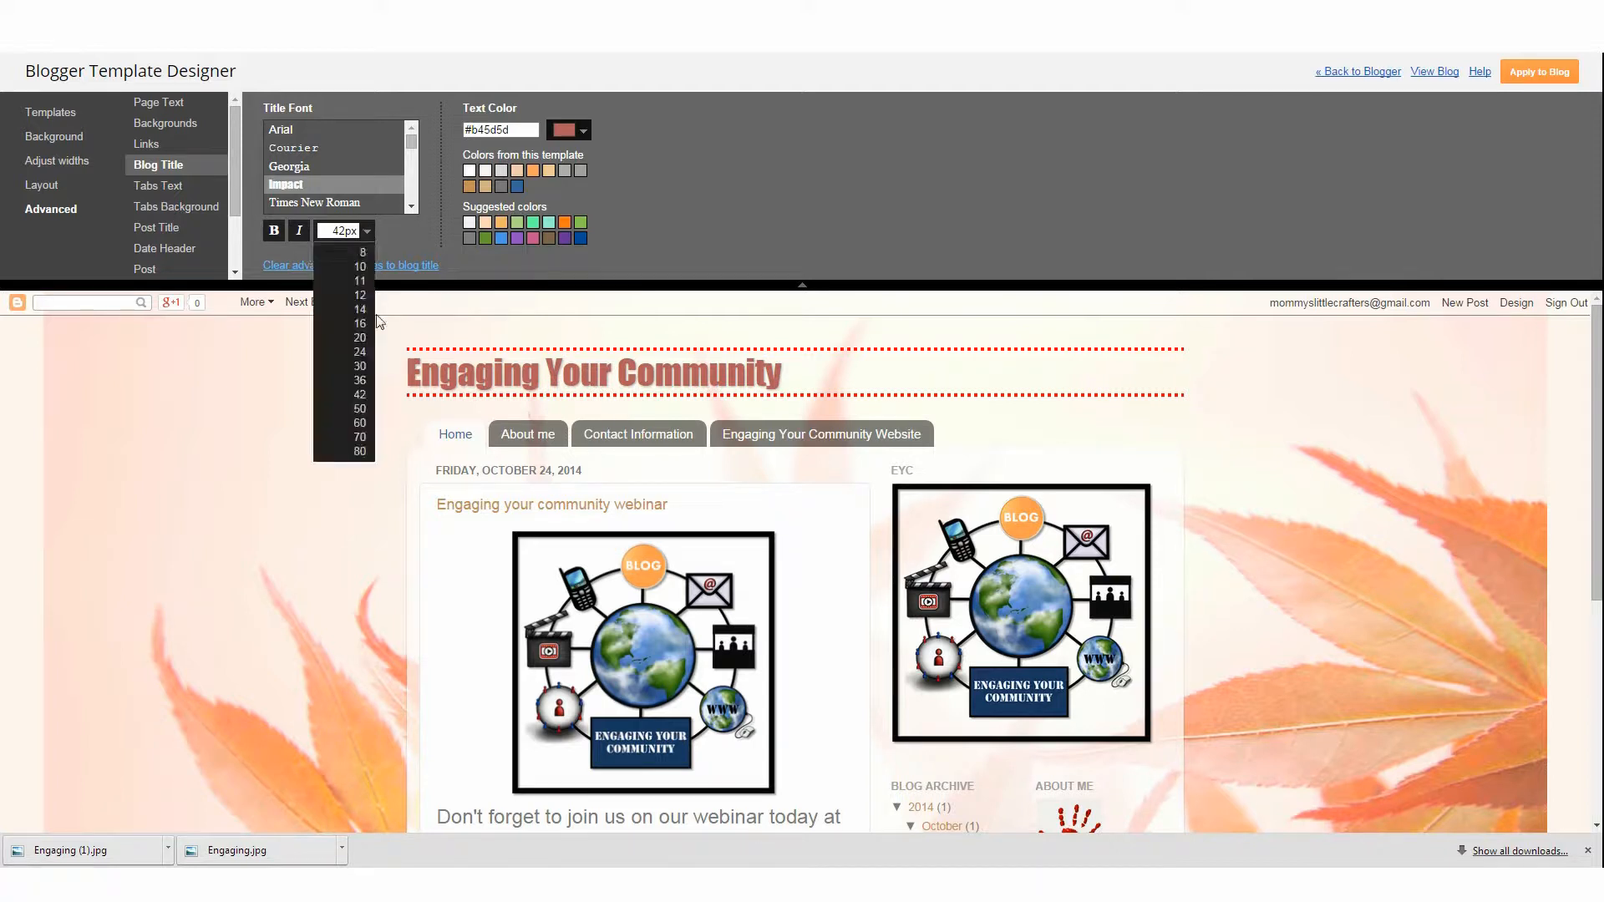
pyautogui.click(334, 412)
pyautogui.click(372, 237)
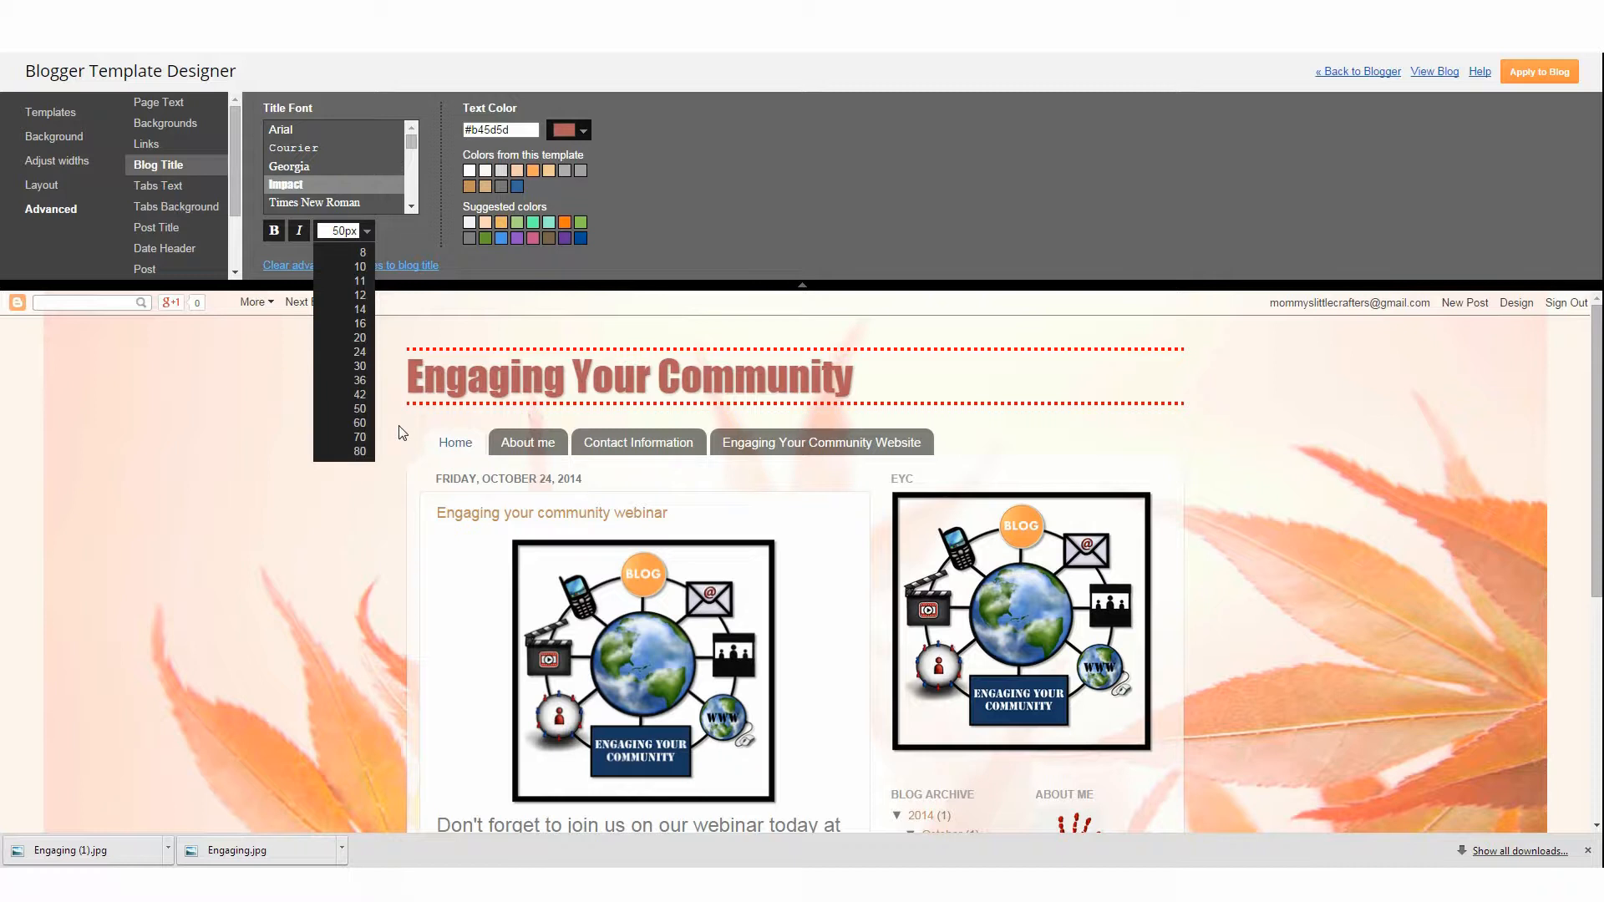
pyautogui.click(351, 411)
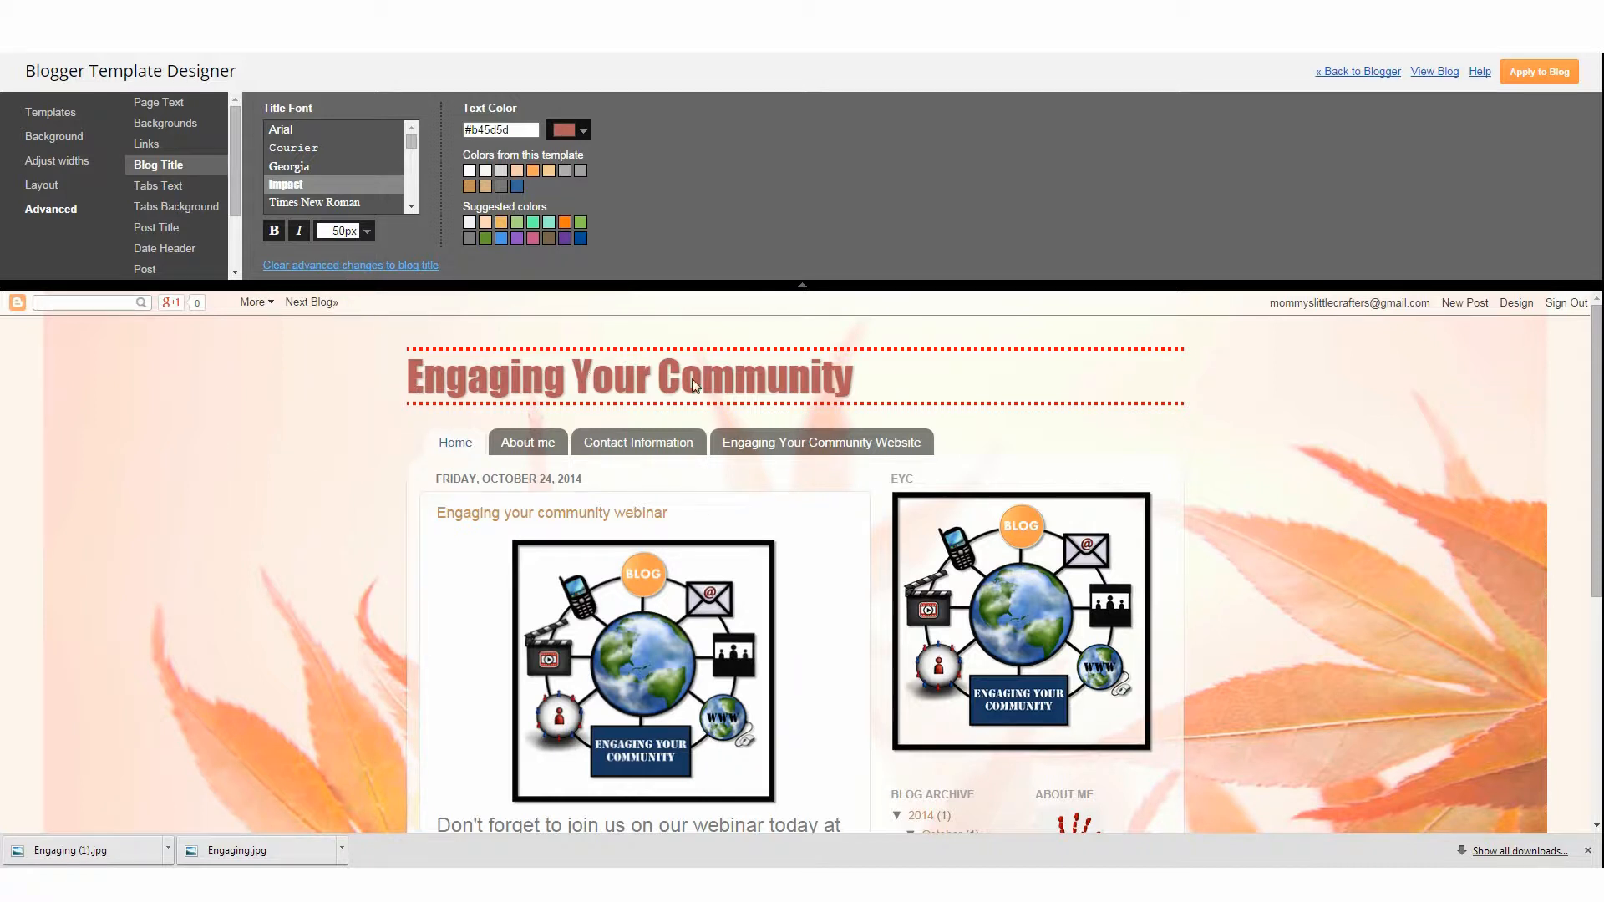
pyautogui.scroll(-4, 222, 494)
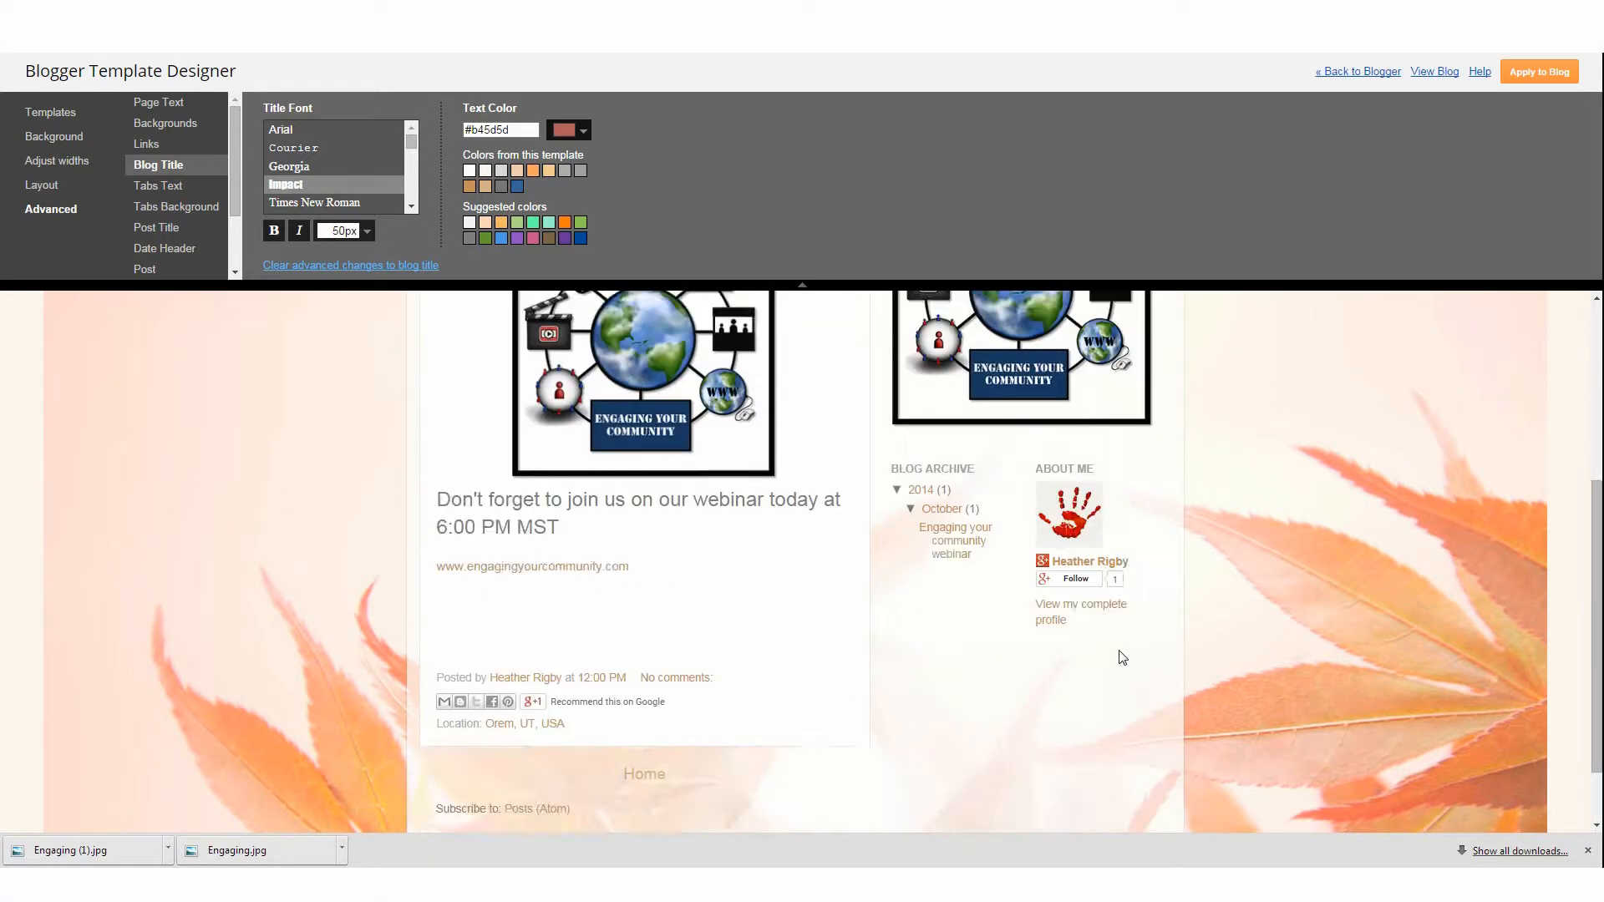
pyautogui.scroll(4, 520, 464)
# Browse the other advanced style sections such as tabs background, footer links and gadgets
pyautogui.click(171, 209)
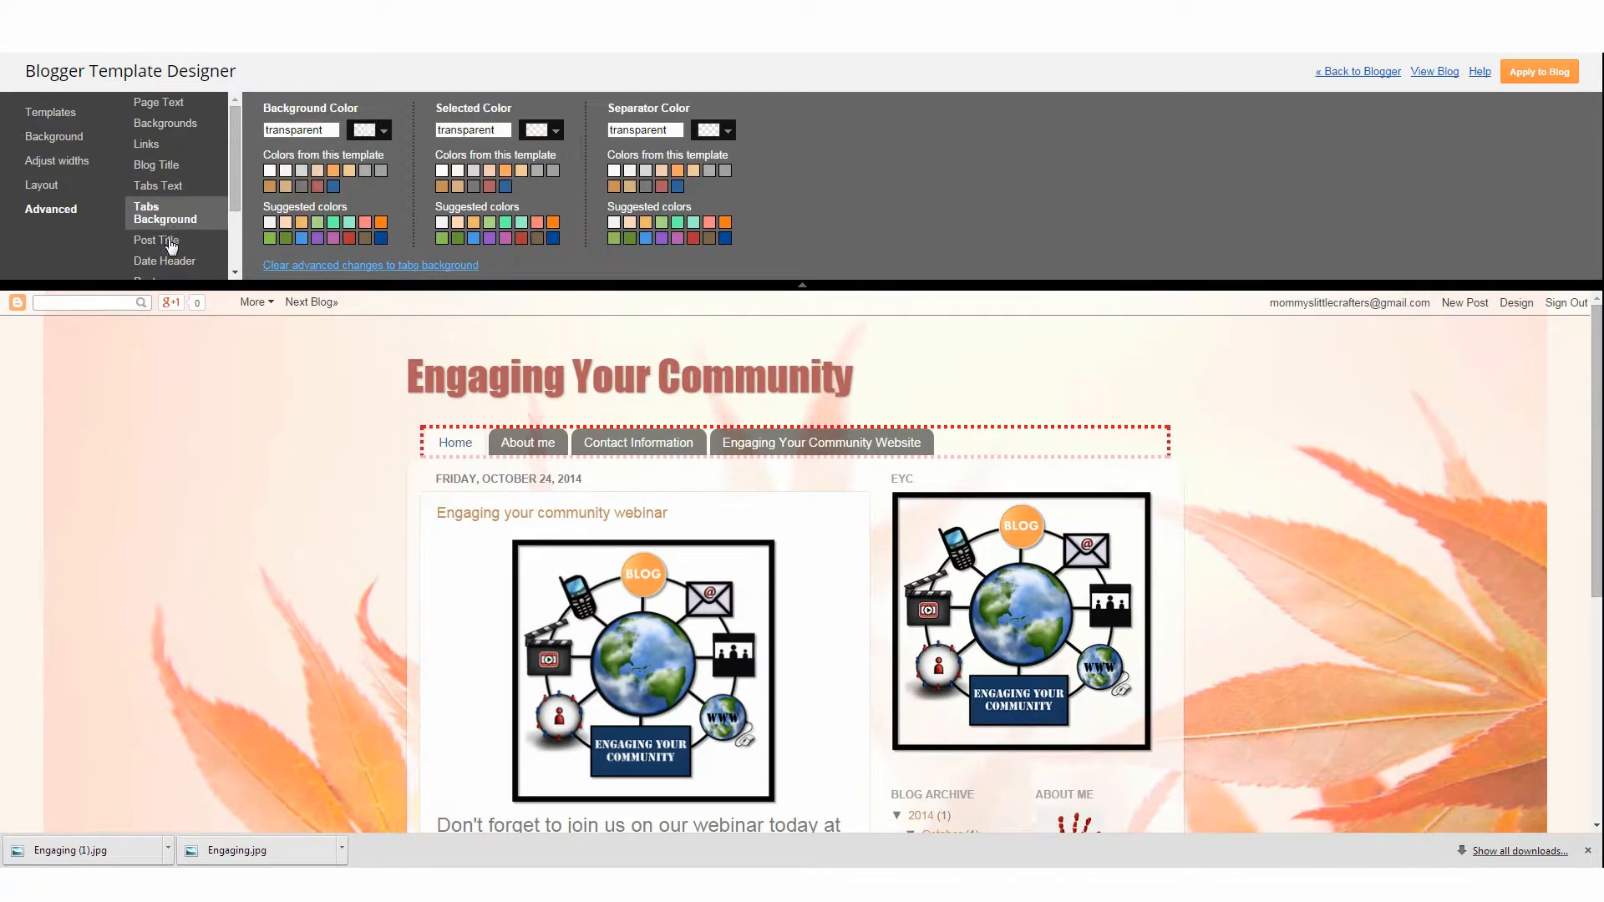
pyautogui.click(166, 251)
pyautogui.scroll(-2, 166, 257)
pyautogui.click(167, 253)
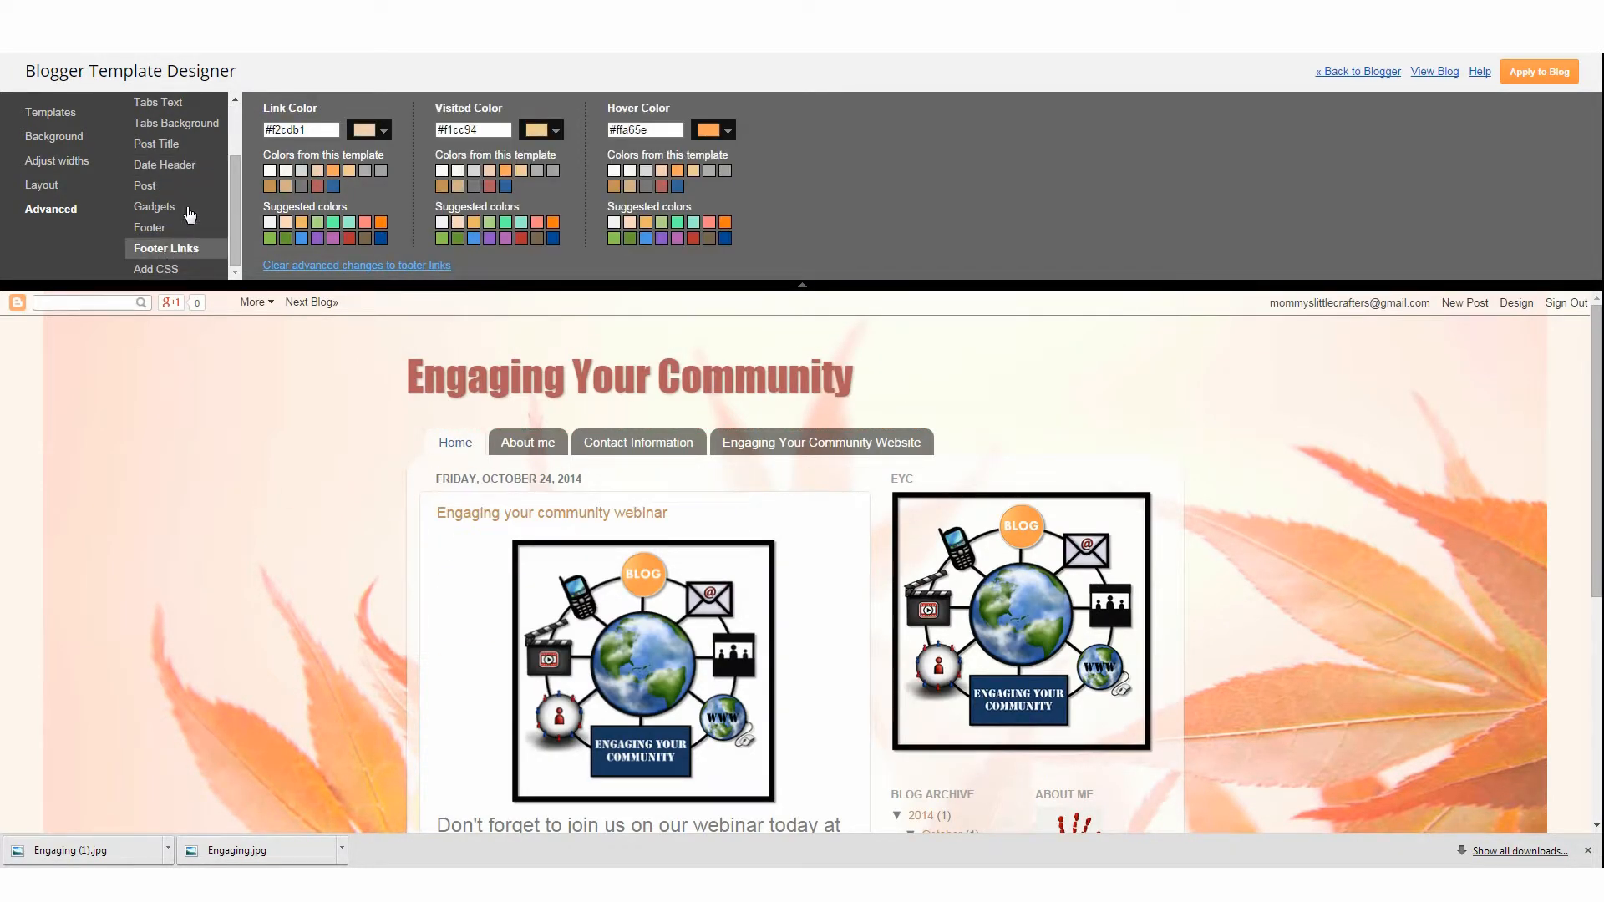
pyautogui.click(187, 211)
pyautogui.scroll(2, 188, 211)
pyautogui.click(186, 166)
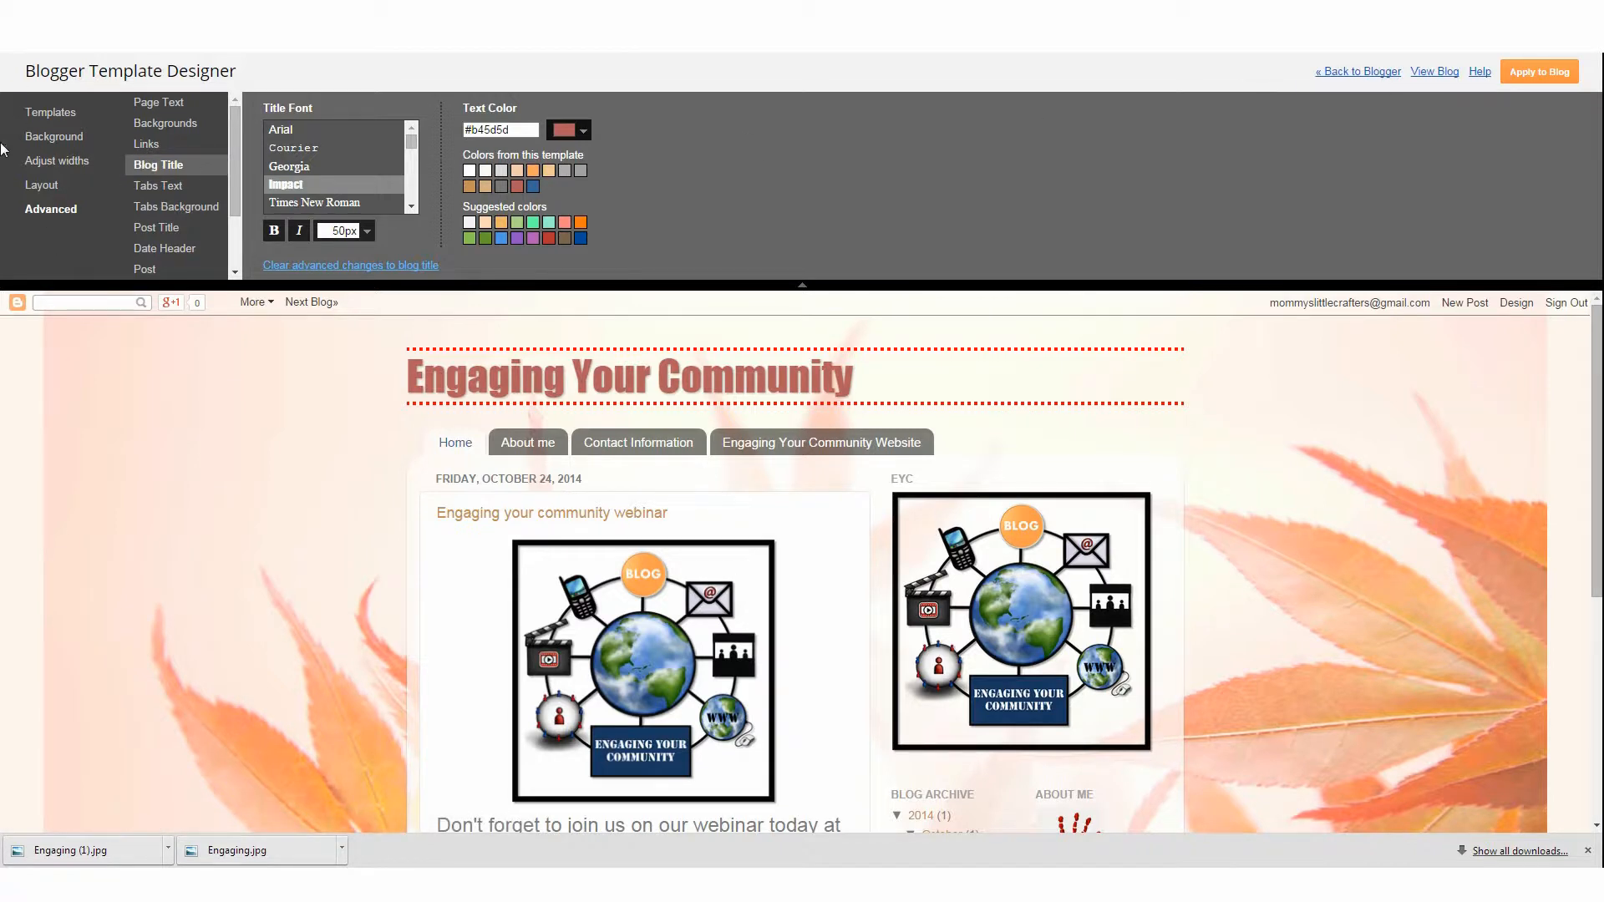
pyautogui.scroll(-5, 1098, 630)
pyautogui.scroll(5, 1103, 618)
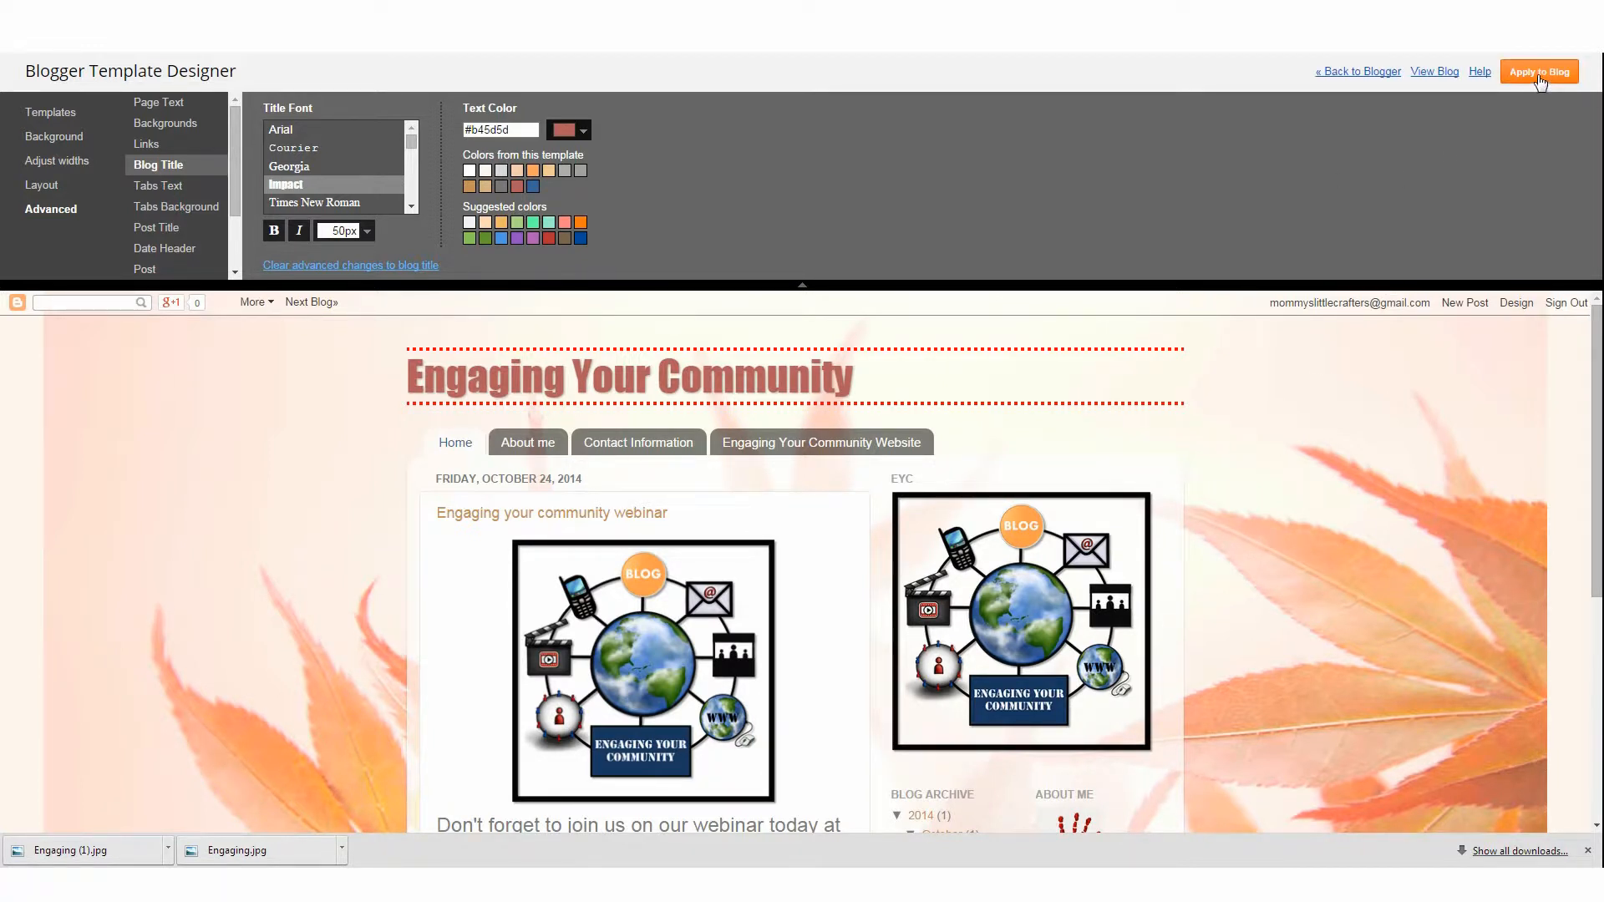
# Apply the template changes to the blog and view the live blog
pyautogui.click(1540, 75)
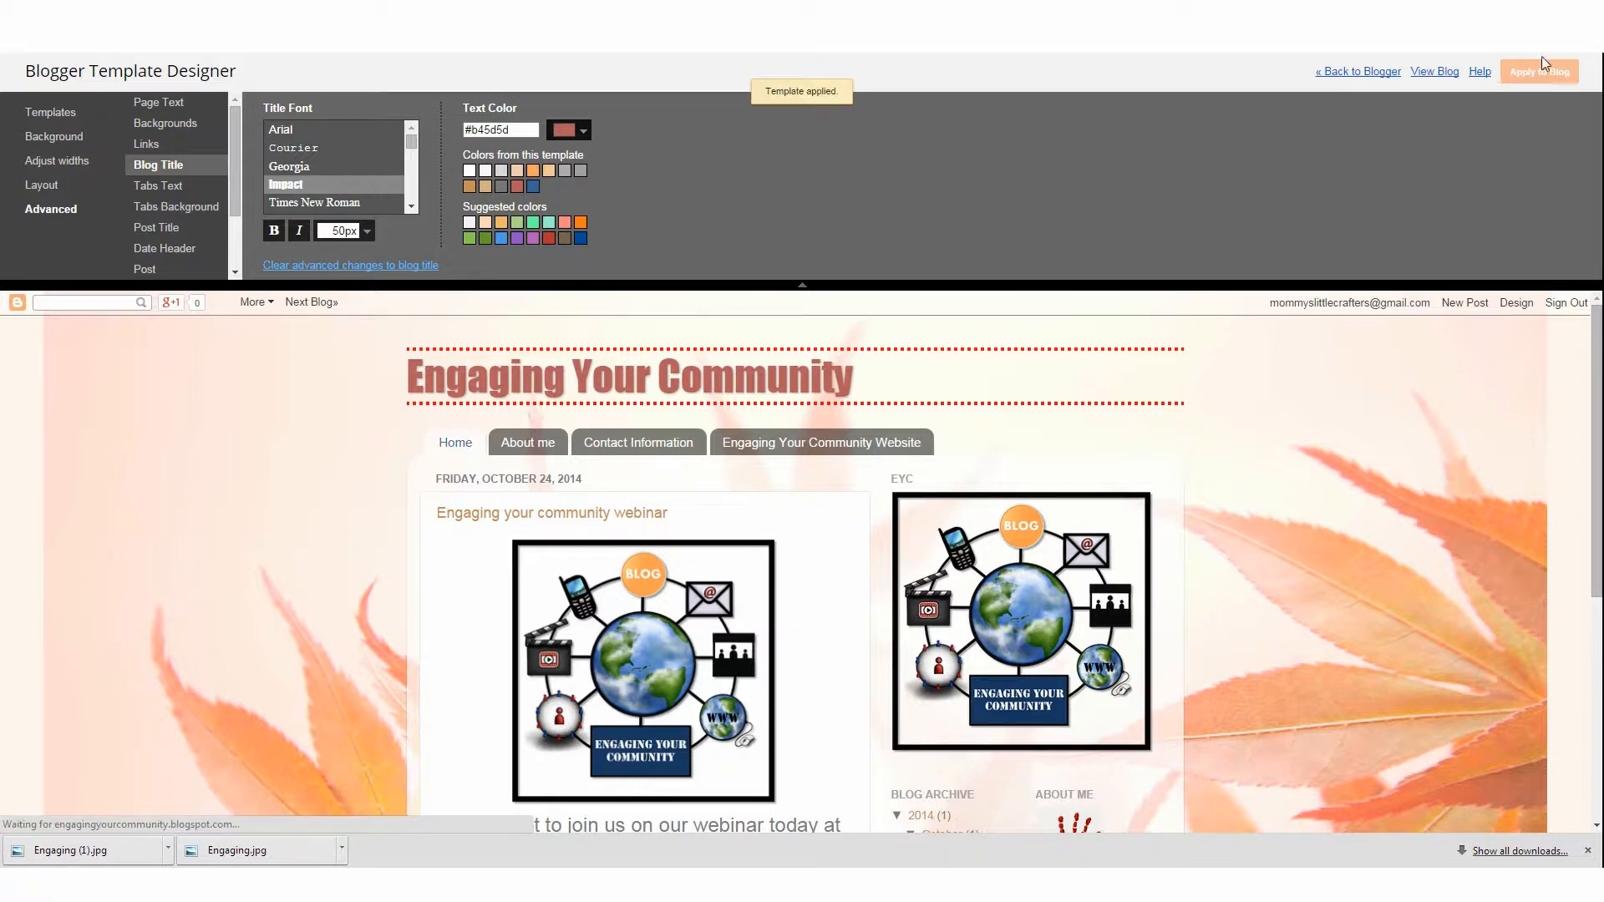
pyautogui.rightClick(1432, 81)
pyautogui.click(1475, 83)
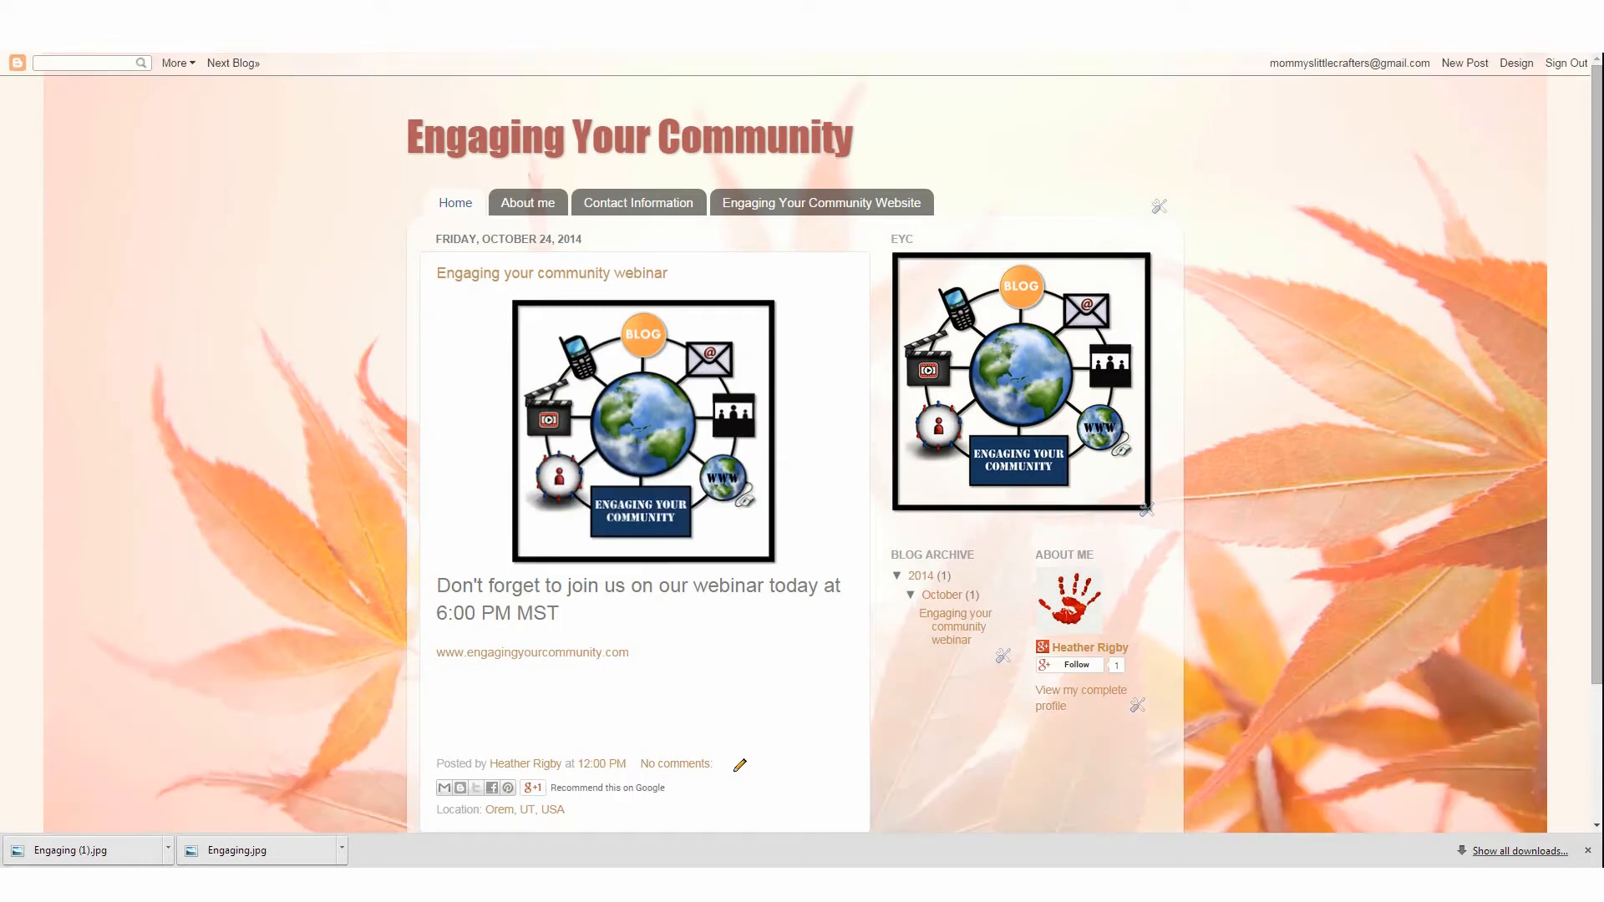
pyautogui.scroll(-2, 1387, 327)
pyautogui.scroll(2, 1275, 454)
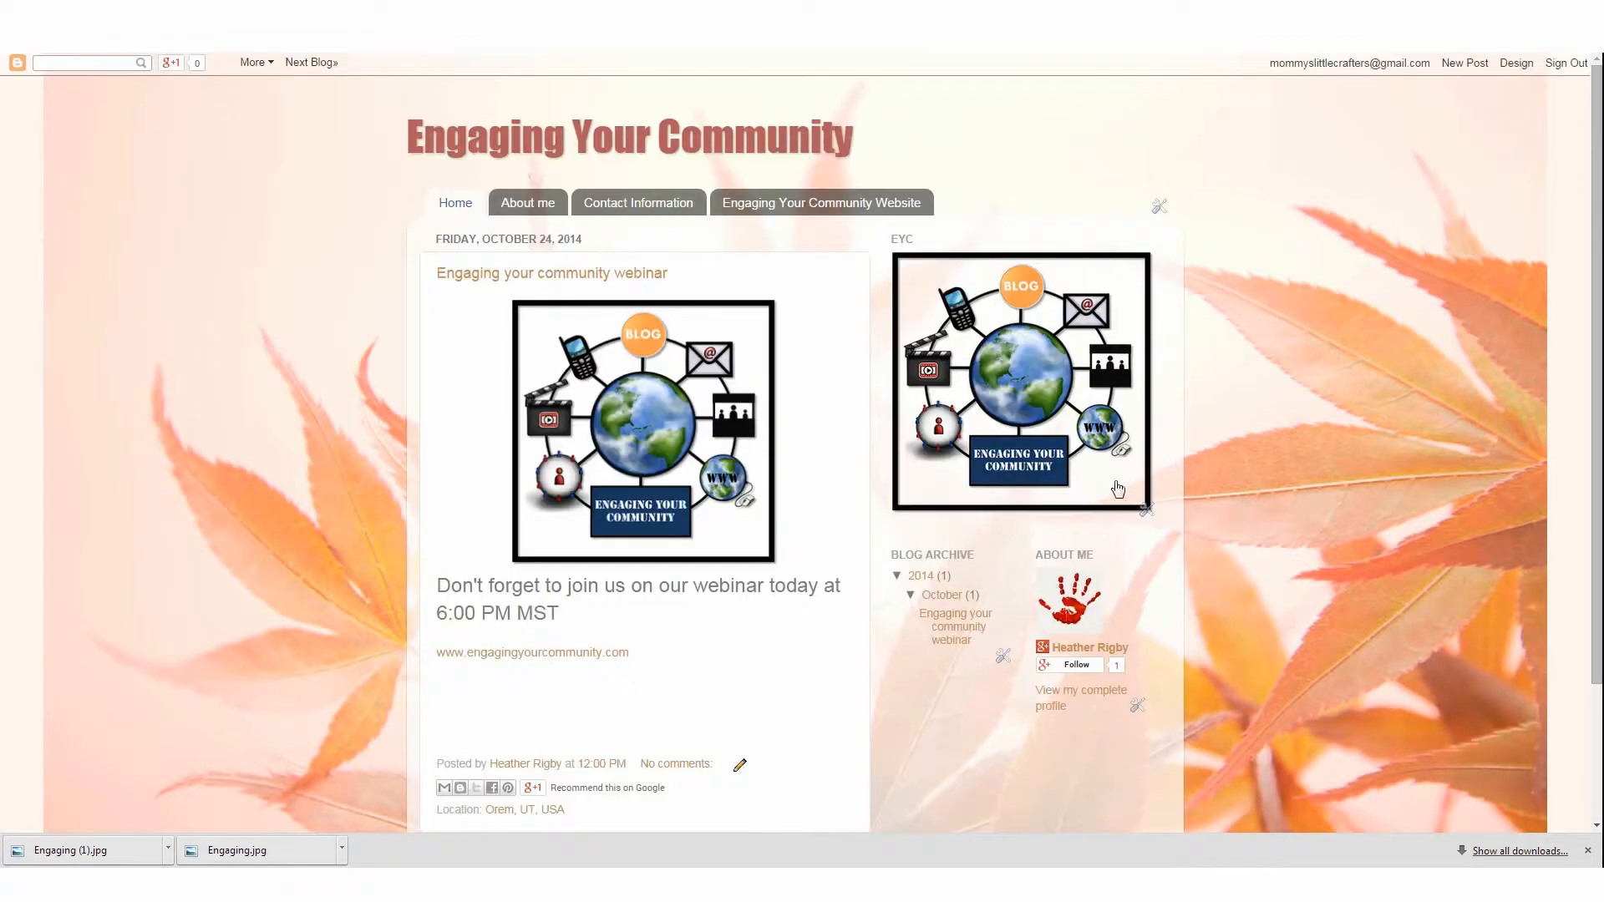
pyautogui.scroll(-2, 1075, 496)
pyautogui.scroll(2, 1075, 495)
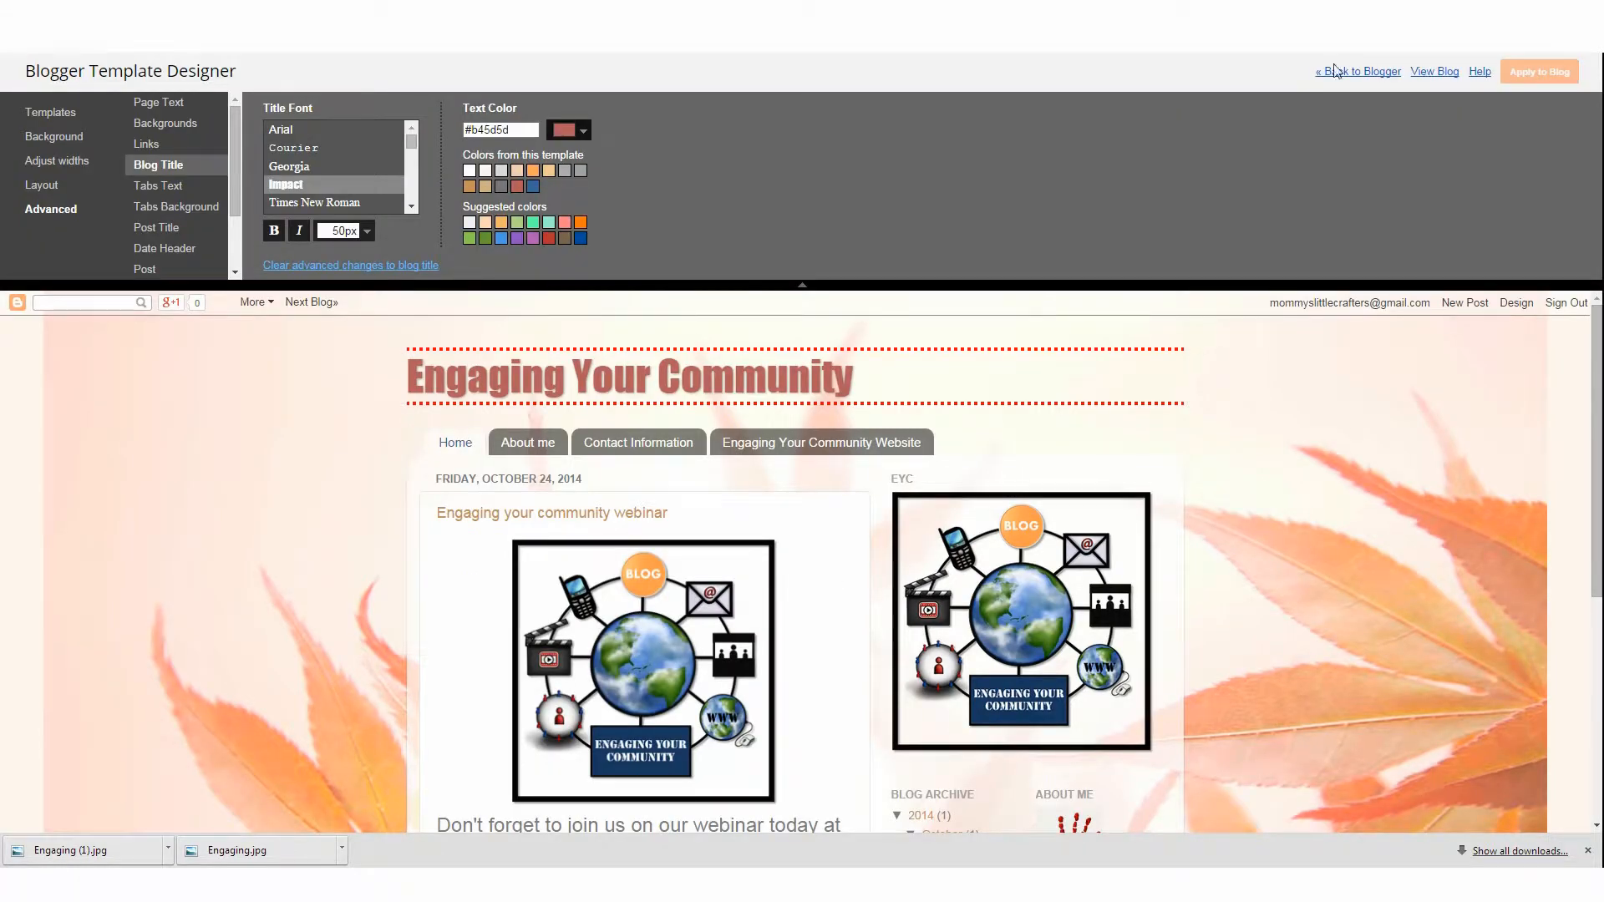
# Go to the blog's Layout and add an Image gadget to the top of the sidebar
pyautogui.click(1335, 71)
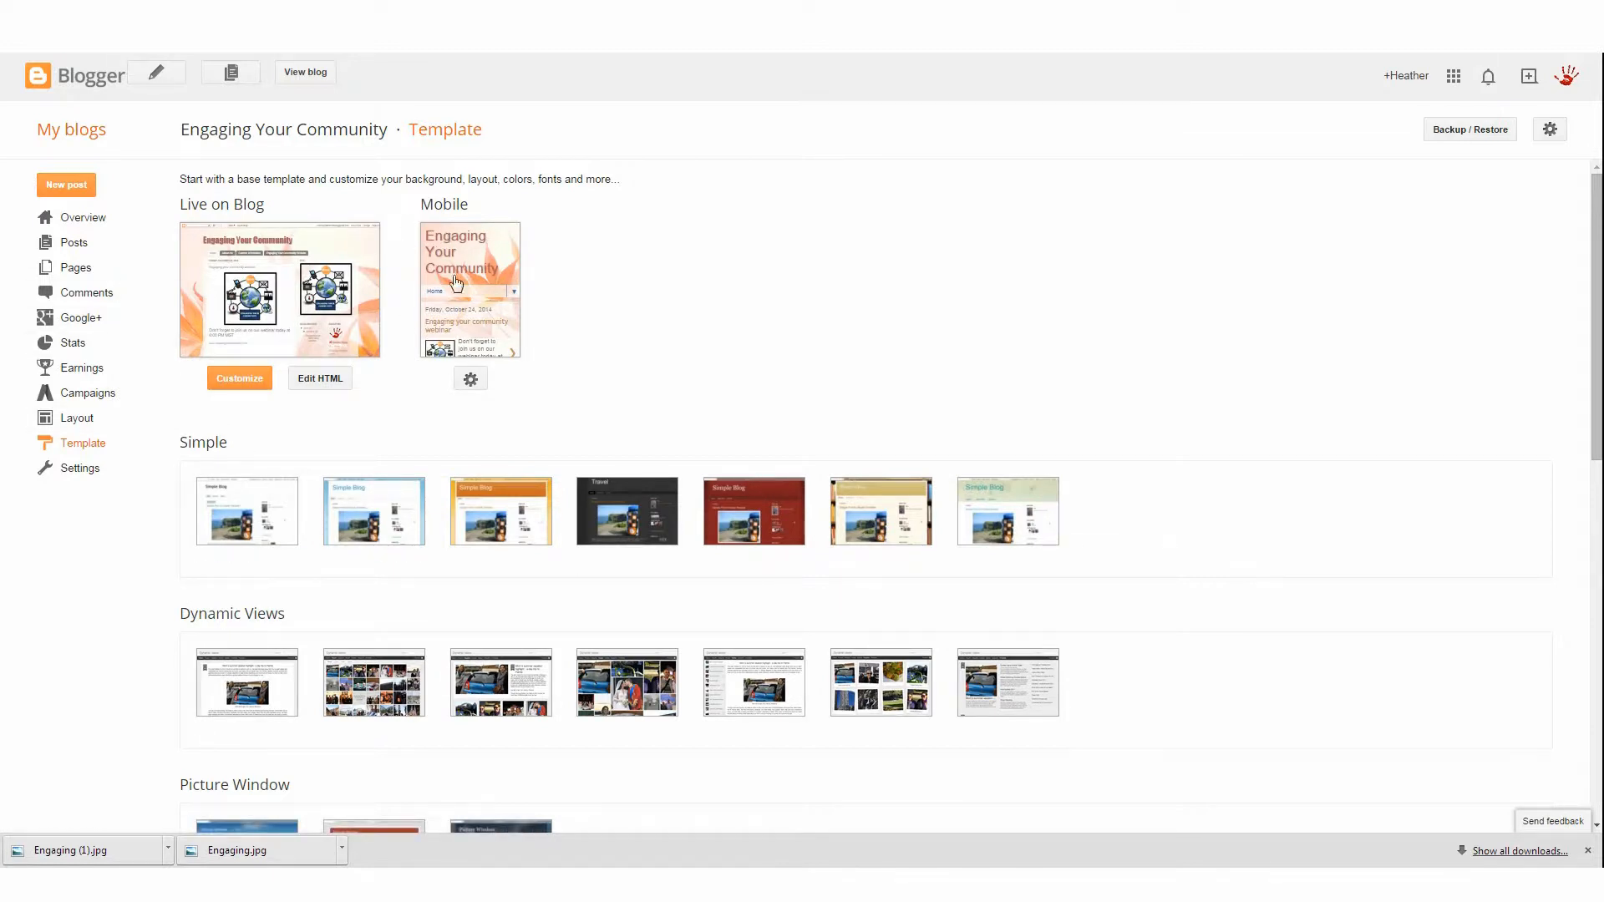
pyautogui.click(85, 425)
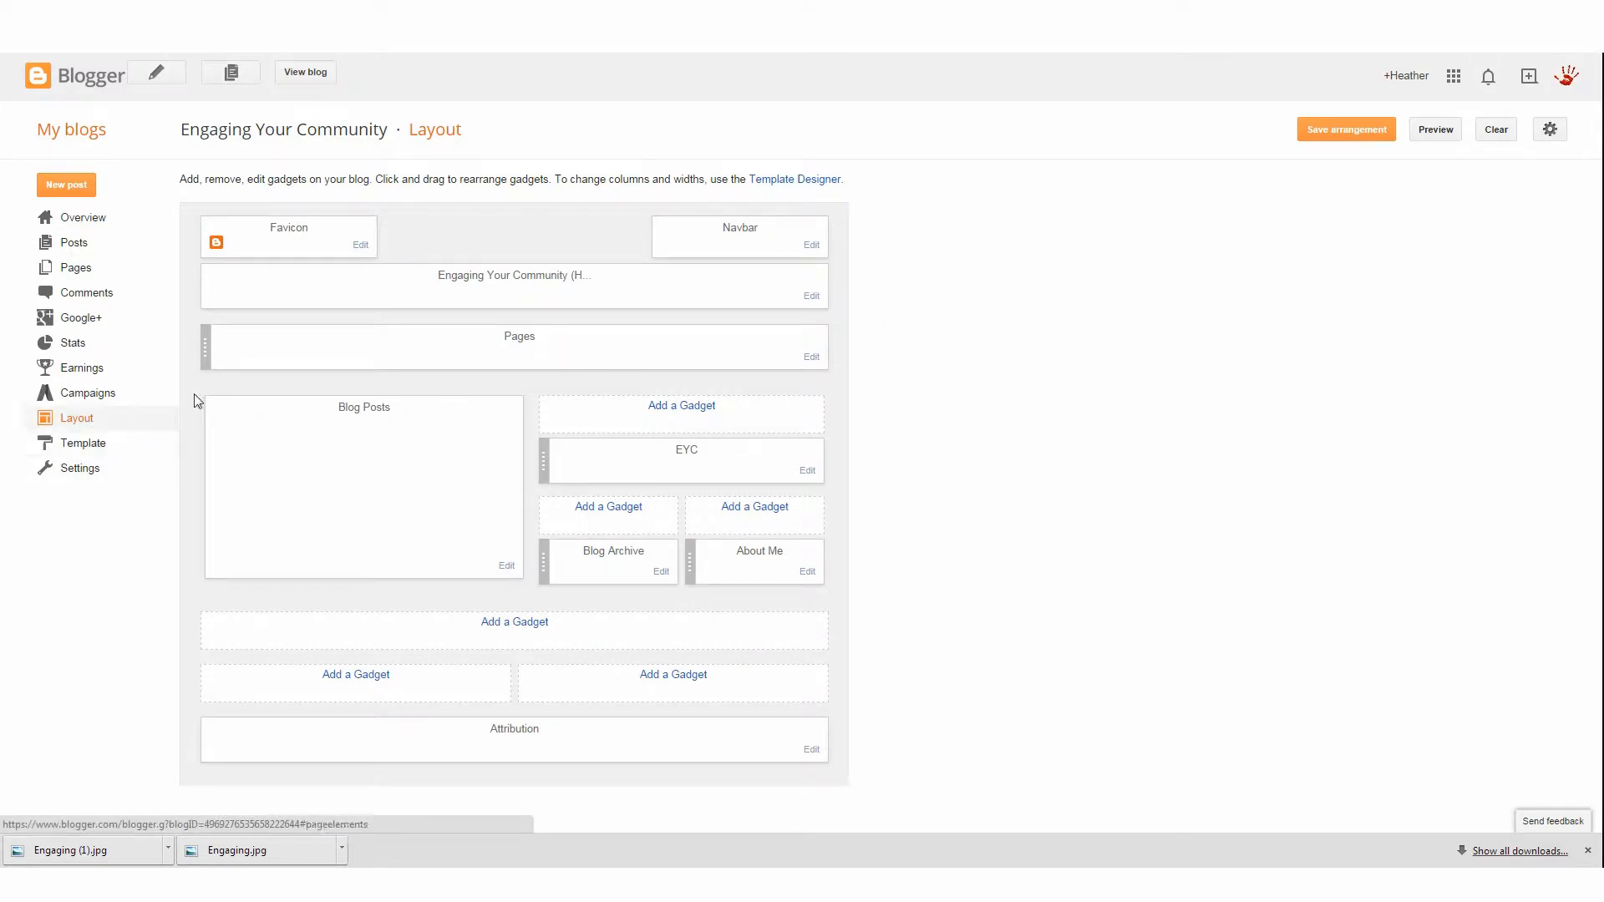
pyautogui.click(661, 412)
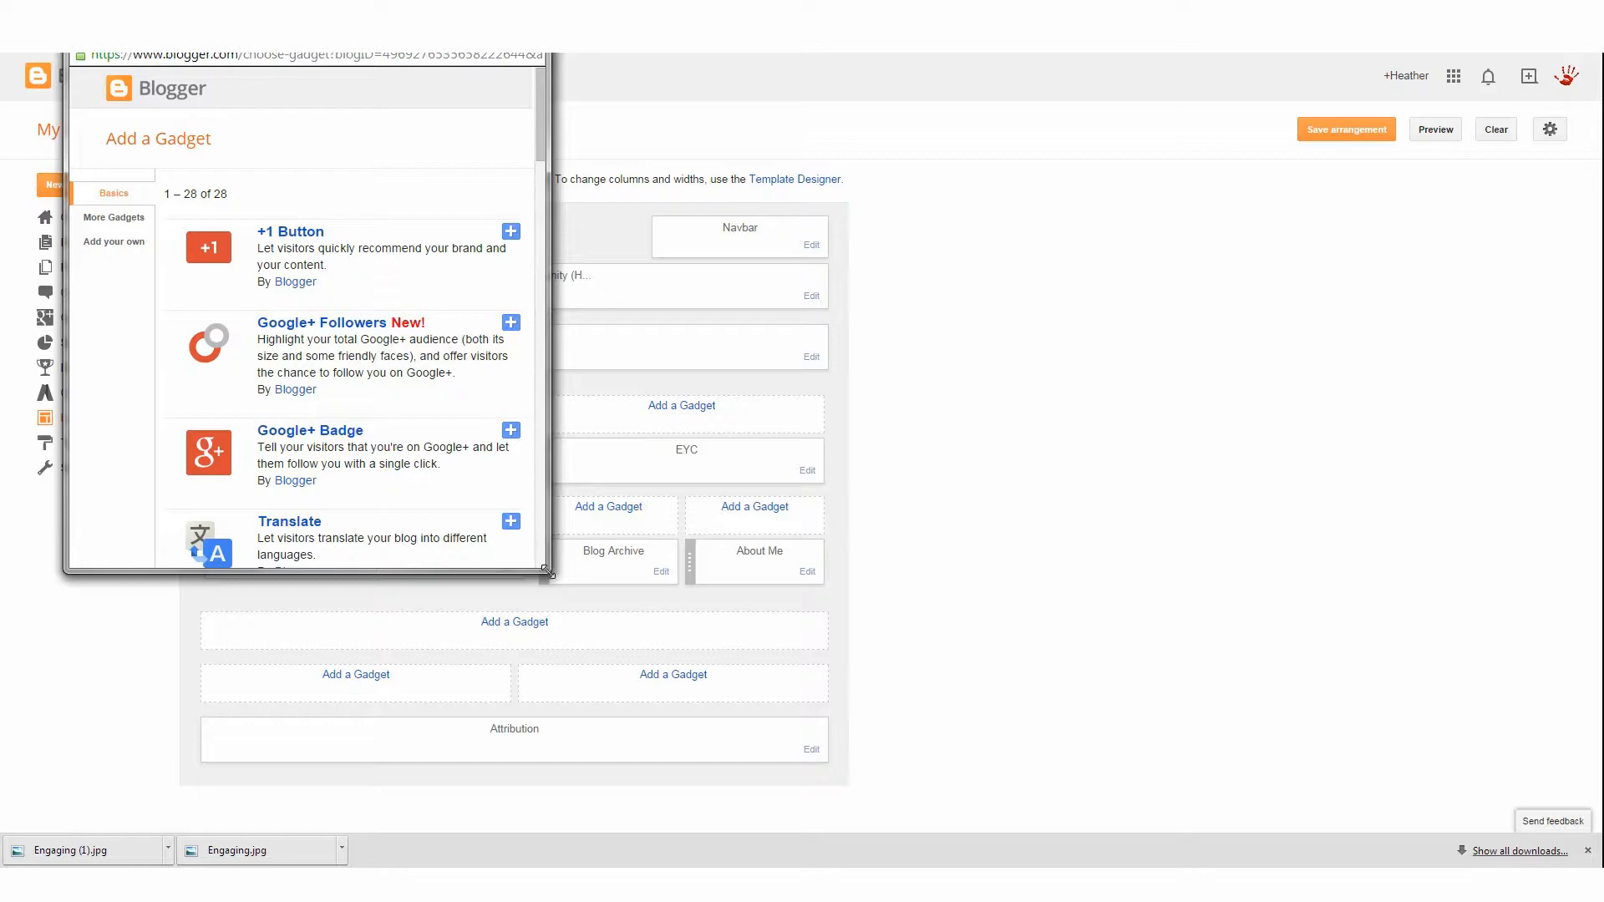
pyautogui.moveTo(549, 572); pyautogui.dragTo(1320, 759)
pyautogui.scroll(-3, 465, 344)
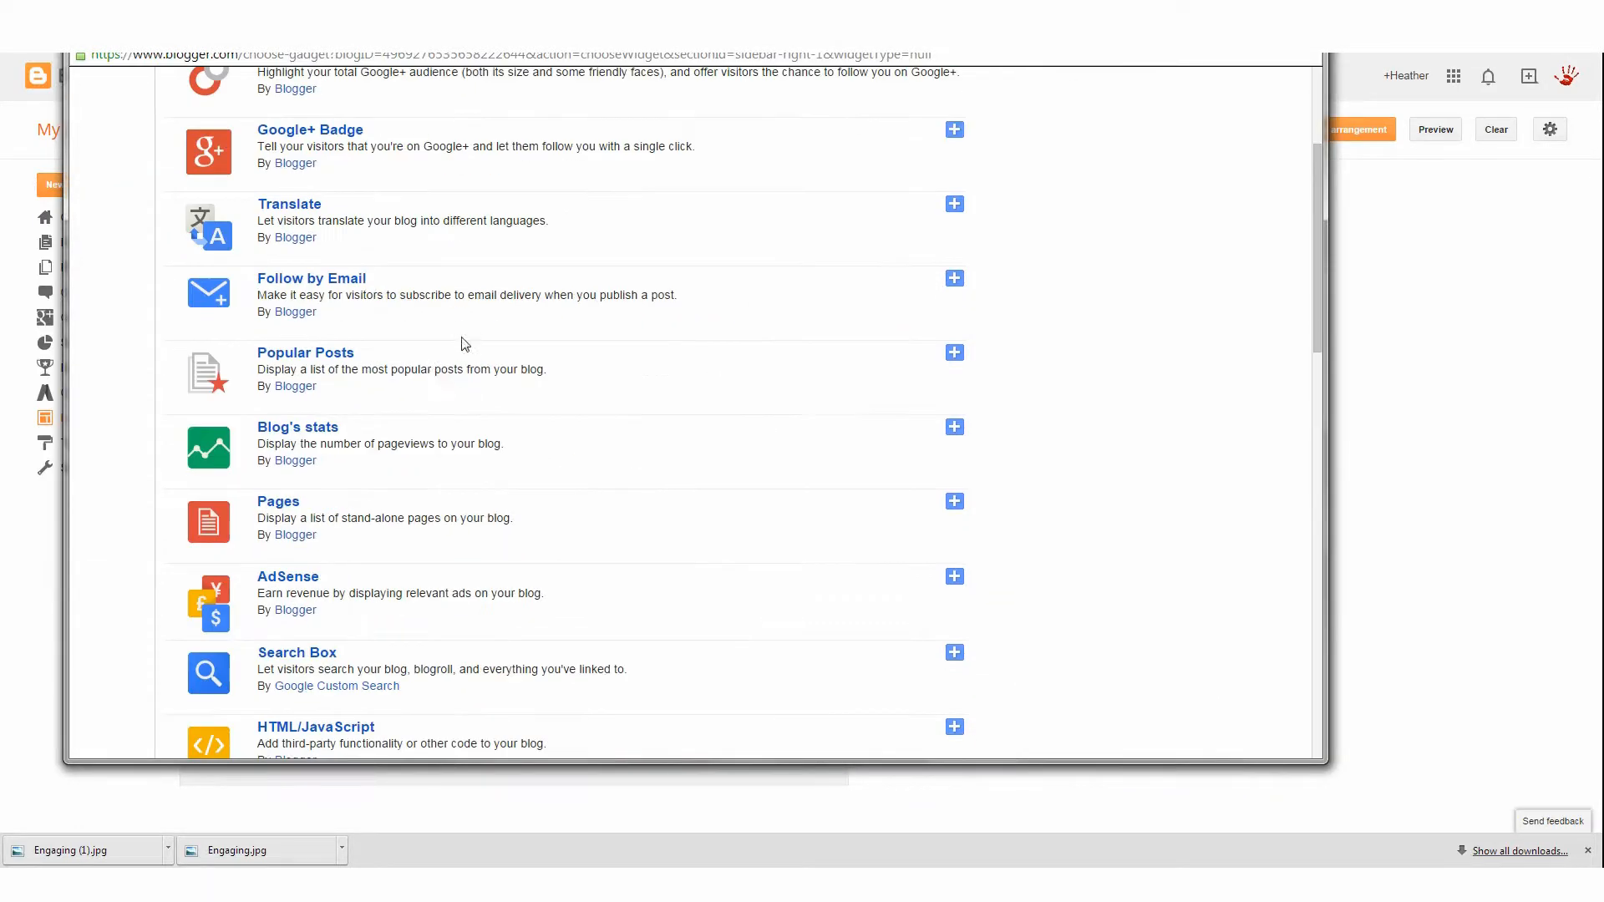
pyautogui.scroll(-15, 466, 344)
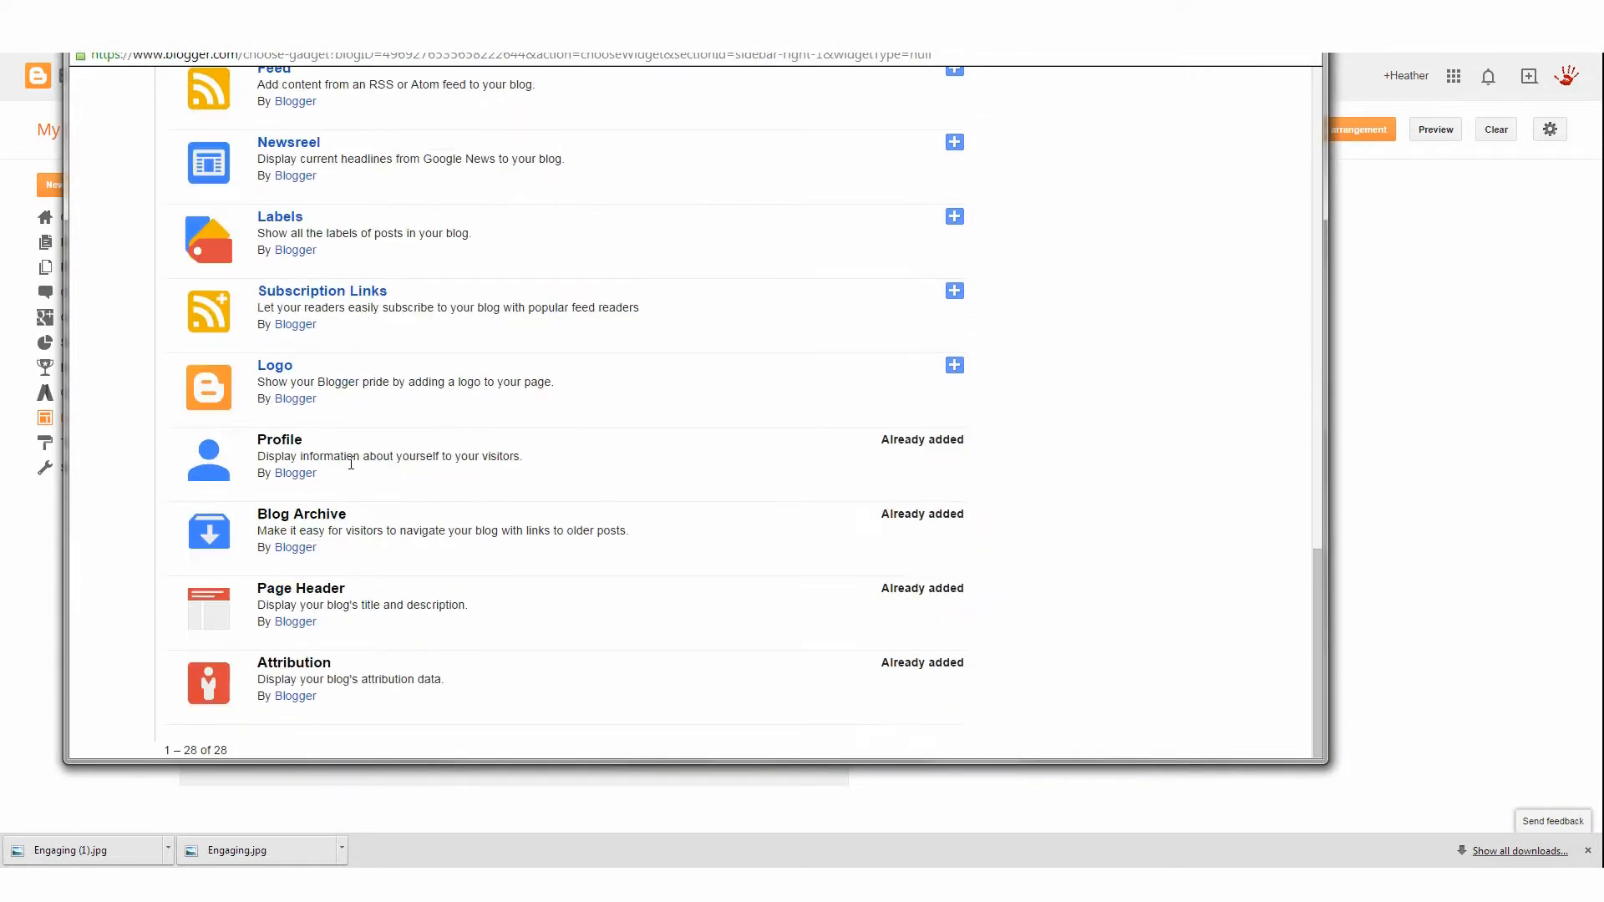
pyautogui.scroll(18, 351, 464)
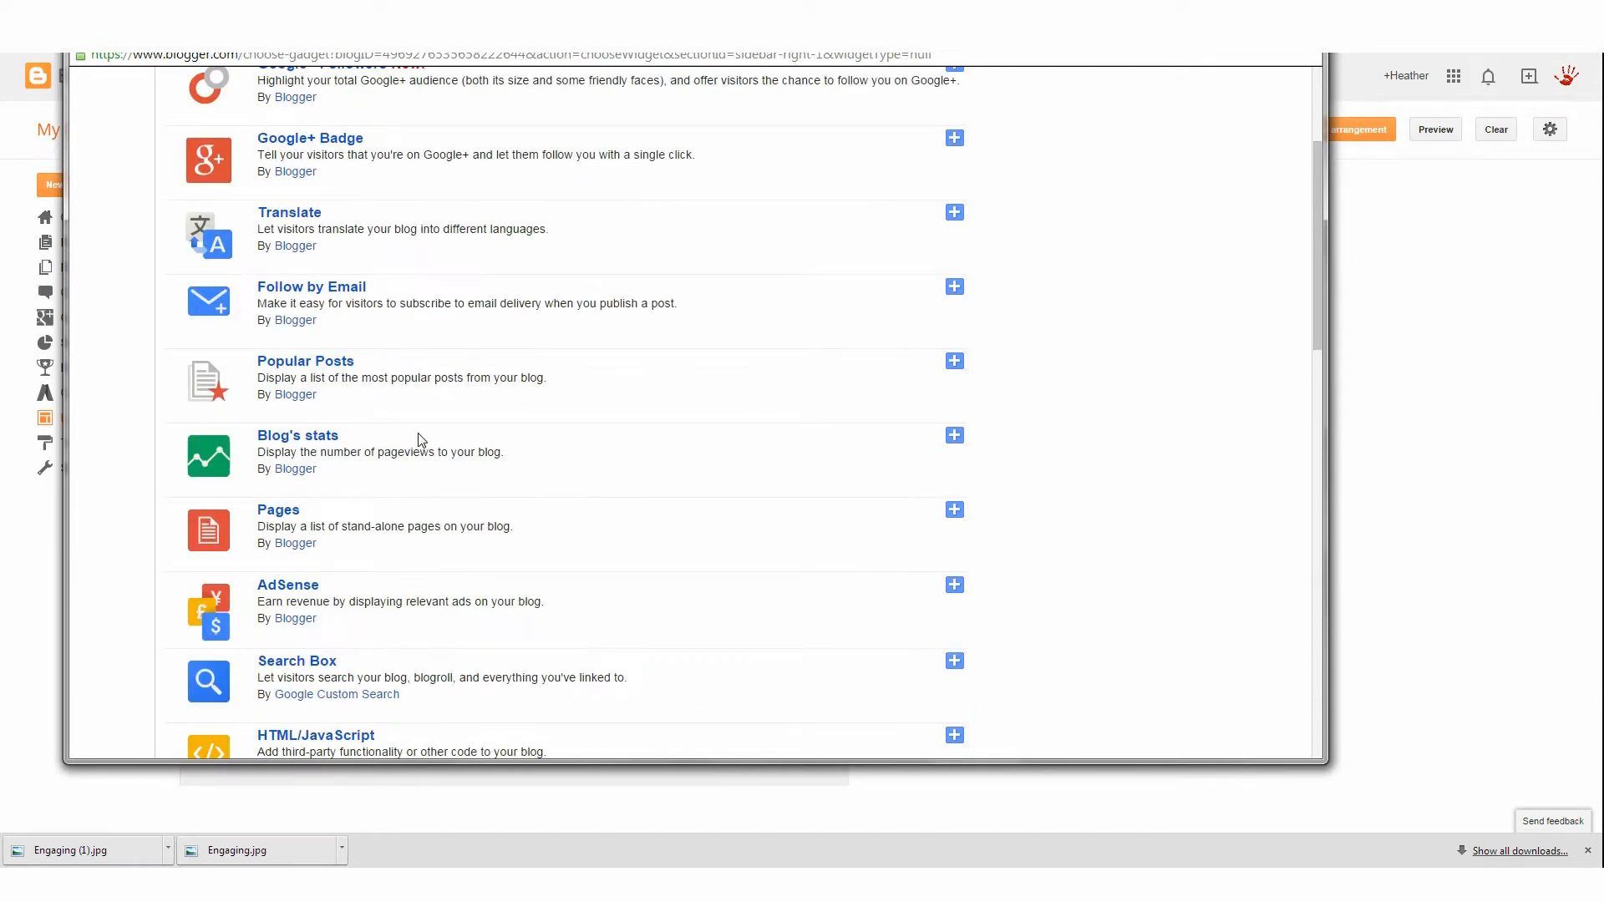
pyautogui.scroll(-7, 422, 440)
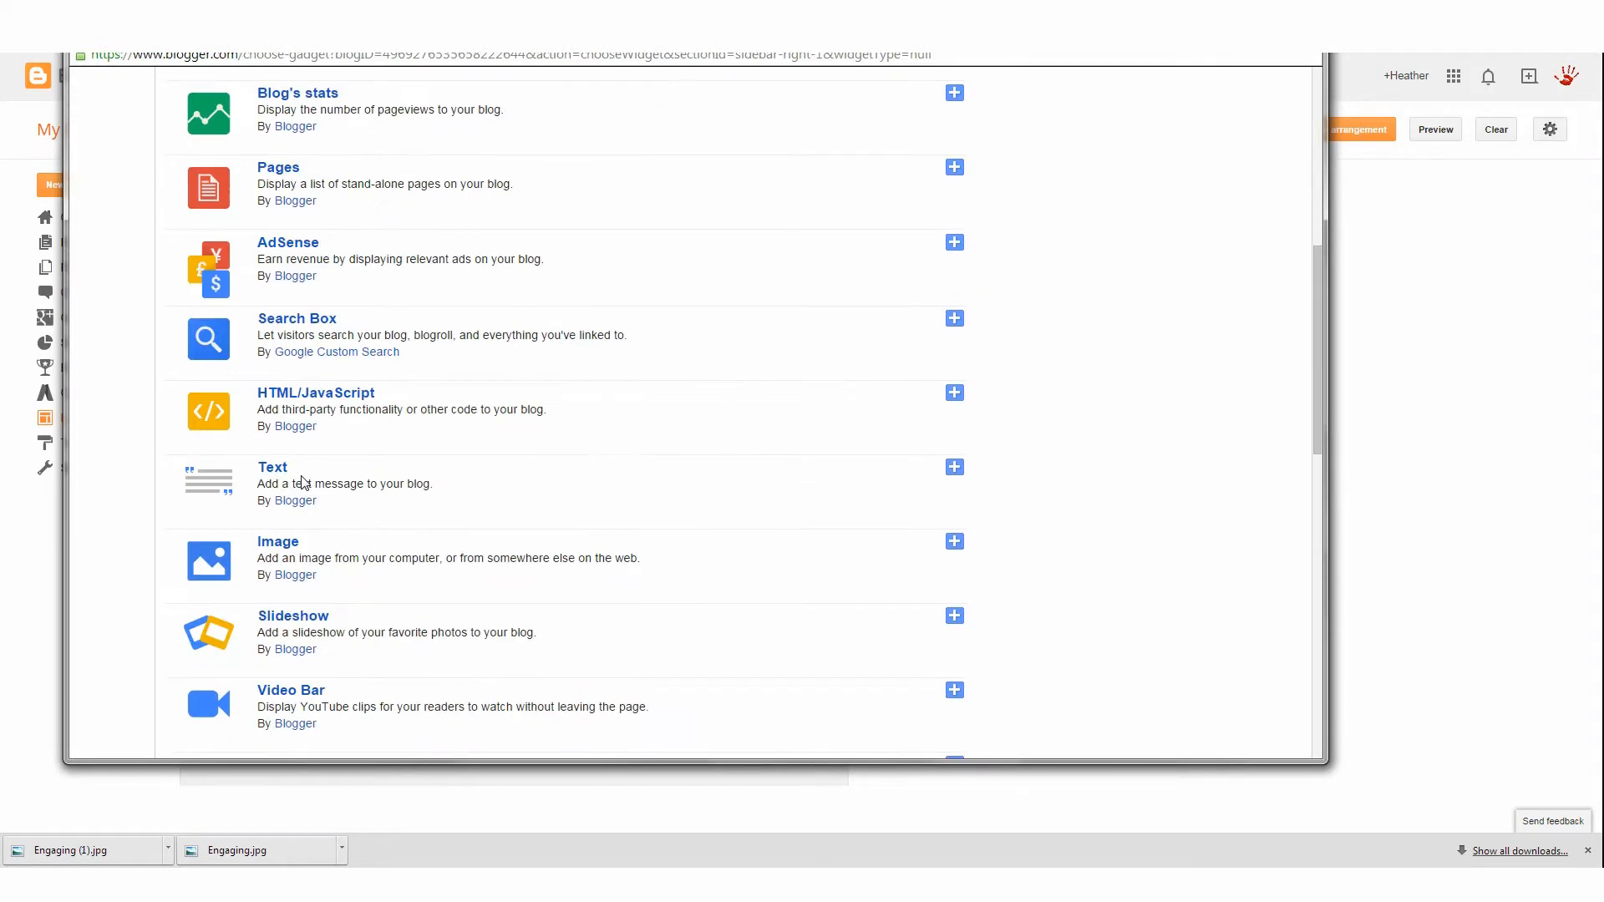
pyautogui.scroll(-2, 276, 478)
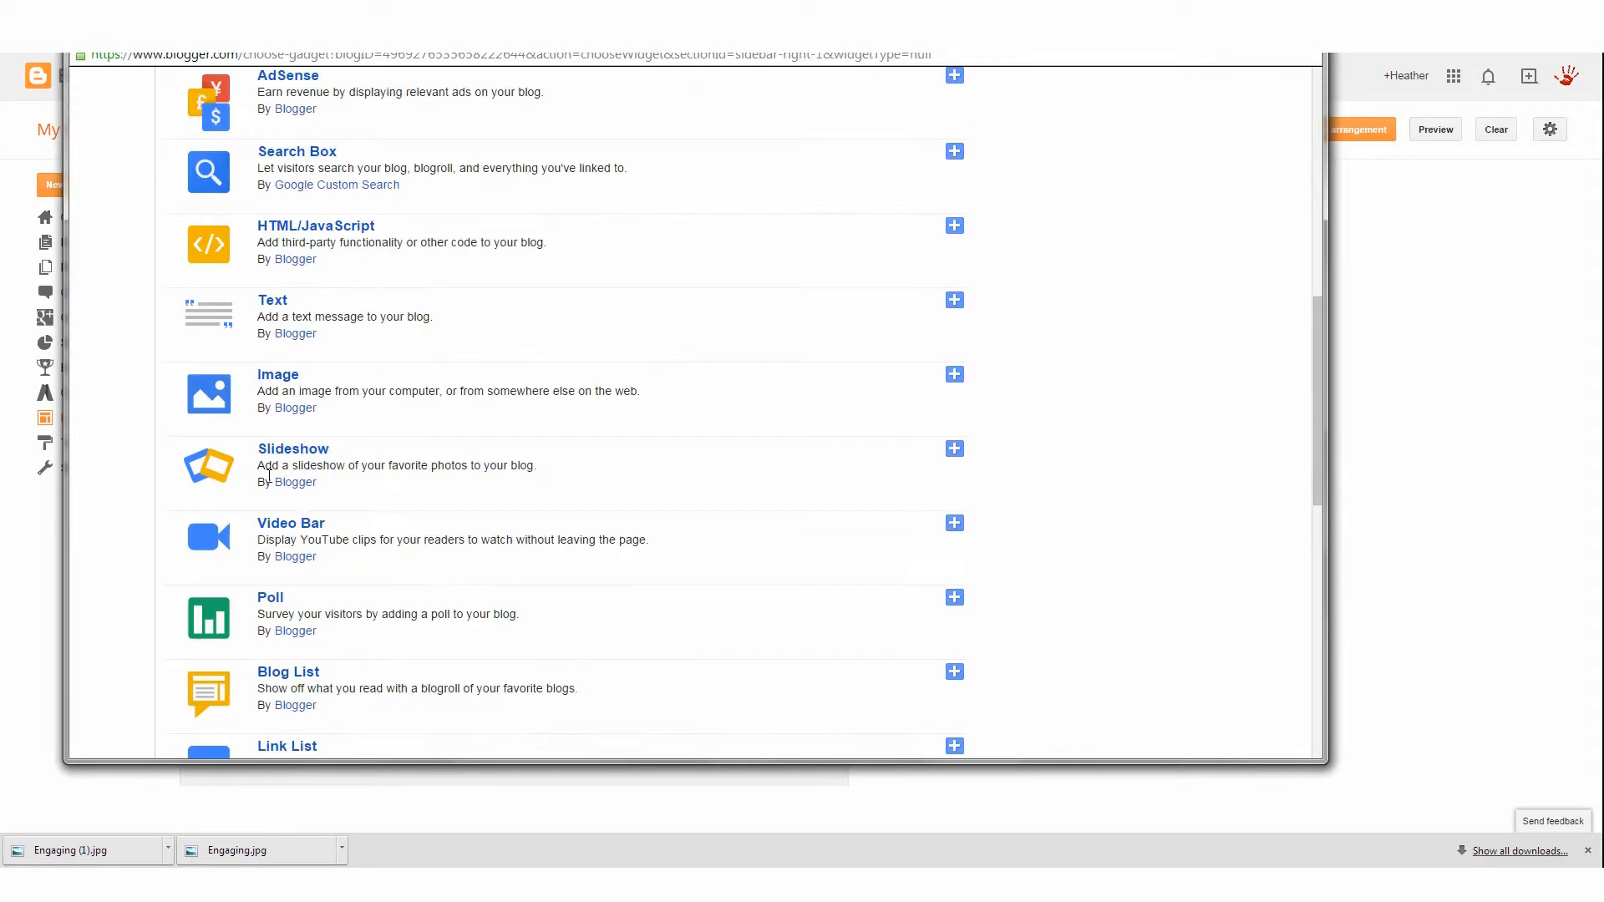
pyautogui.click(954, 377)
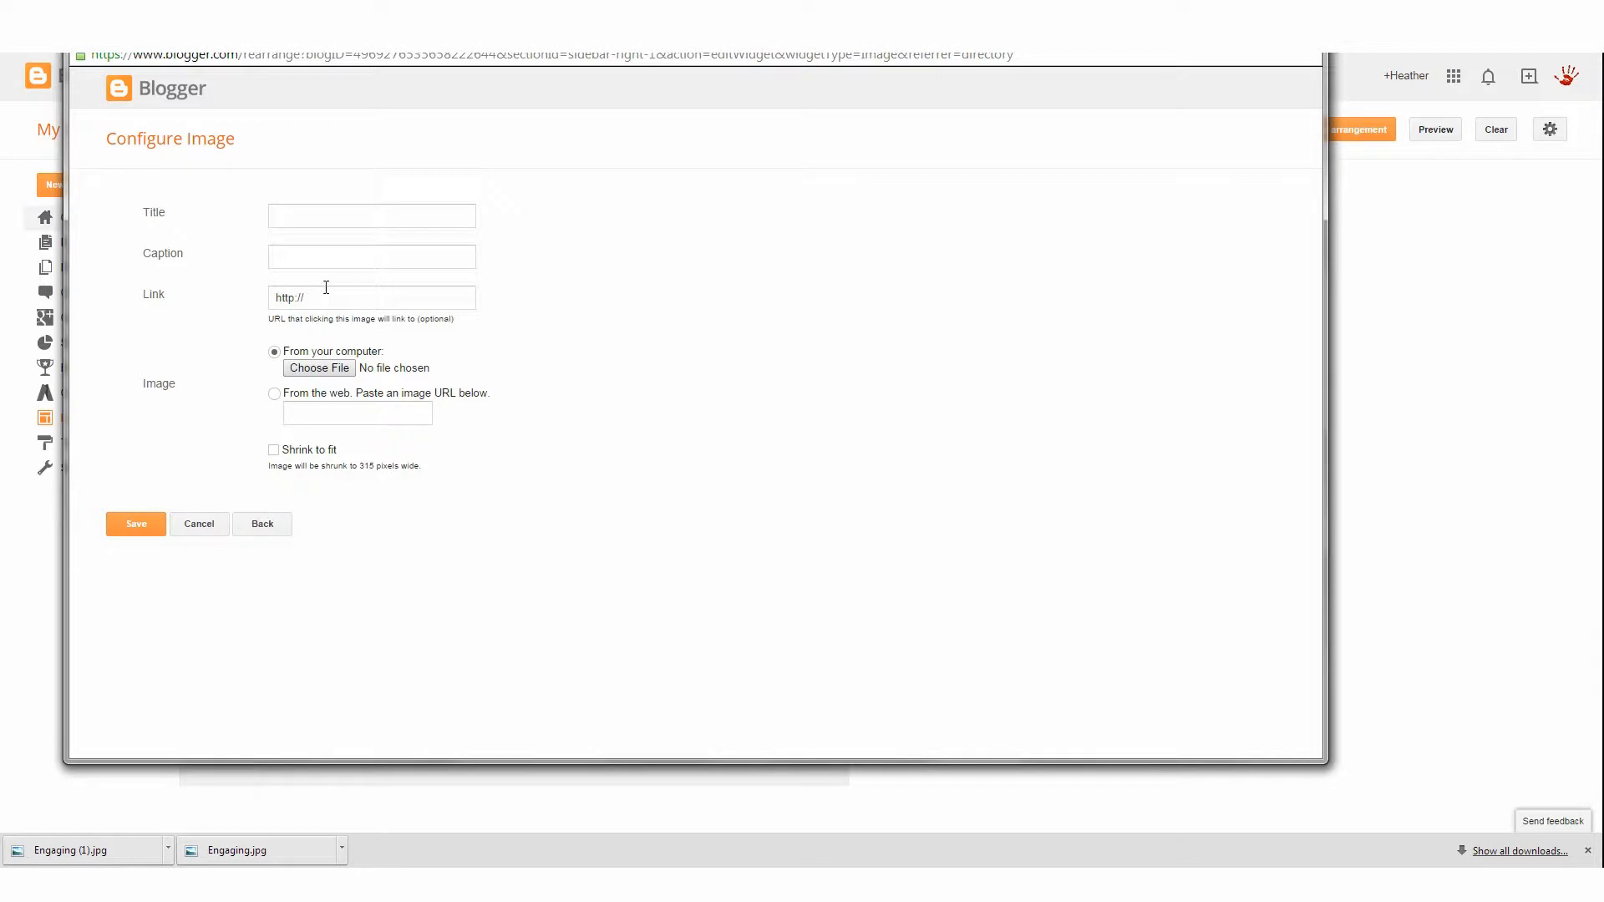
# Upload a waterfall JPEG image from the Desktop for the Image gadget
pyautogui.click(310, 374)
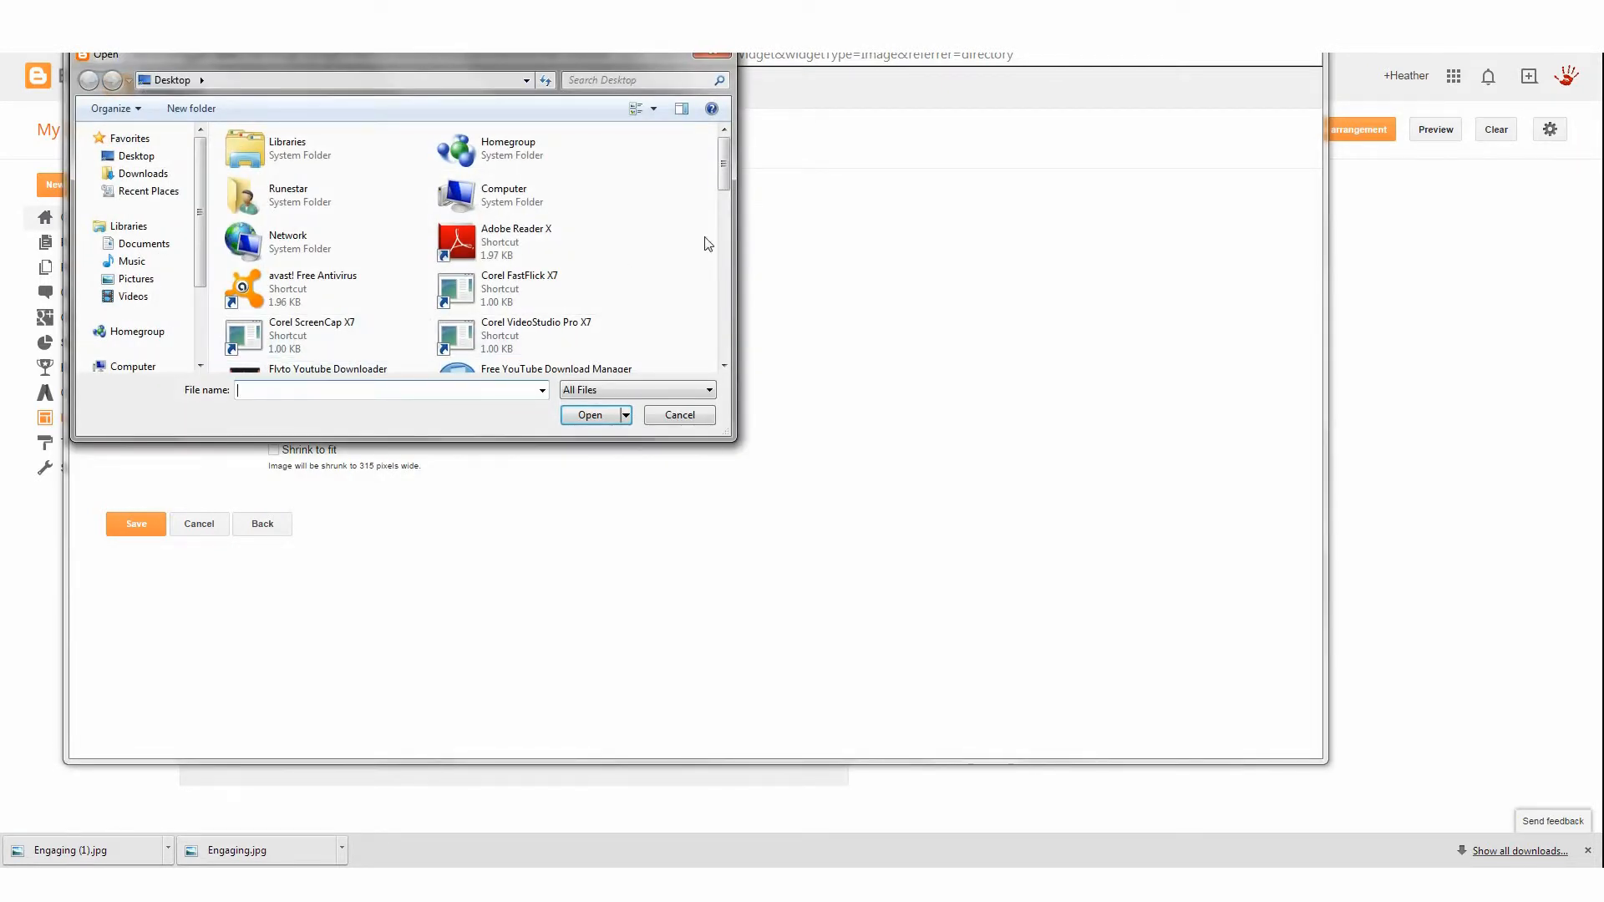
pyautogui.moveTo(722, 176); pyautogui.dragTo(715, 279)
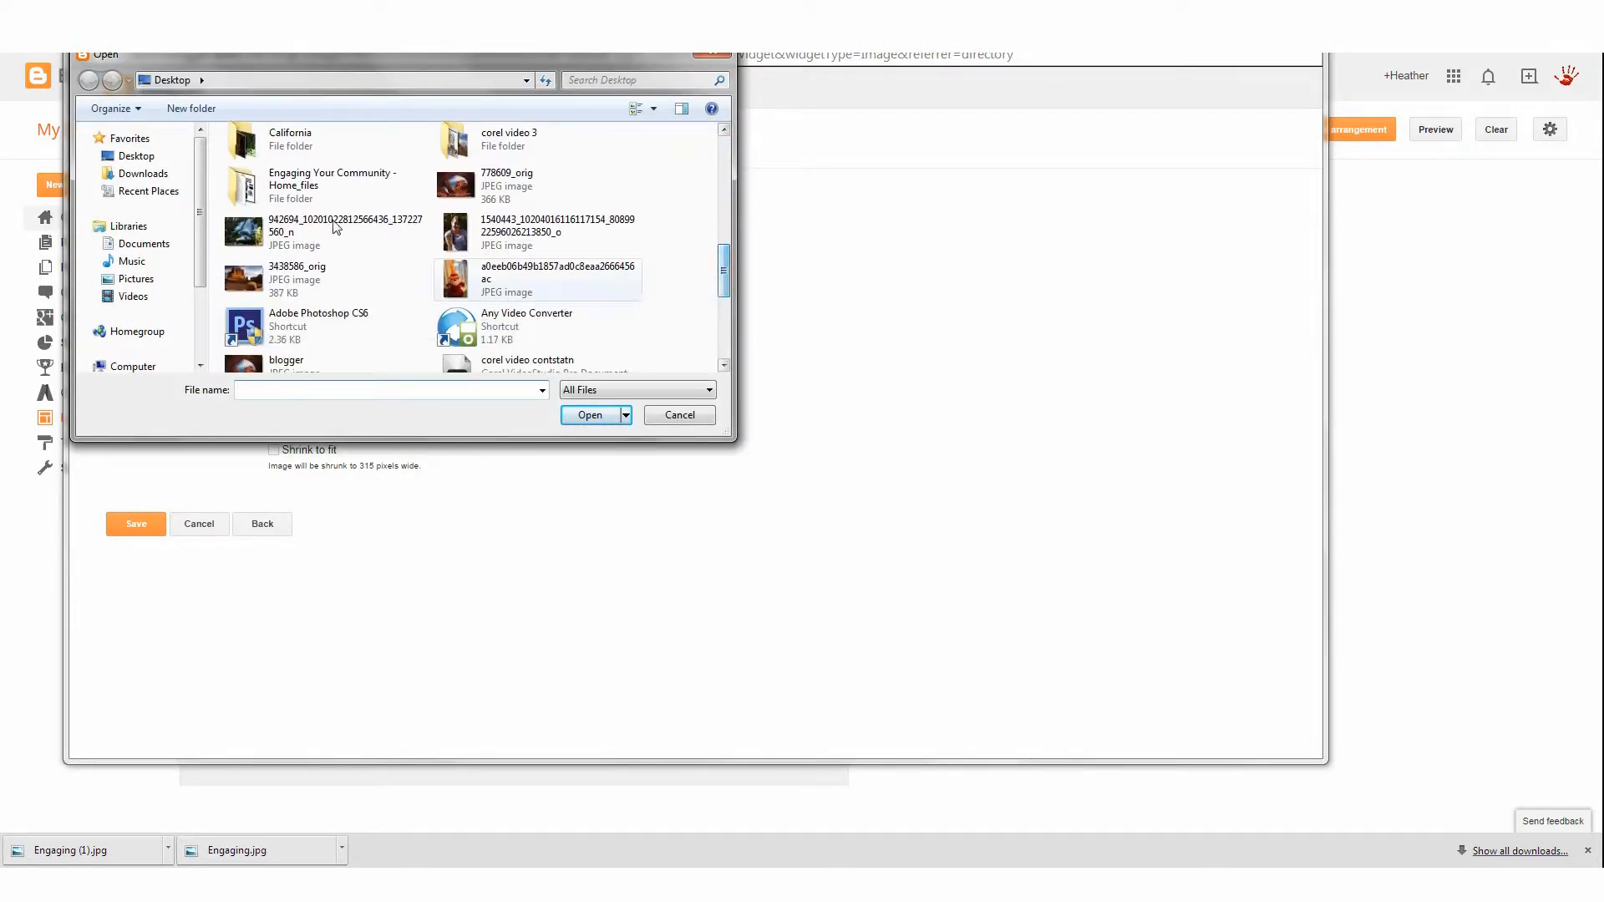
pyautogui.doubleClick(247, 244)
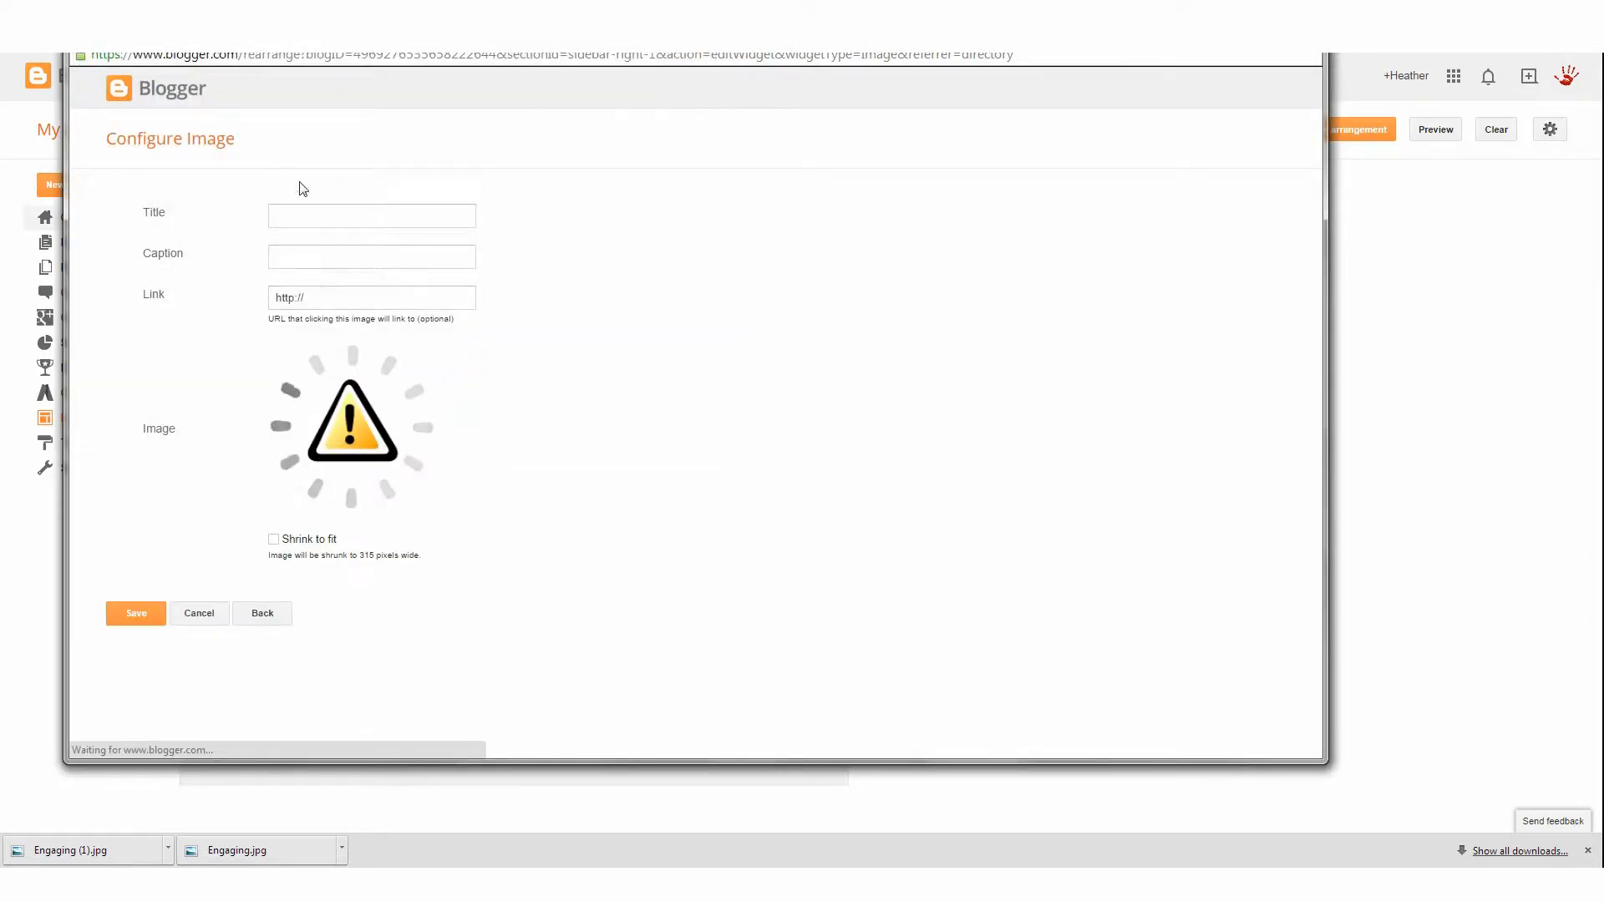
pyautogui.click(316, 301)
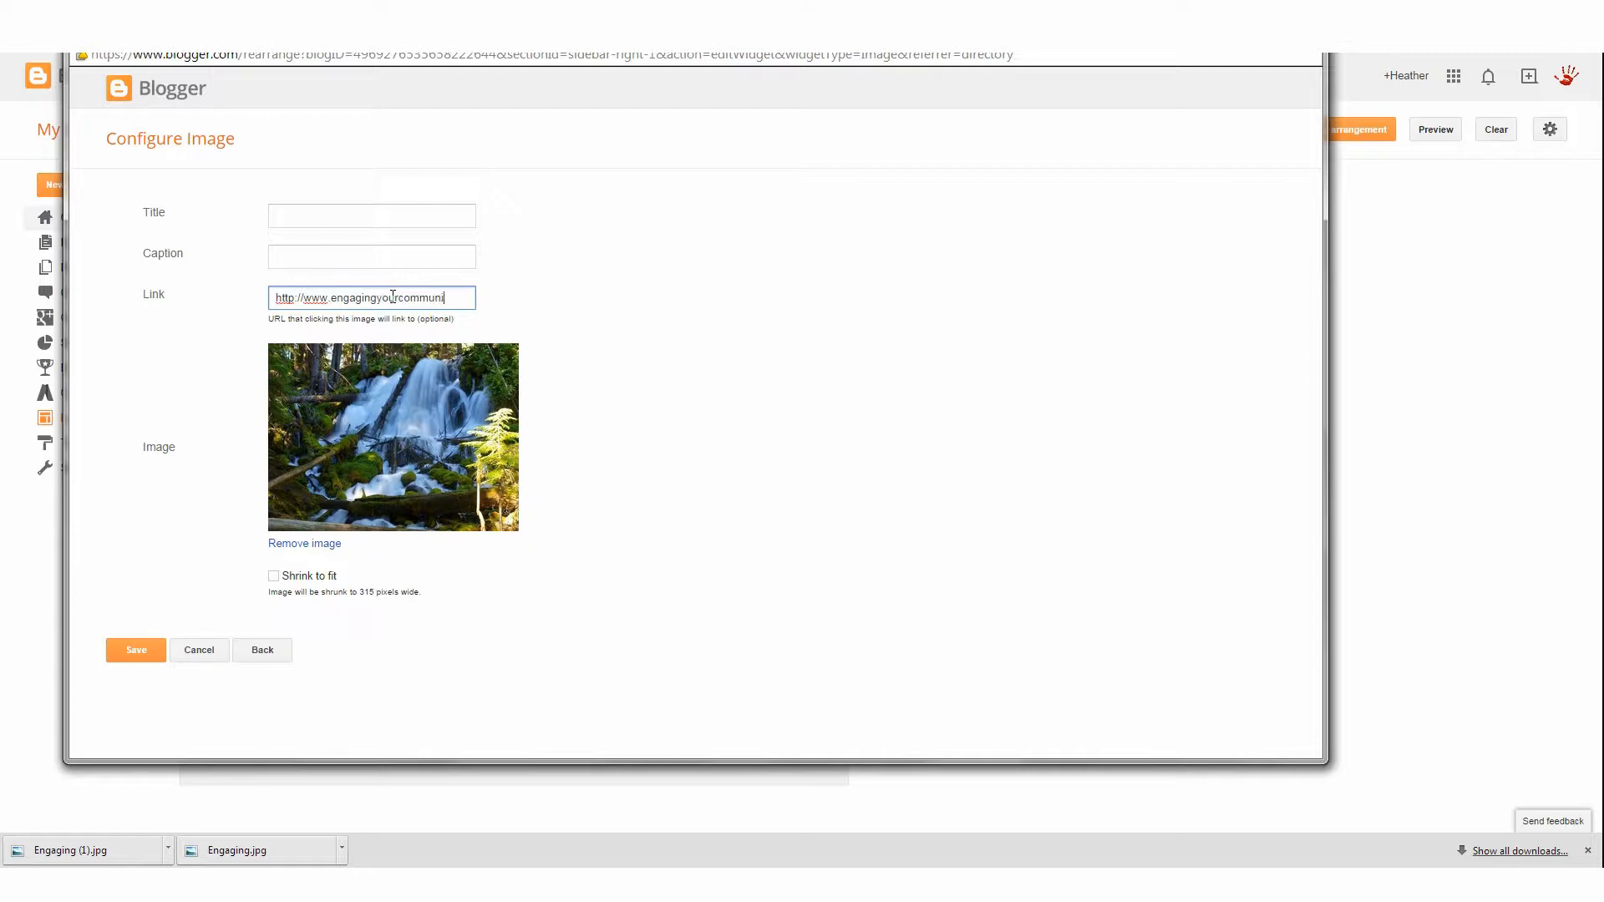
pyautogui.write('.com')
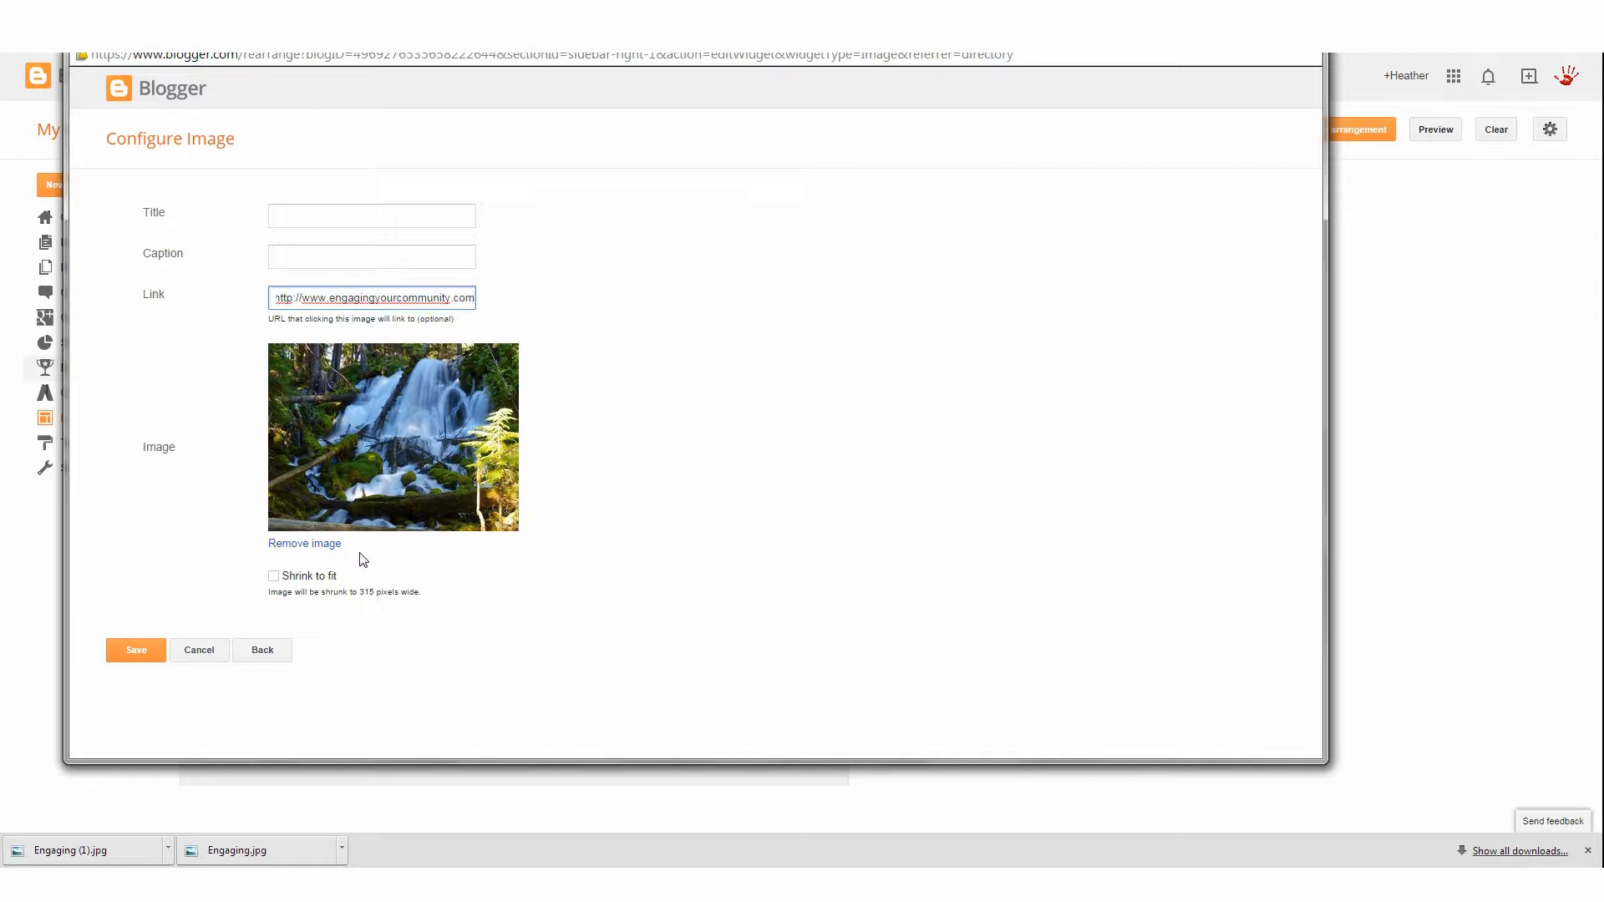
pyautogui.click(213, 652)
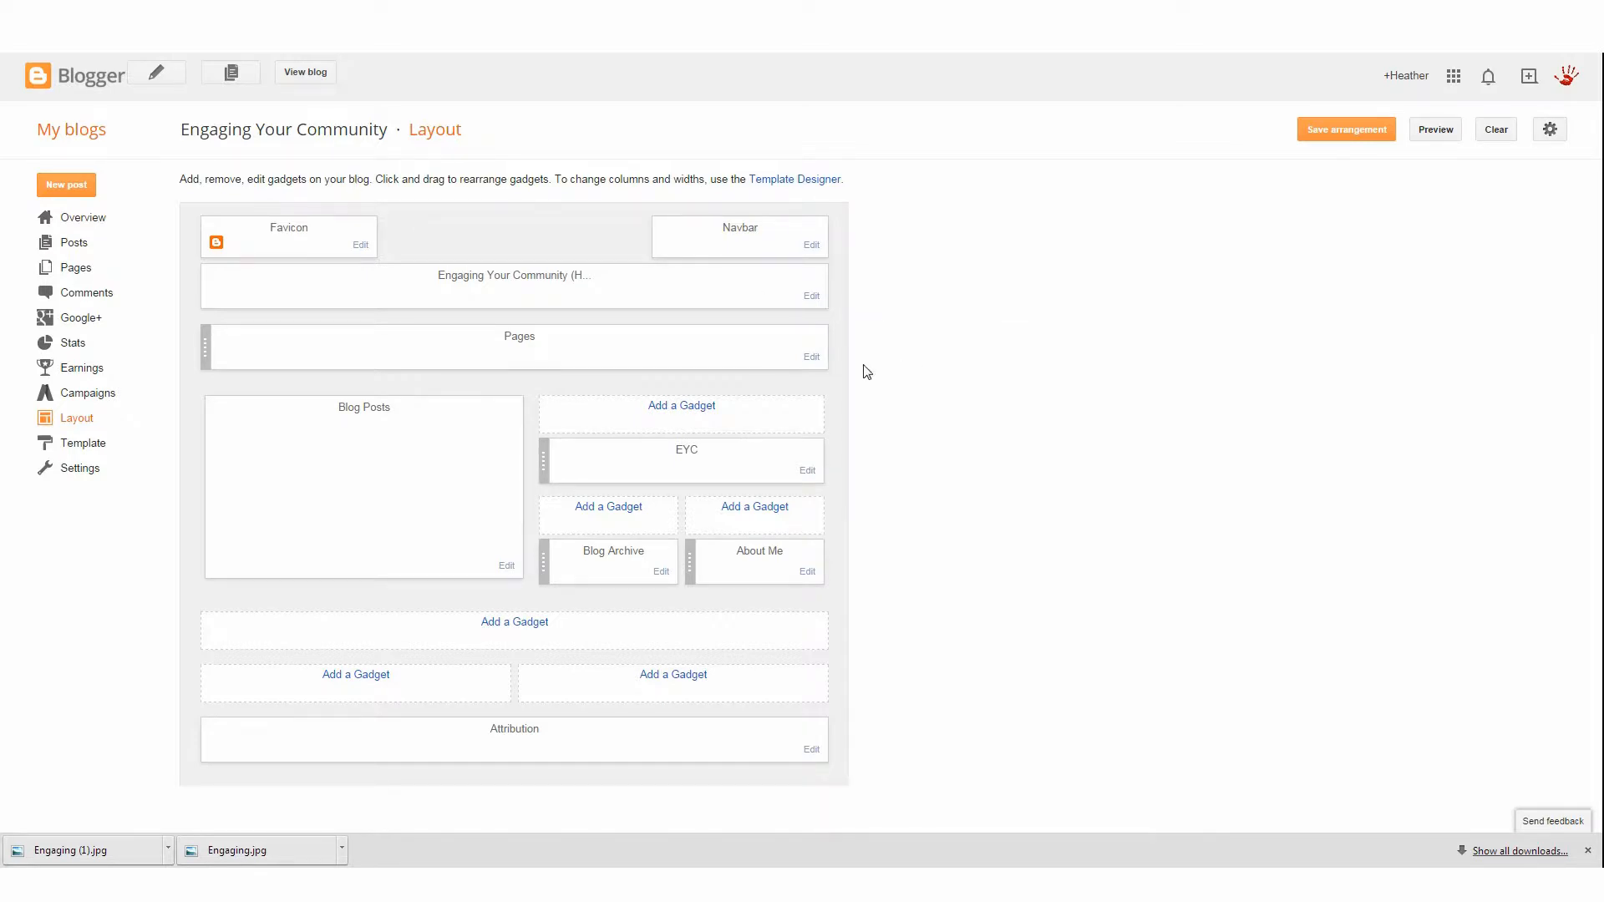
# View the blog and test where the EYC sidebar image links to, then return to the layout
pyautogui.click(305, 72)
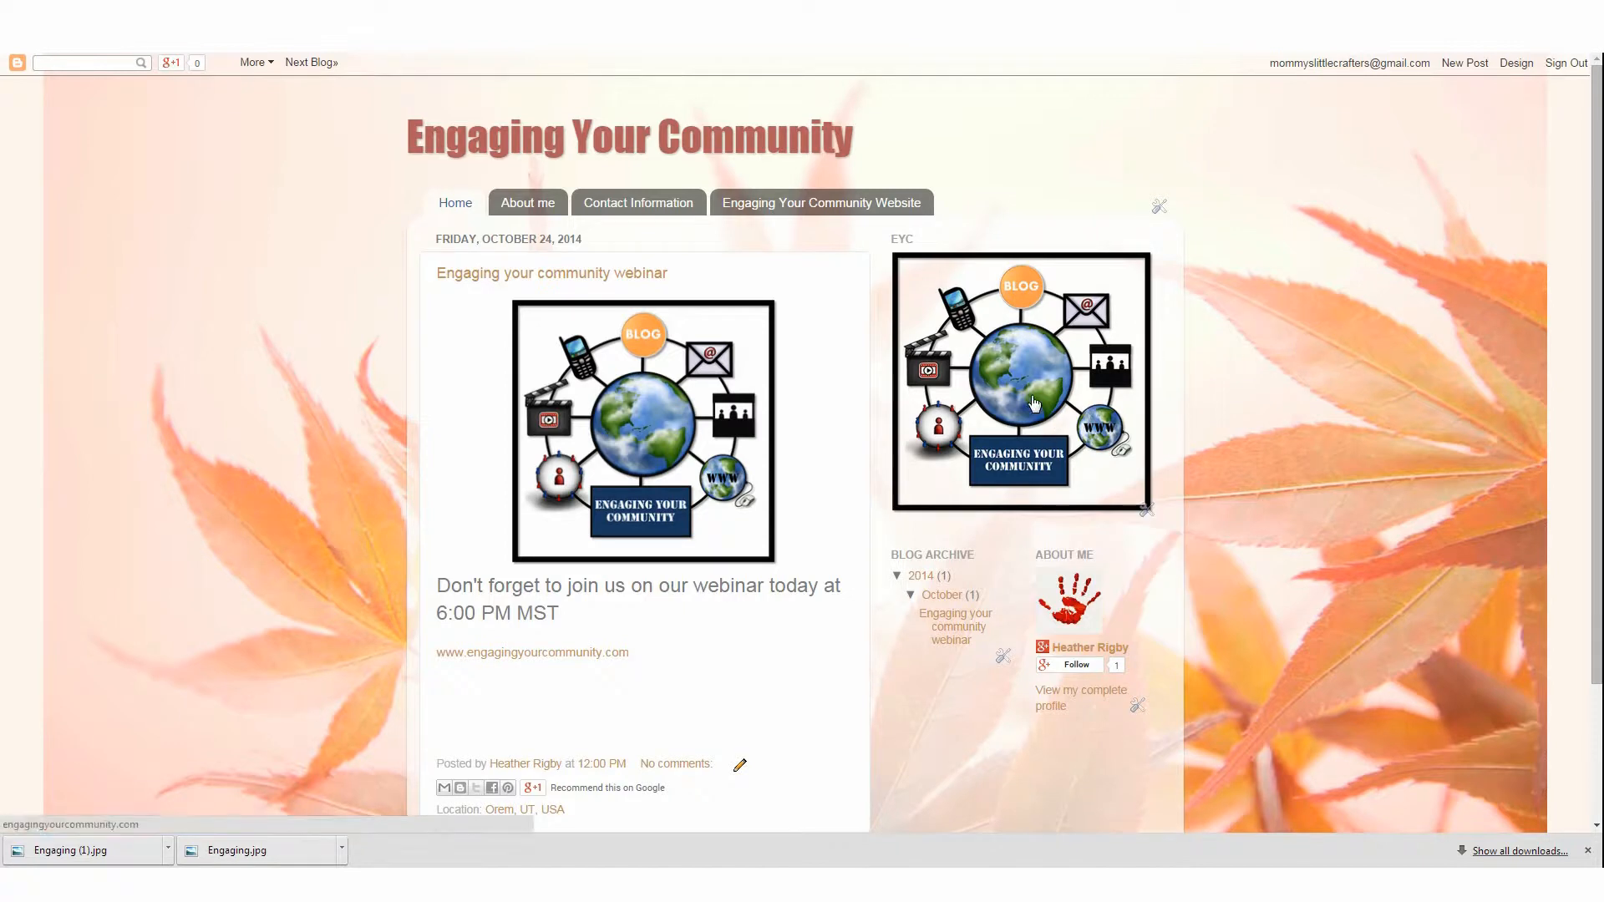
pyautogui.click(1010, 352)
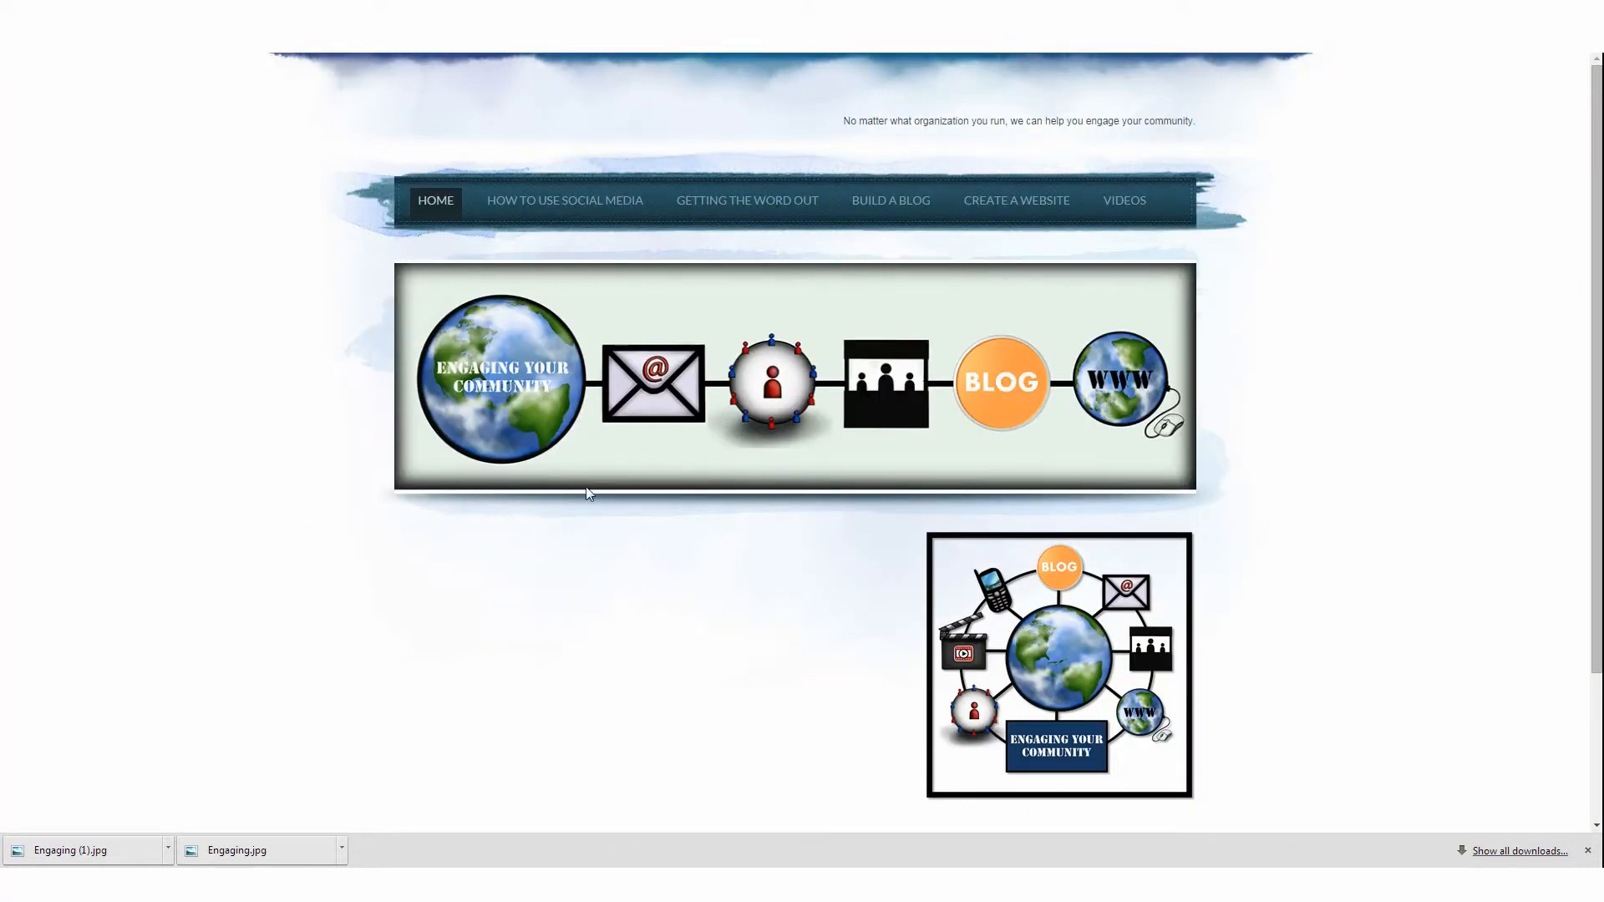
pyautogui.hotkey('ctrl', 'Tab')
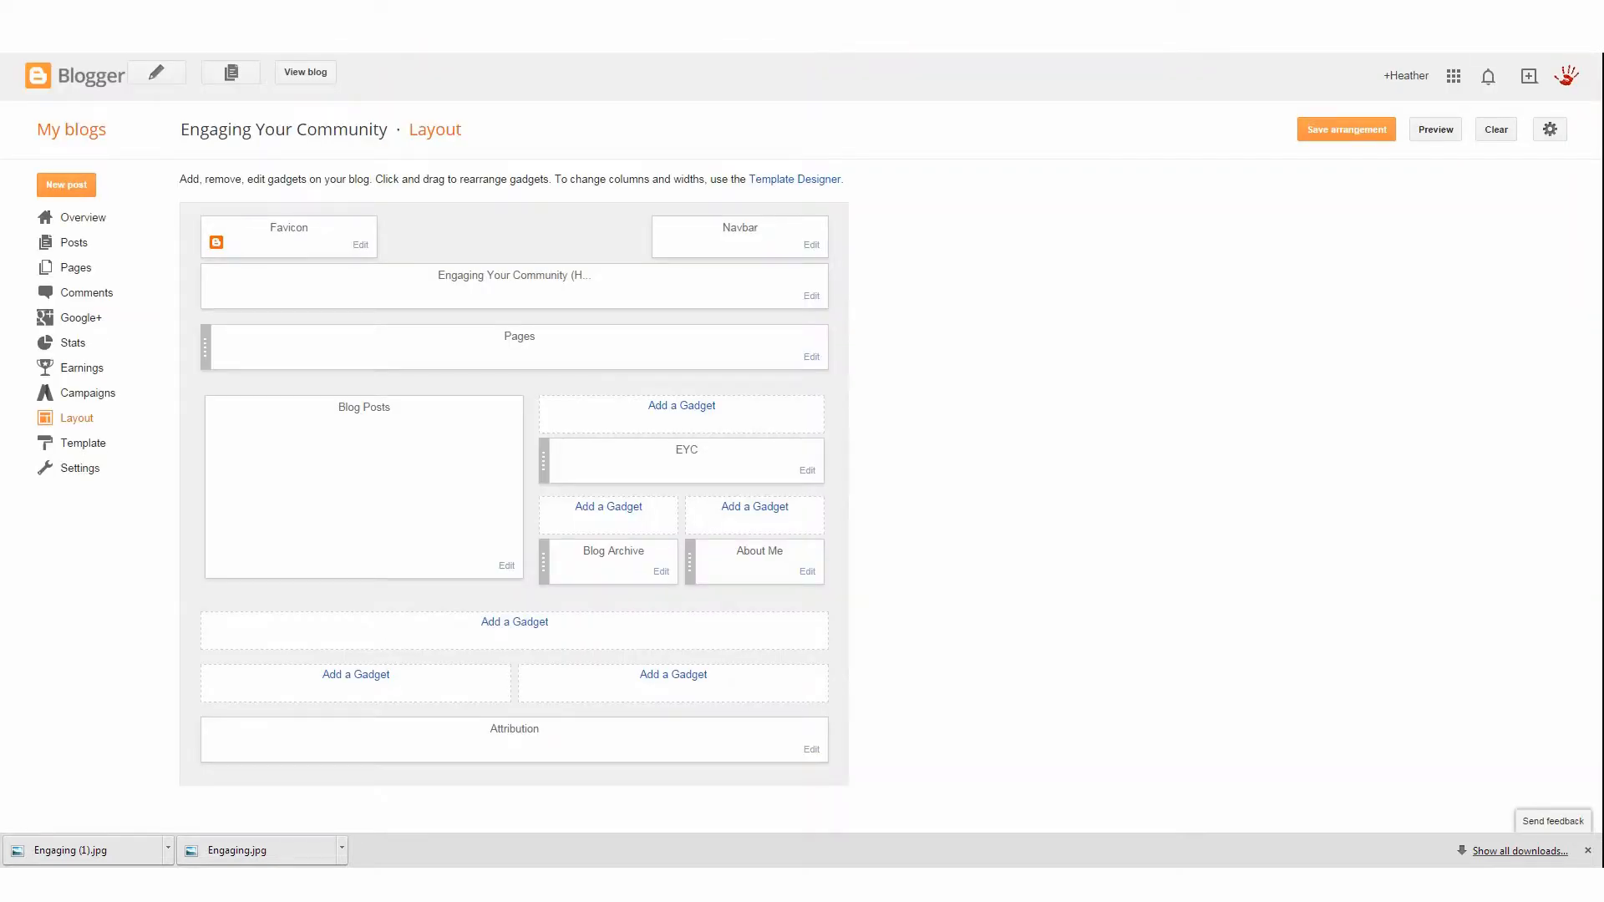
# Browse the More Gadgets catalog and add a Daily Calendar gadget to the top of the sidebar
pyautogui.click(693, 410)
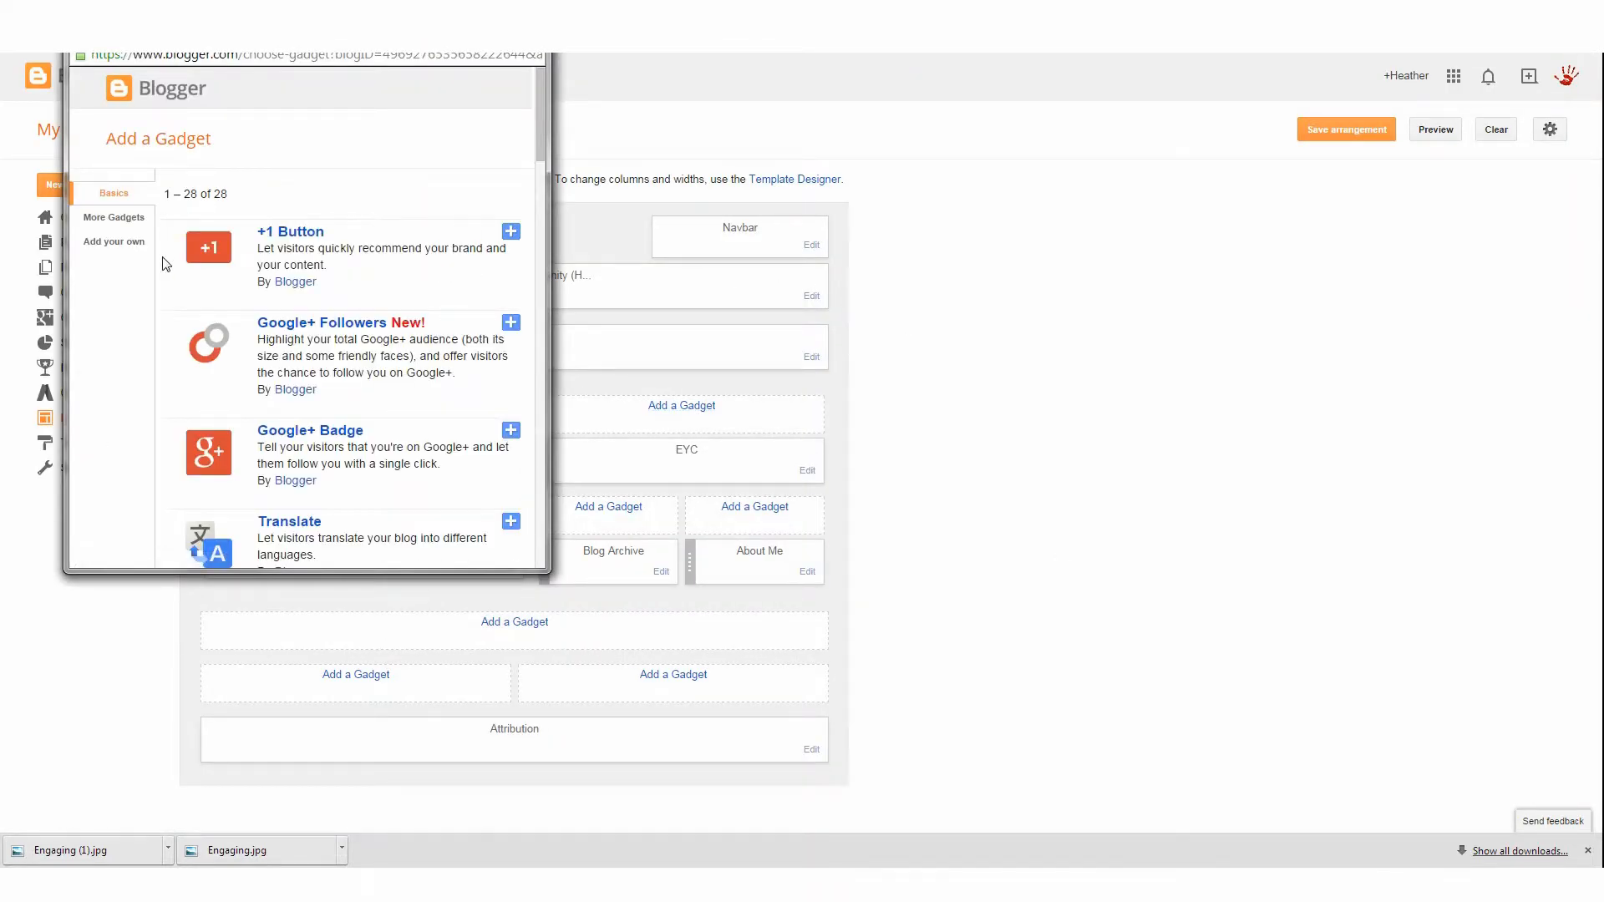
pyautogui.click(114, 217)
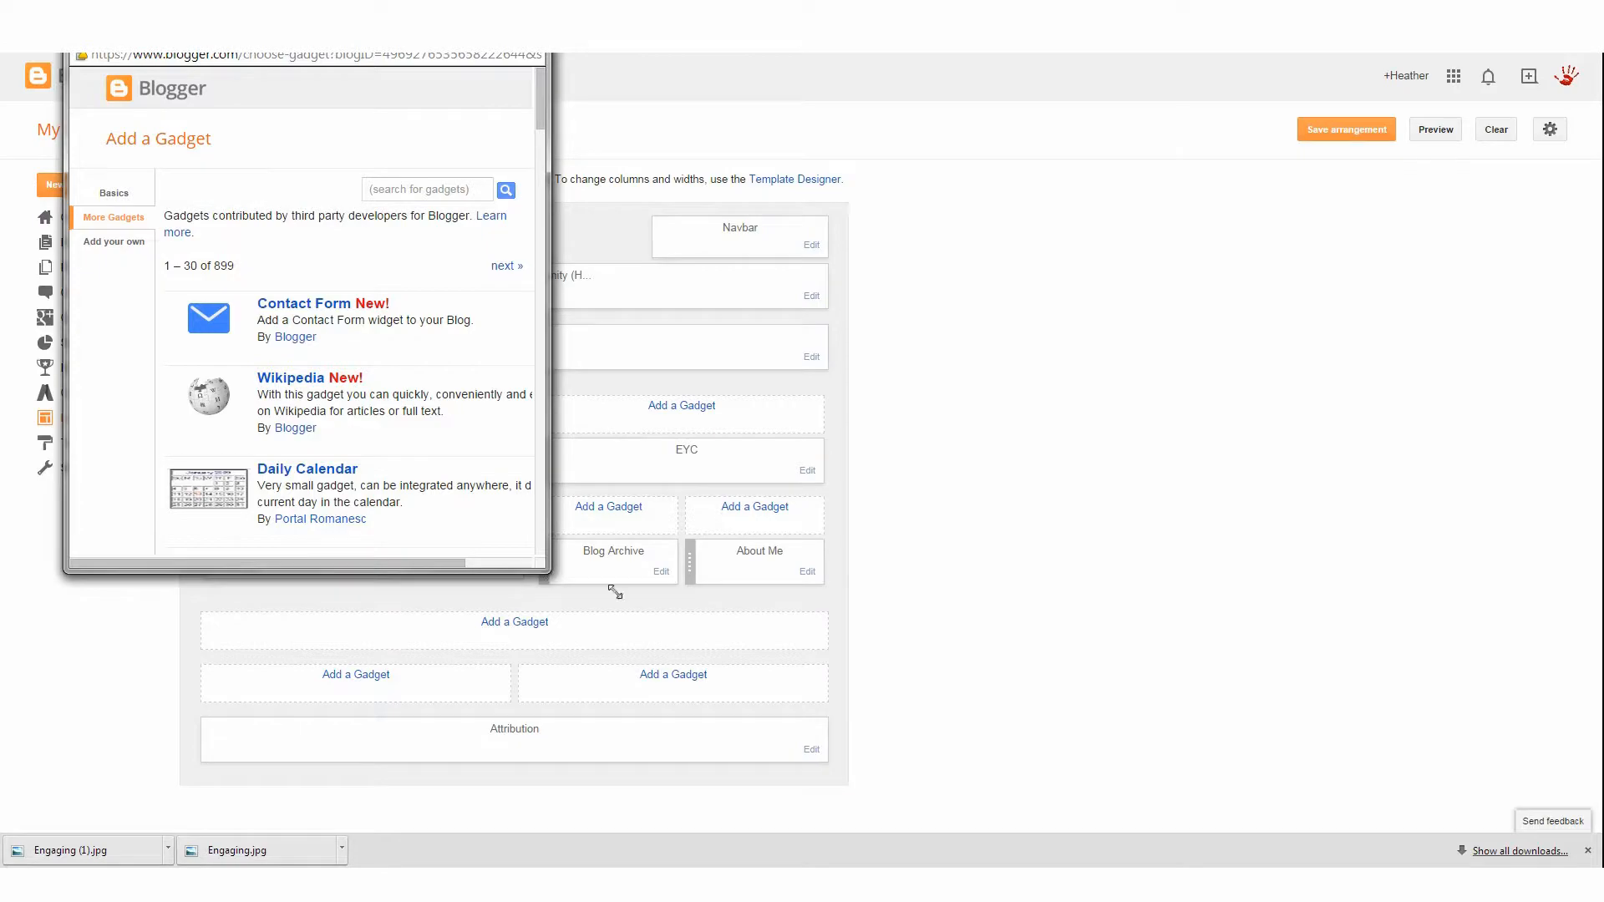
pyautogui.moveTo(615, 592); pyautogui.dragTo(1305, 808)
pyautogui.scroll(-13, 468, 510)
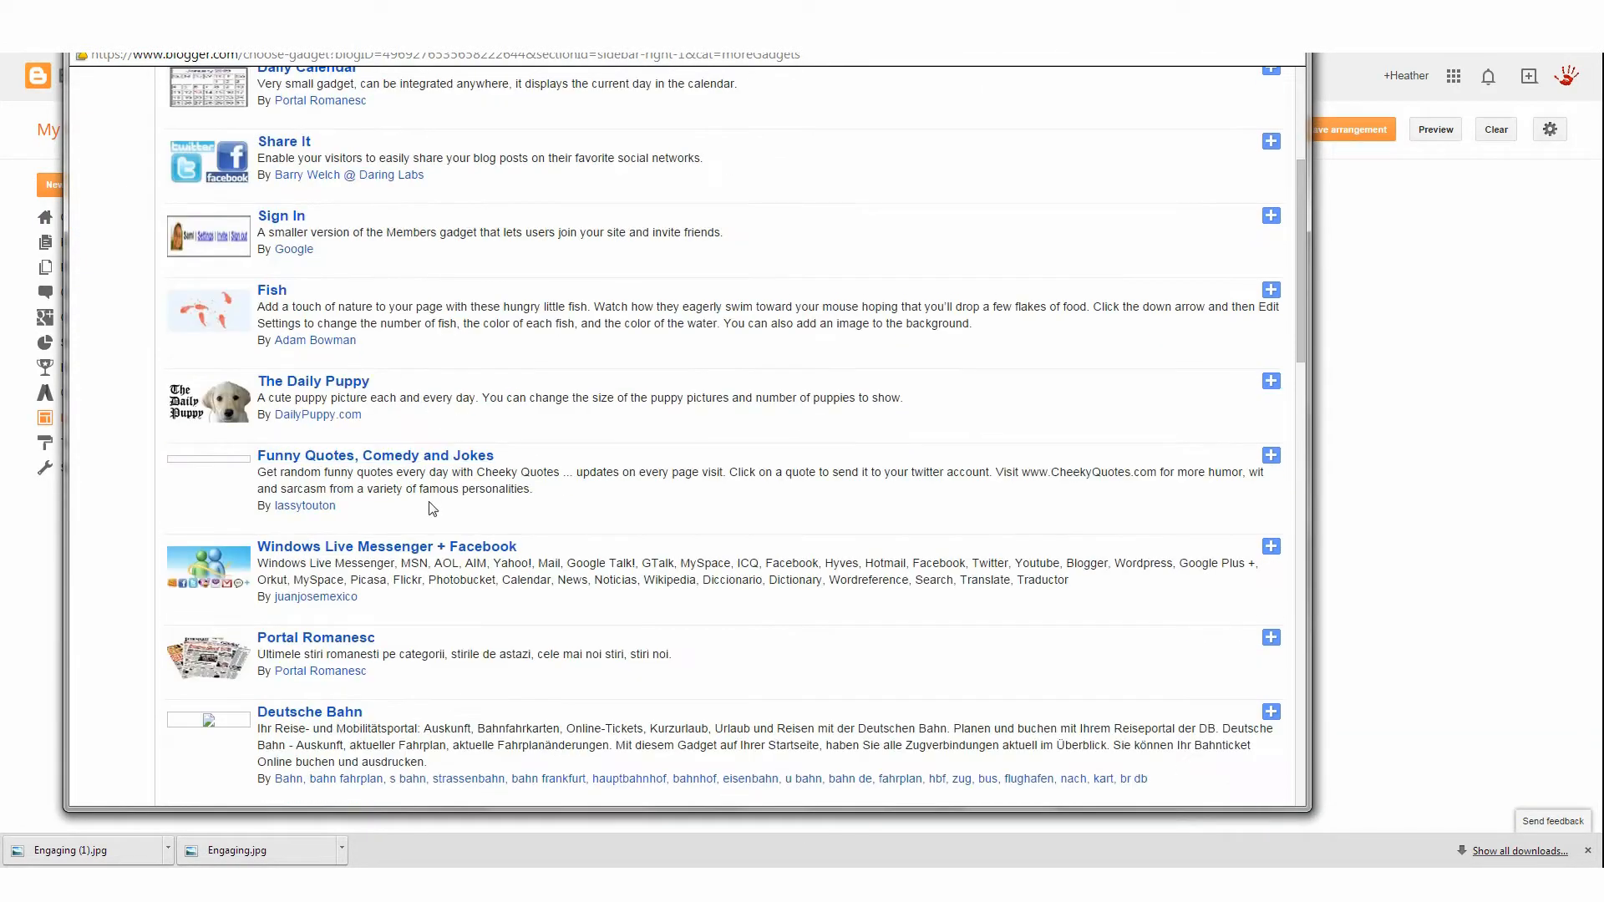
pyautogui.scroll(-5, 419, 516)
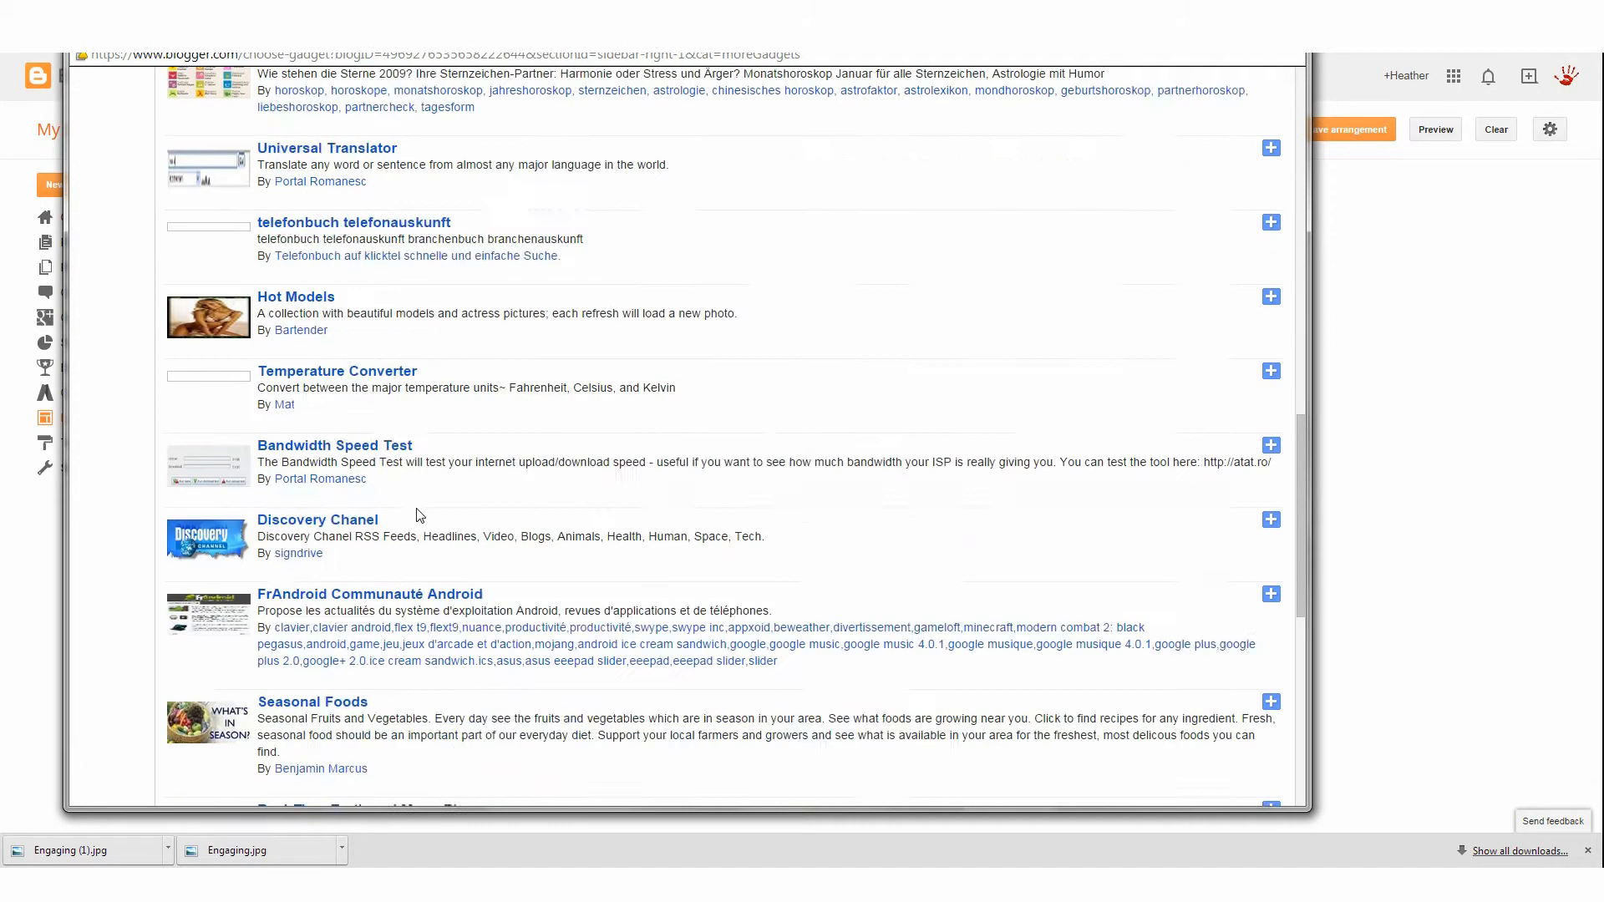
pyautogui.scroll(-4, 419, 516)
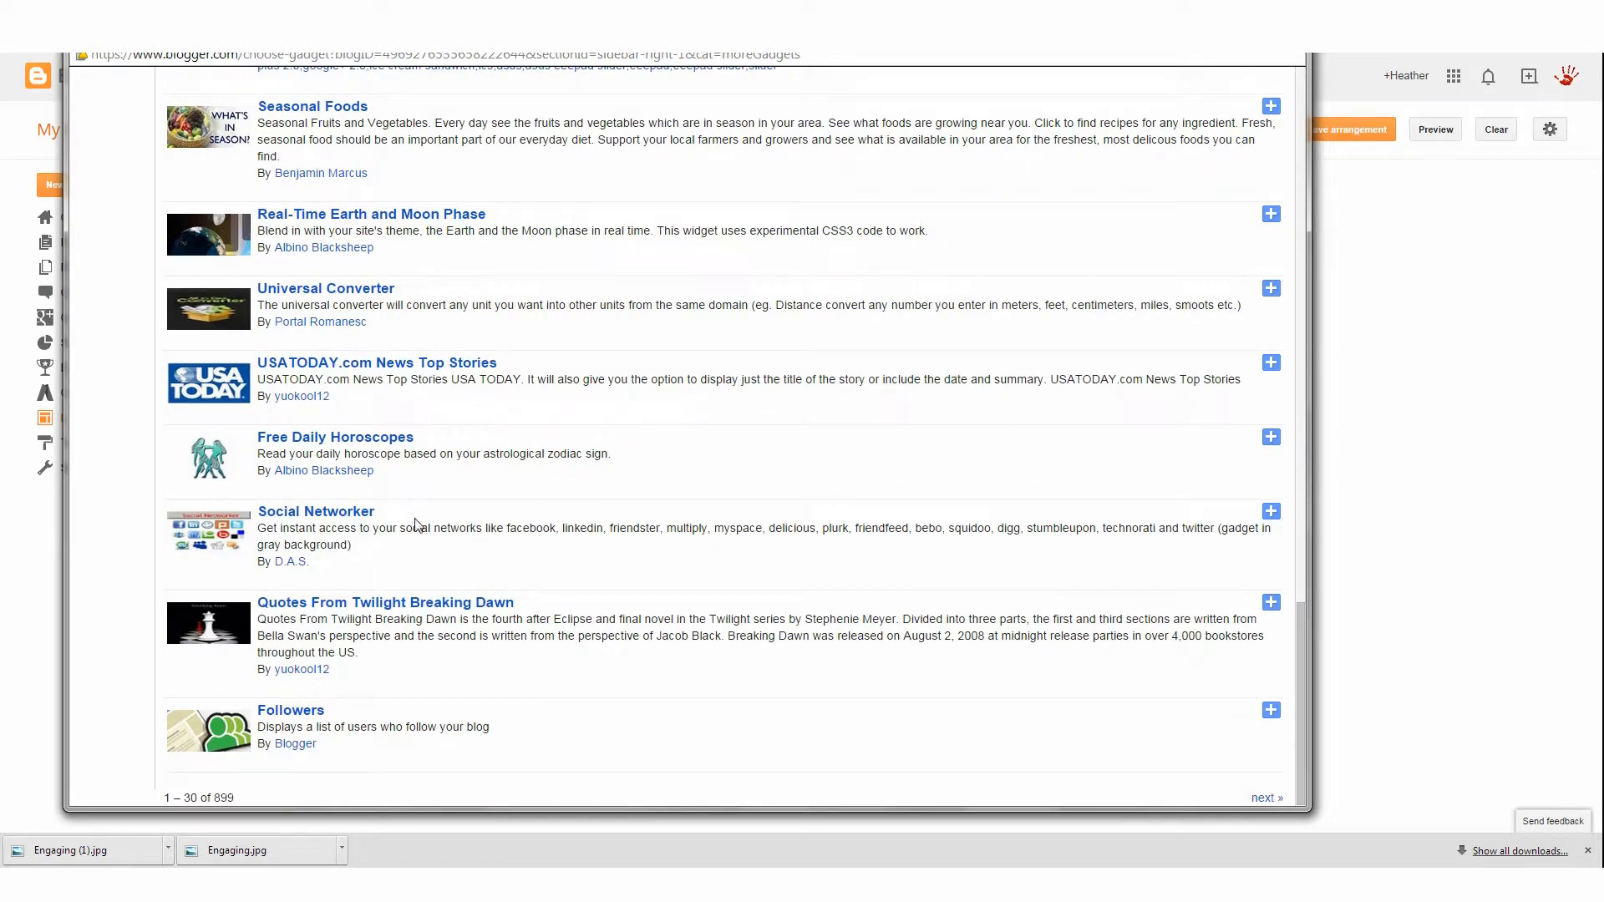
pyautogui.scroll(10, 415, 524)
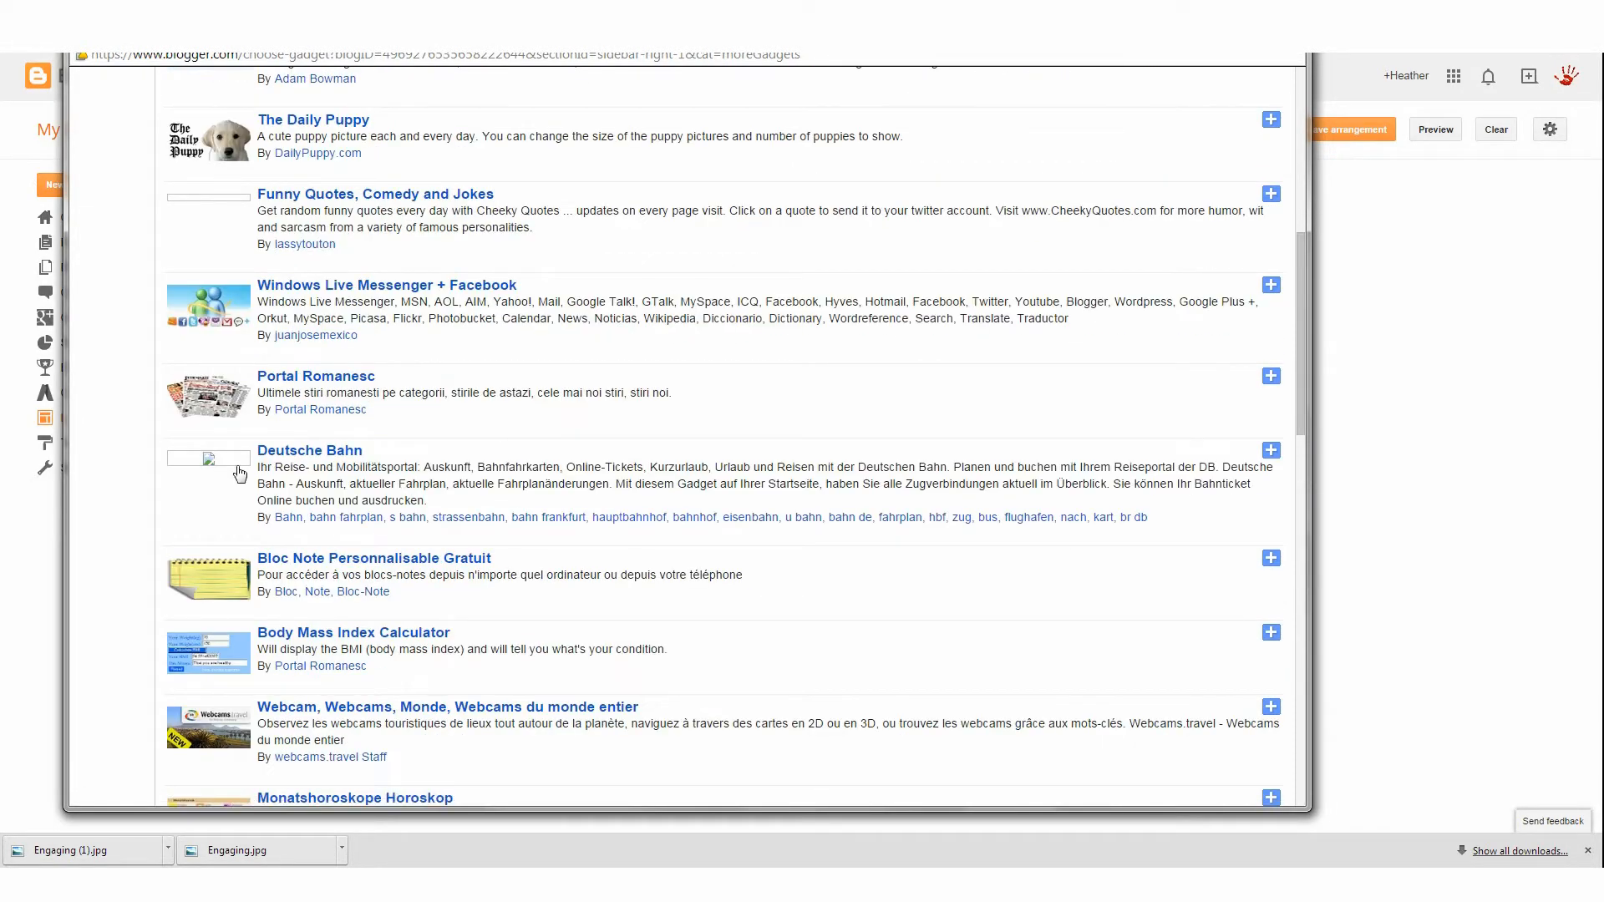
pyautogui.scroll(5, 367, 384)
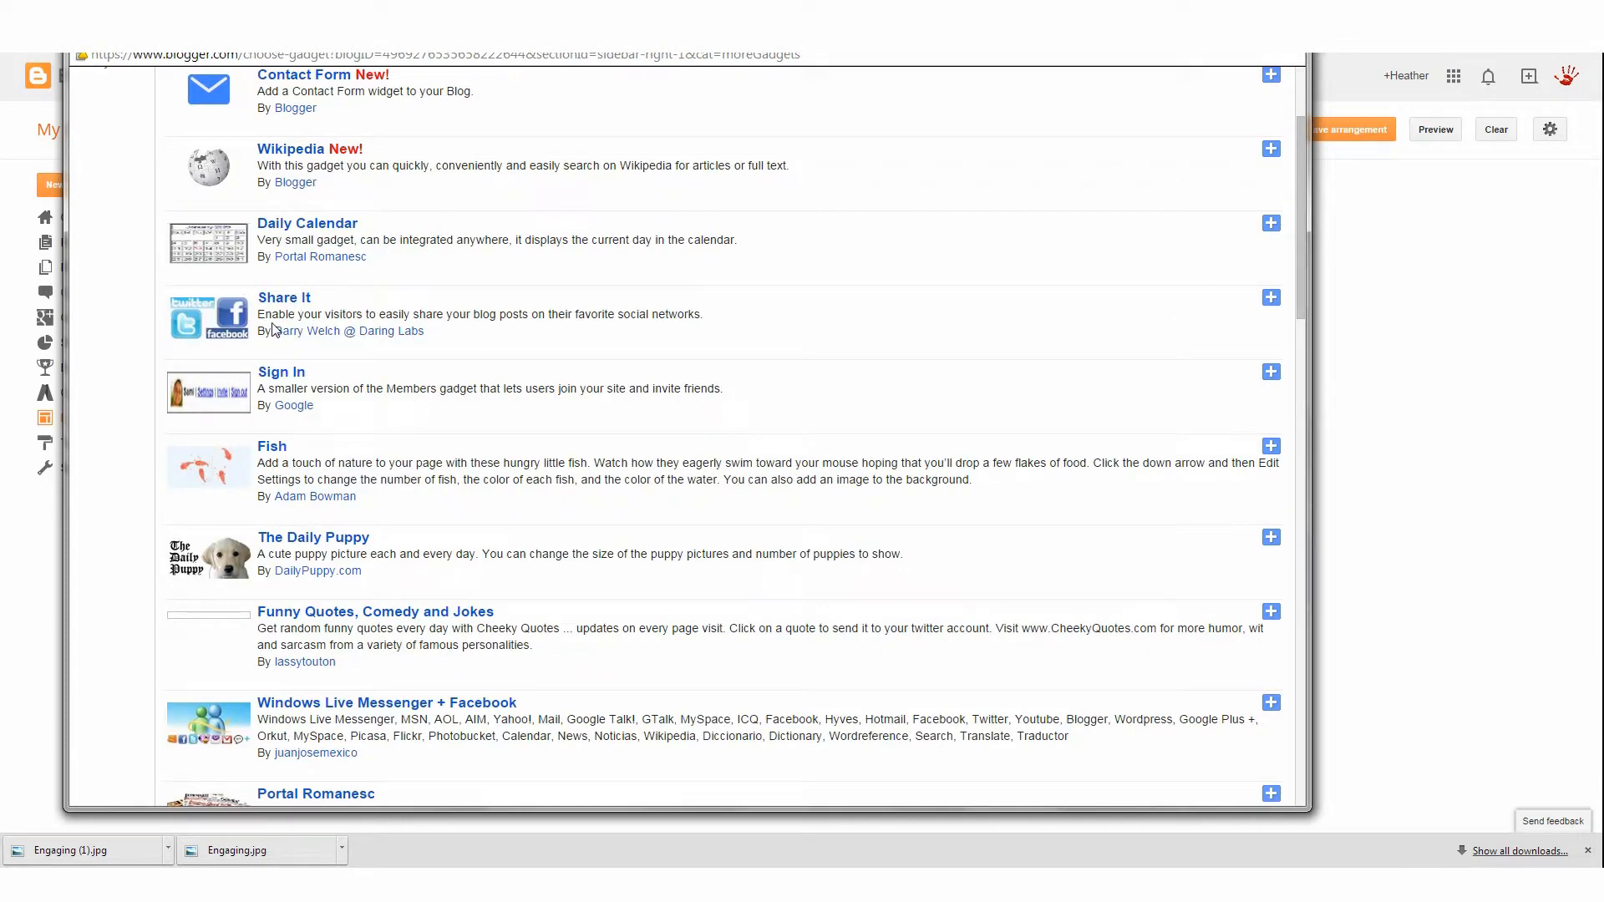
pyautogui.scroll(2, 273, 330)
pyautogui.scroll(-14, 351, 485)
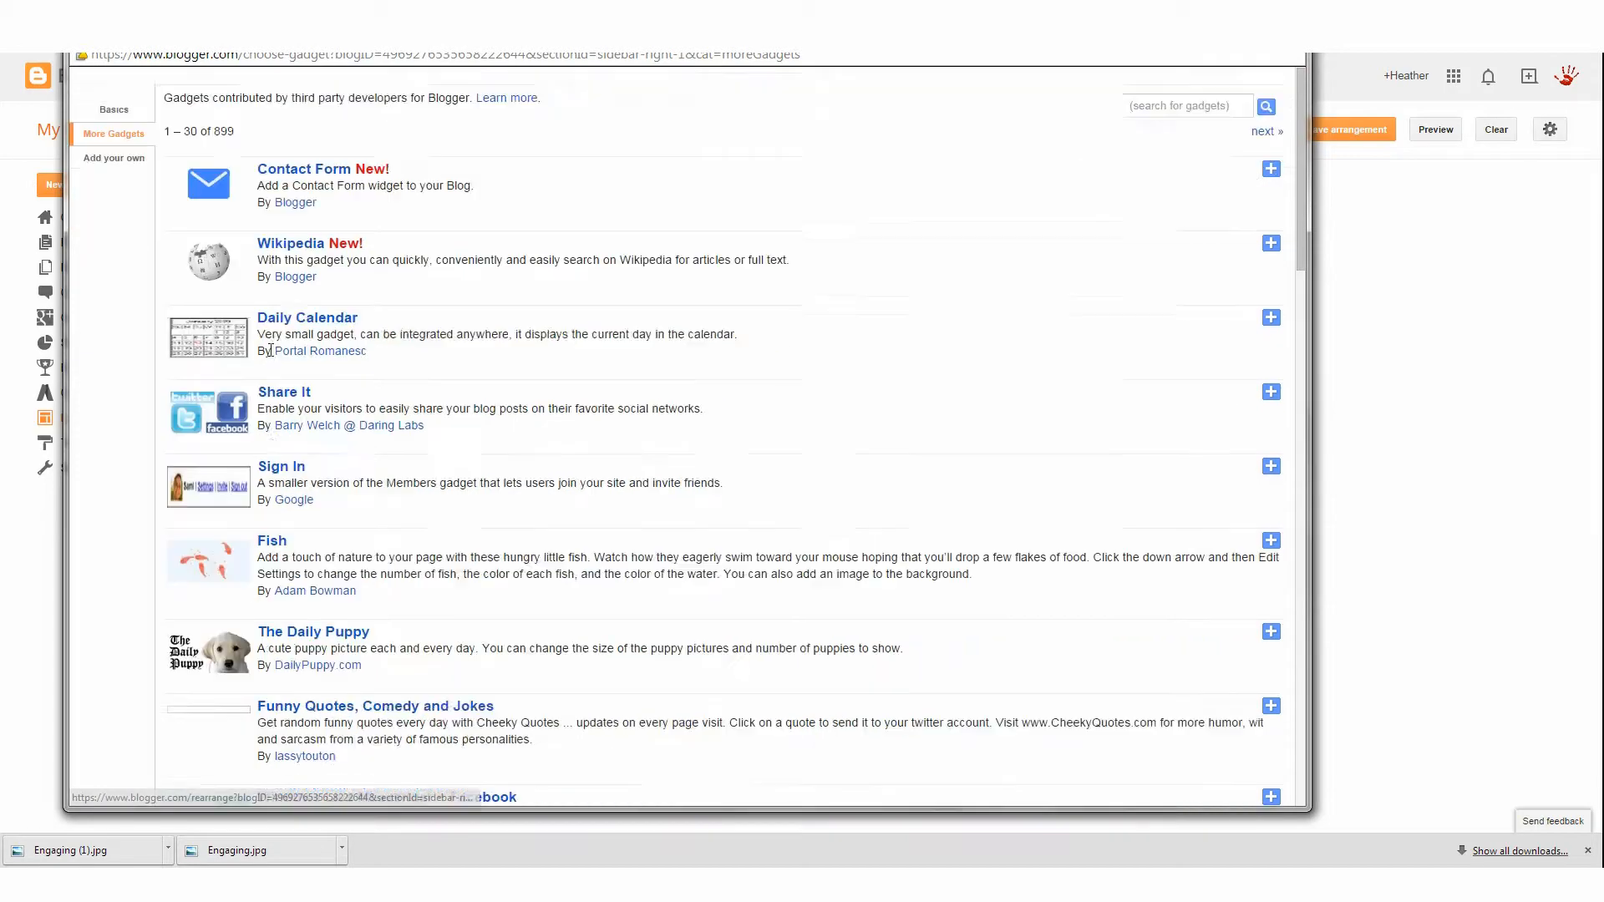
pyautogui.scroll(-10, 420, 645)
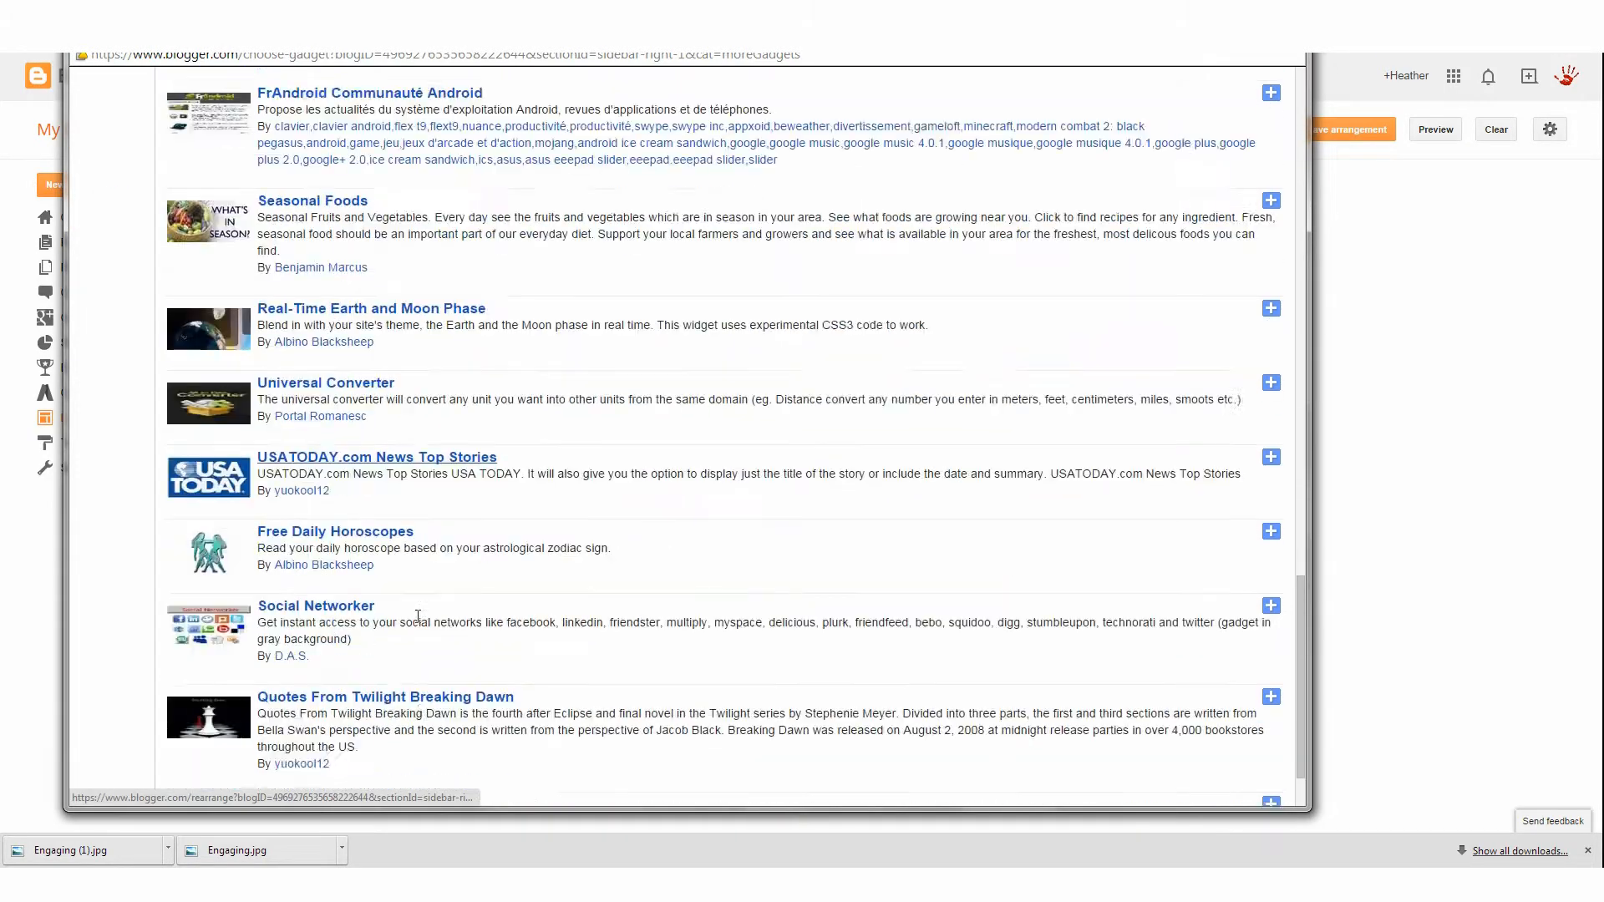
pyautogui.scroll(15, 418, 614)
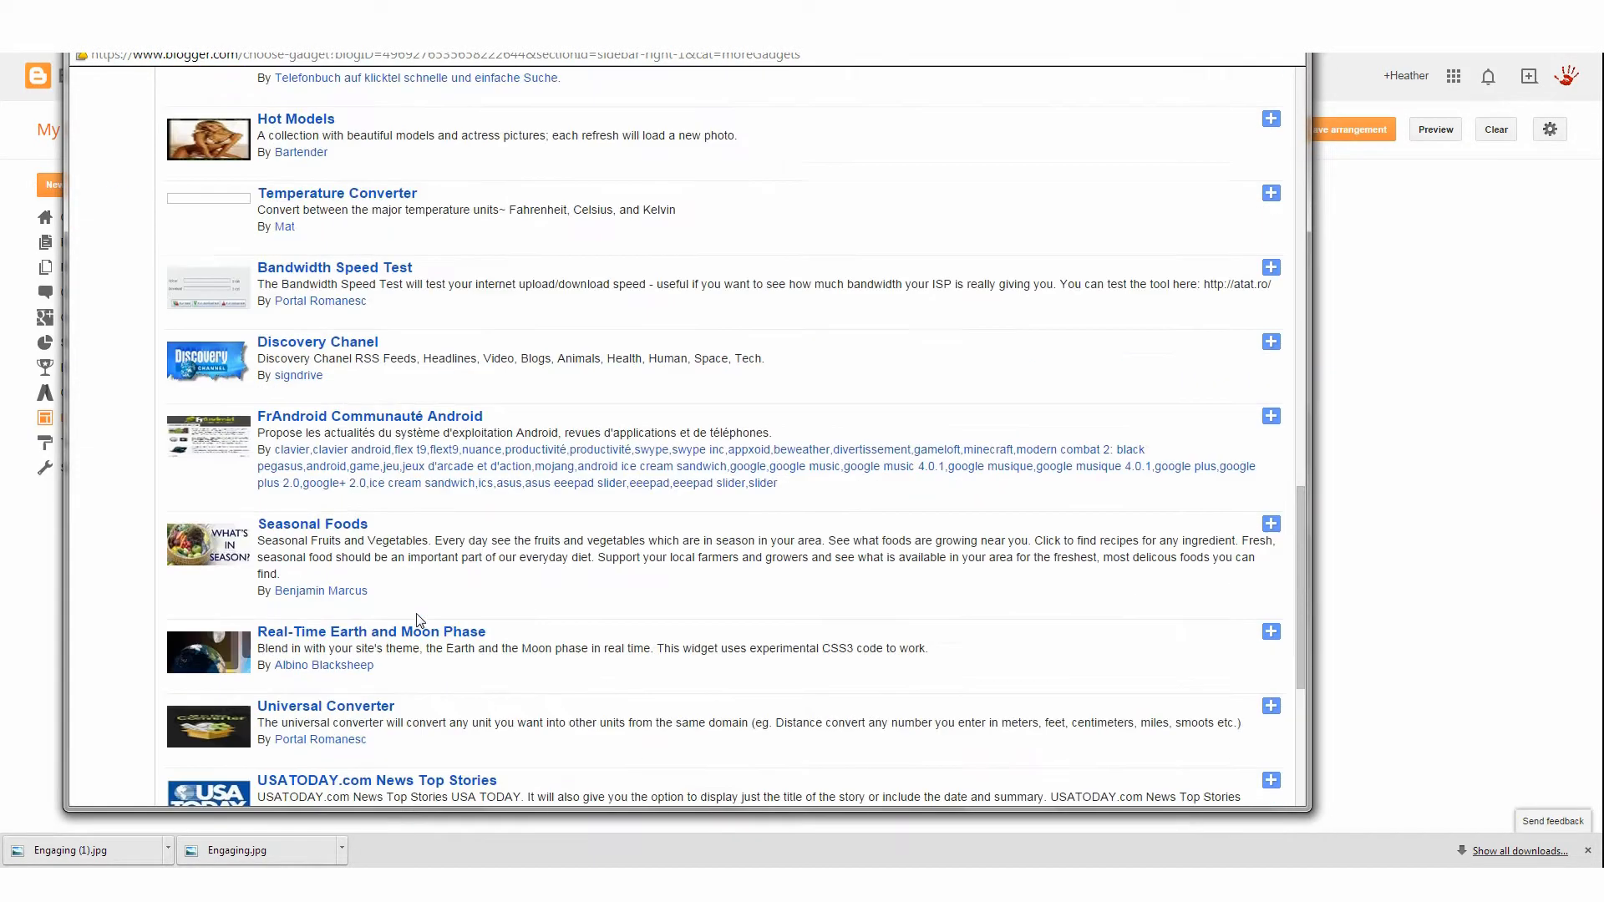
pyautogui.scroll(7, 420, 620)
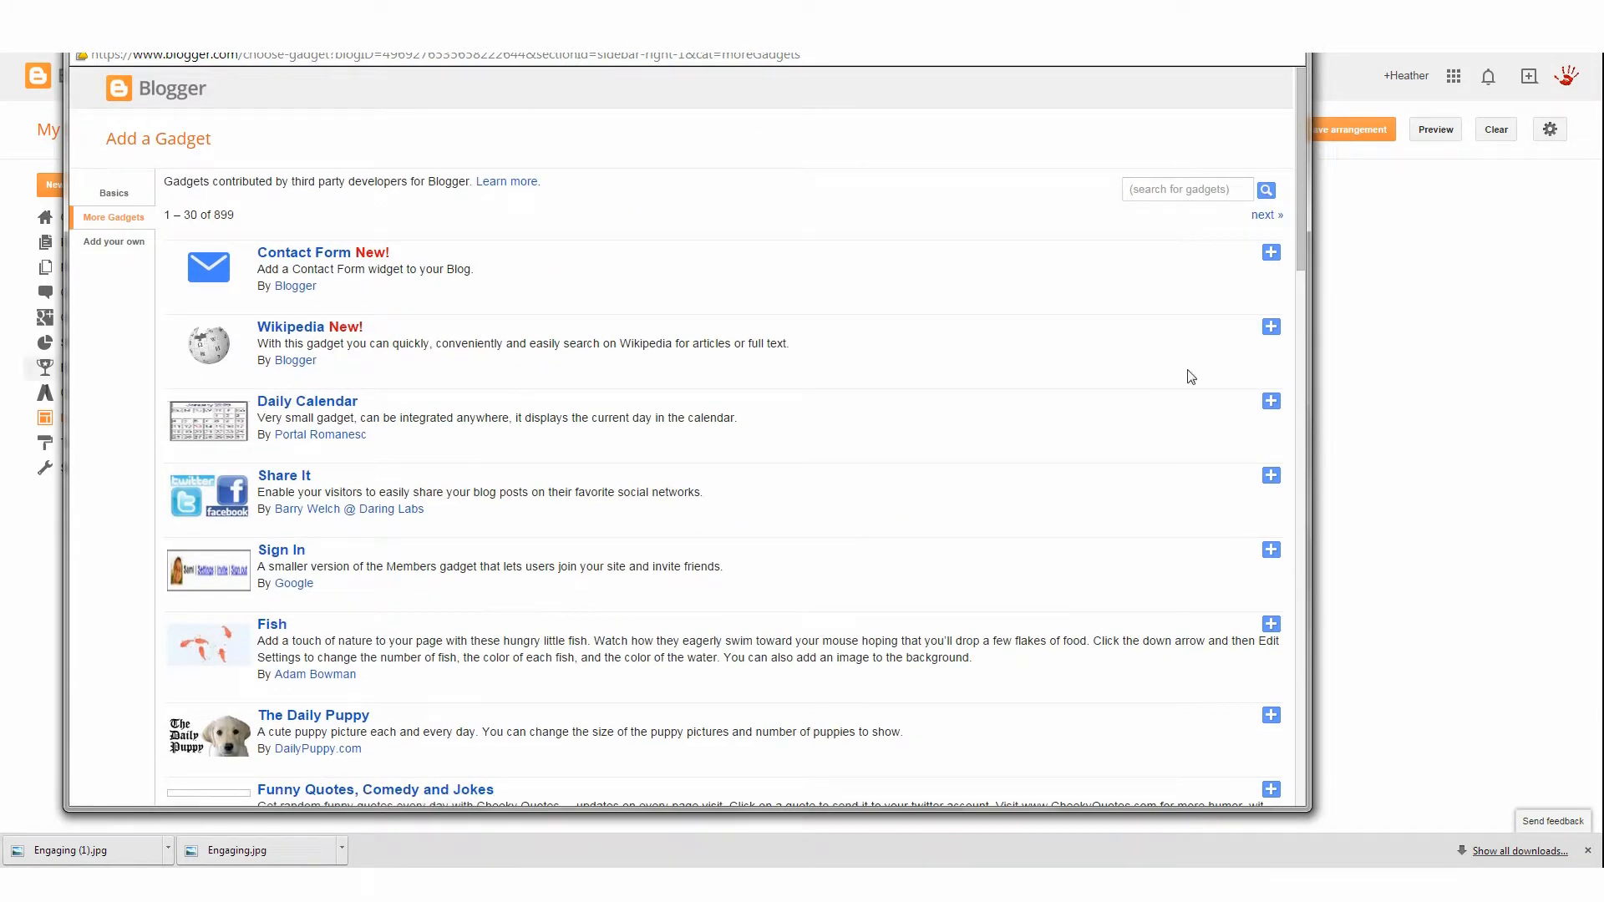
pyautogui.click(1271, 408)
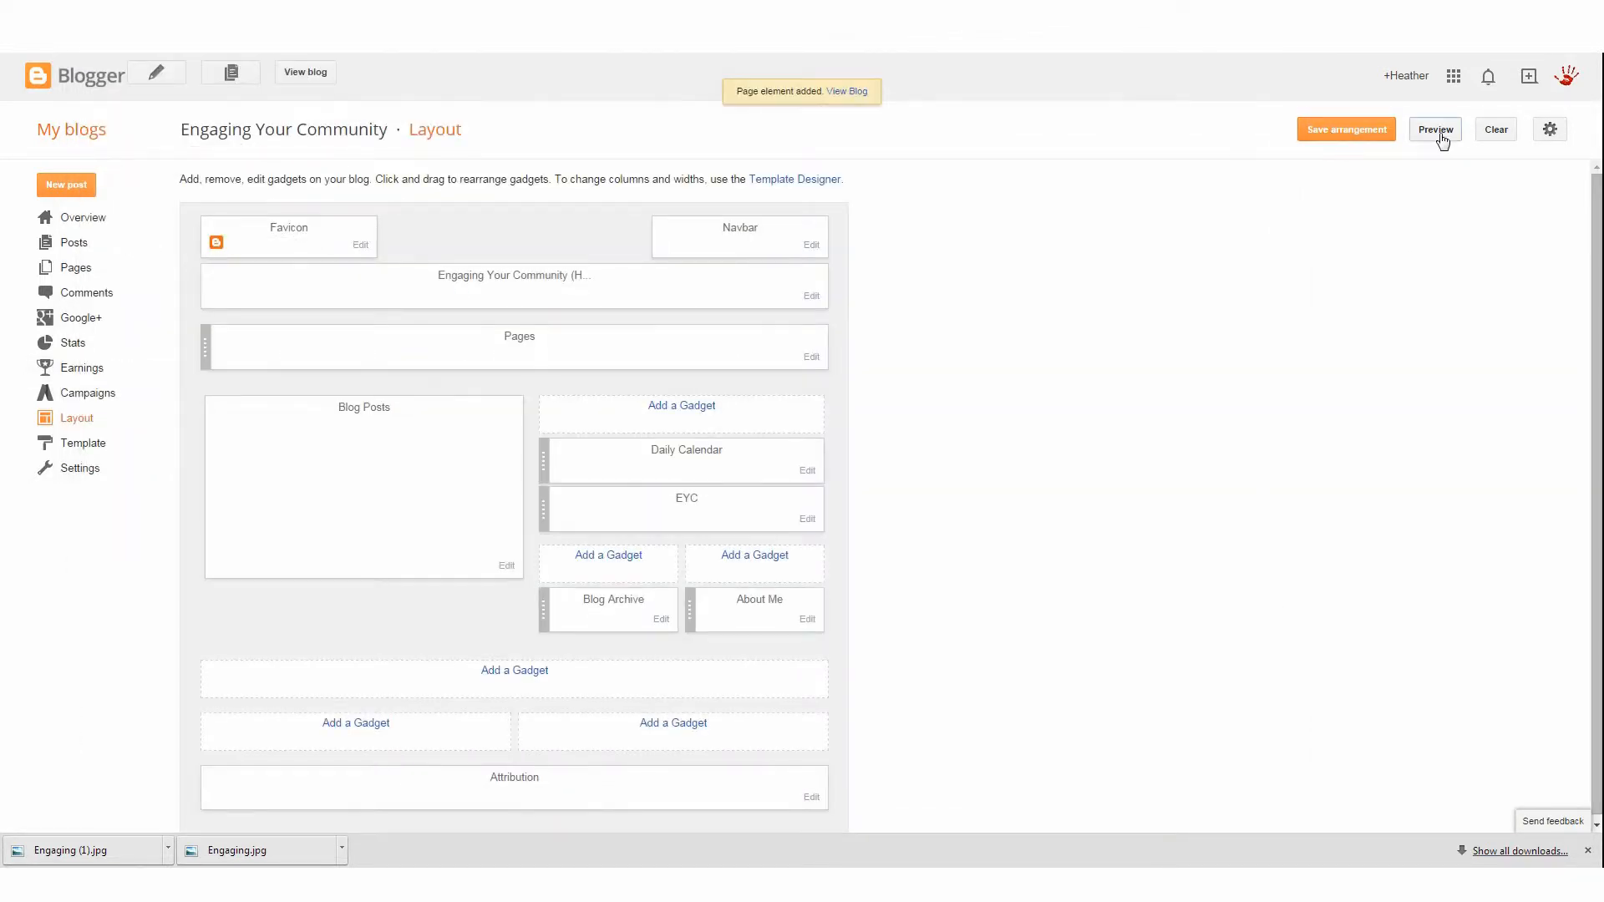
# Preview the blog with the new calendar gadget and close the preview tab
pyautogui.click(1440, 134)
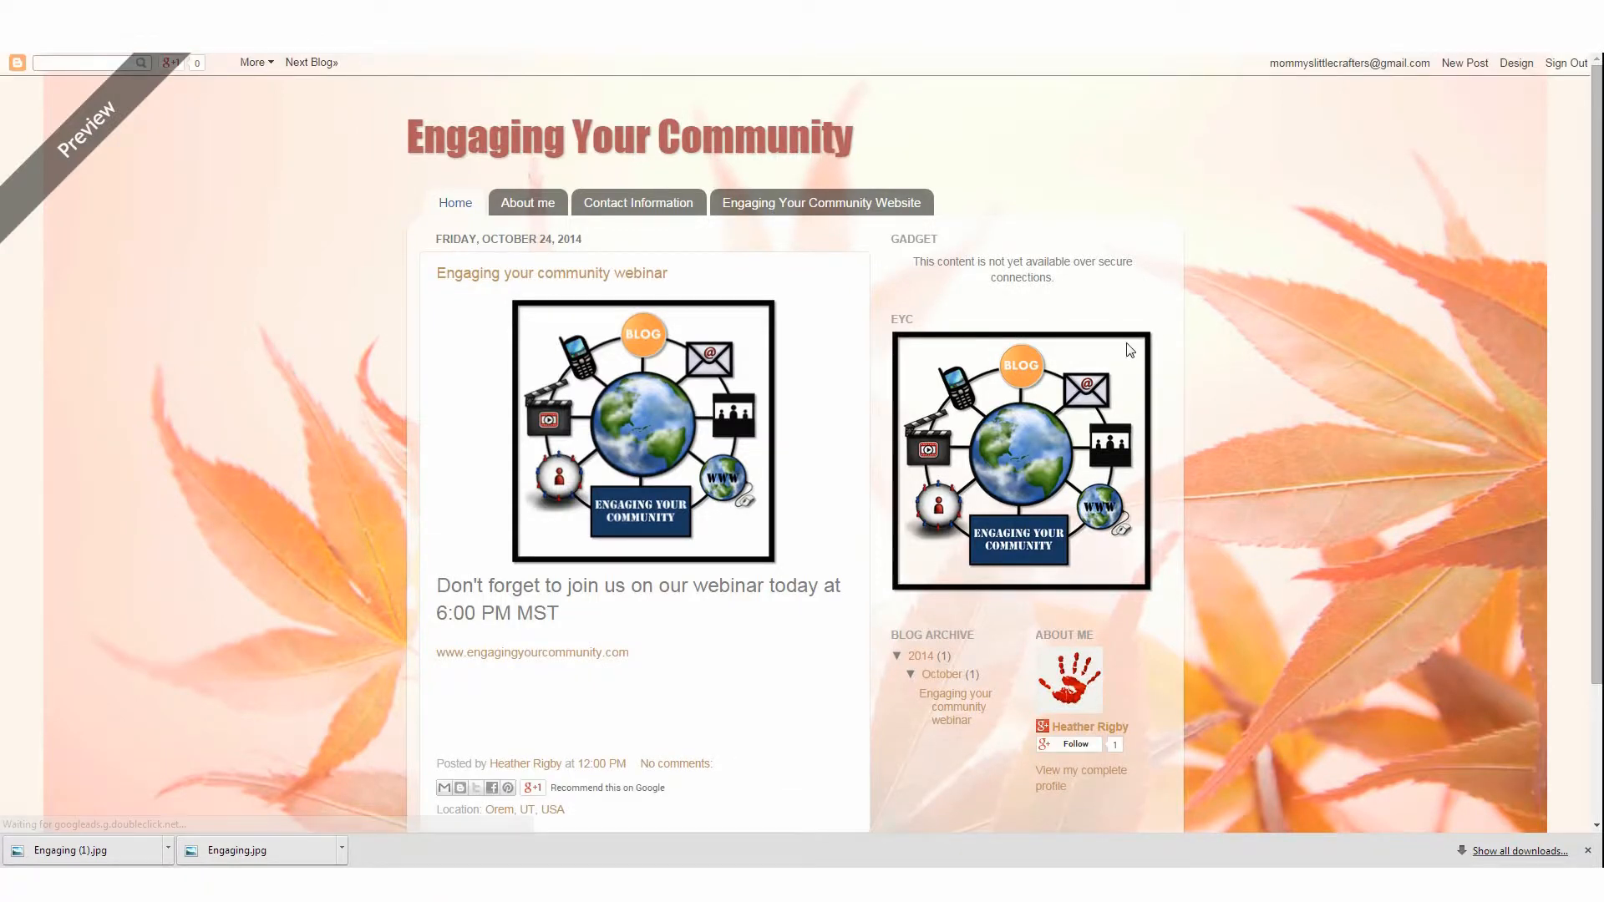
pyautogui.scroll(-2, 1098, 443)
pyautogui.scroll(2, 1015, 499)
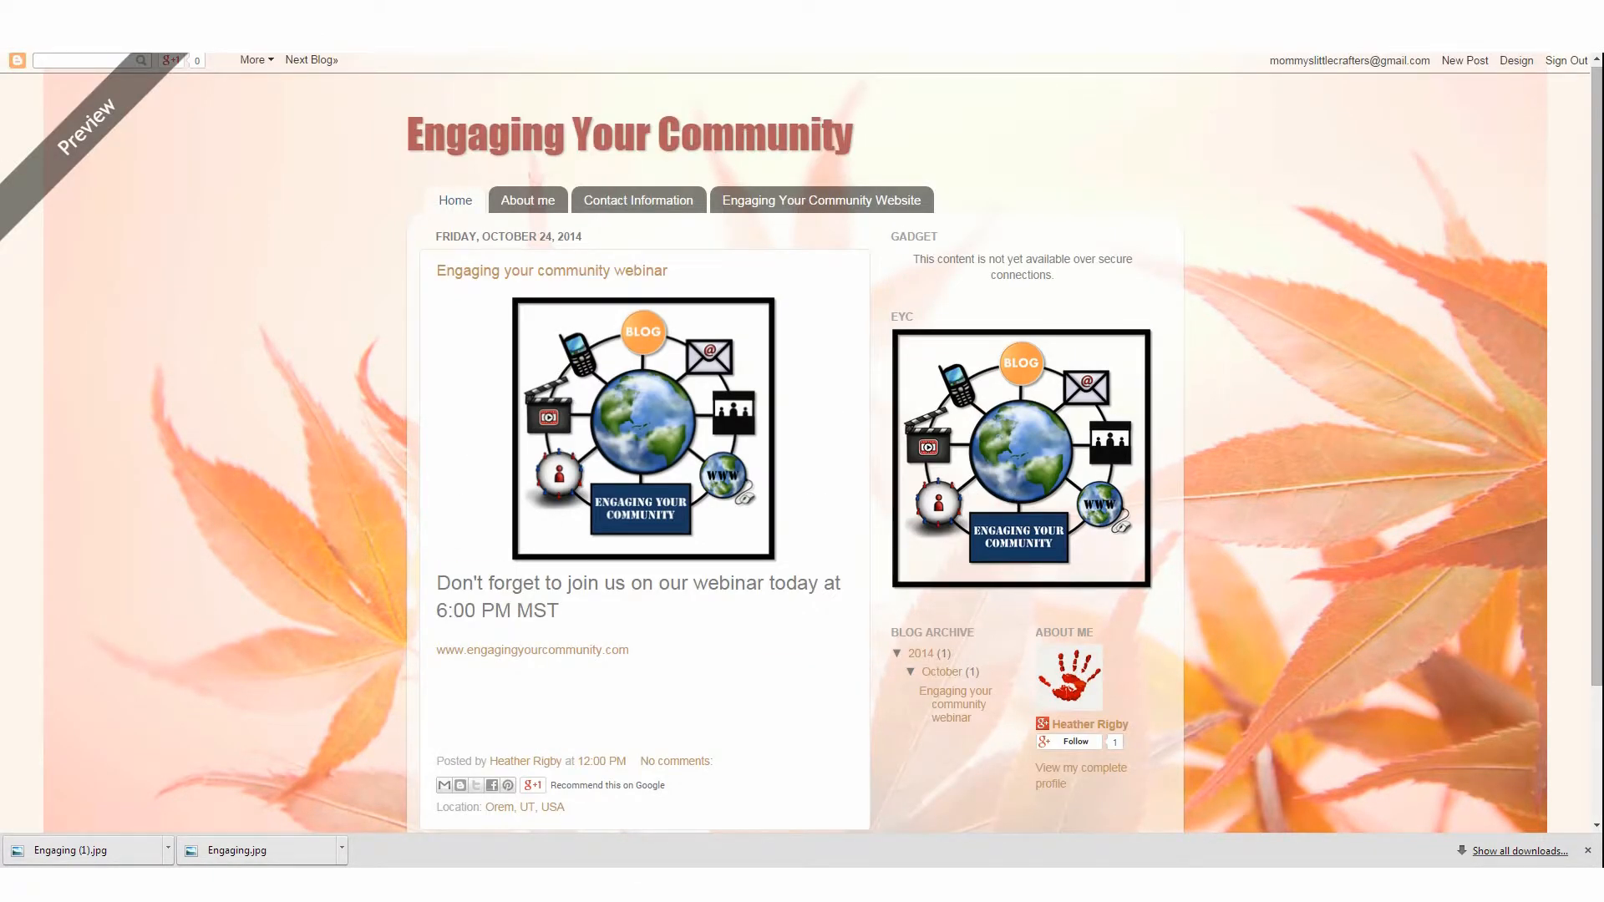
pyautogui.hotkey('ctrl', 'w')
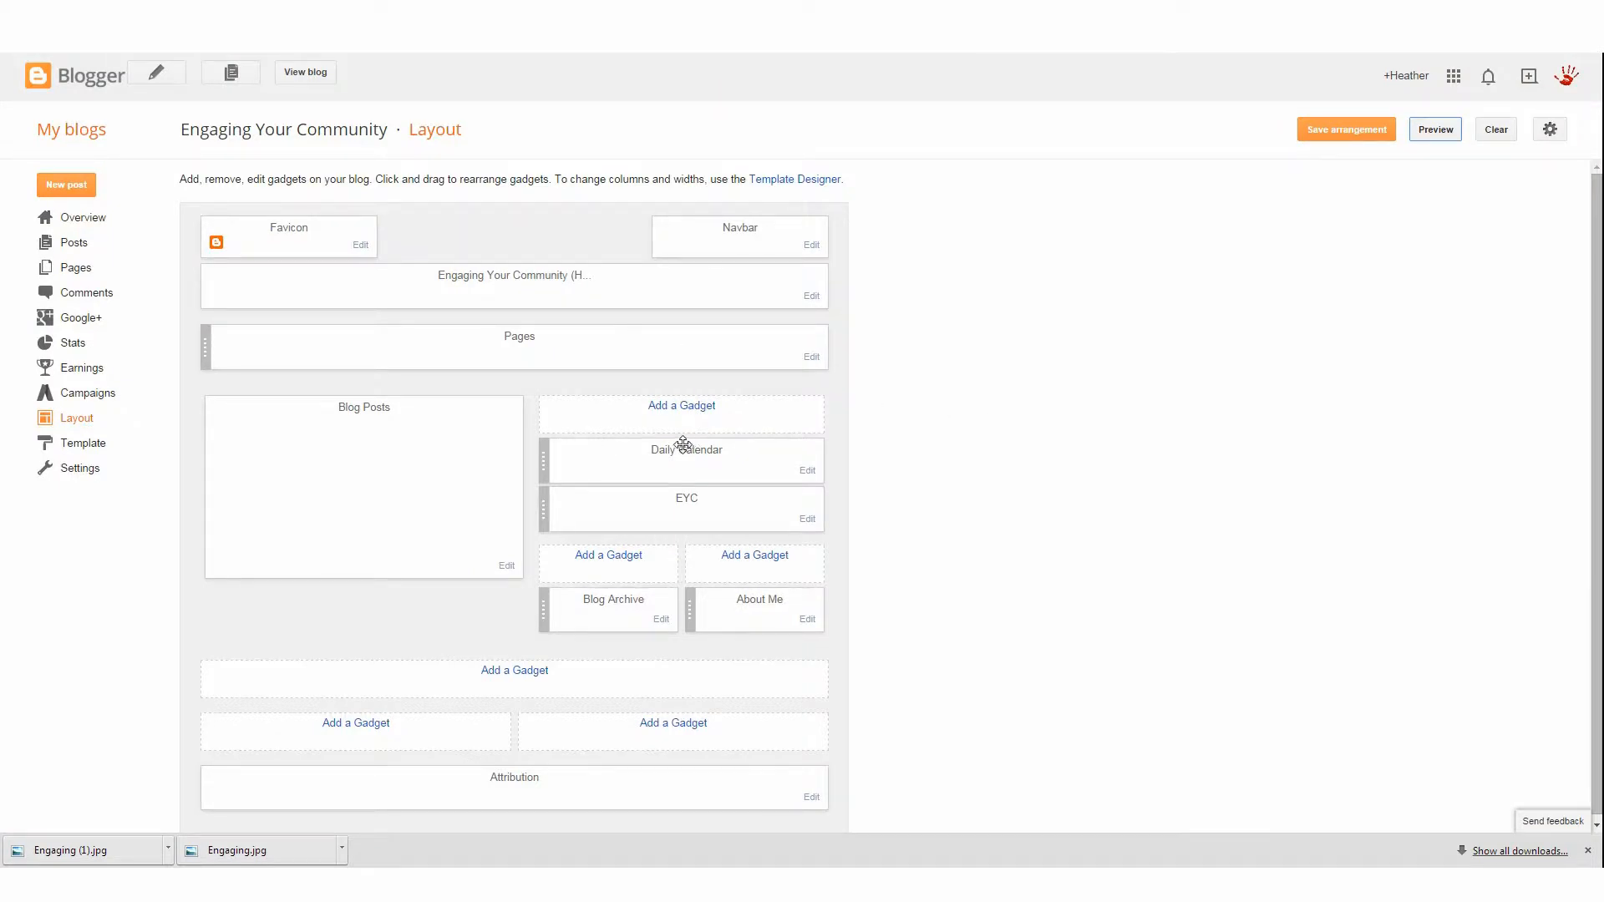
# Remove the Daily Calendar gadget from the sidebar
pyautogui.click(807, 472)
pyautogui.scroll(-1, 426, 487)
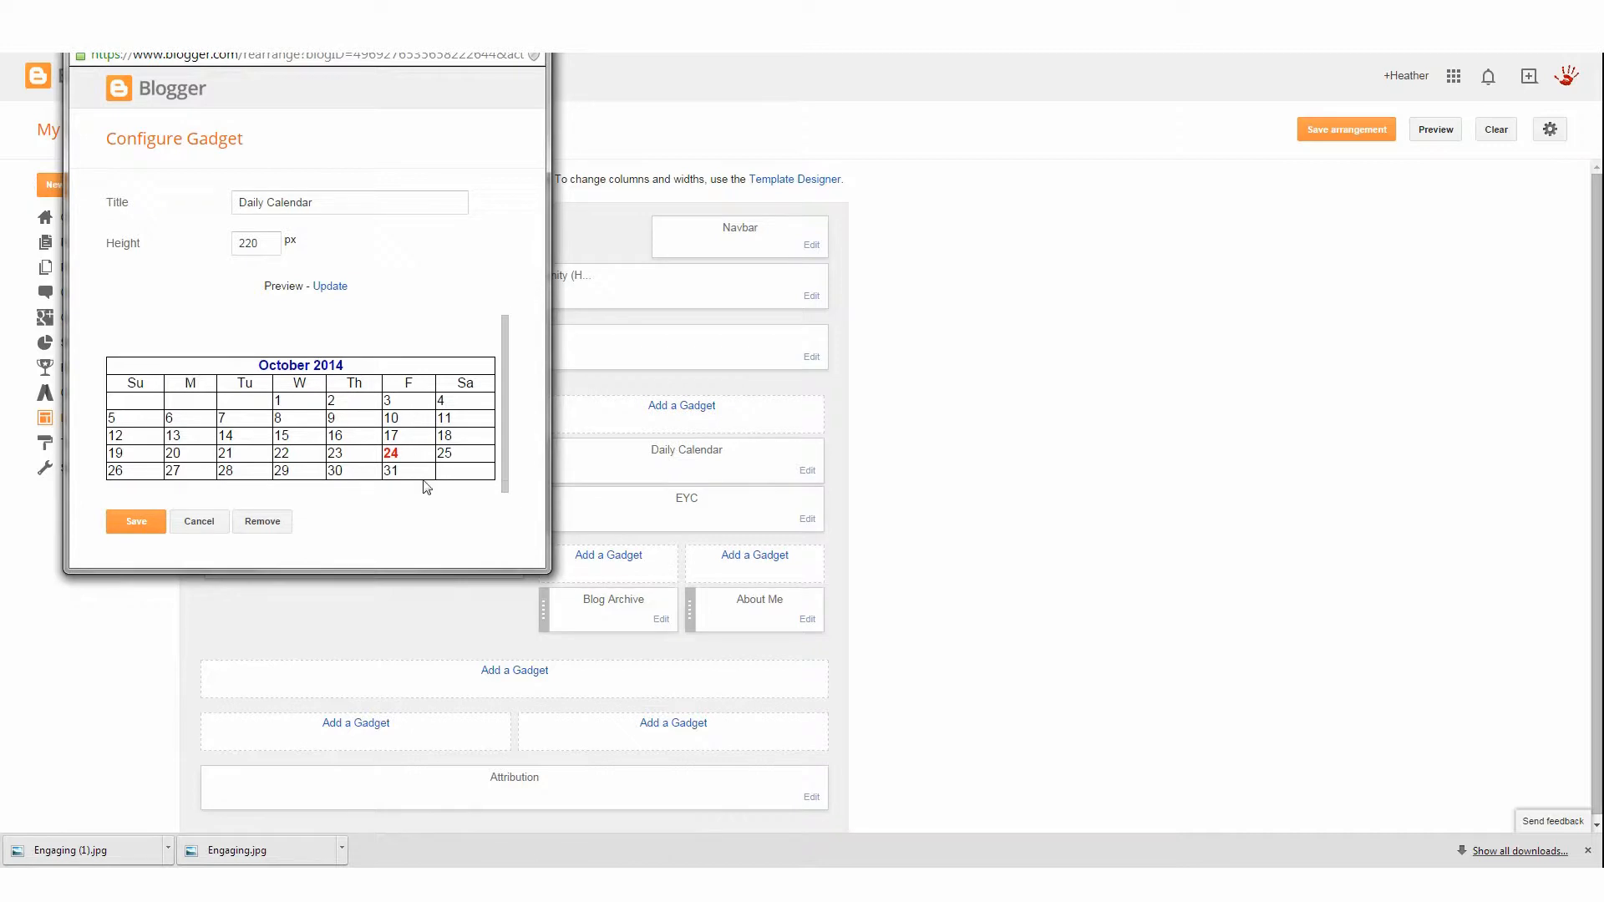
pyautogui.click(279, 528)
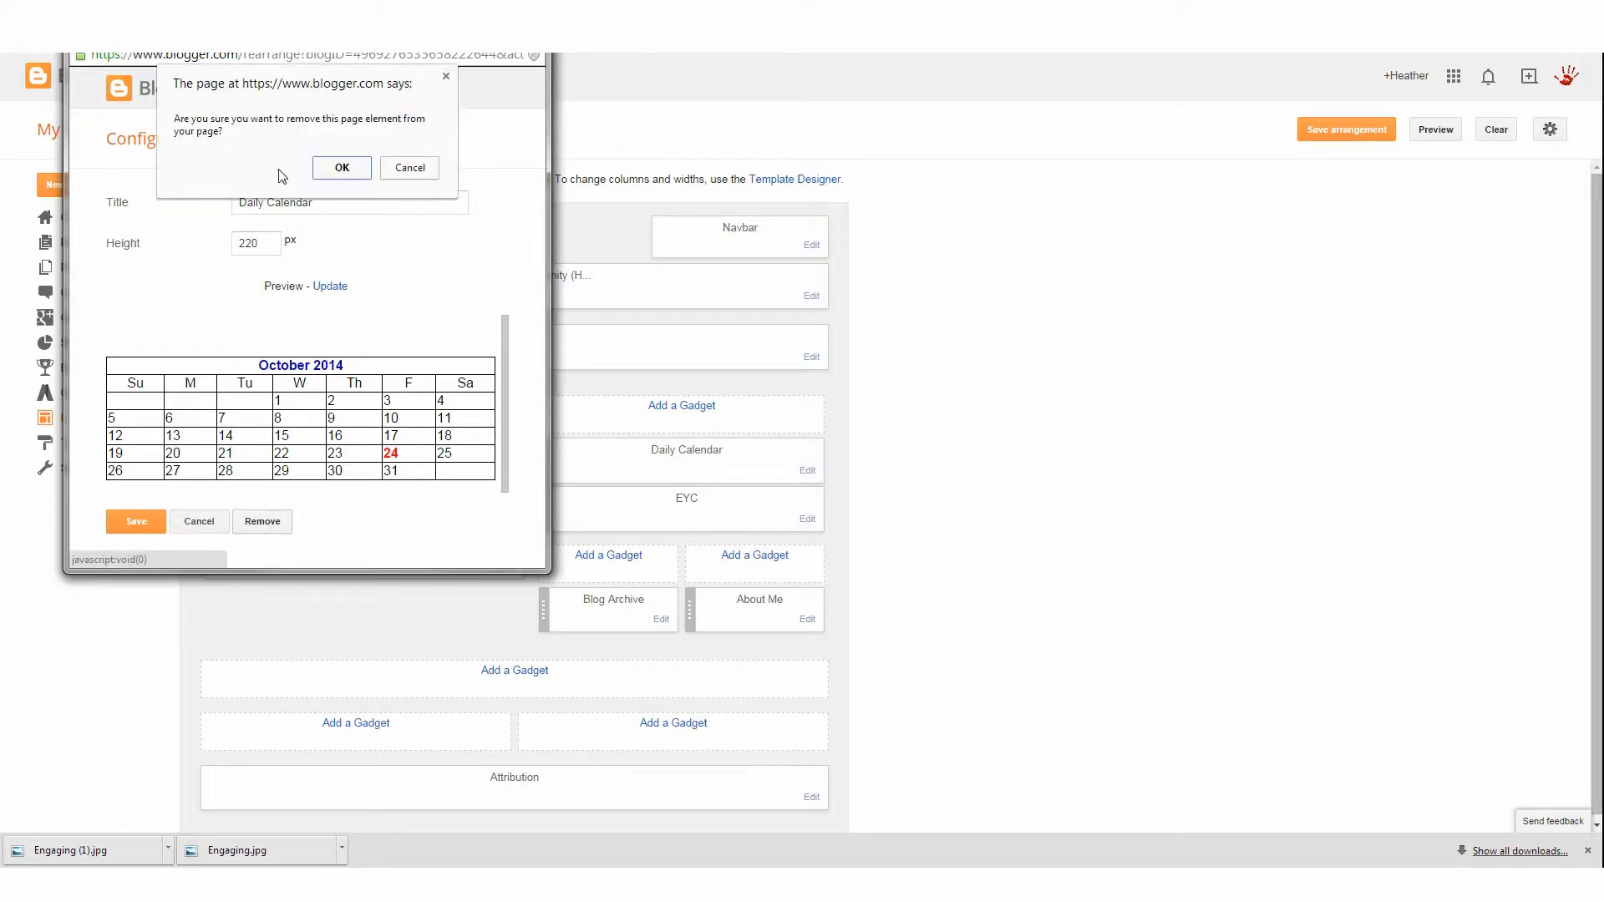
pyautogui.click(338, 171)
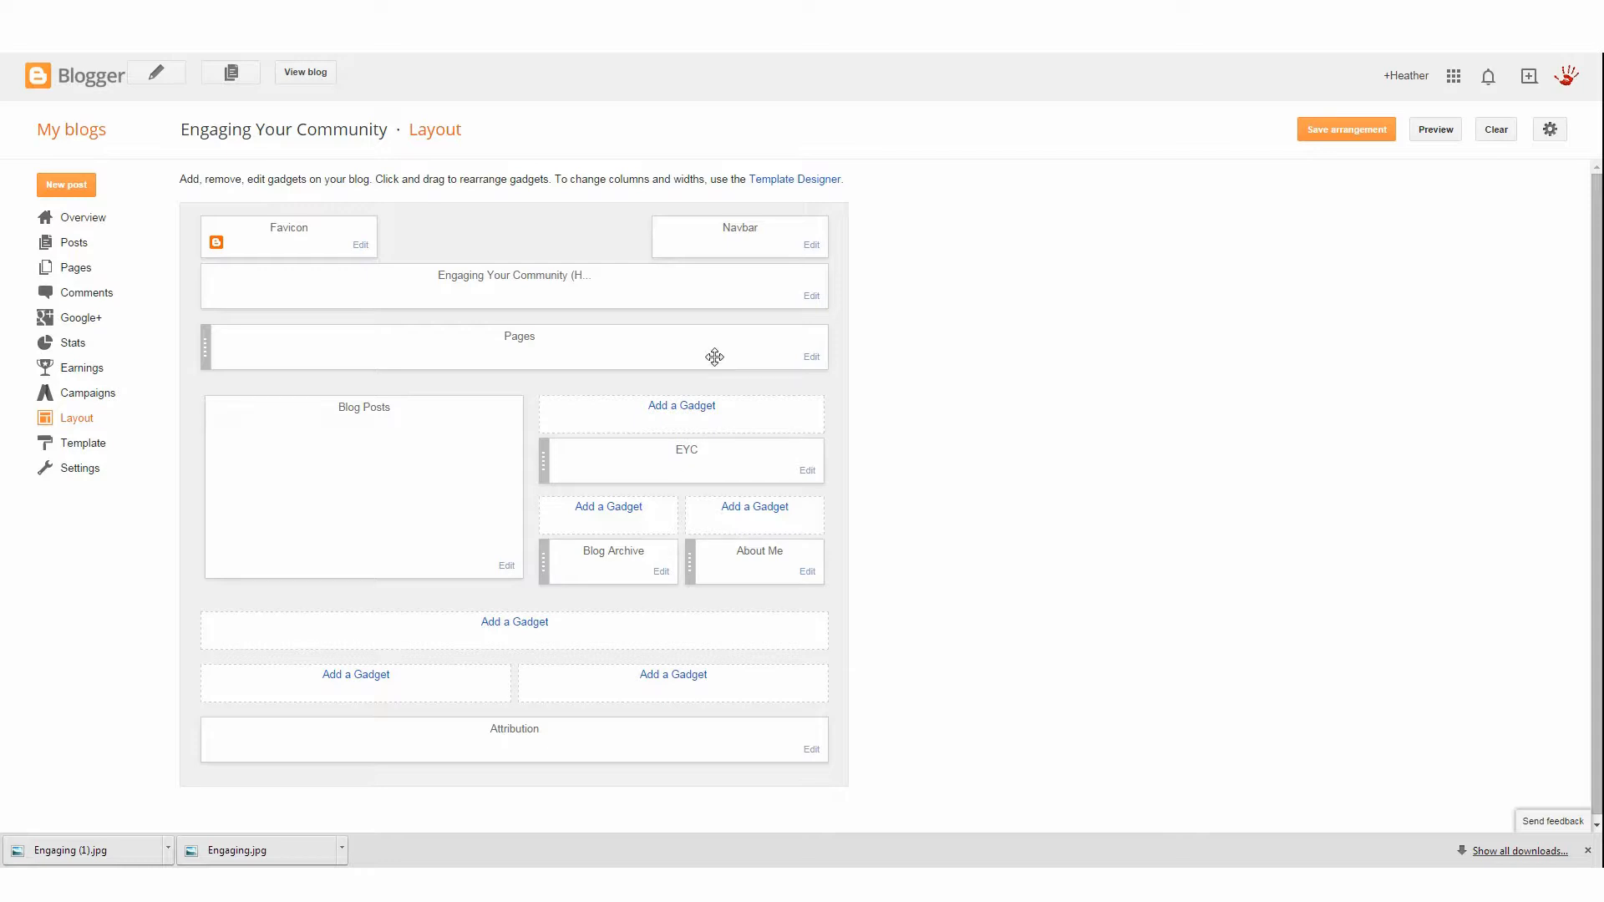
# Remove the Pages gadget from below the header
pyautogui.click(811, 356)
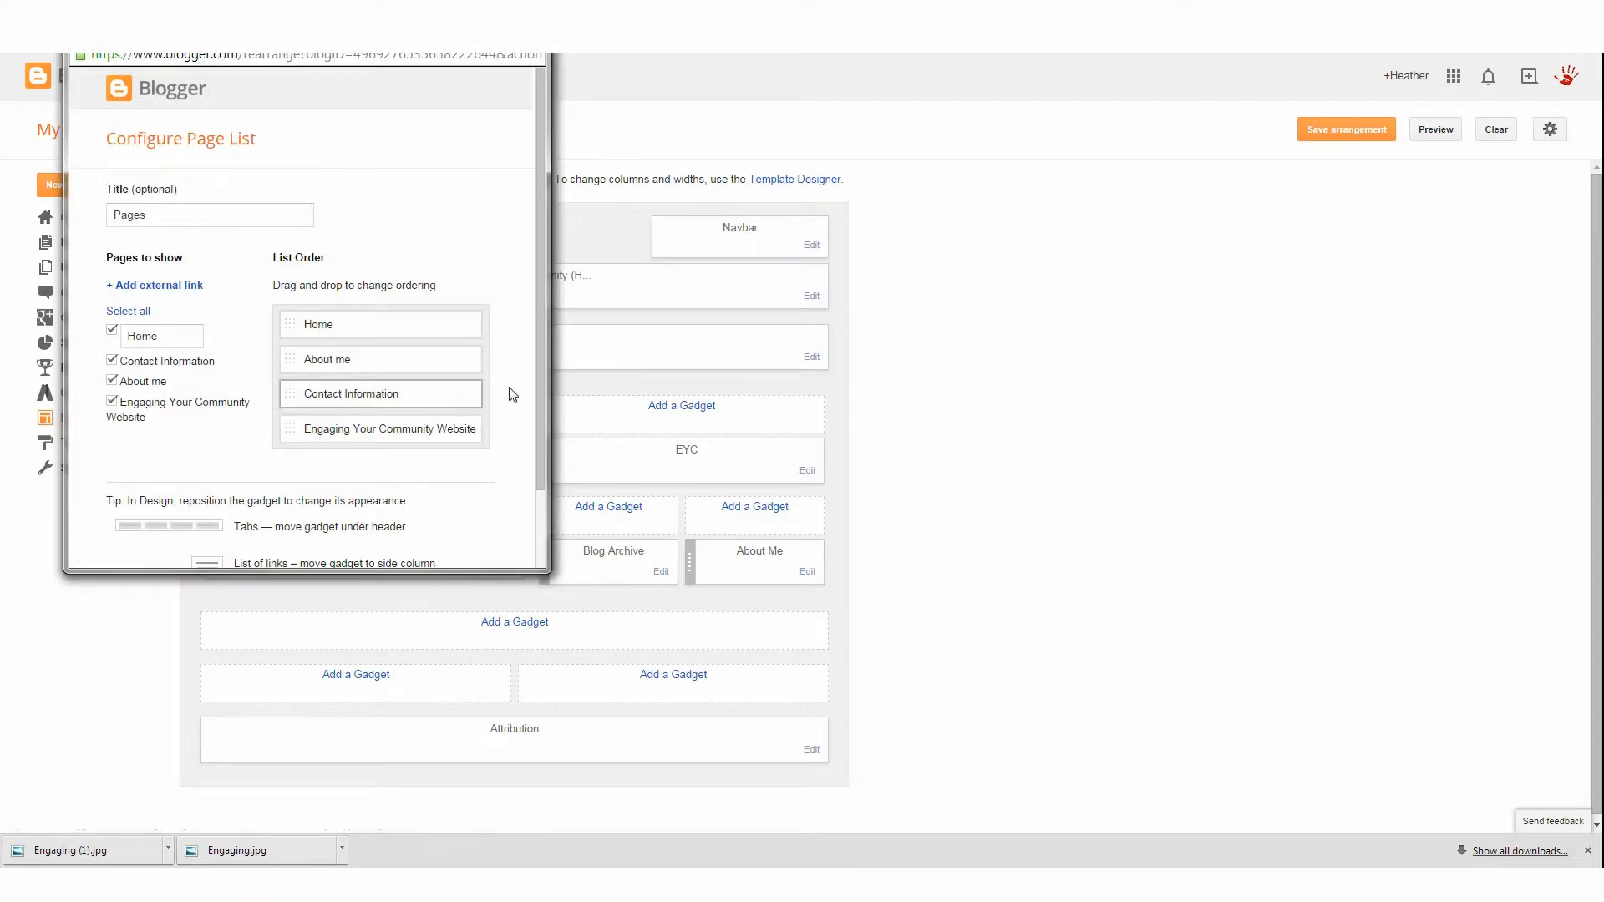
pyautogui.scroll(-2, 404, 340)
pyautogui.click(261, 529)
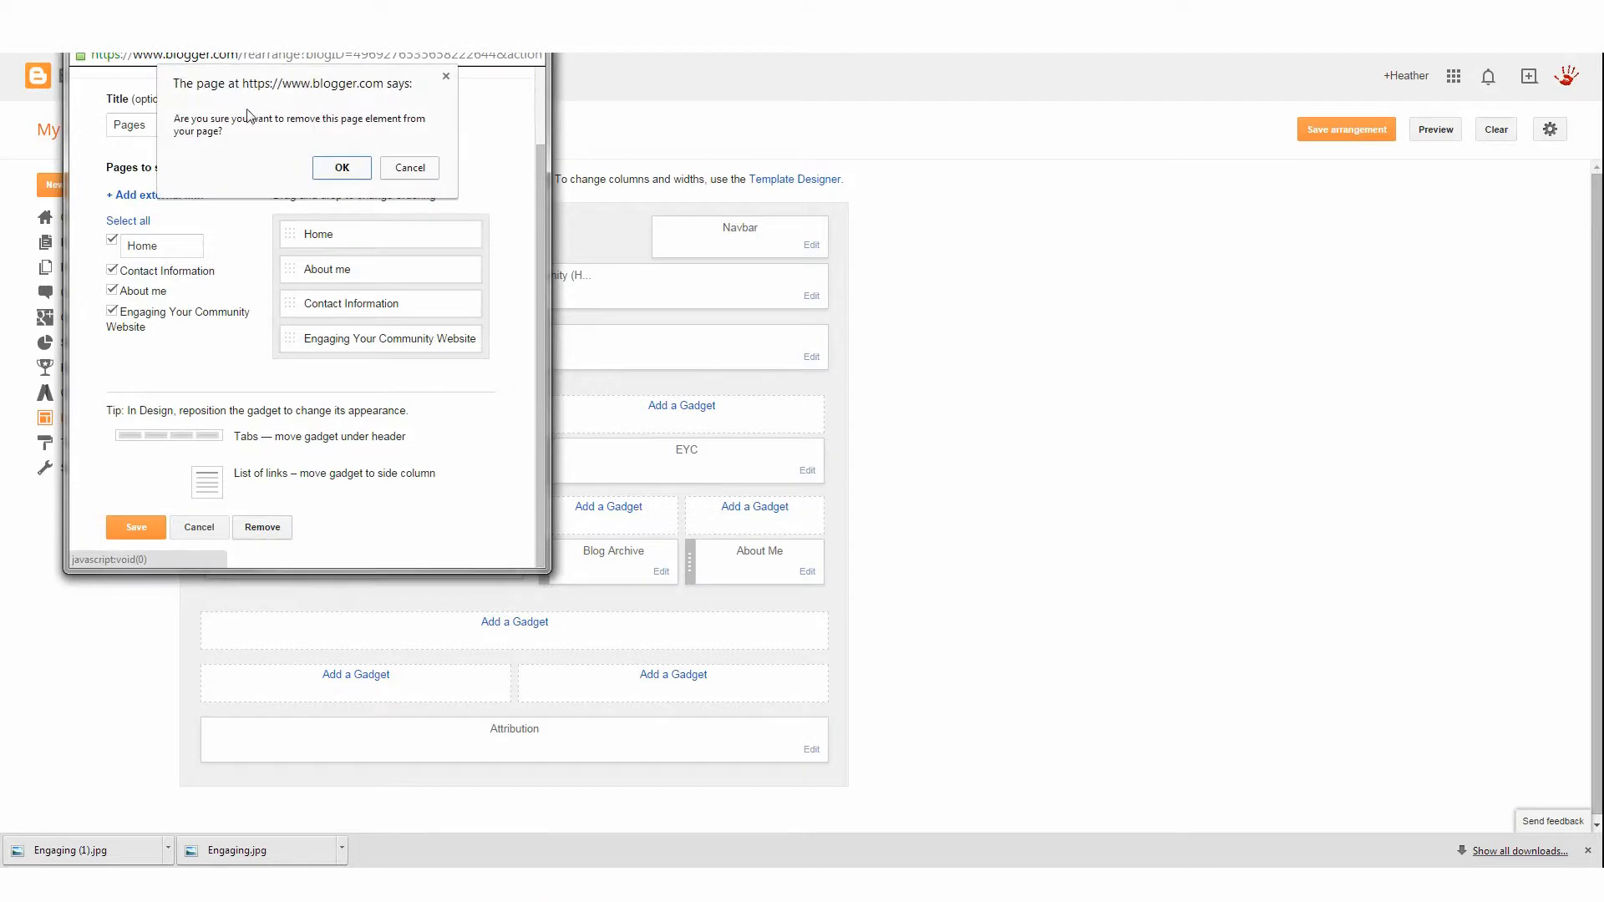
pyautogui.click(357, 171)
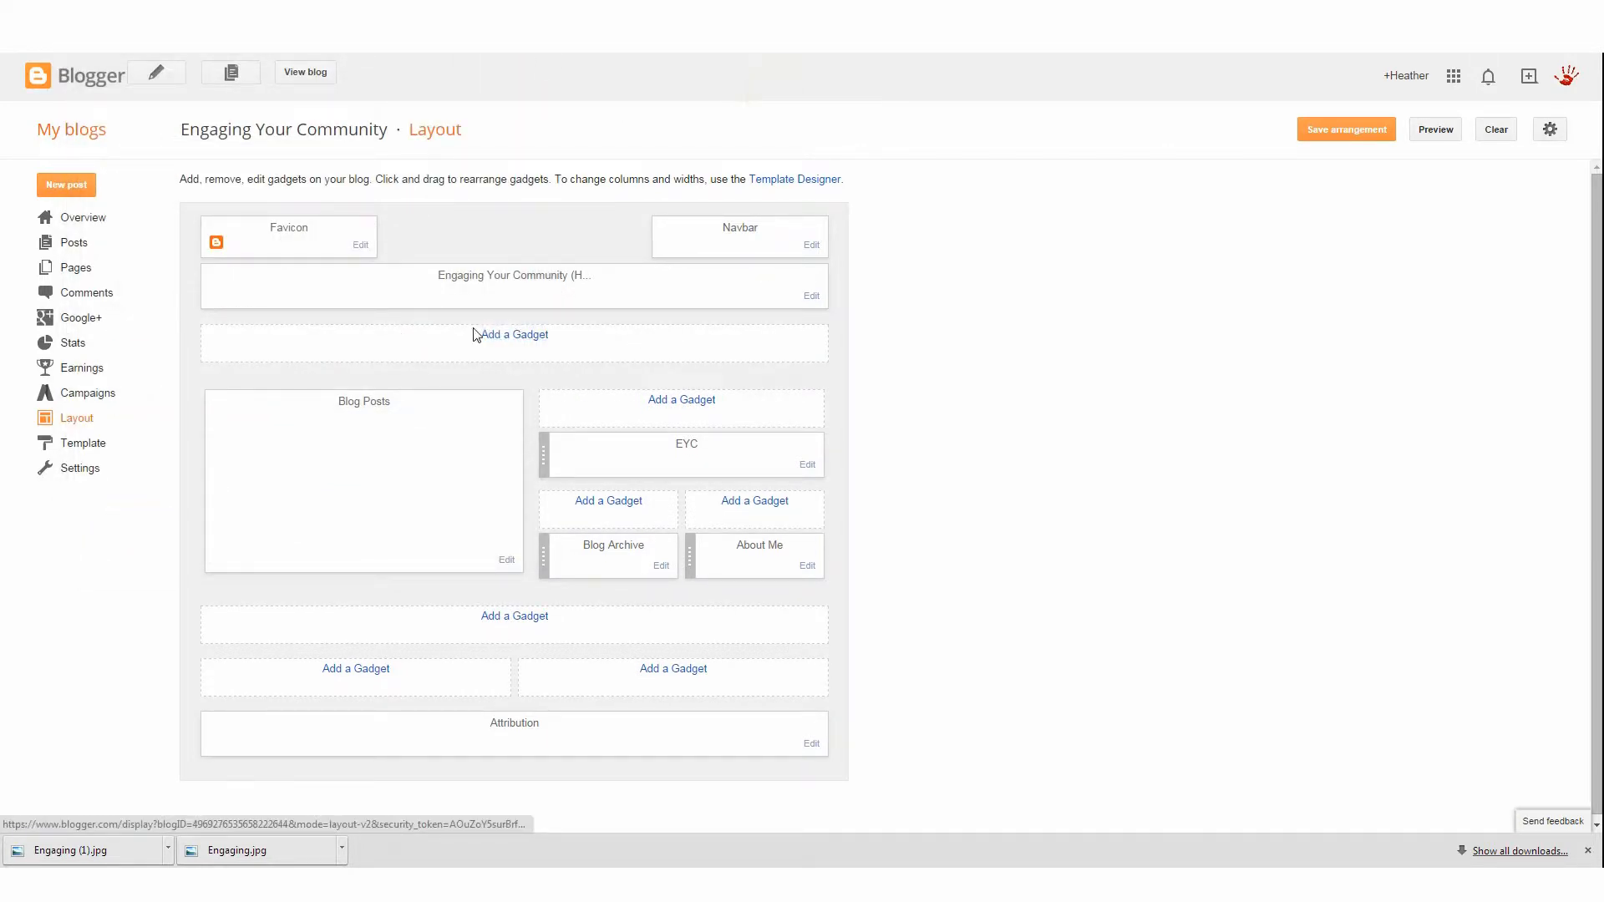
# Add a new Pages gadget in the empty slot below the header and save it
pyautogui.click(497, 337)
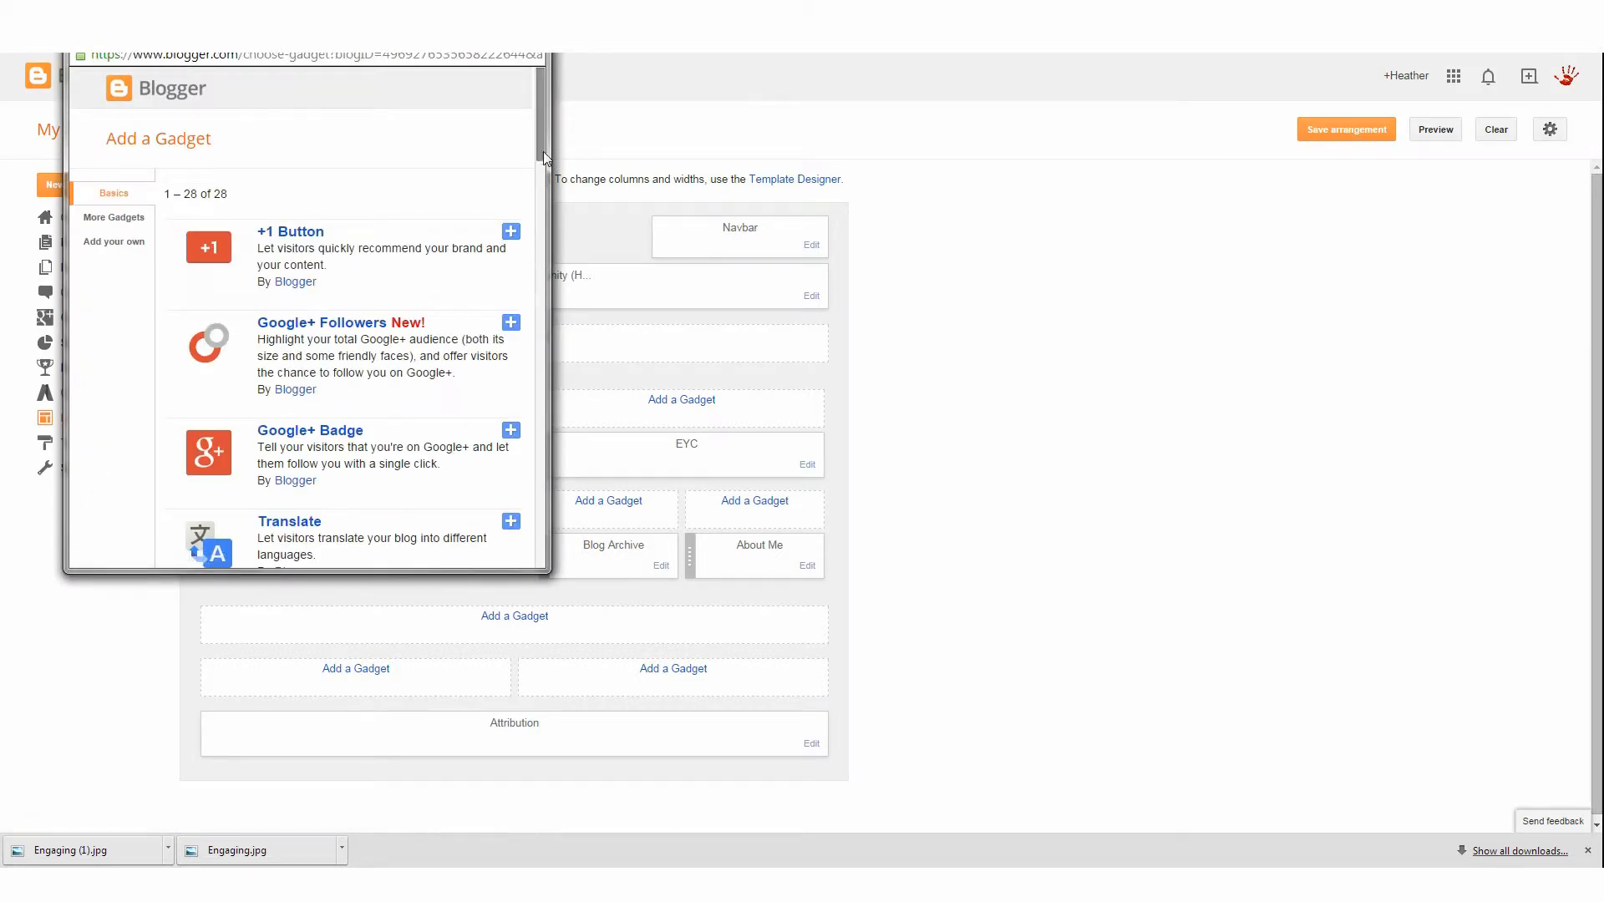
pyautogui.scroll(-1, 544, 167)
pyautogui.moveTo(544, 163)
pyautogui.mouseDown()
pyautogui.moveTo(567, 380)
pyautogui.moveTo(548, 469)
pyautogui.moveTo(536, 303)
pyautogui.moveTo(548, 535)
pyautogui.moveTo(525, 65)
pyautogui.moveTo(529, 181)
pyautogui.mouseUp()
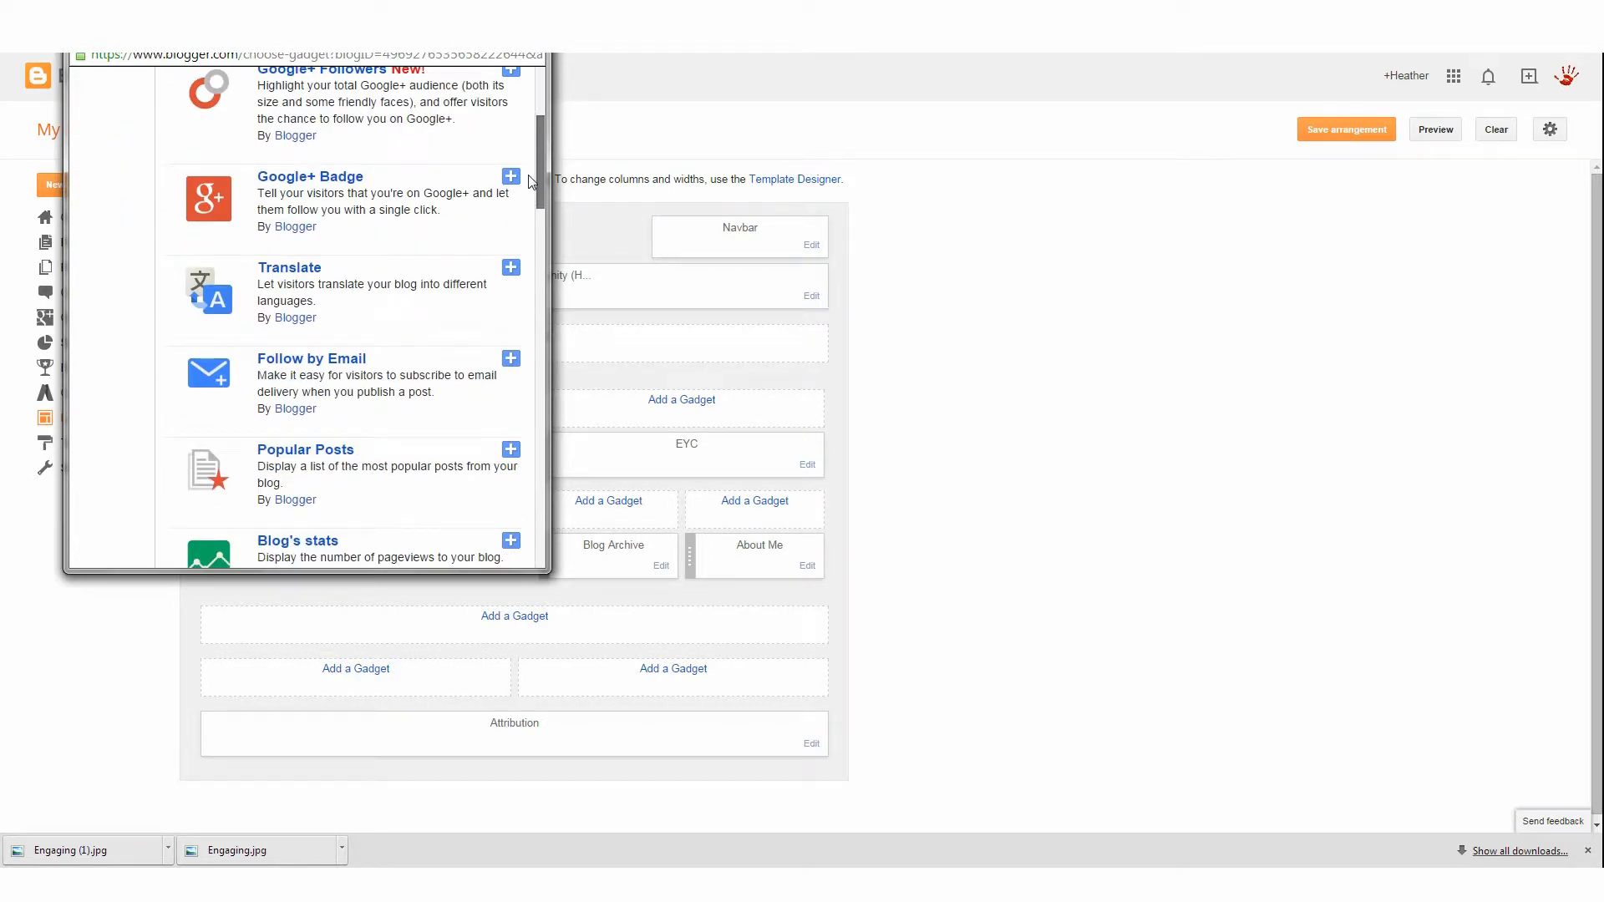
pyautogui.scroll(-3, 325, 389)
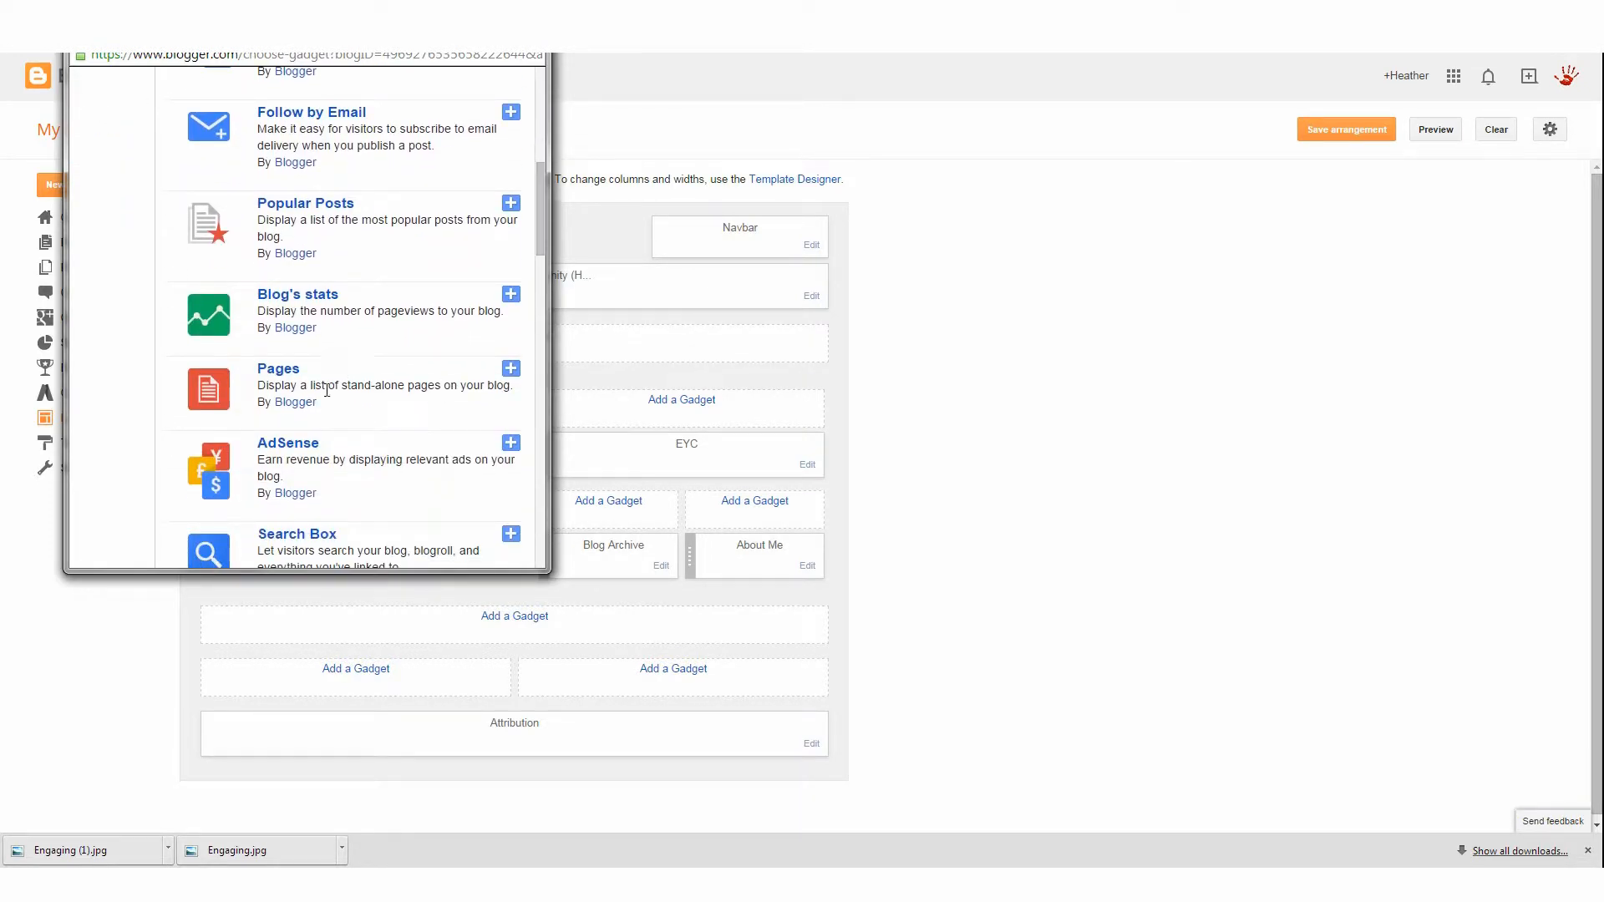
pyautogui.click(509, 373)
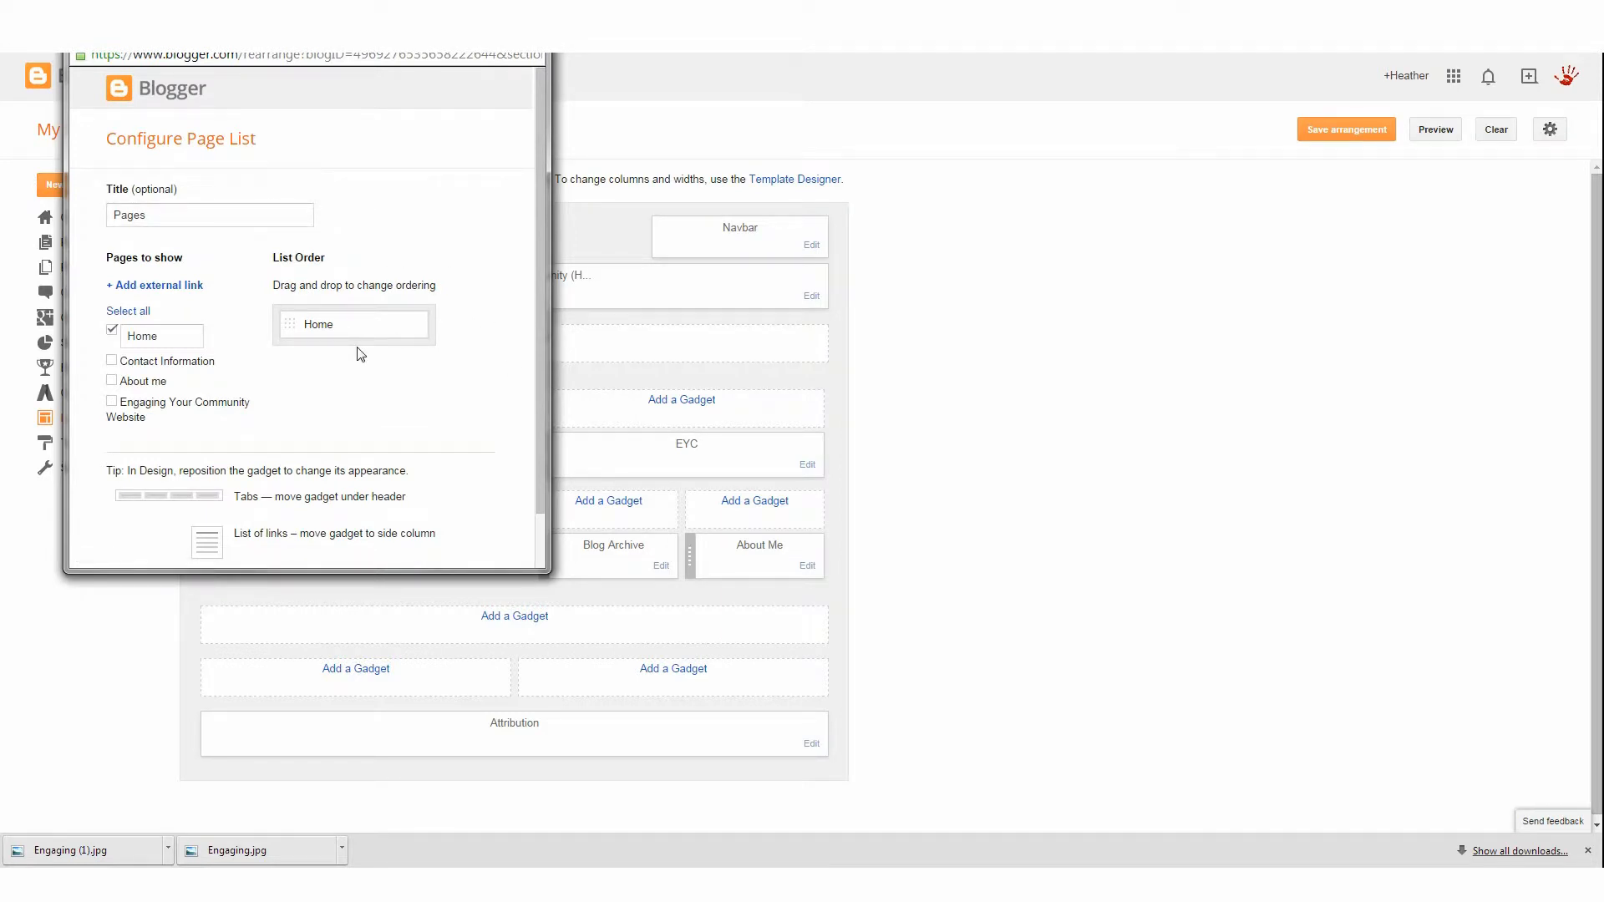
pyautogui.scroll(-1, 358, 351)
pyautogui.click(132, 532)
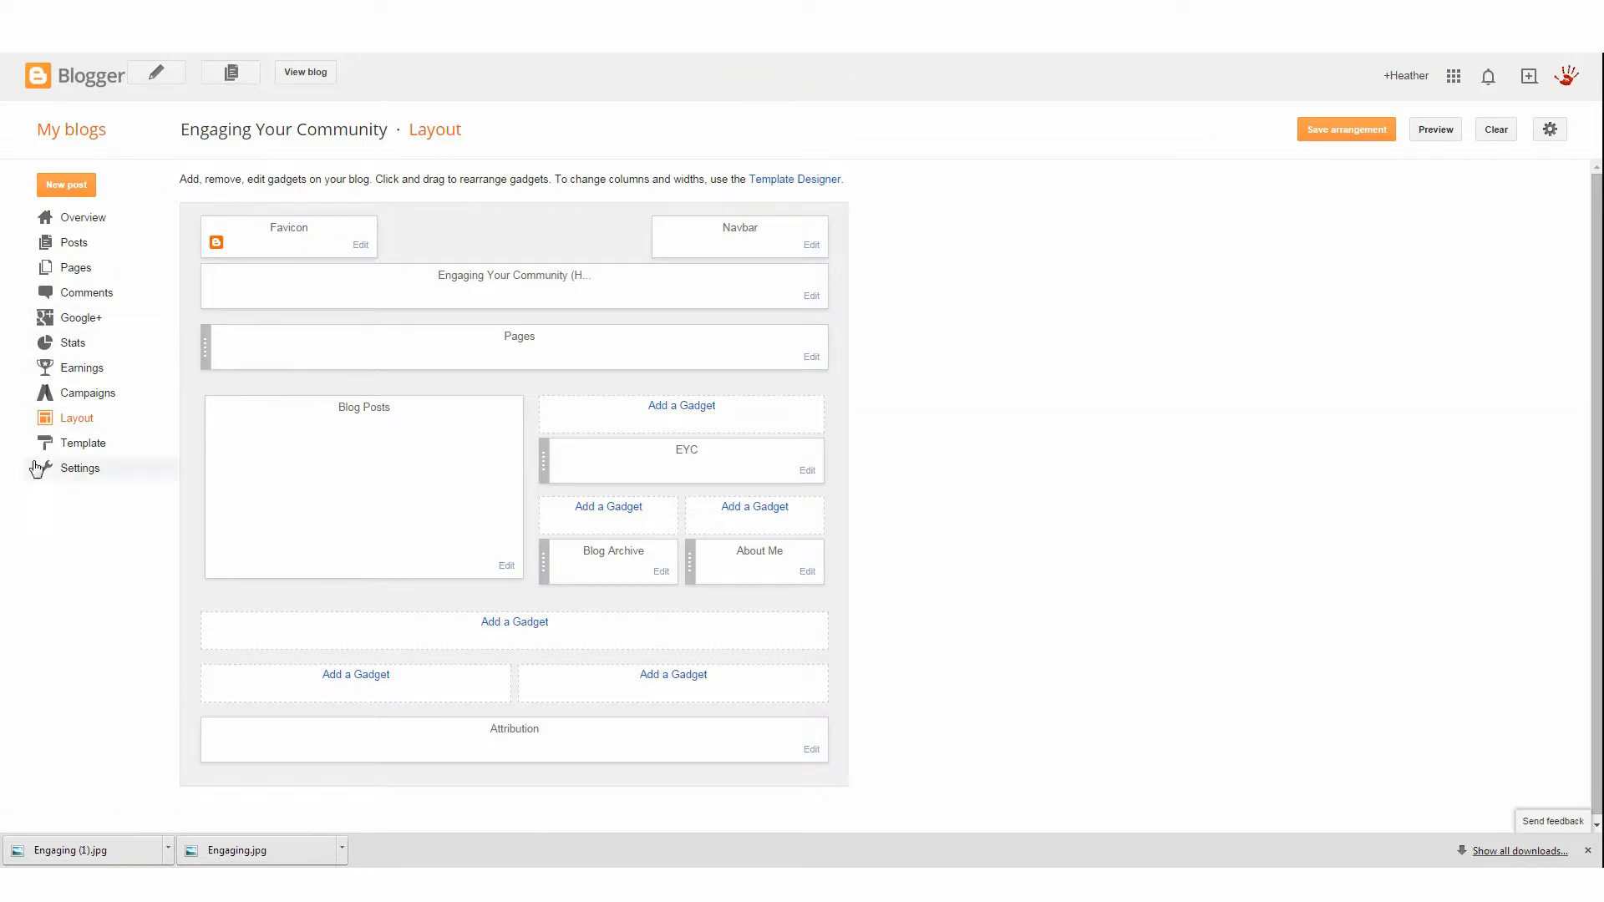
# Look through the blog's Campaigns and Earnings pages
pyautogui.click(77, 394)
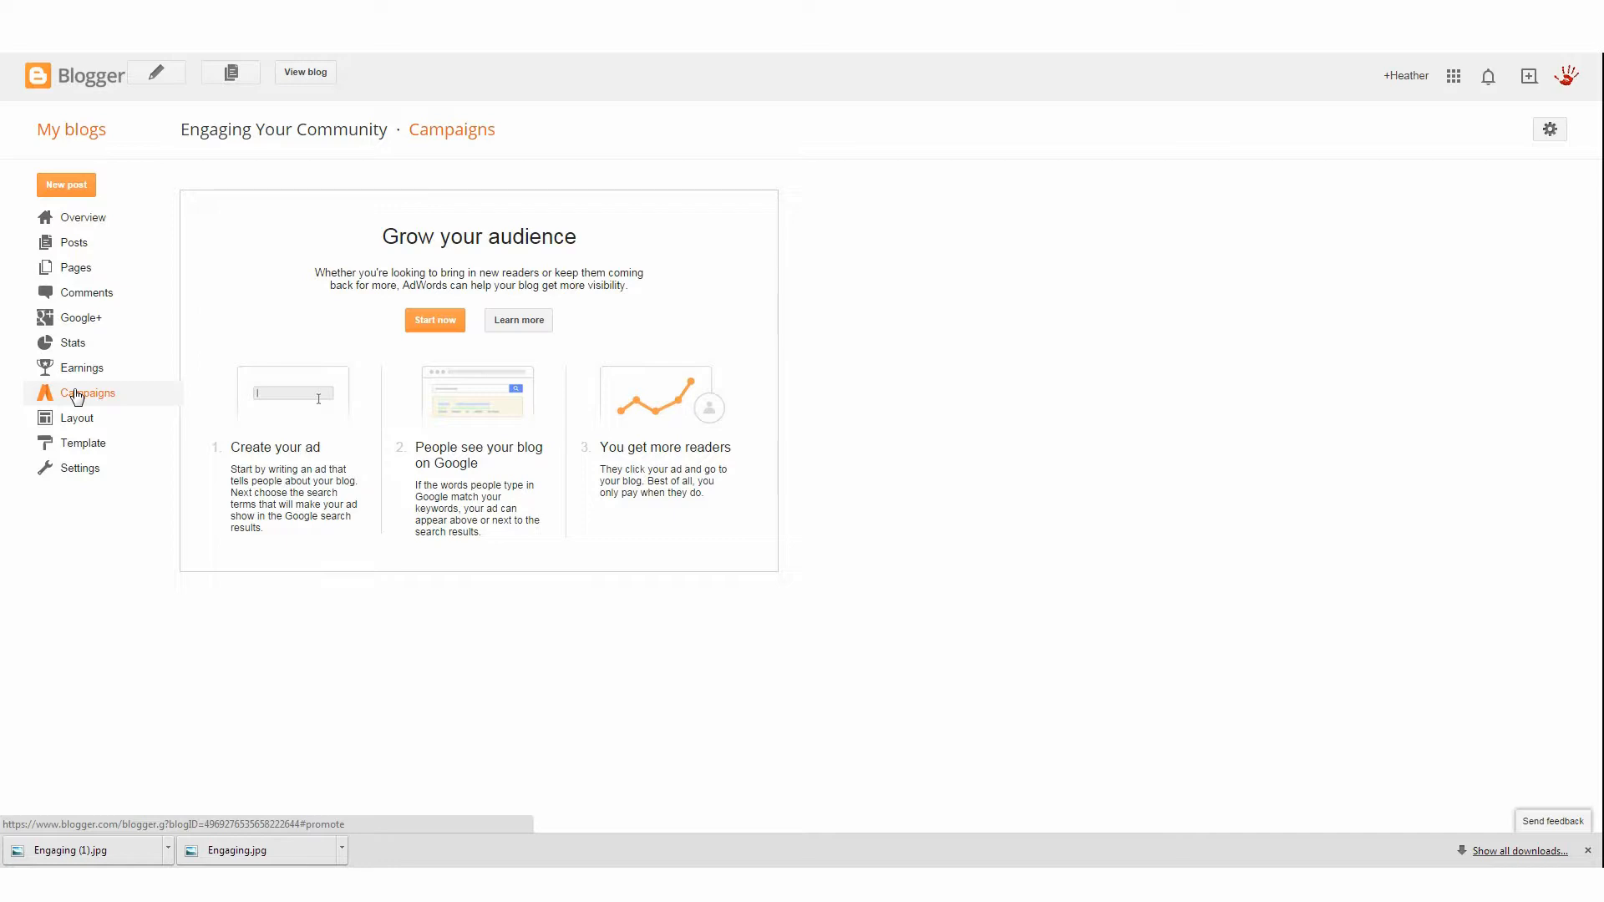
pyautogui.click(99, 369)
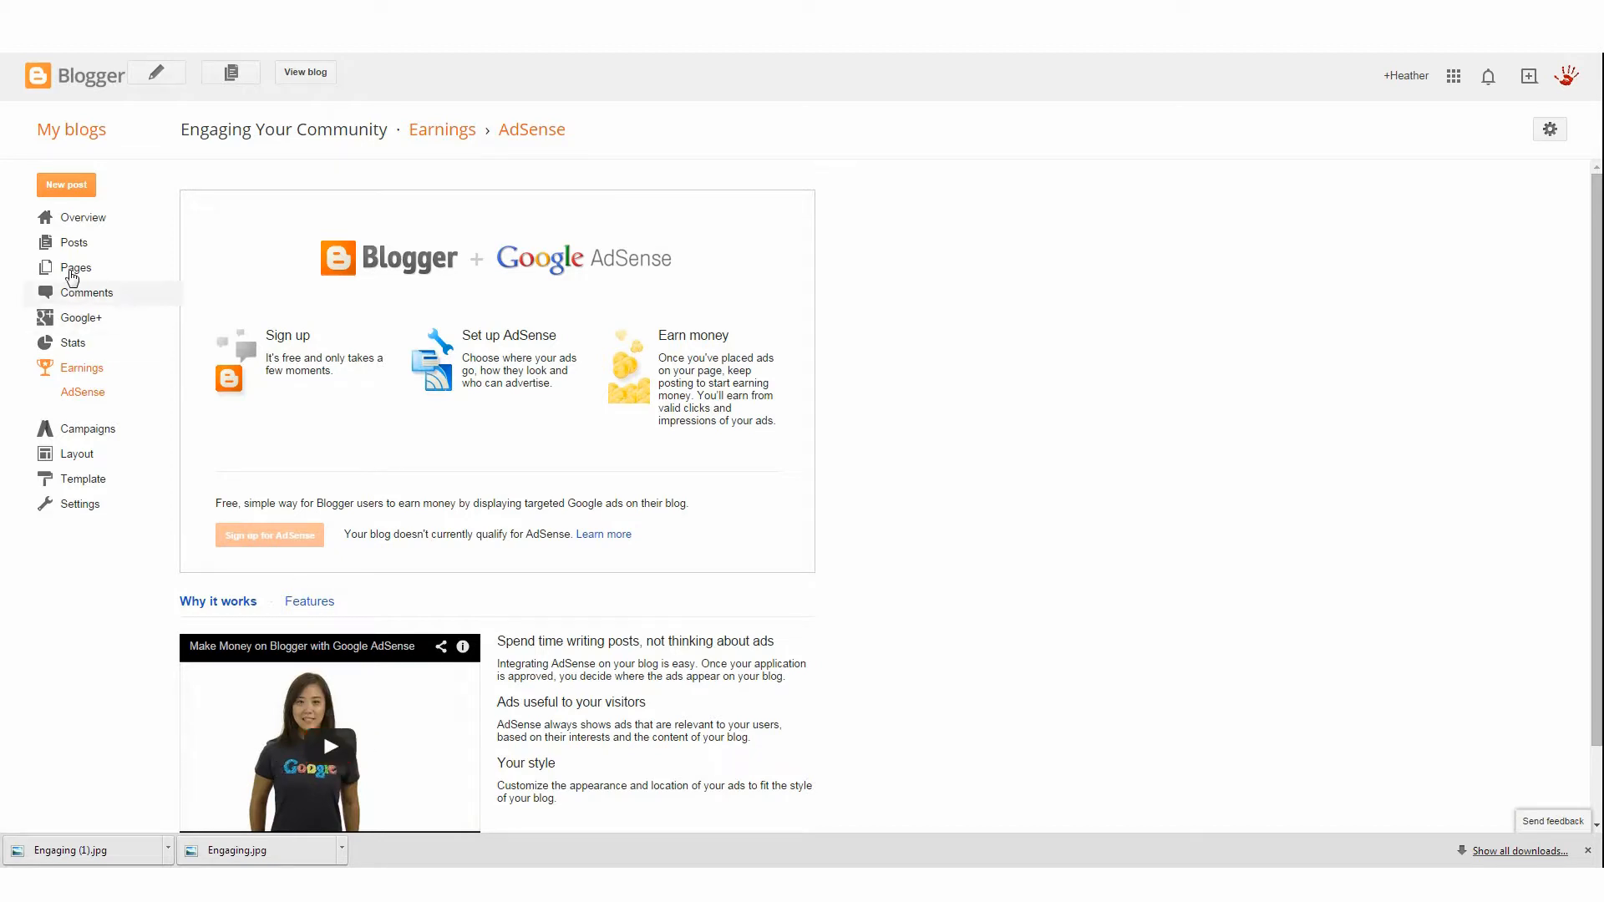
# Open the Stats overview and set Blogger not to track your own pageviews
pyautogui.click(69, 346)
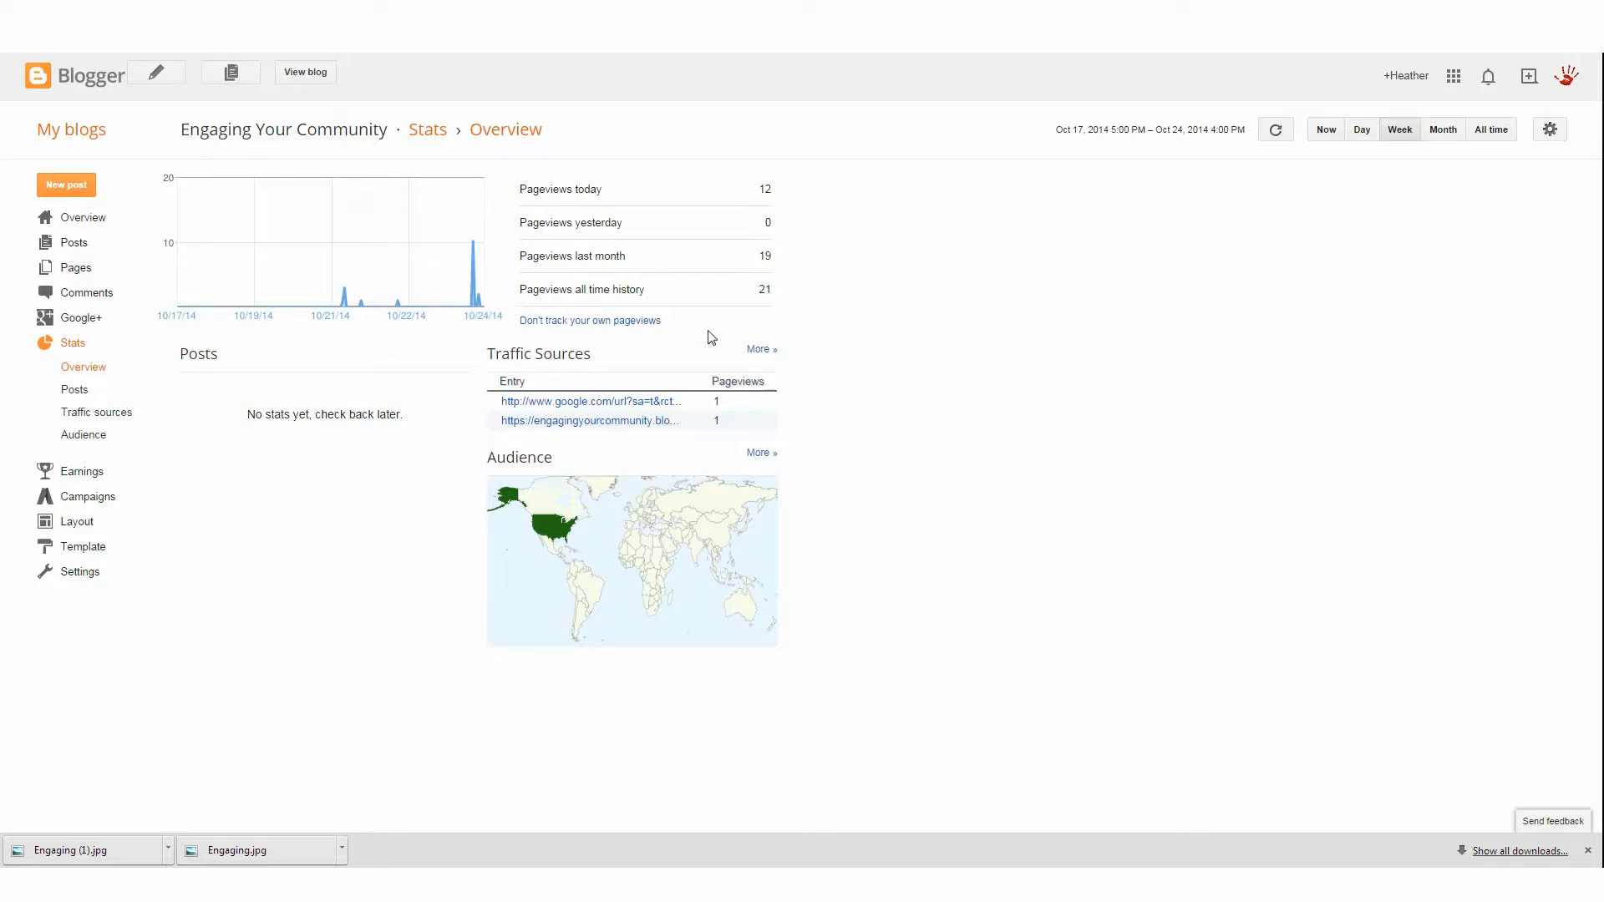
pyautogui.click(618, 322)
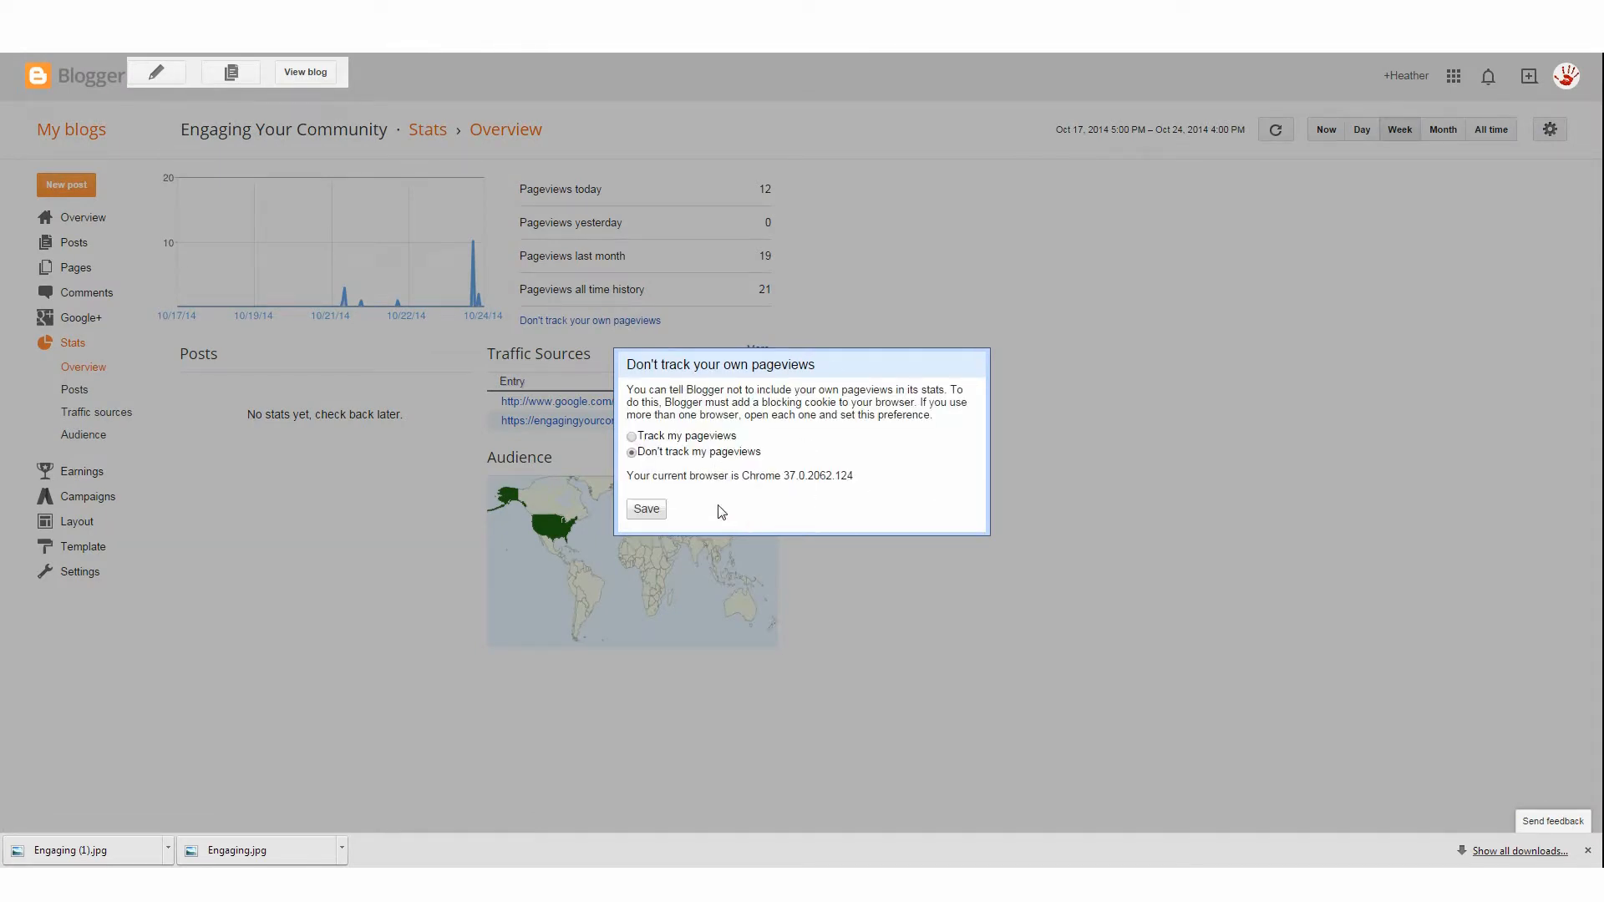
pyautogui.click(645, 509)
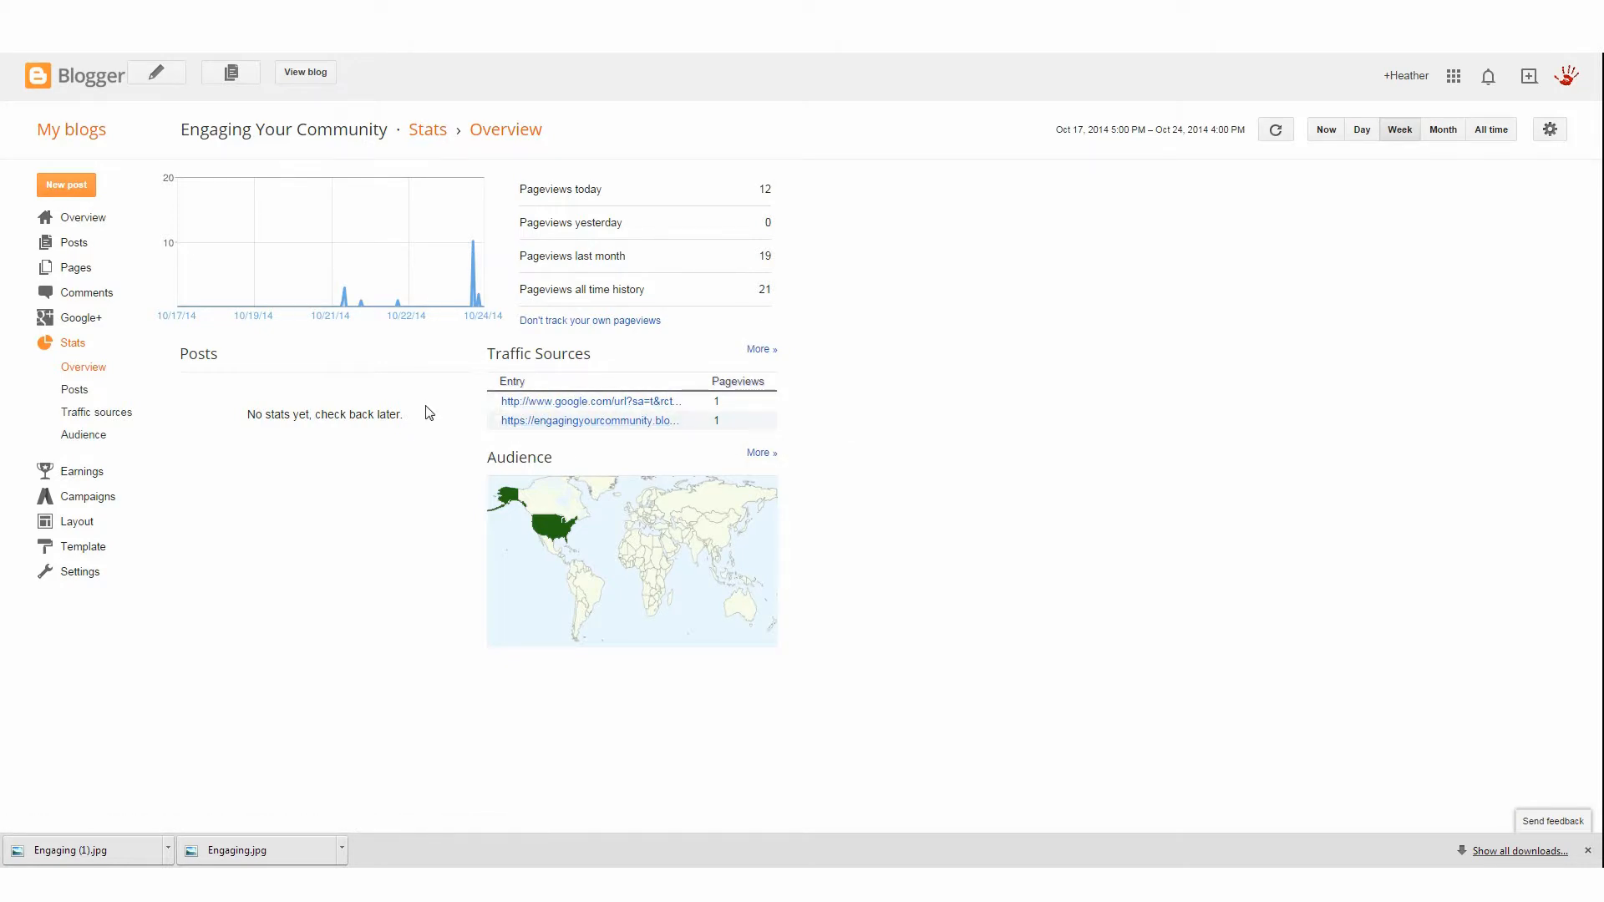
# Review the blog's Google+ settings and the published comments list
pyautogui.click(99, 322)
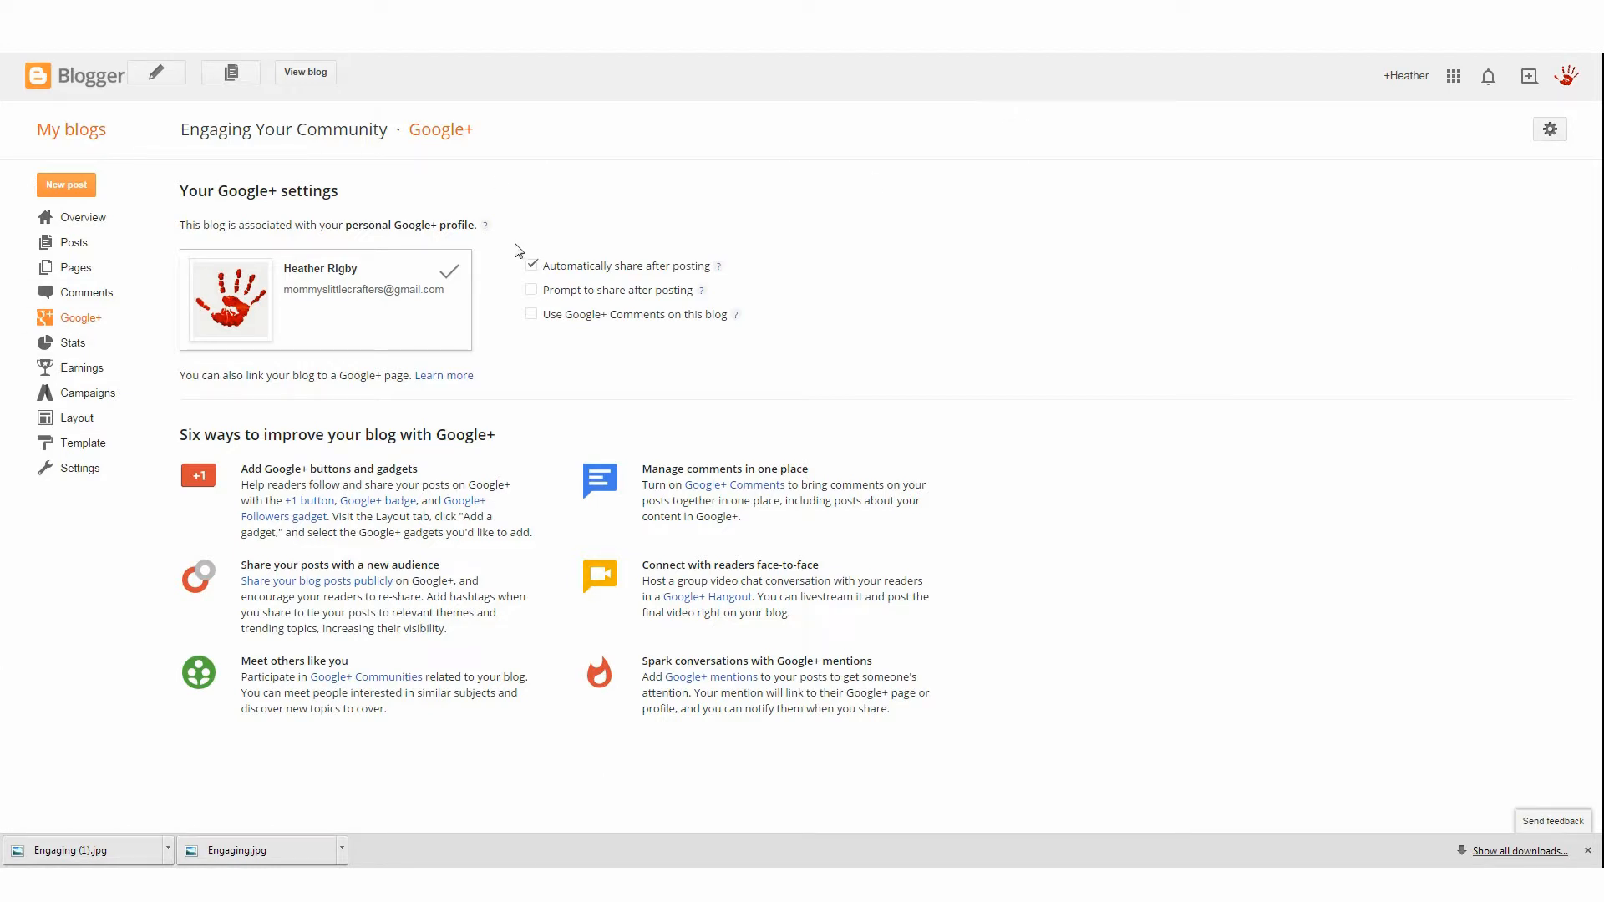
pyautogui.click(105, 296)
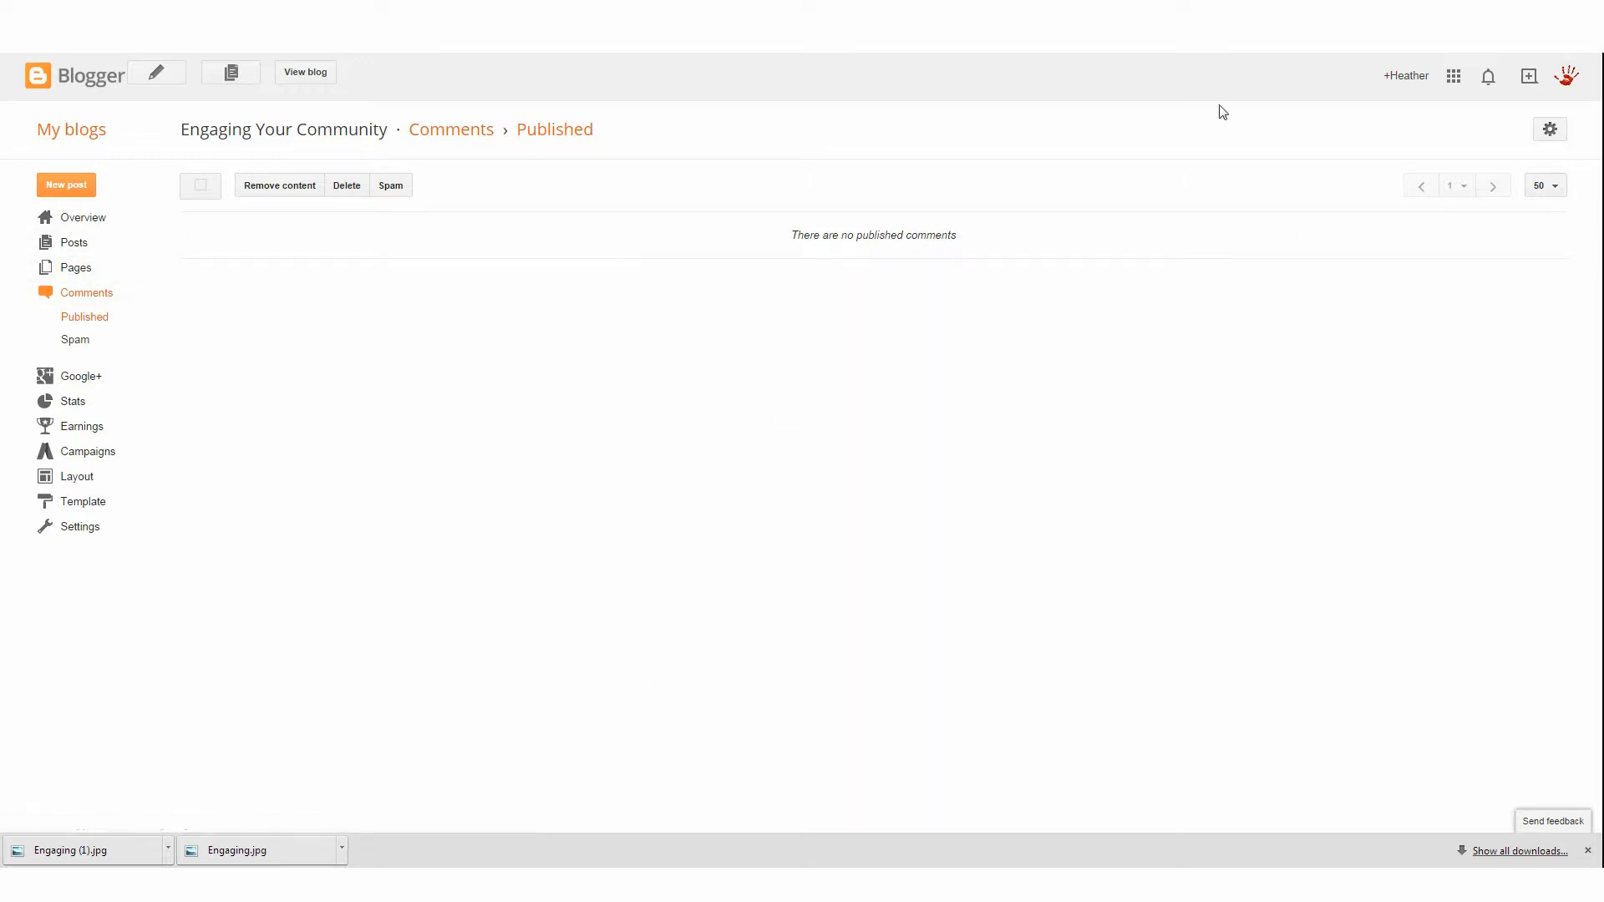
# Create a new page titled "All about me" with Email, Phone and Facebook labels in its body, then return to the blog list
pyautogui.click(71, 269)
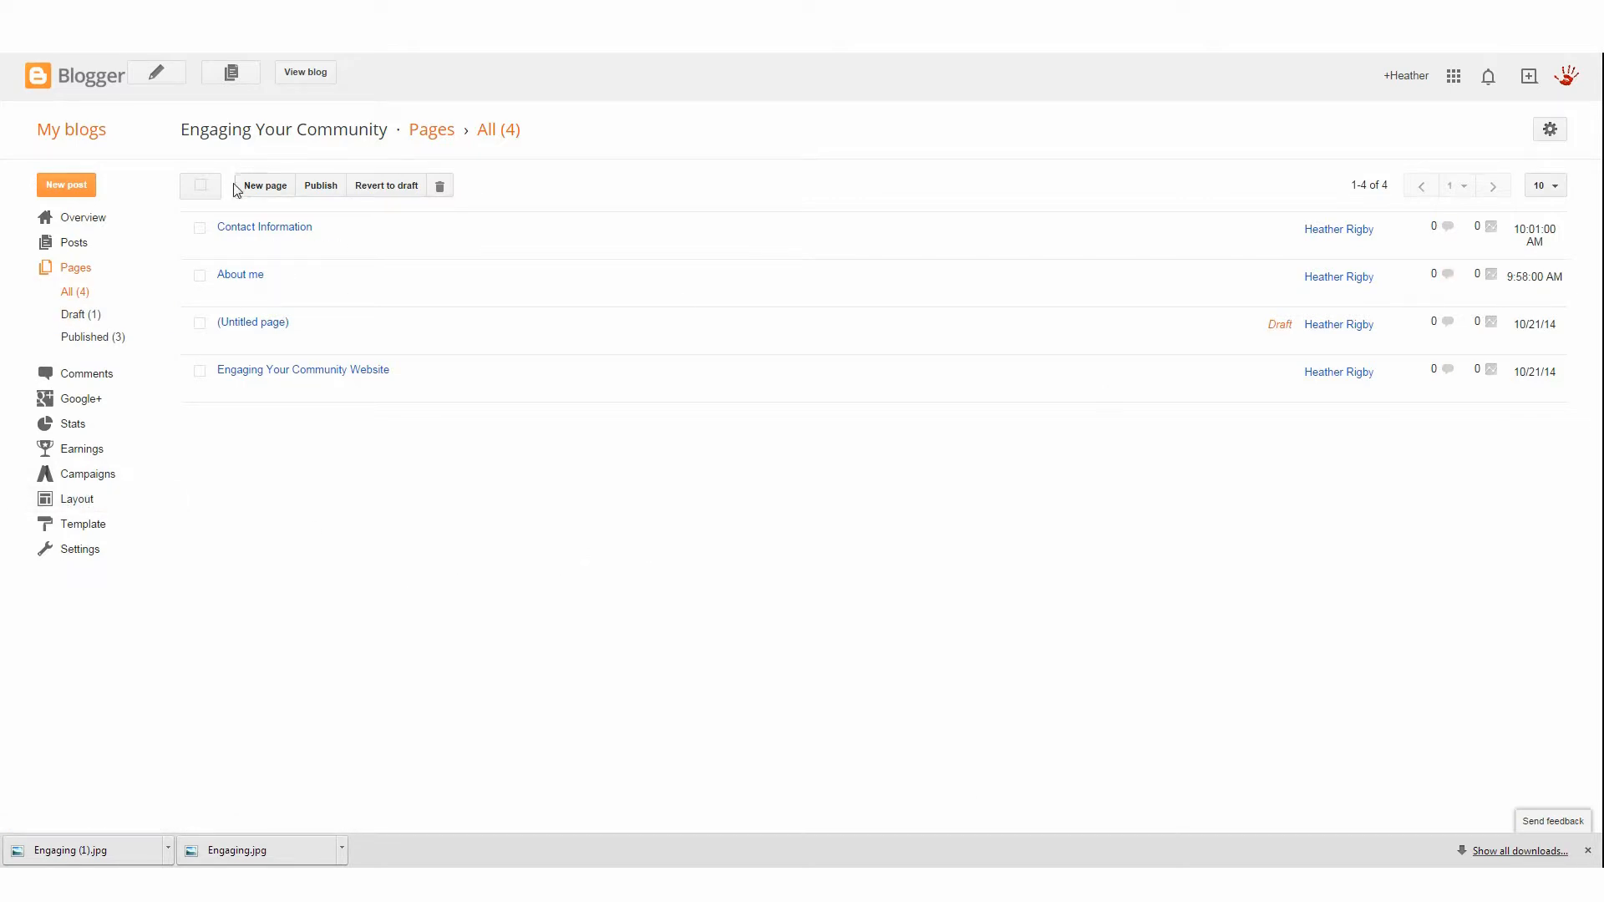
pyautogui.click(267, 185)
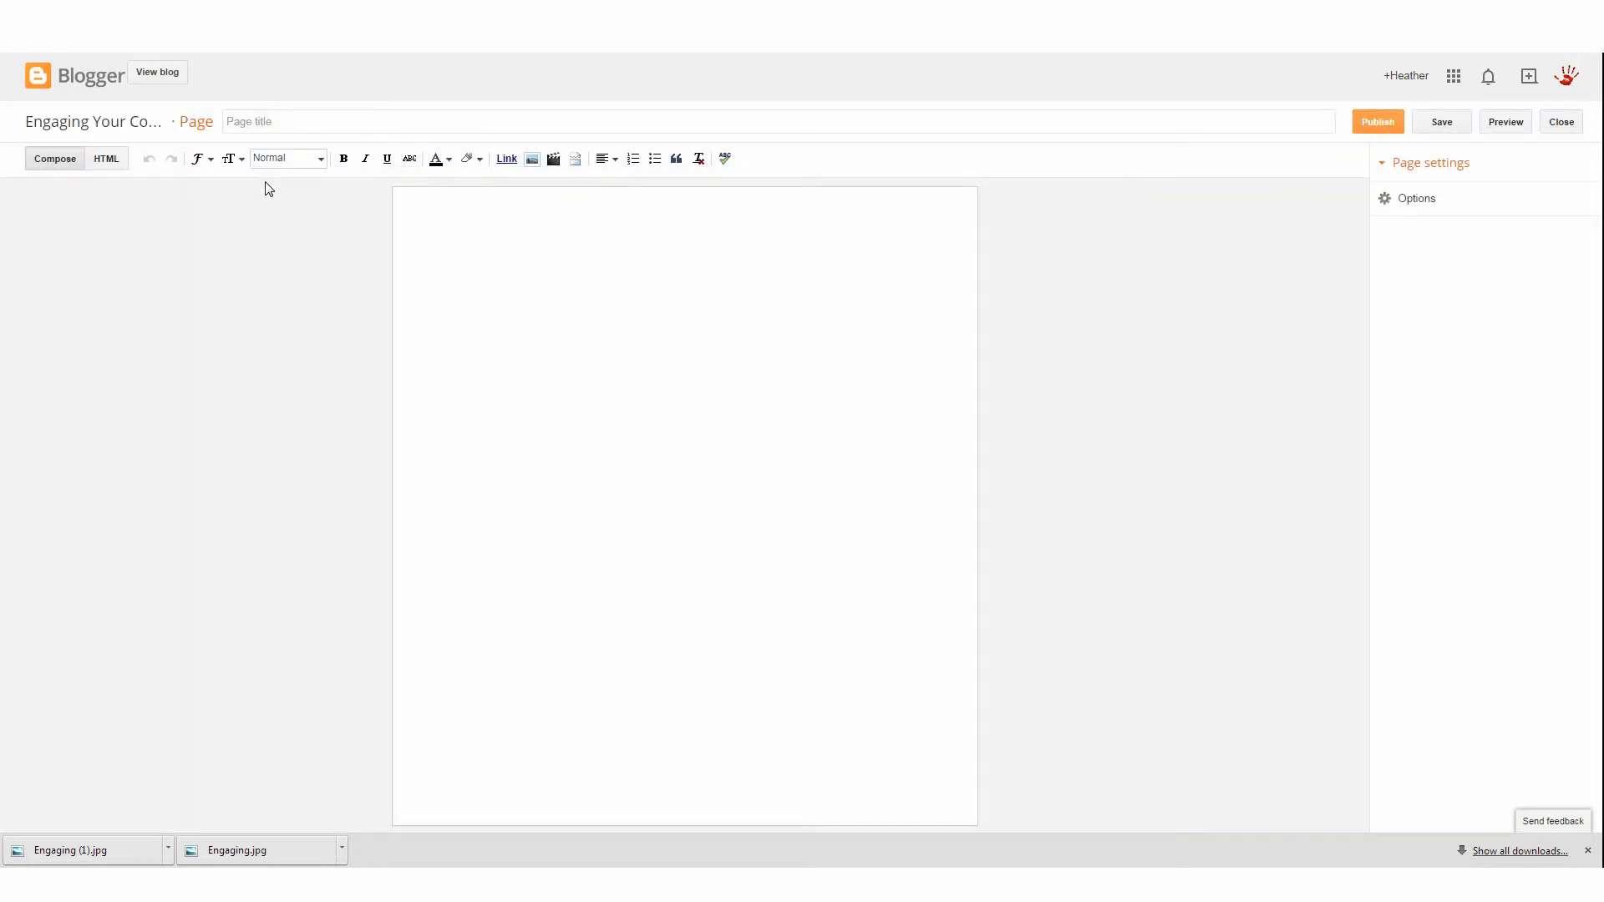
pyautogui.click(322, 132)
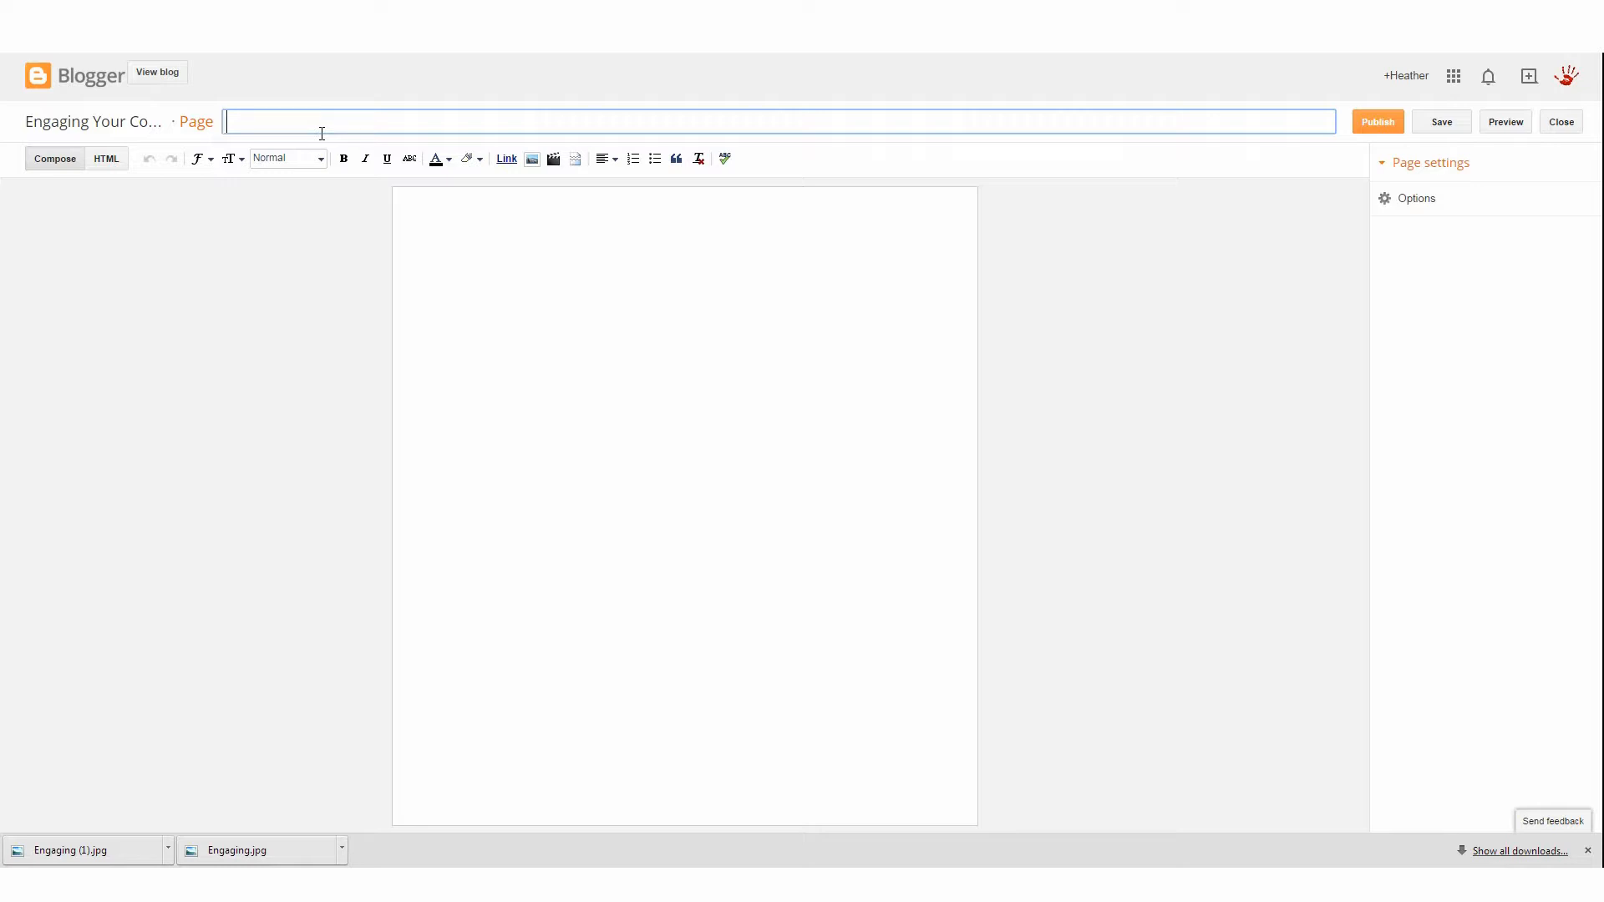
pyautogui.write('All about me')
pyautogui.click(561, 229)
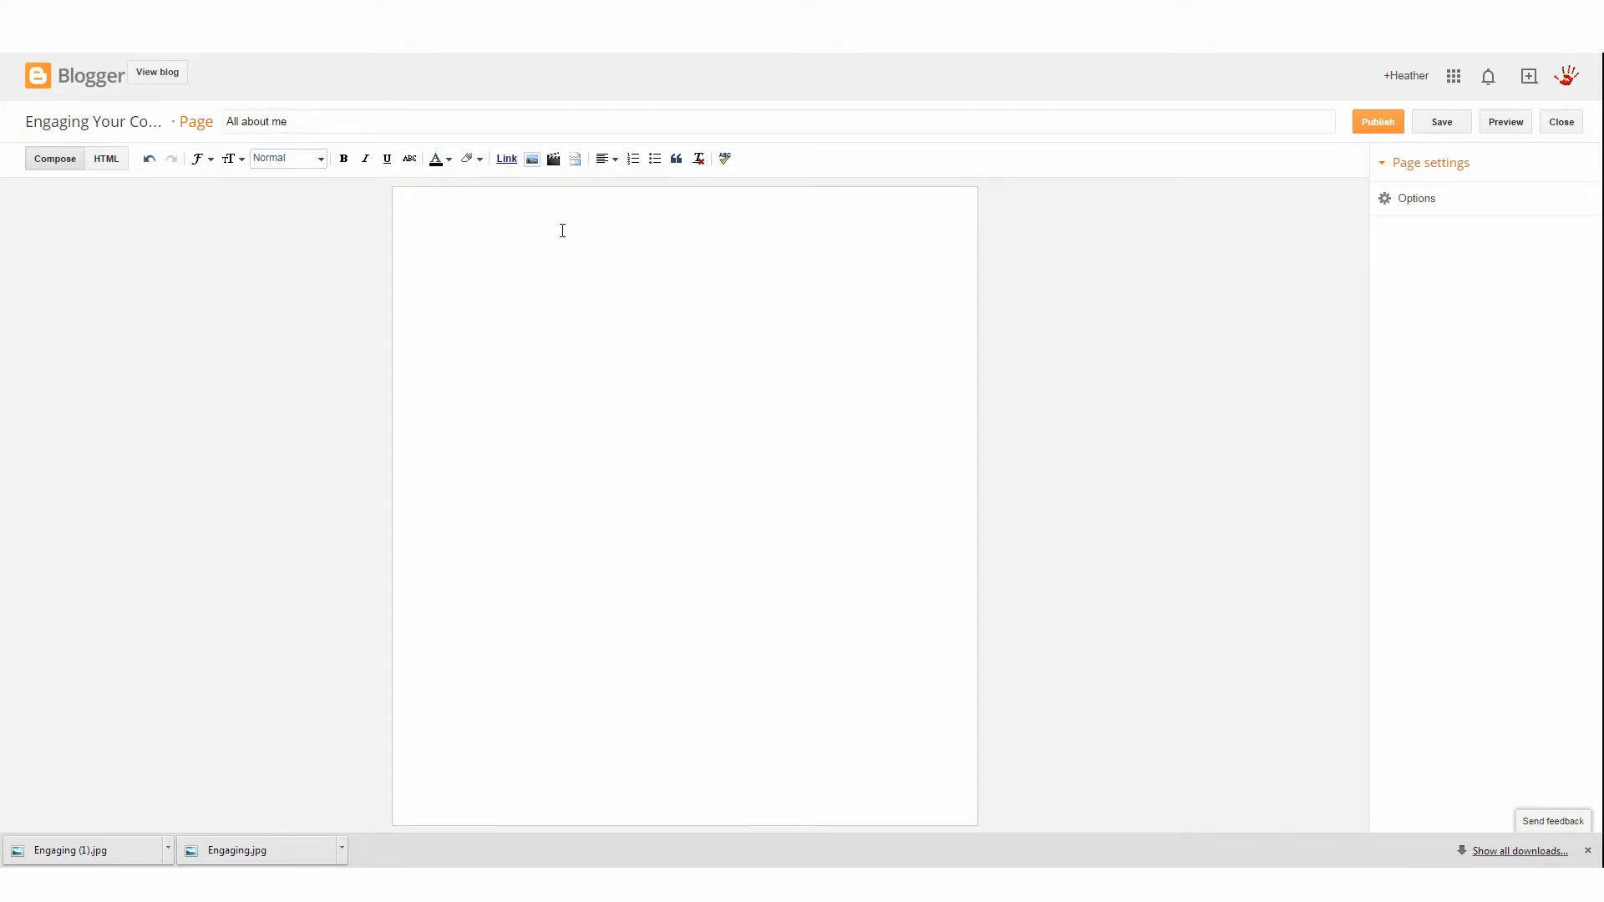
pyautogui.write('Email')
pyautogui.write(': ')
pyautogui.write('Phone: ')
pyautogui.write('Facebook')
pyautogui.click(99, 80)
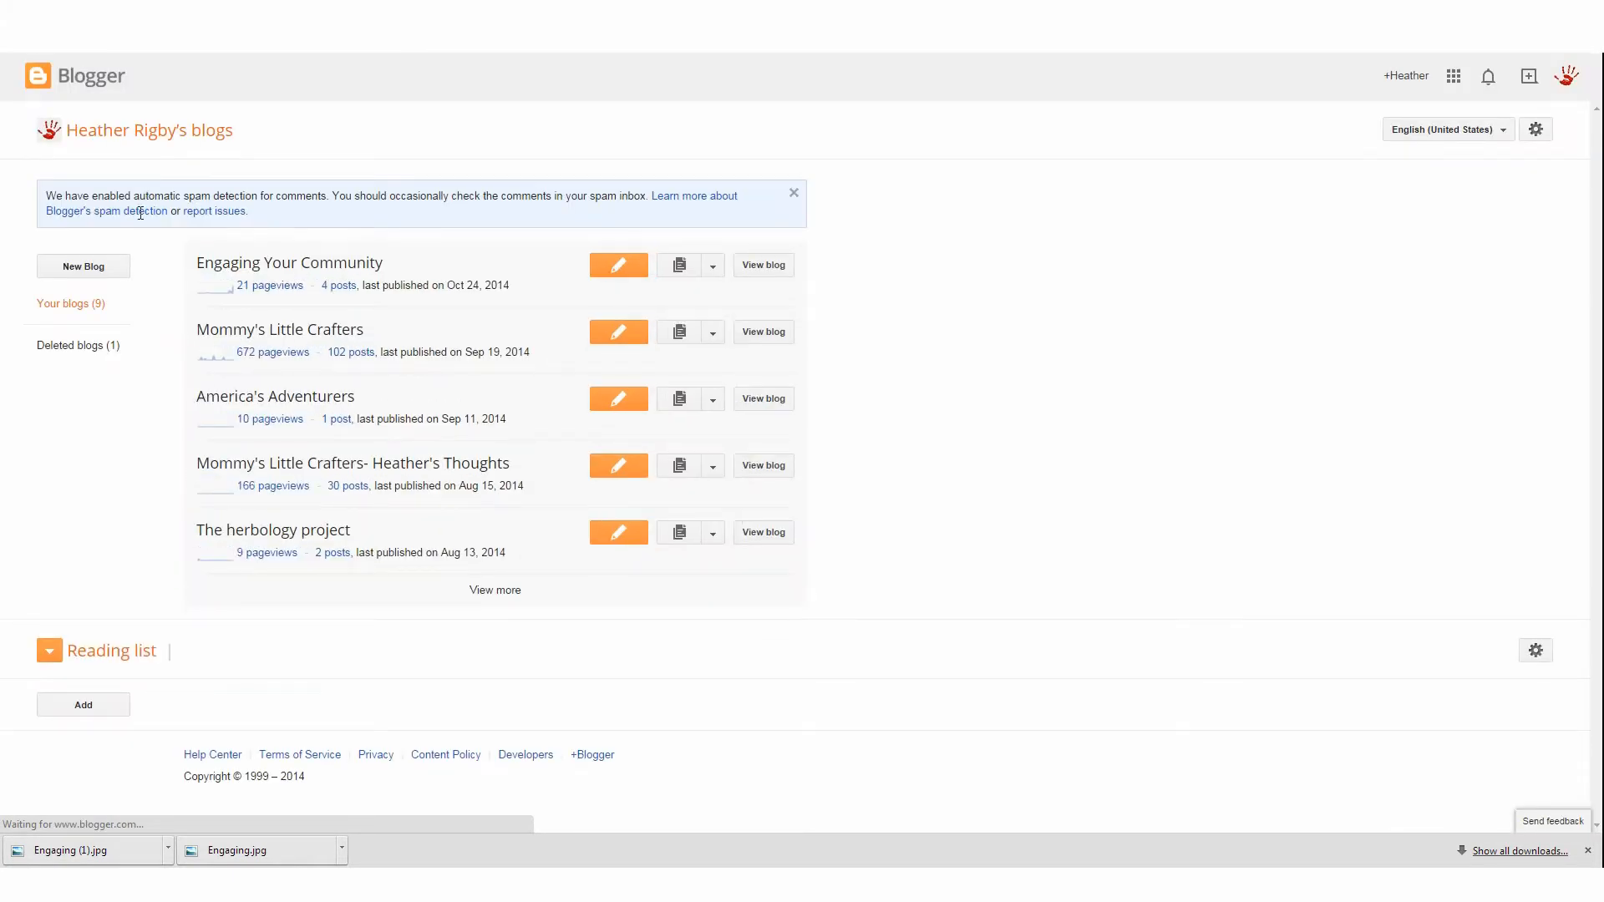
# Edit the Pages gadget to also show Contact Information, About me and Engaging Your Community Website, and save it
pyautogui.click(708, 264)
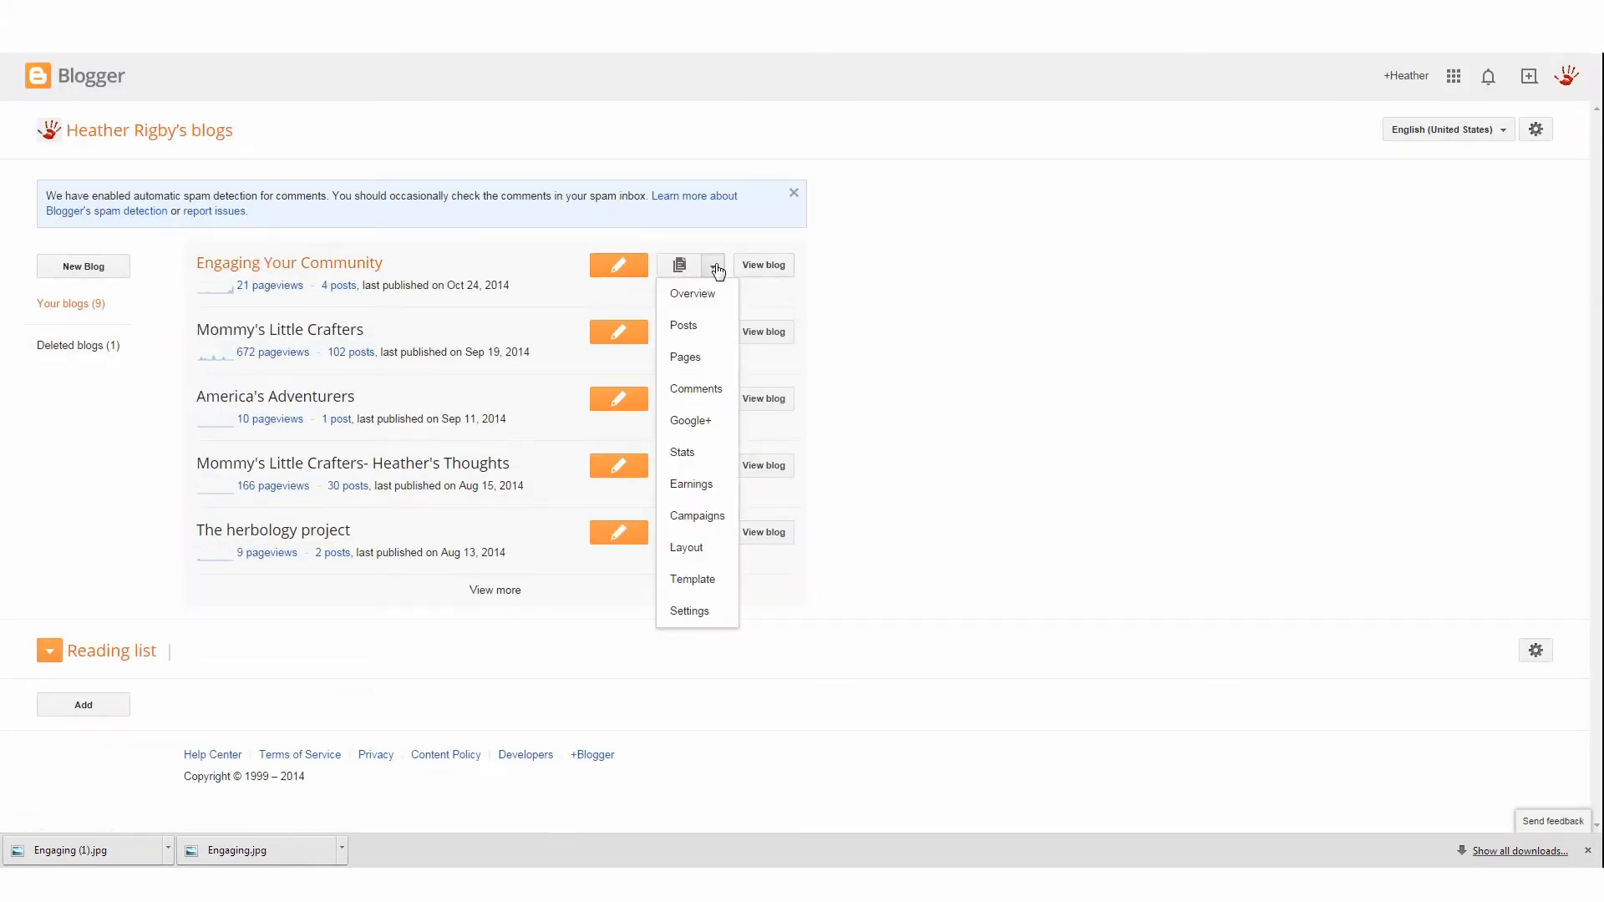
pyautogui.click(692, 361)
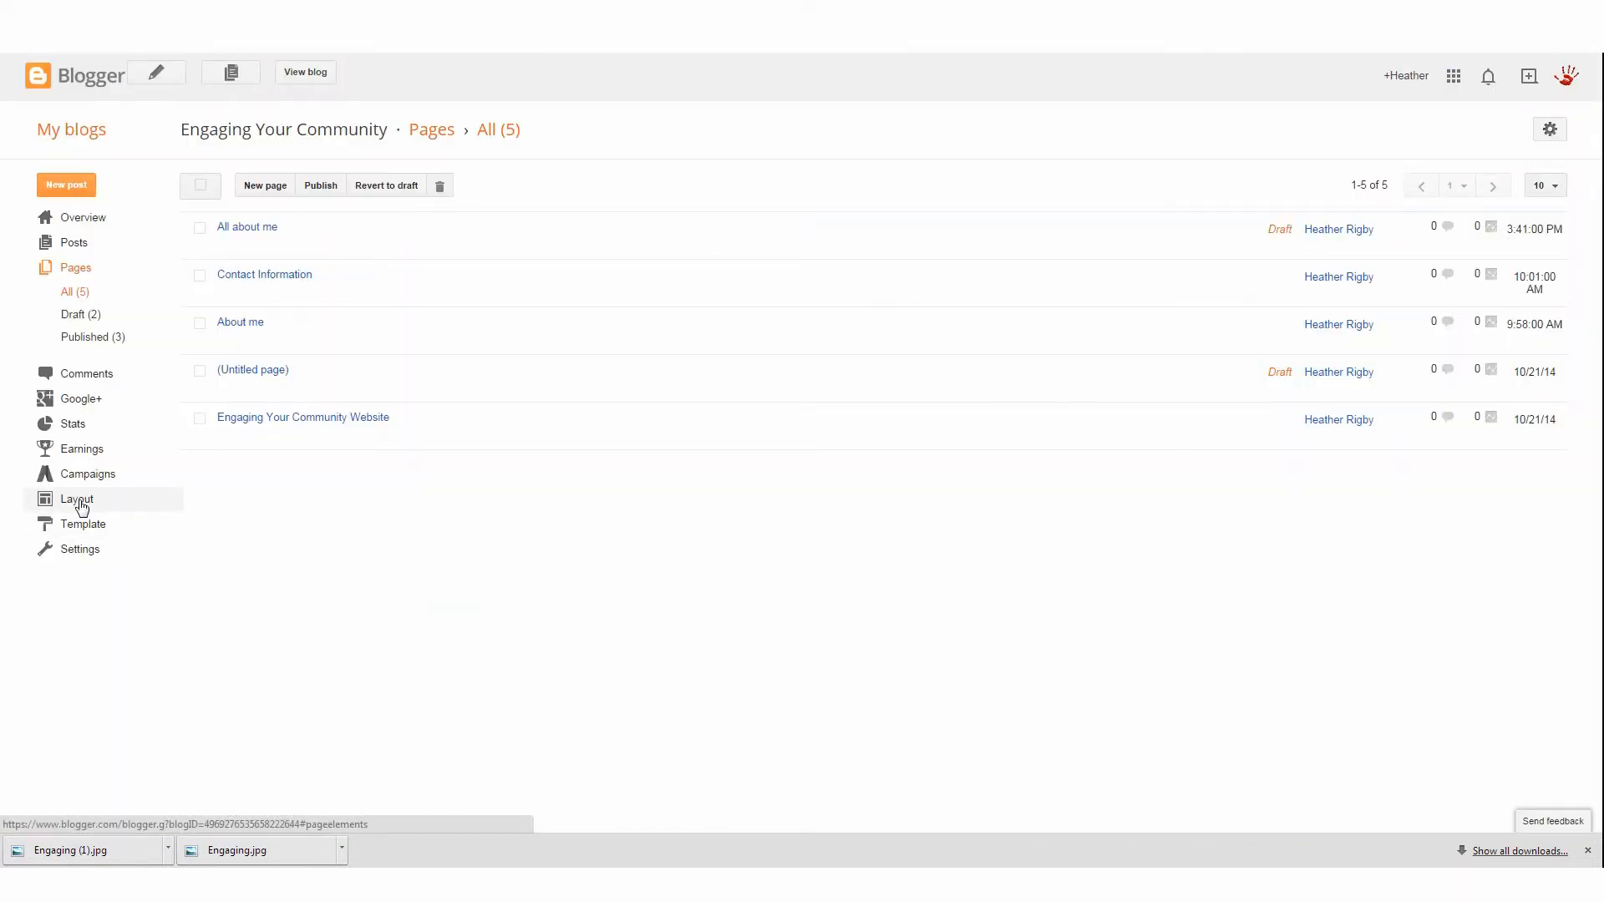
pyautogui.click(76, 500)
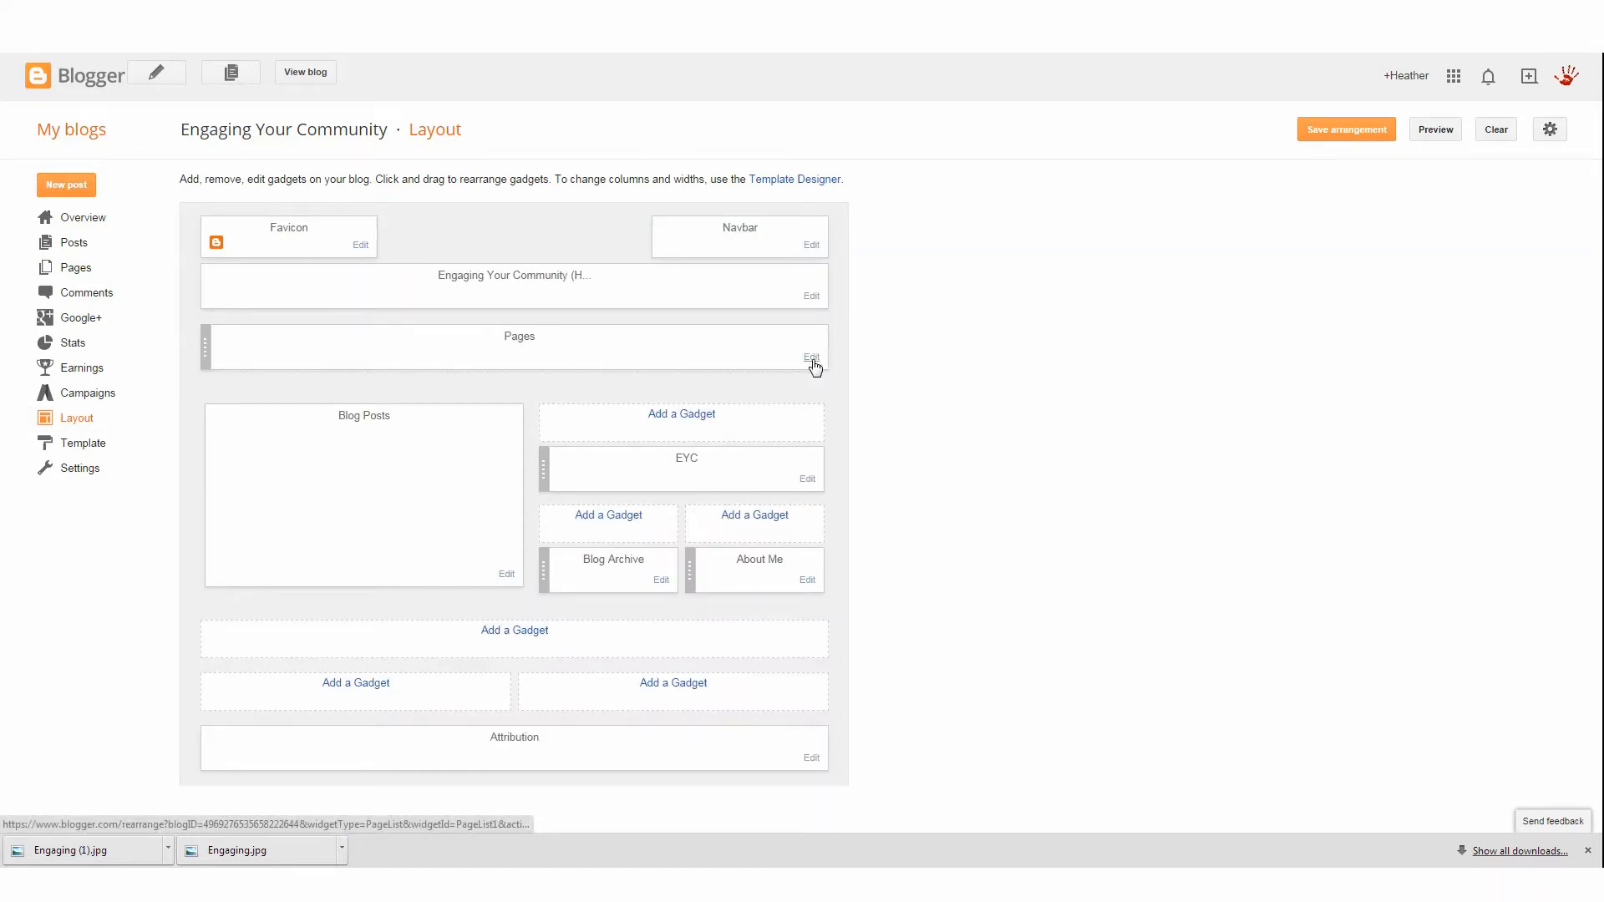
pyautogui.click(812, 359)
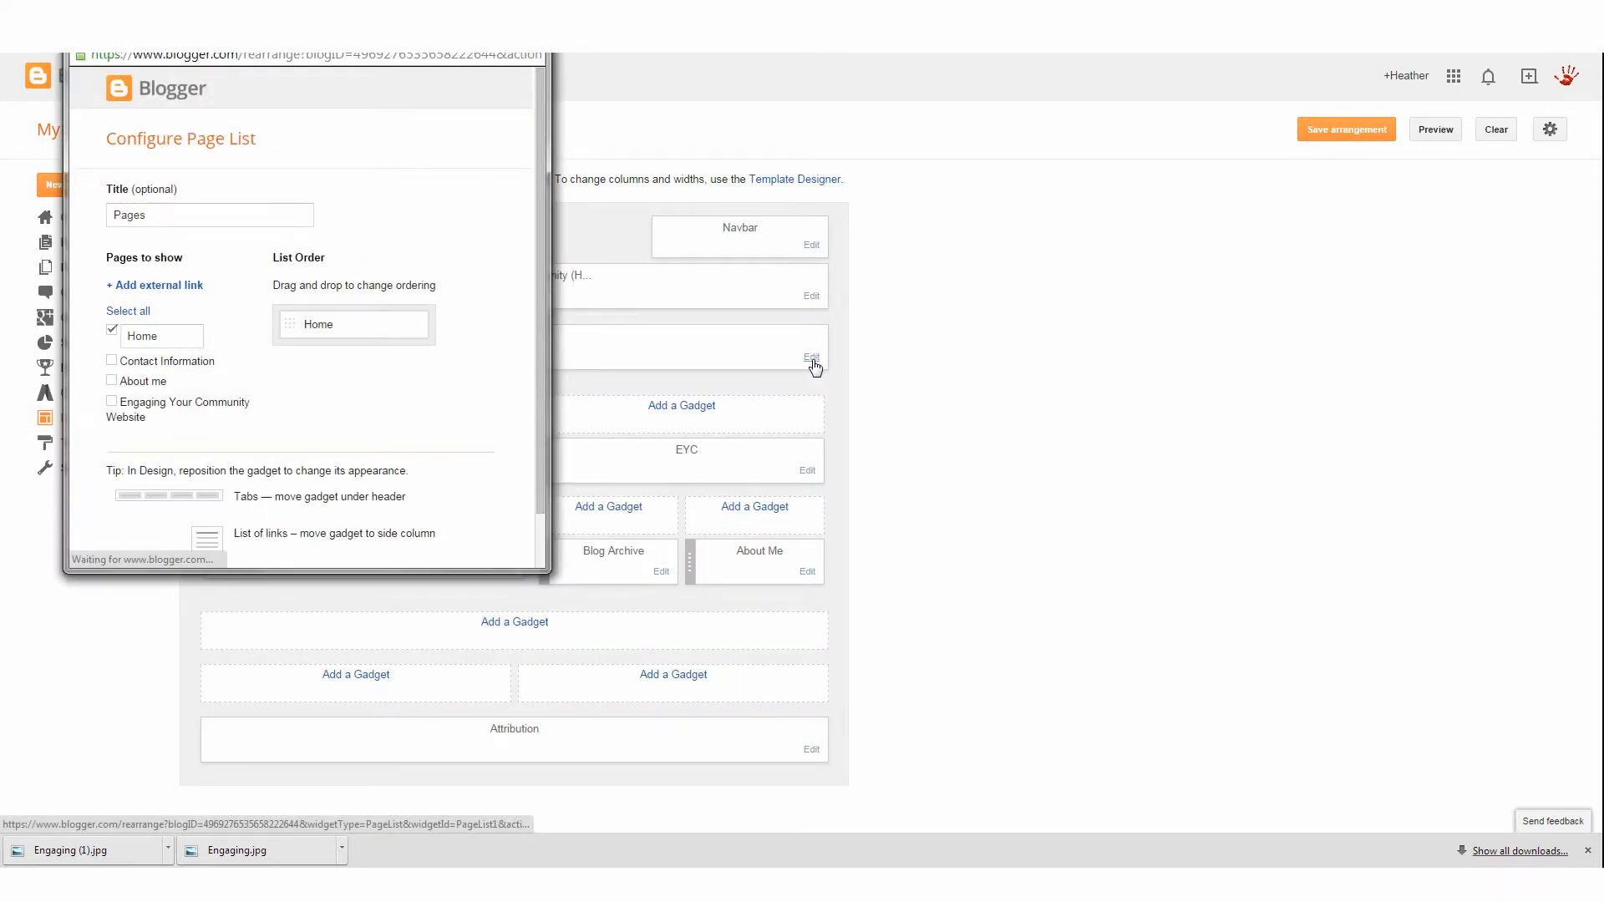
pyautogui.click(112, 361)
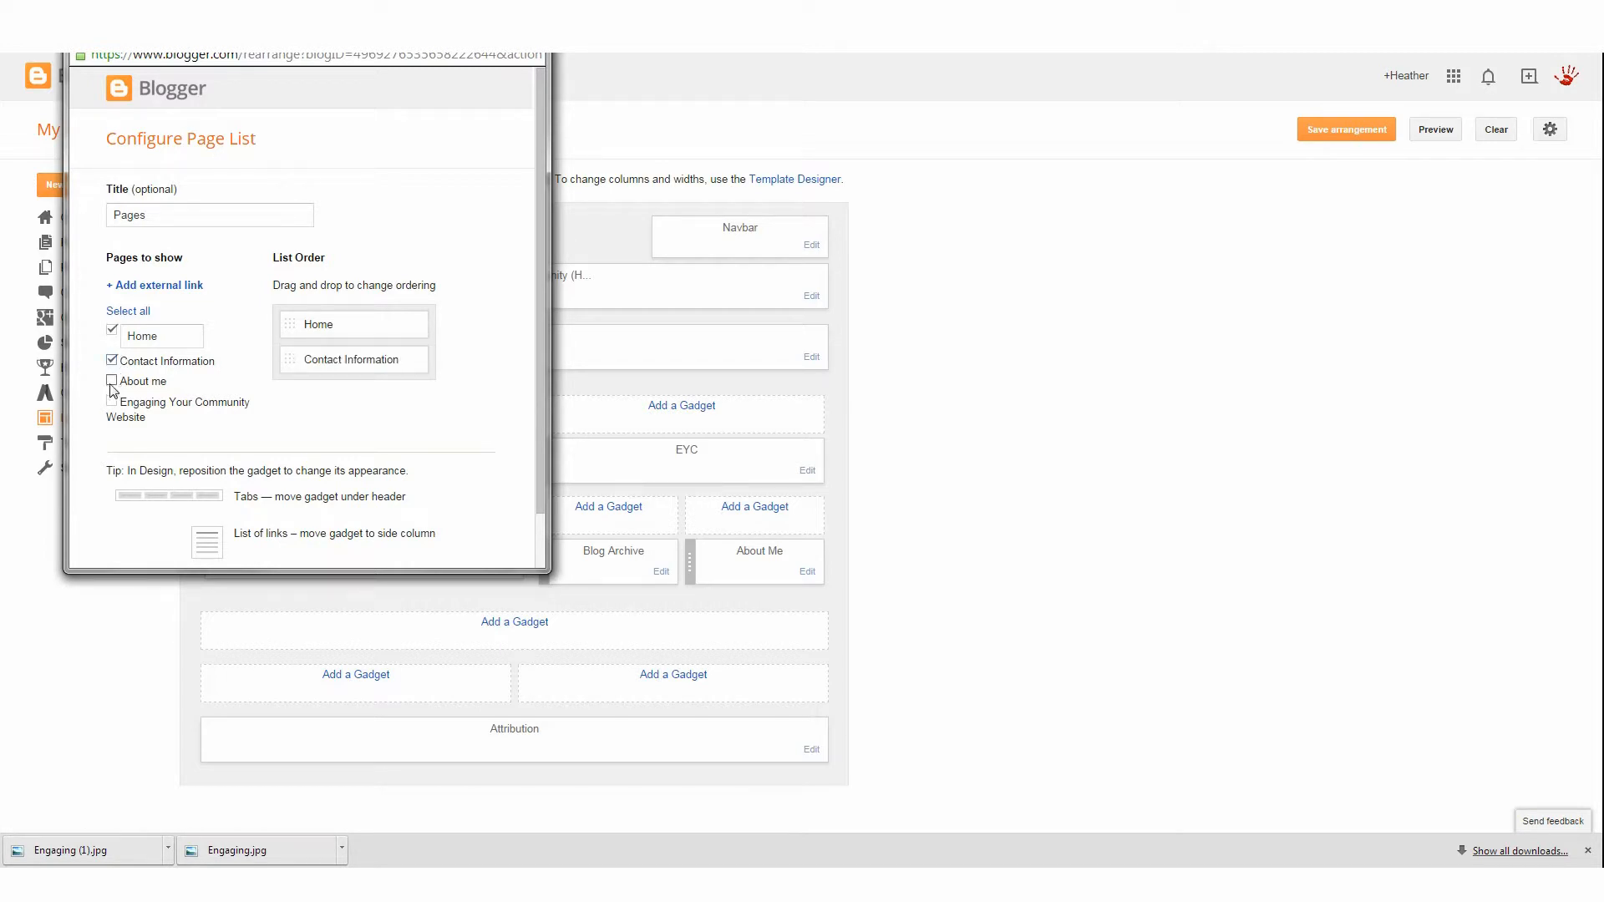
pyautogui.click(111, 381)
pyautogui.click(111, 401)
pyautogui.scroll(-2, 247, 368)
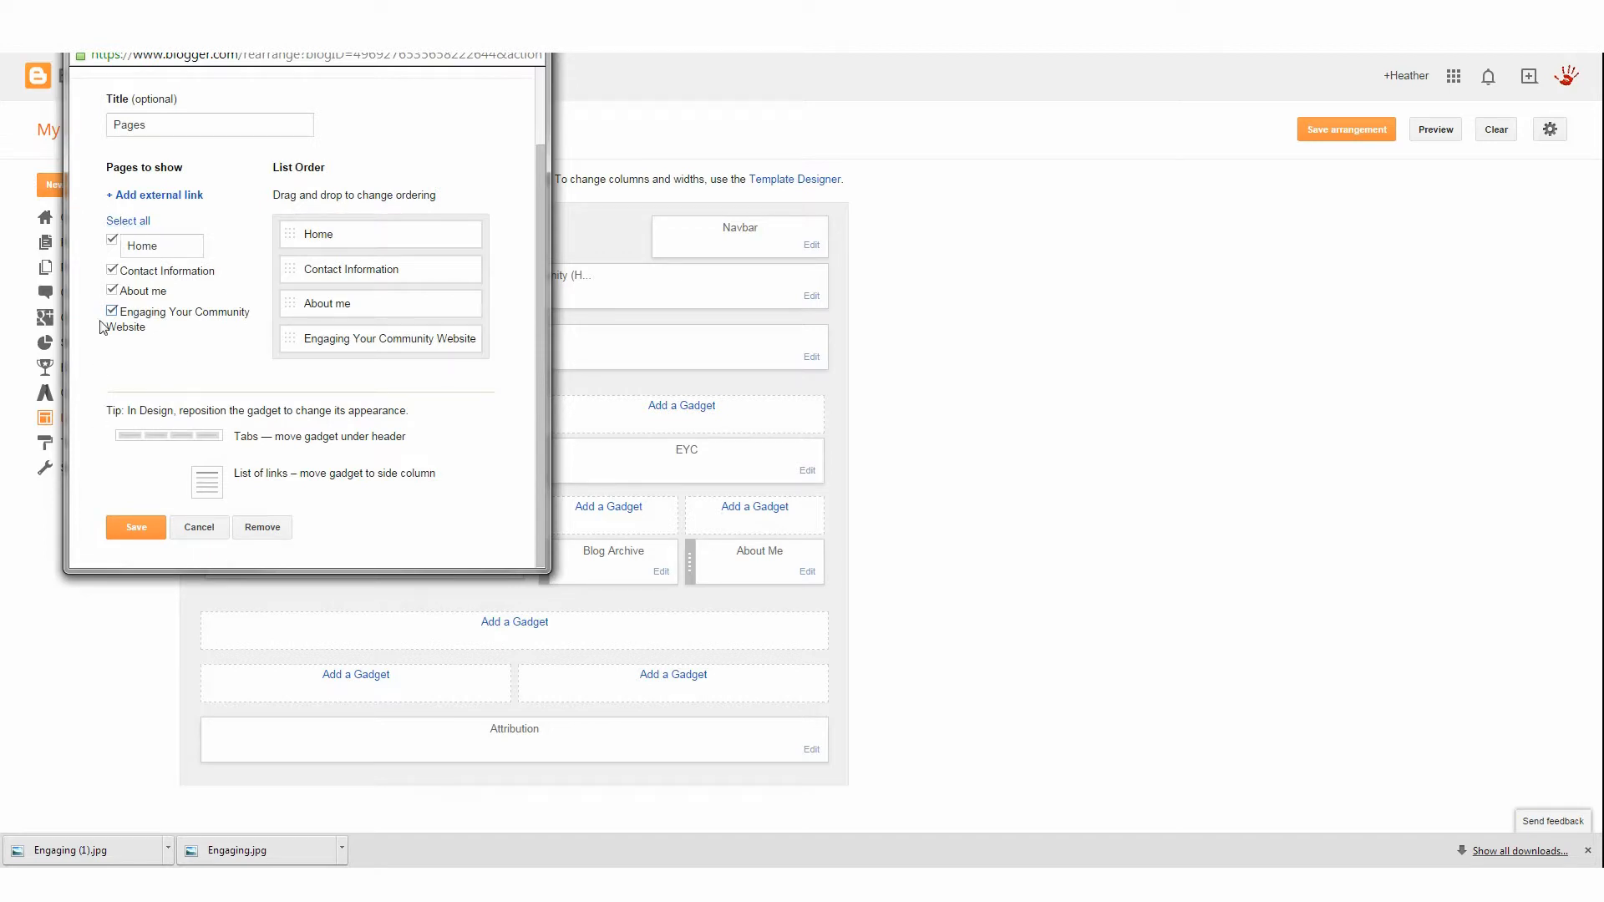
pyautogui.click(137, 528)
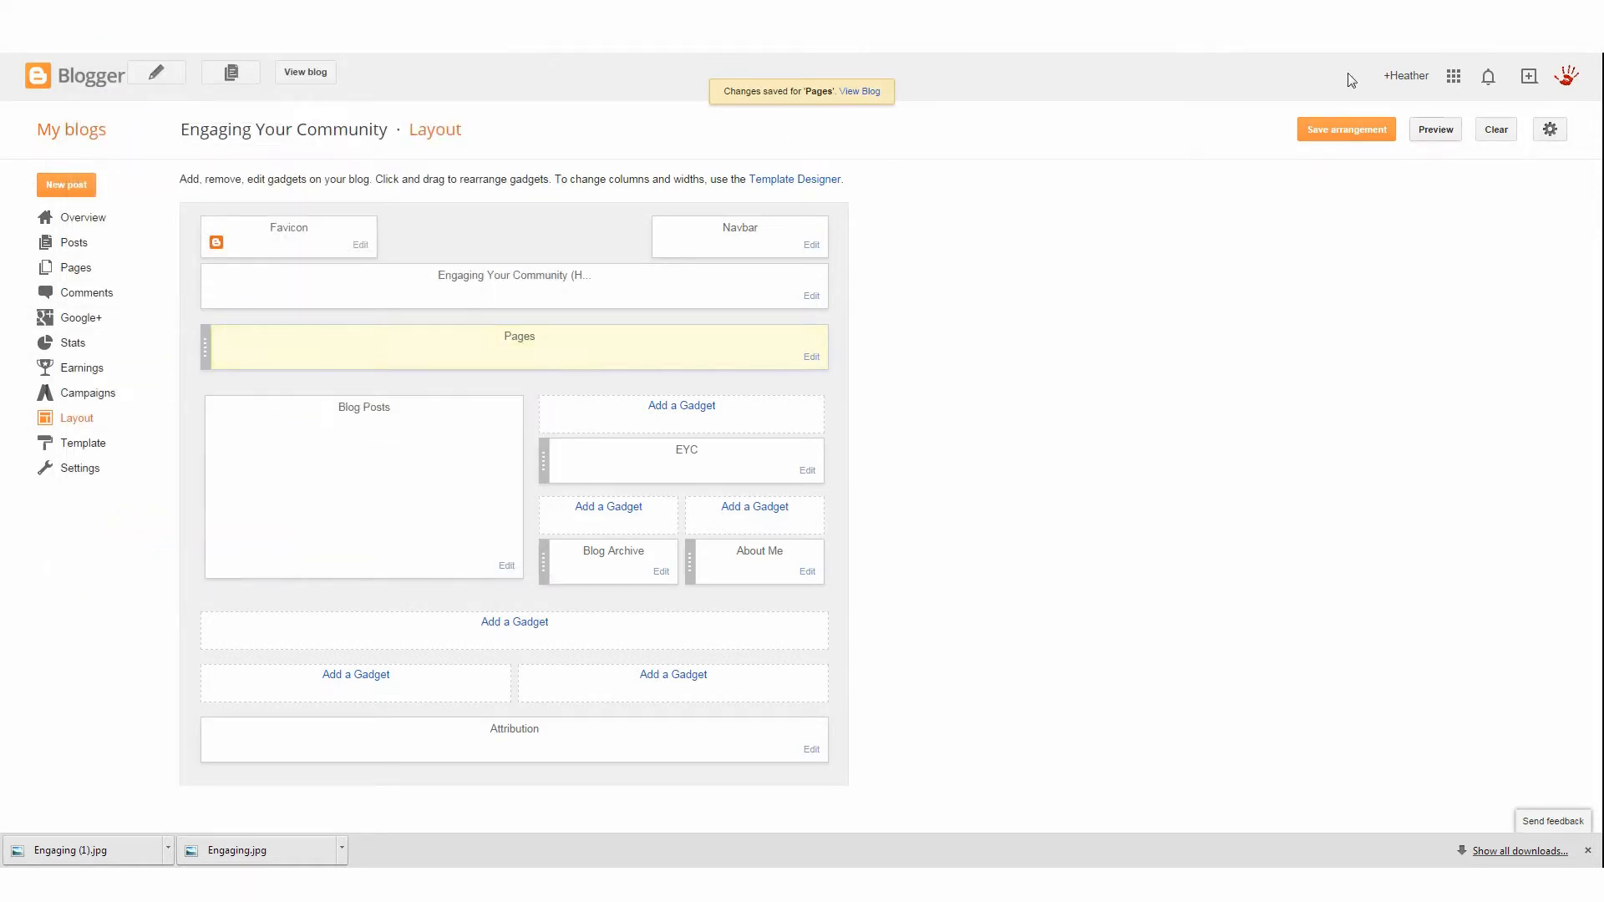
# Open the blog in a new tab and browse its page tabs
pyautogui.rightClick(316, 72)
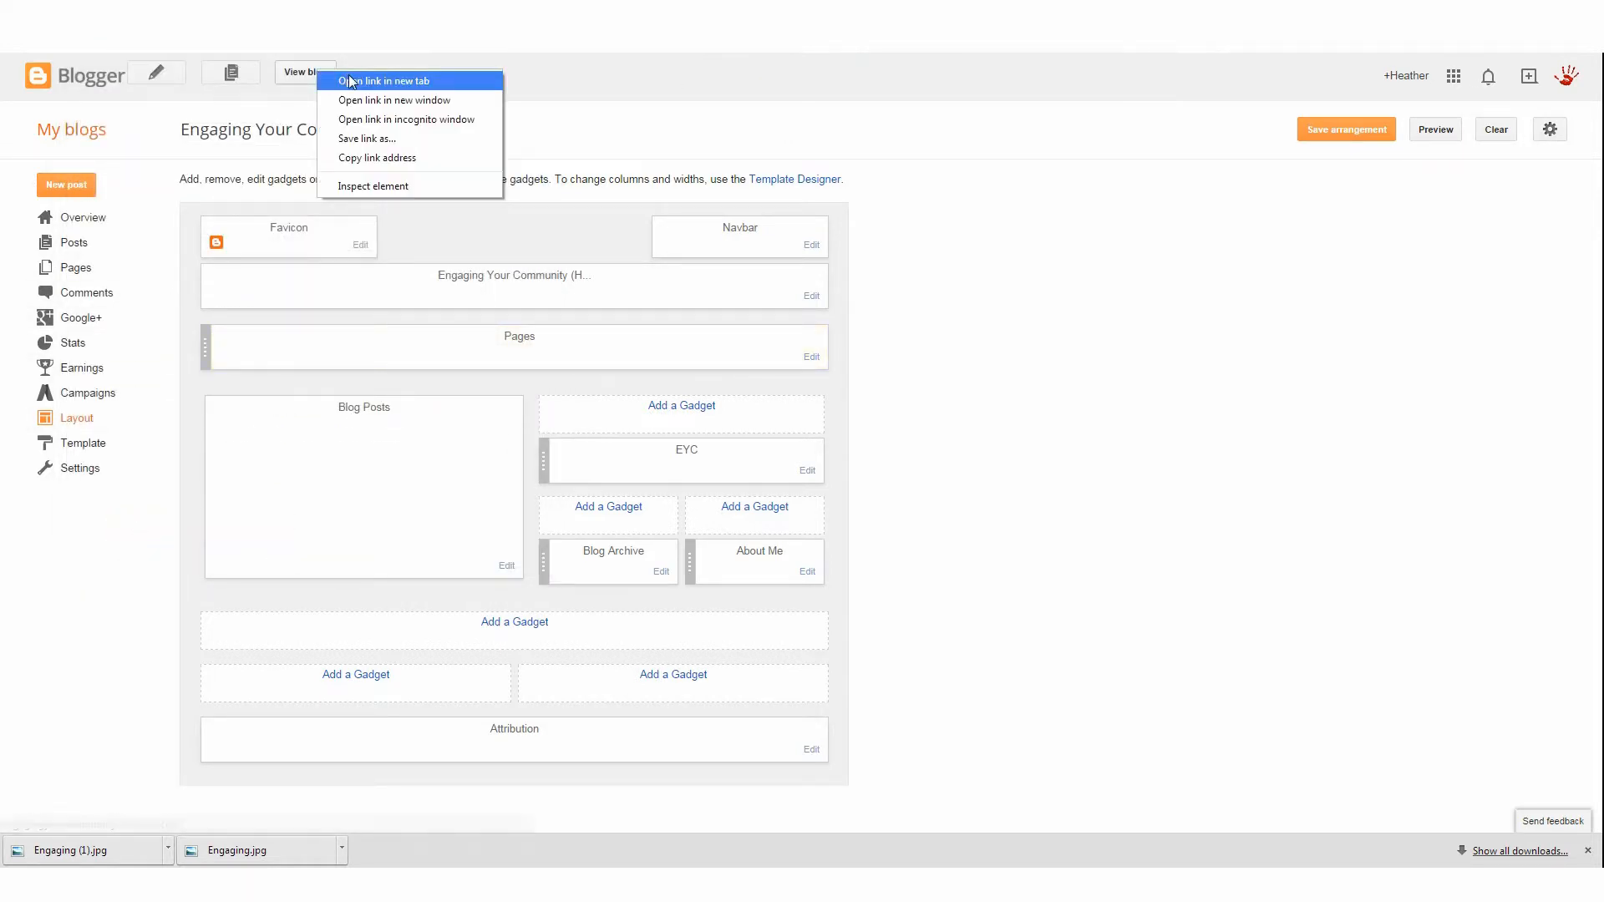
pyautogui.click(359, 80)
pyautogui.click(375, 10)
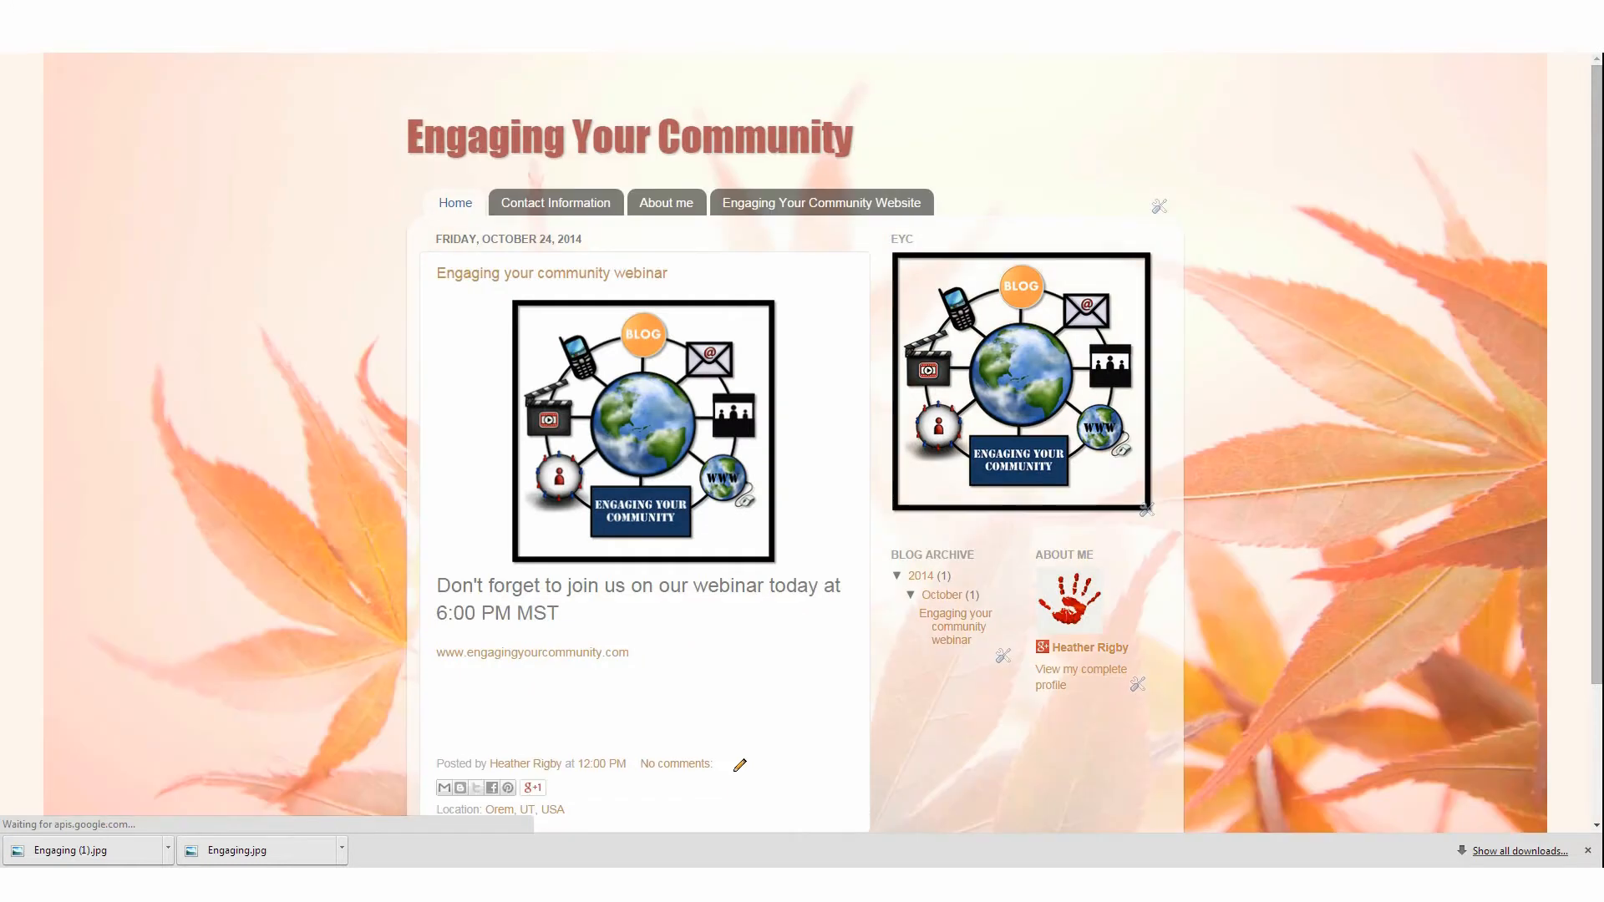
pyautogui.click(591, 205)
pyautogui.click(681, 204)
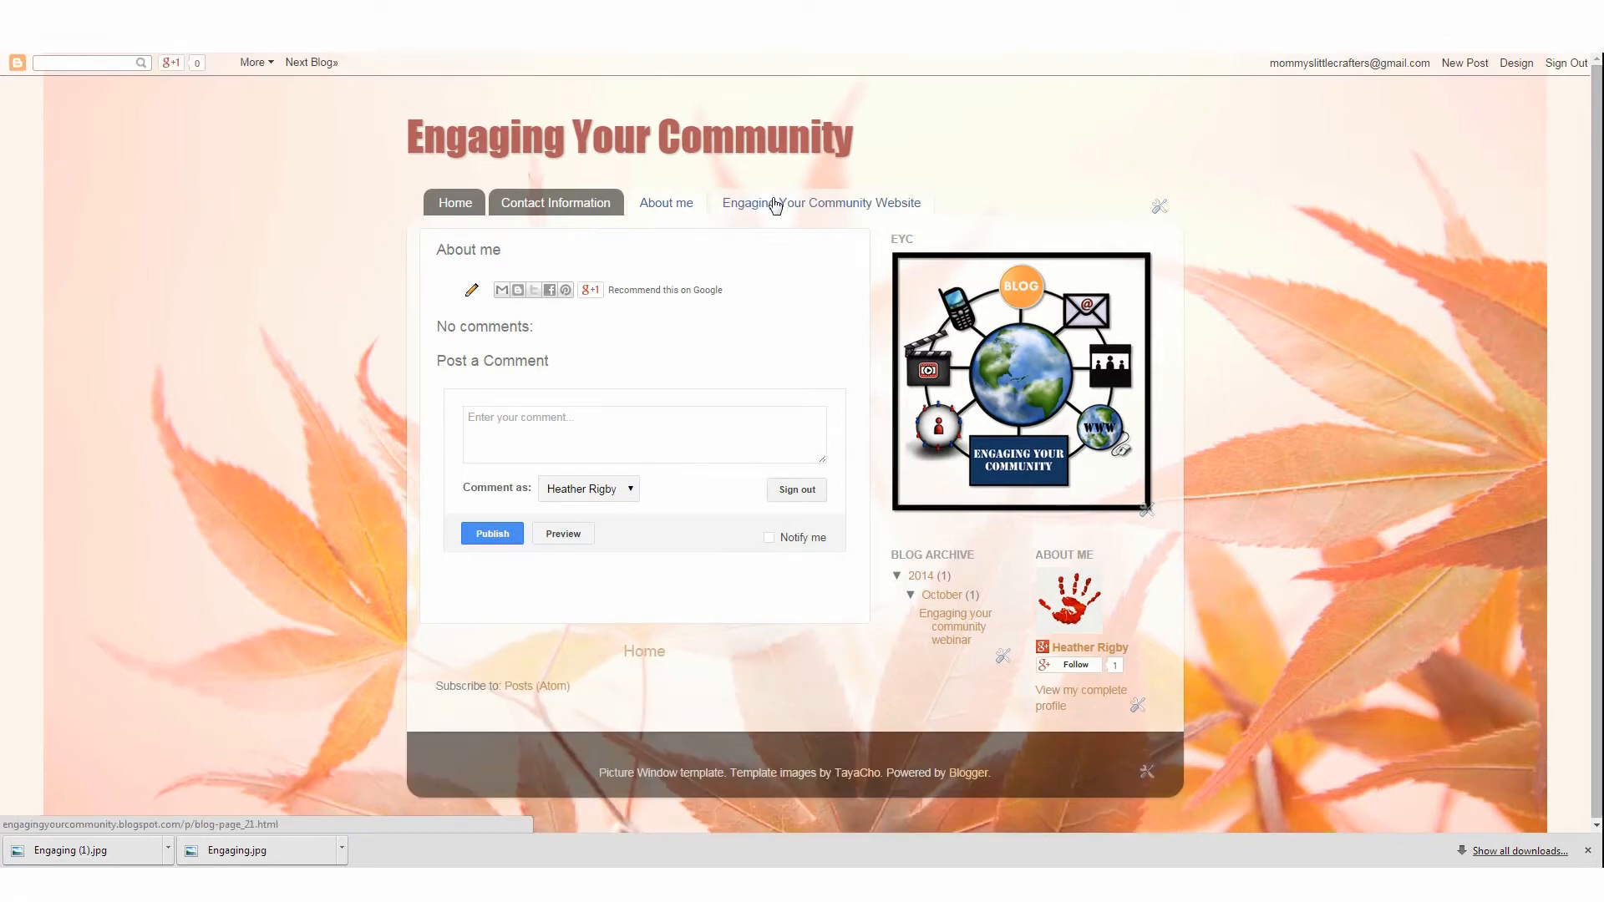
pyautogui.click(455, 203)
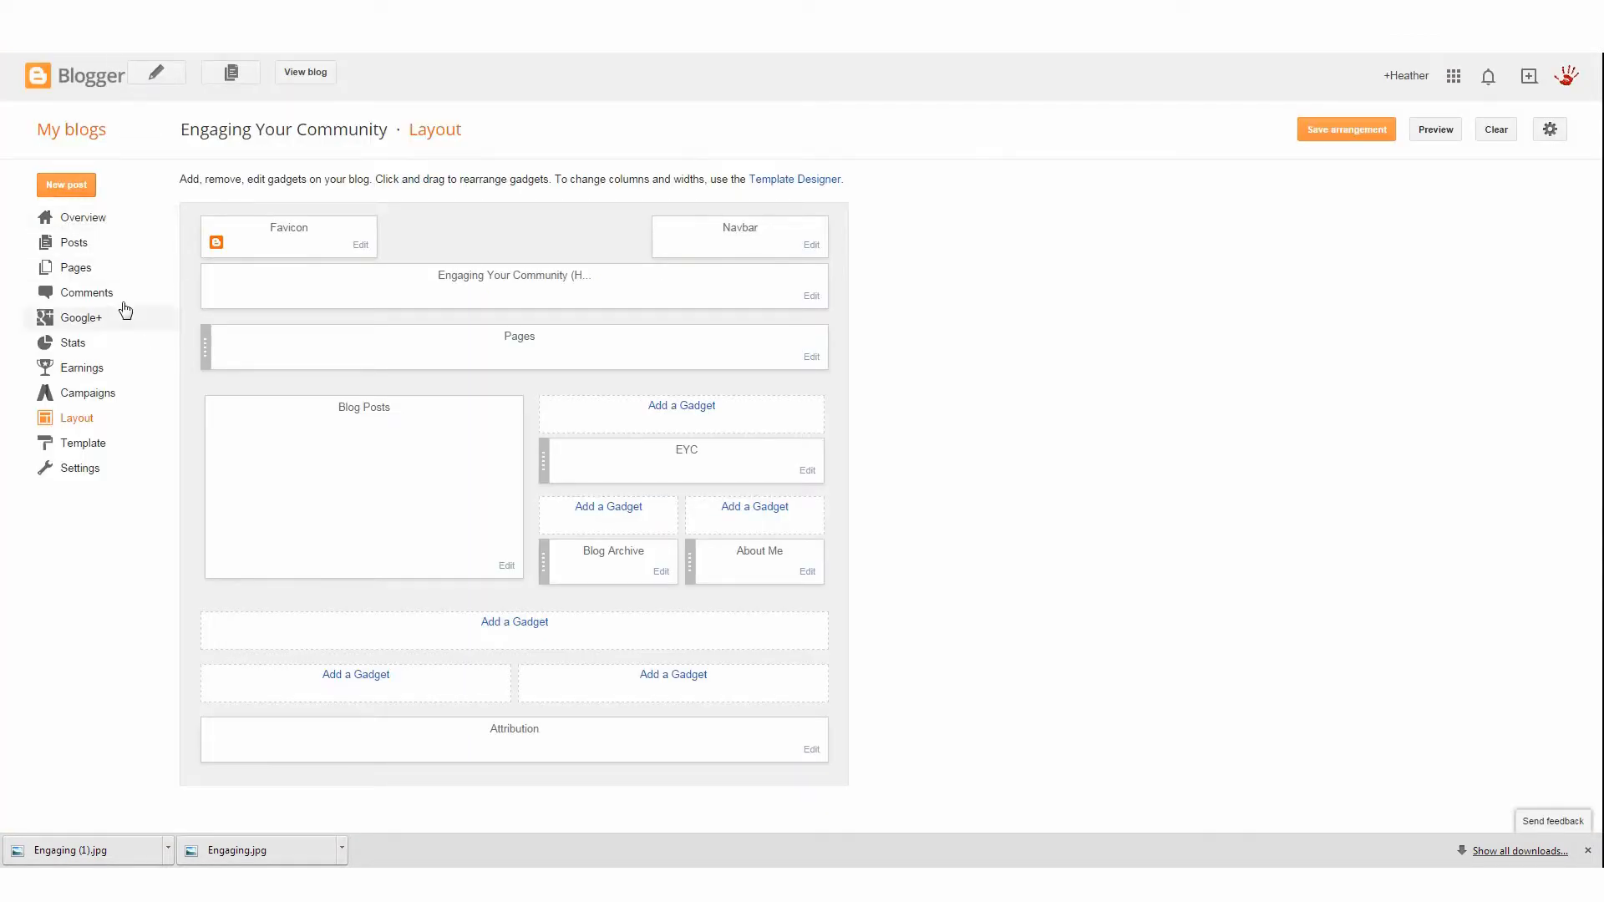
# Start a new post titled "Webinar this Friday!"
pyautogui.click(106, 254)
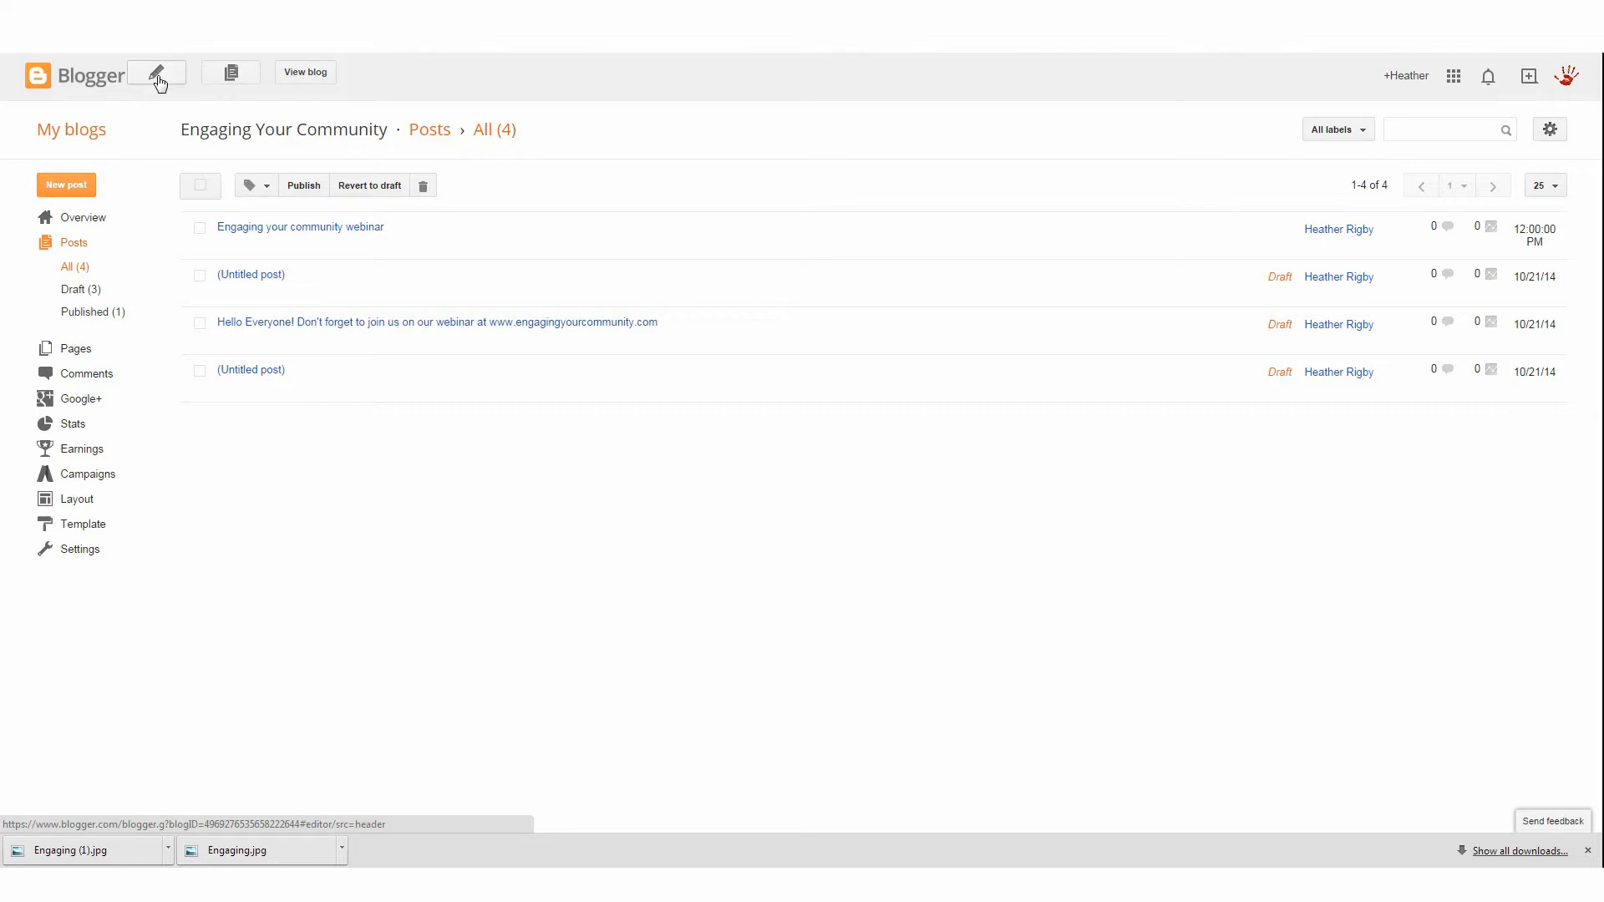
pyautogui.click(60, 188)
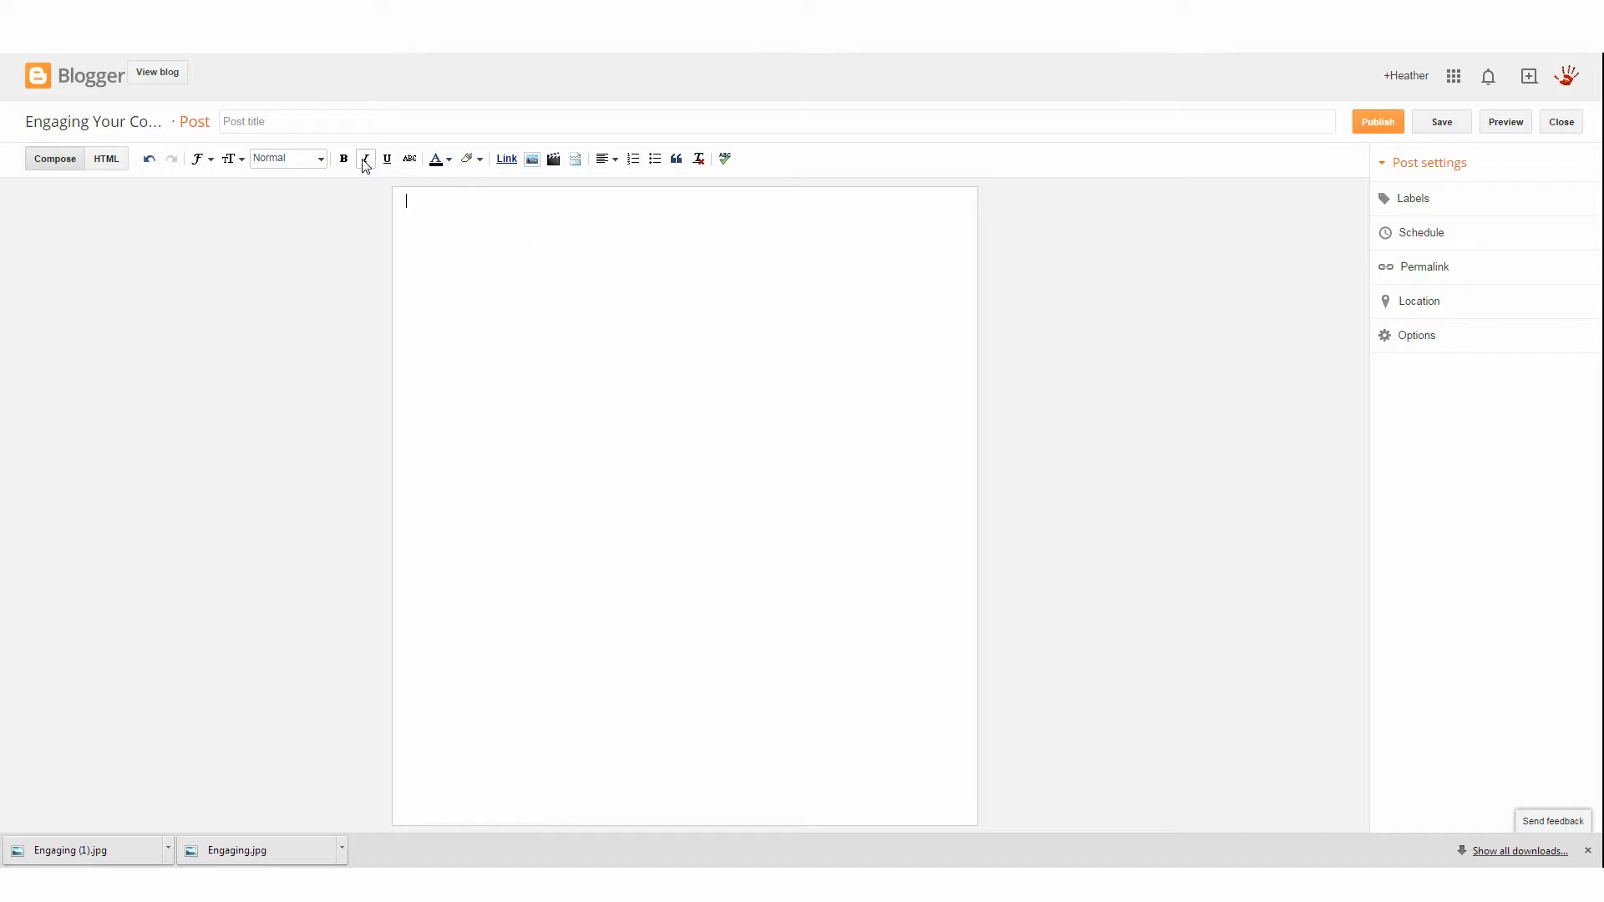
pyautogui.click(276, 129)
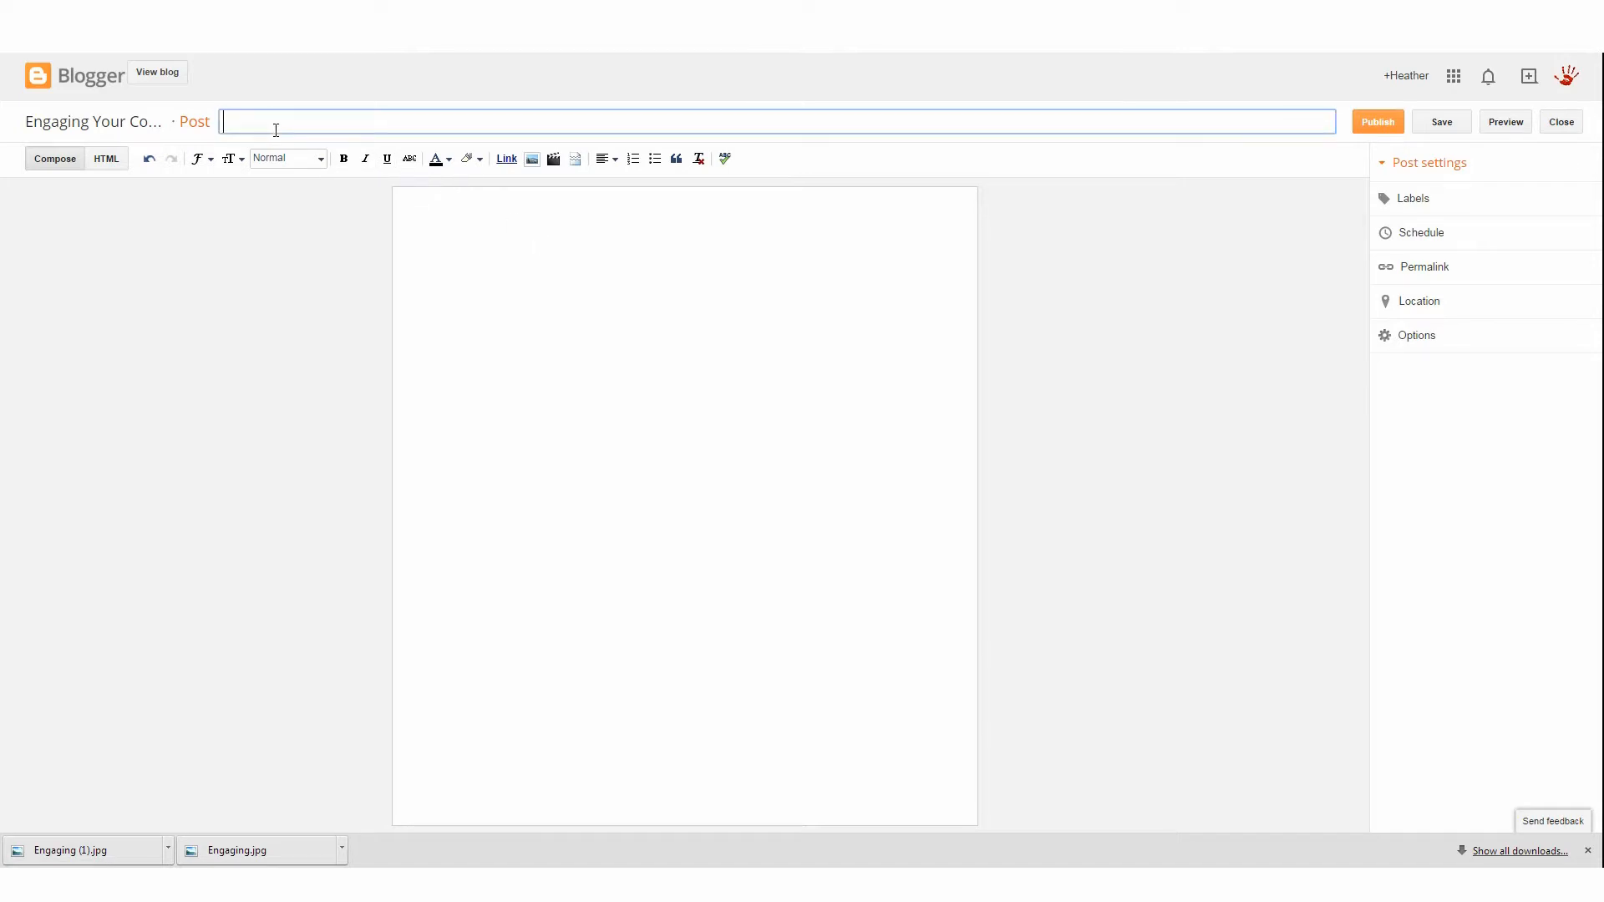
pyautogui.write('Webinar this Friday!')
# Write the post body "Hey everyone! There is a webinar this Friday! Make sure to stop by!" and "Time: 6:00 PM MST"
pyautogui.click(605, 319)
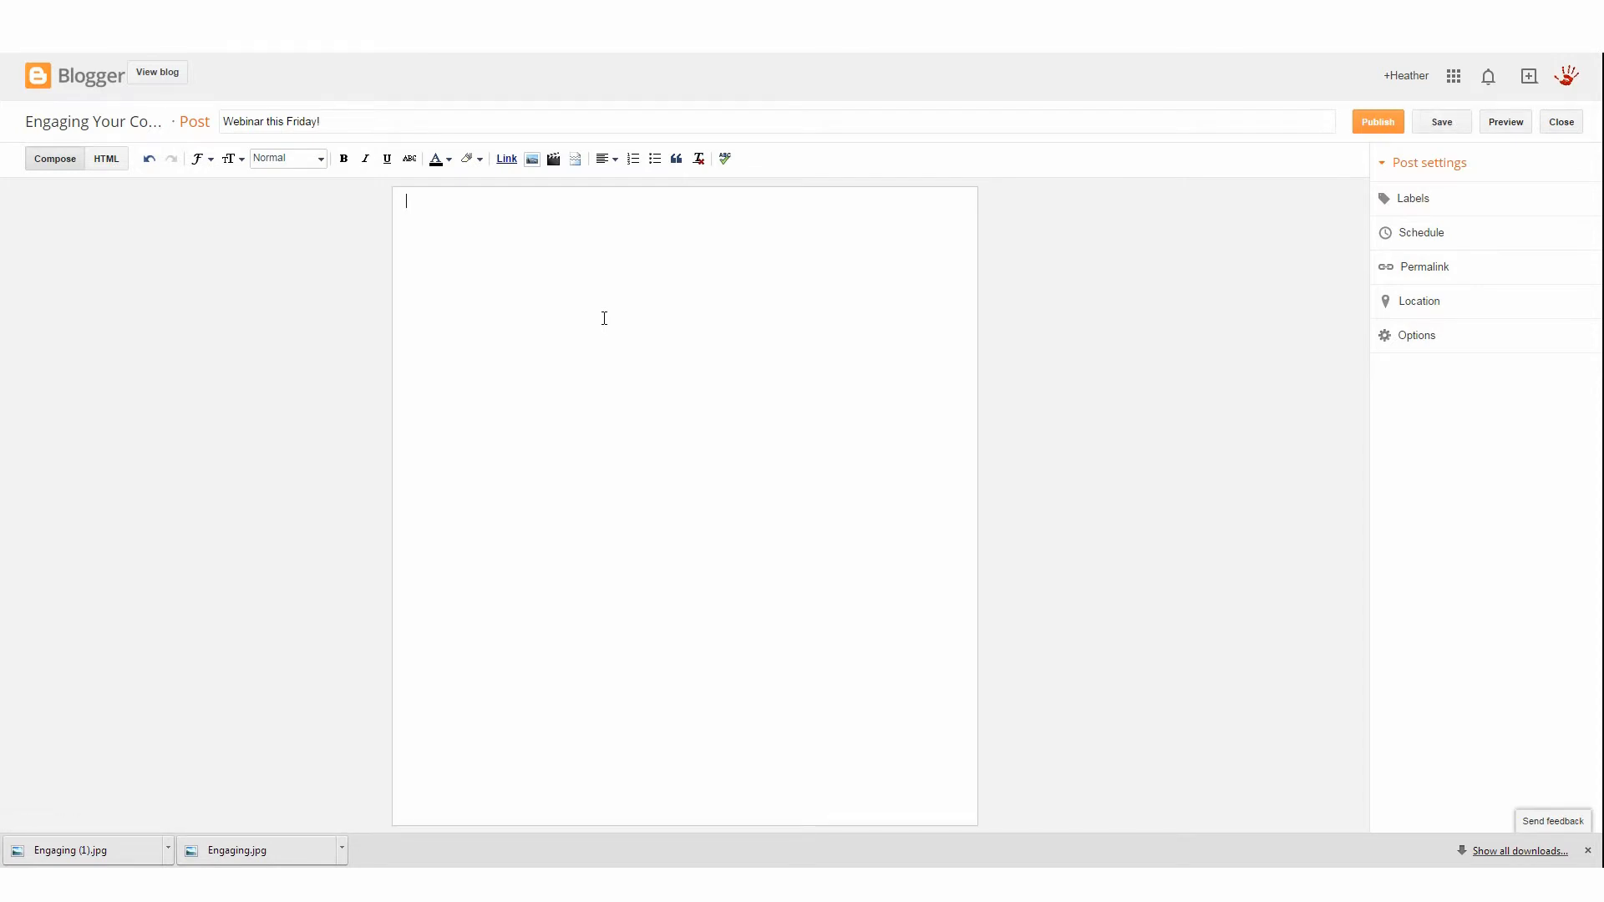
pyautogui.write('Hey everyone! There is a webinar this Fr')
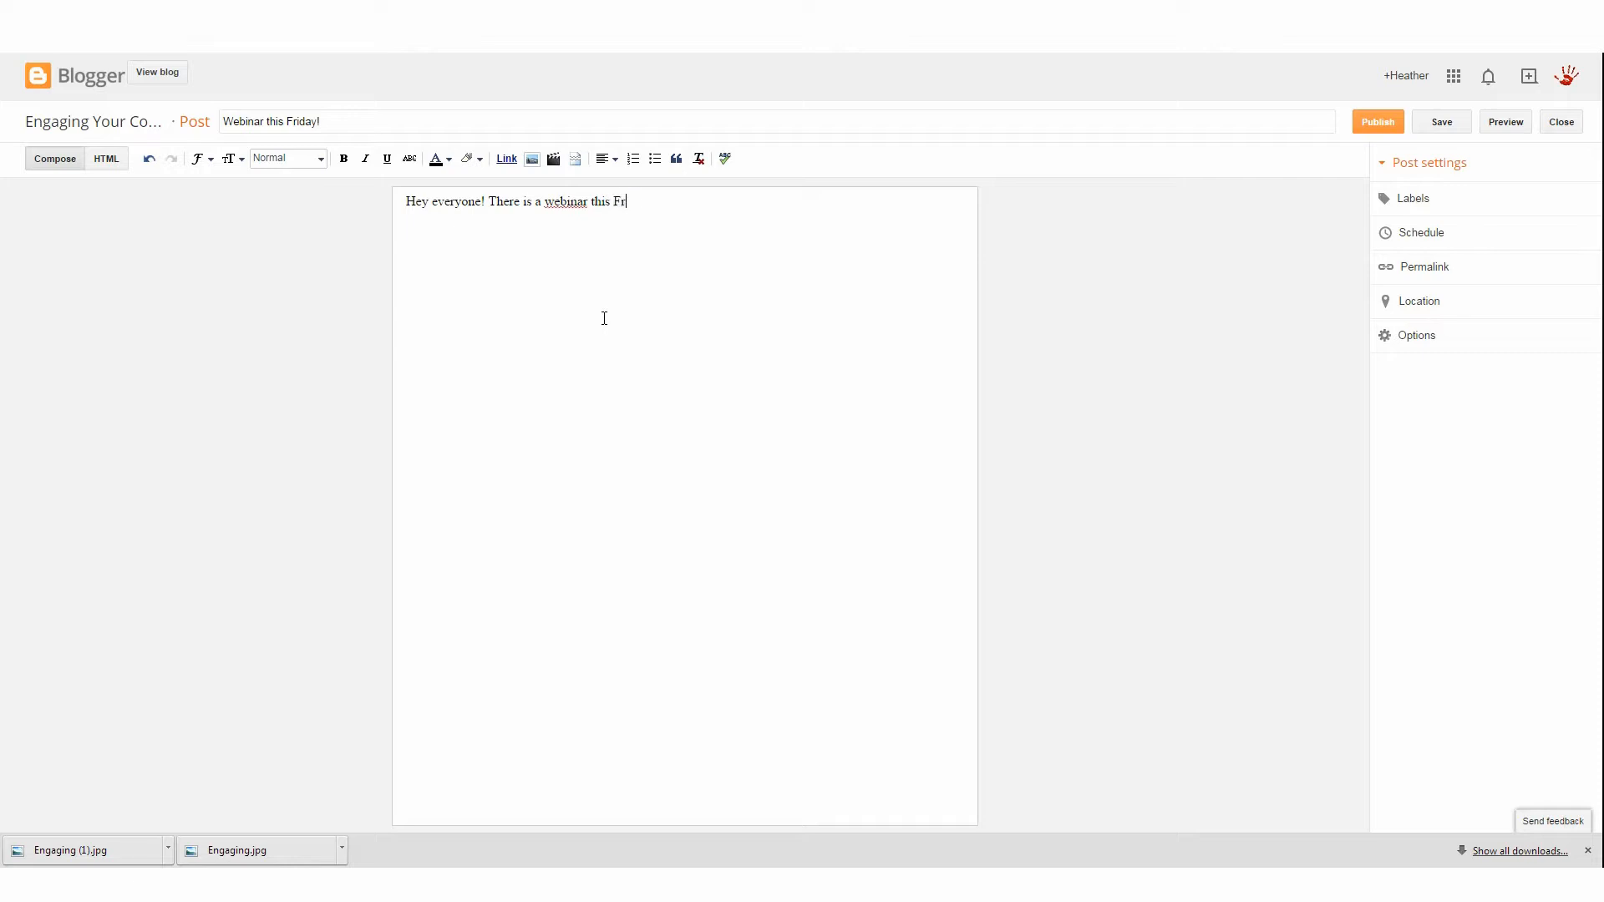
pyautogui.write('iday! Make sure to stop by!')
pyautogui.press('Return')
pyautogui.write('Time: 6:00')
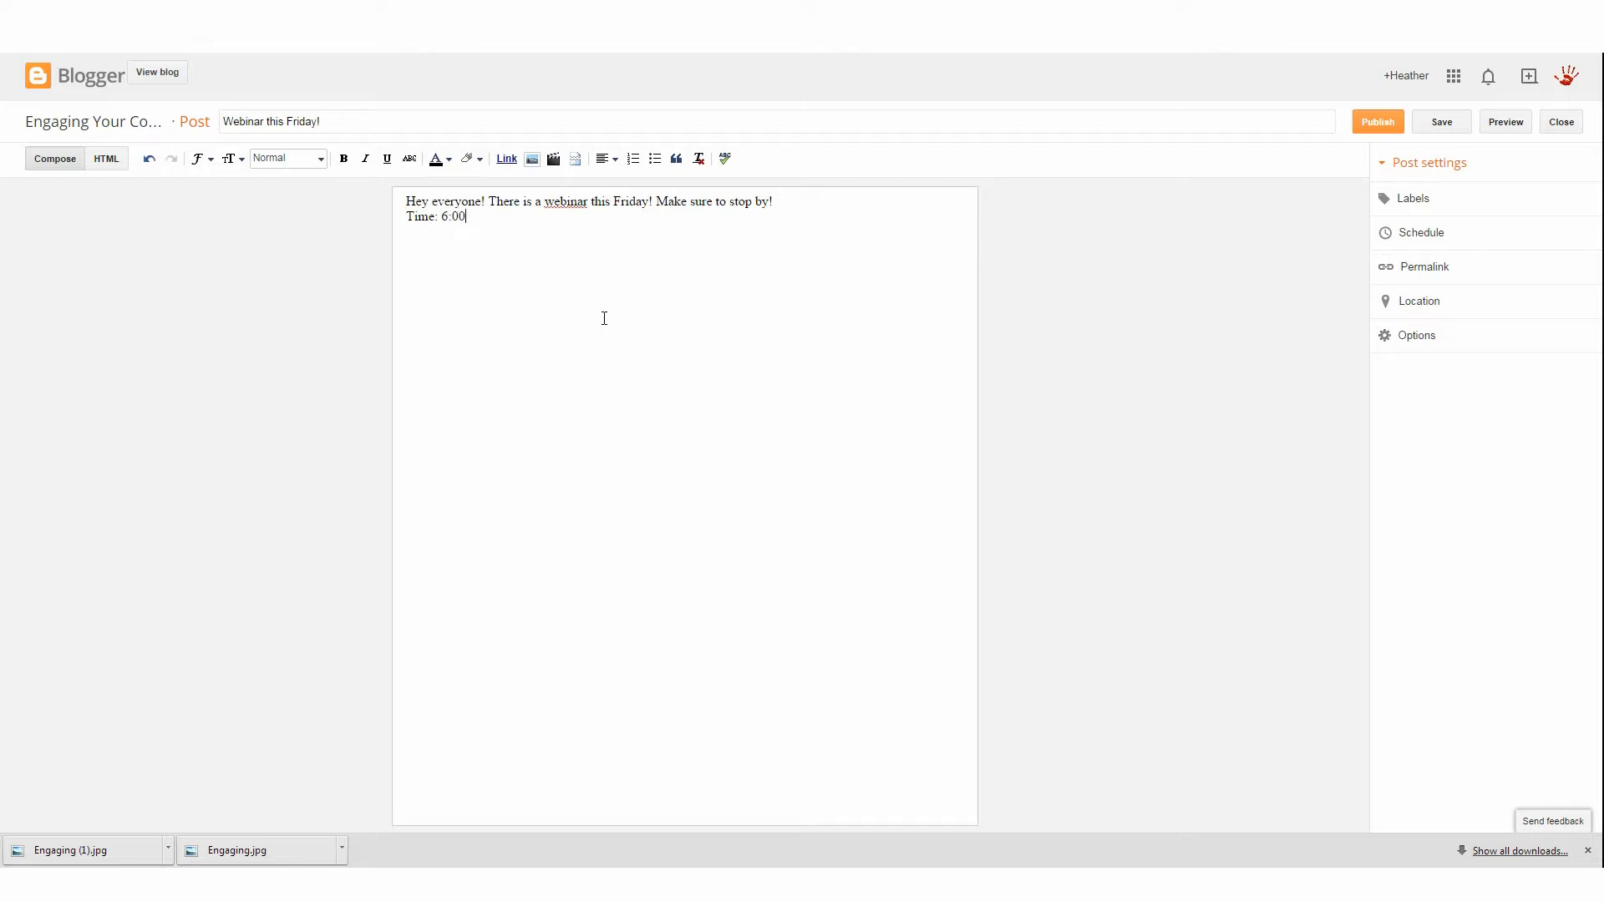
pyautogui.write(' PM MST')
pyautogui.click(460, 253)
pyautogui.write('www.engagingyourcommunity.com')
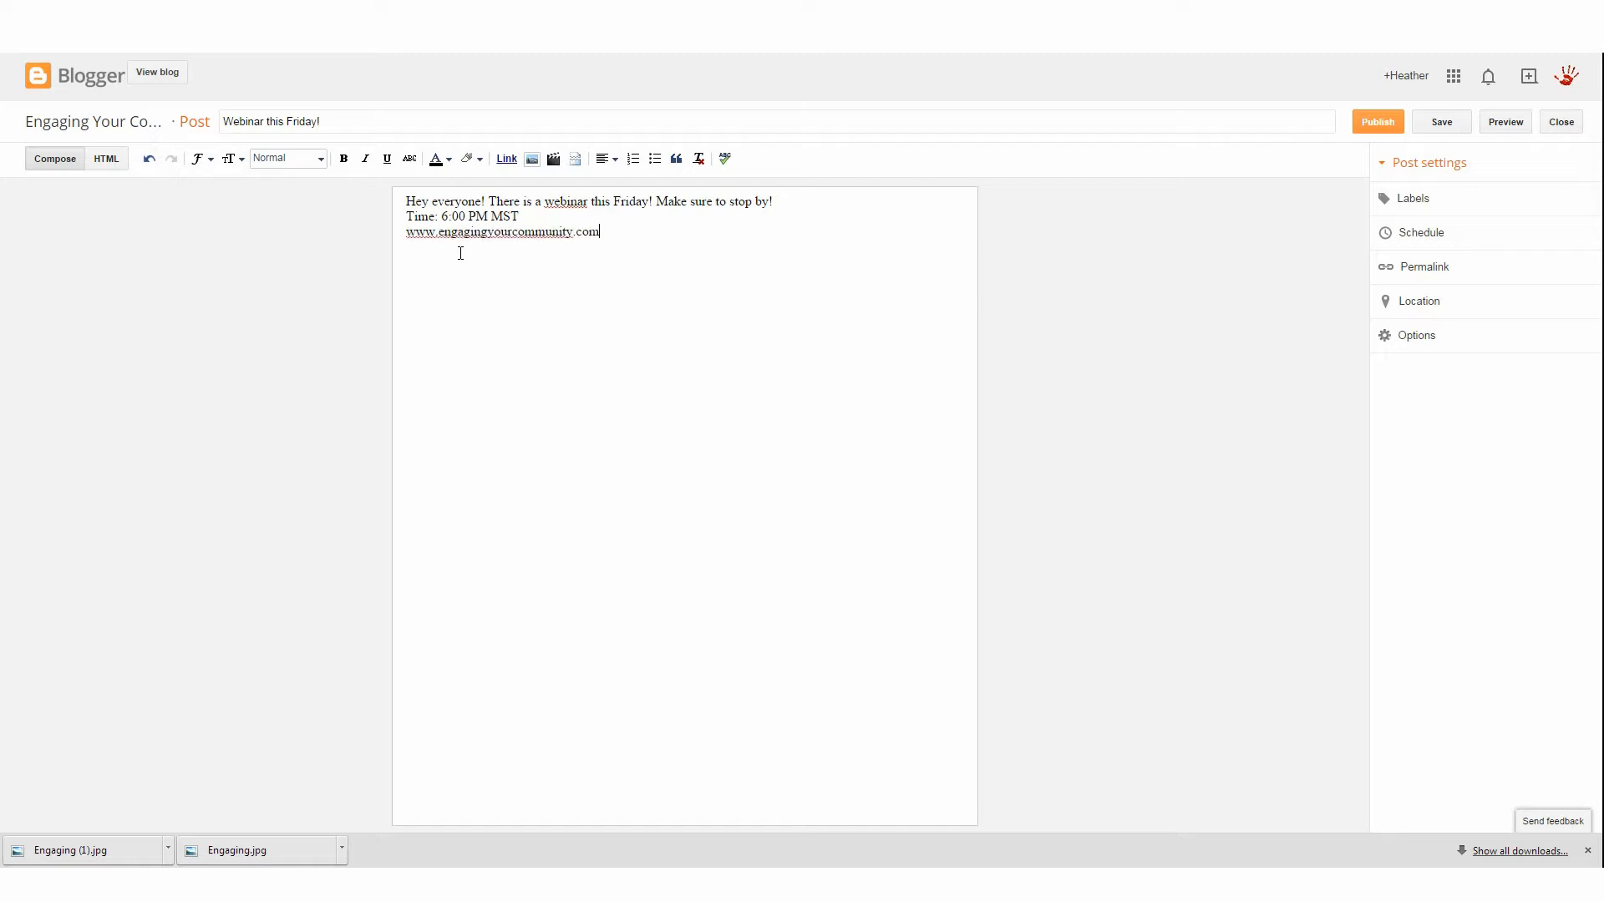
pyautogui.moveTo(602, 235); pyautogui.dragTo(408, 249)
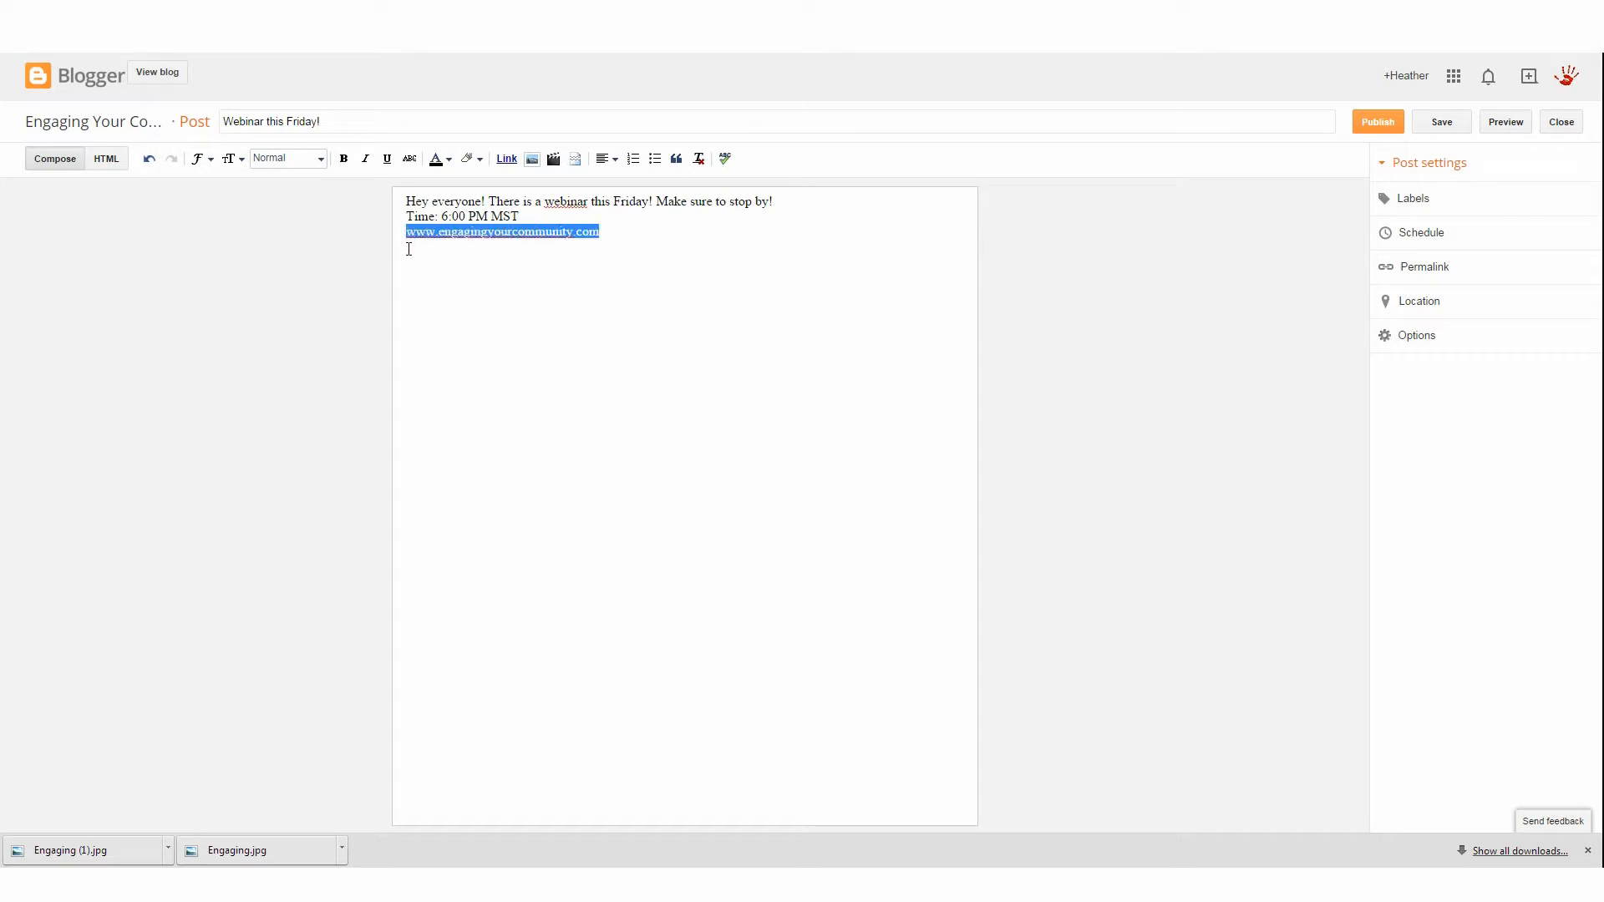
pyautogui.click(506, 159)
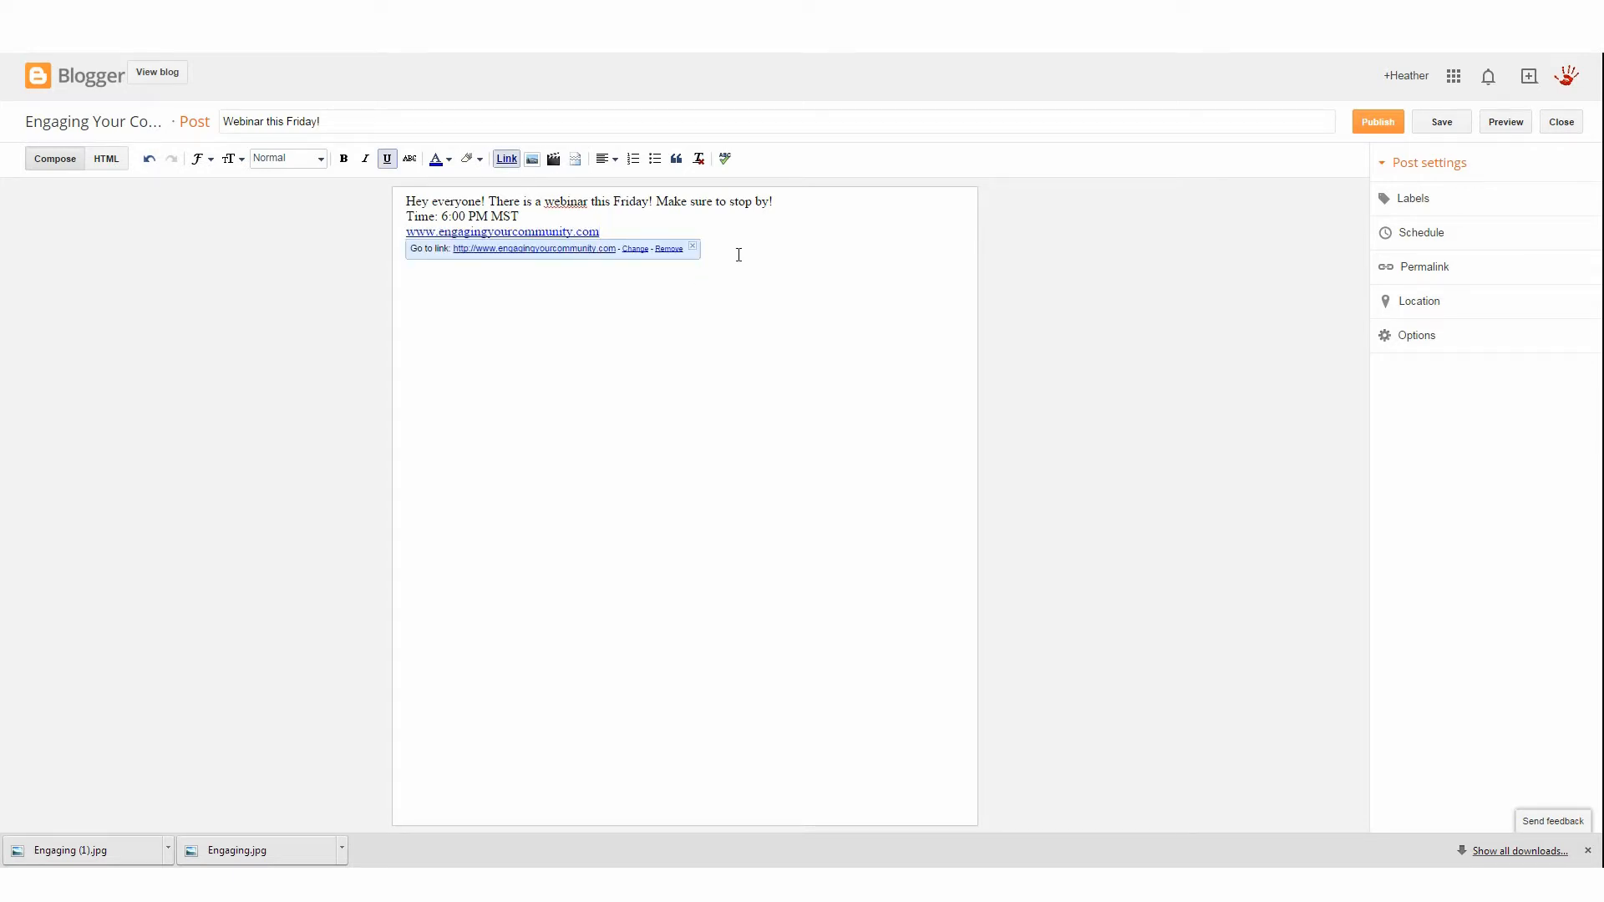
pyautogui.click(791, 239)
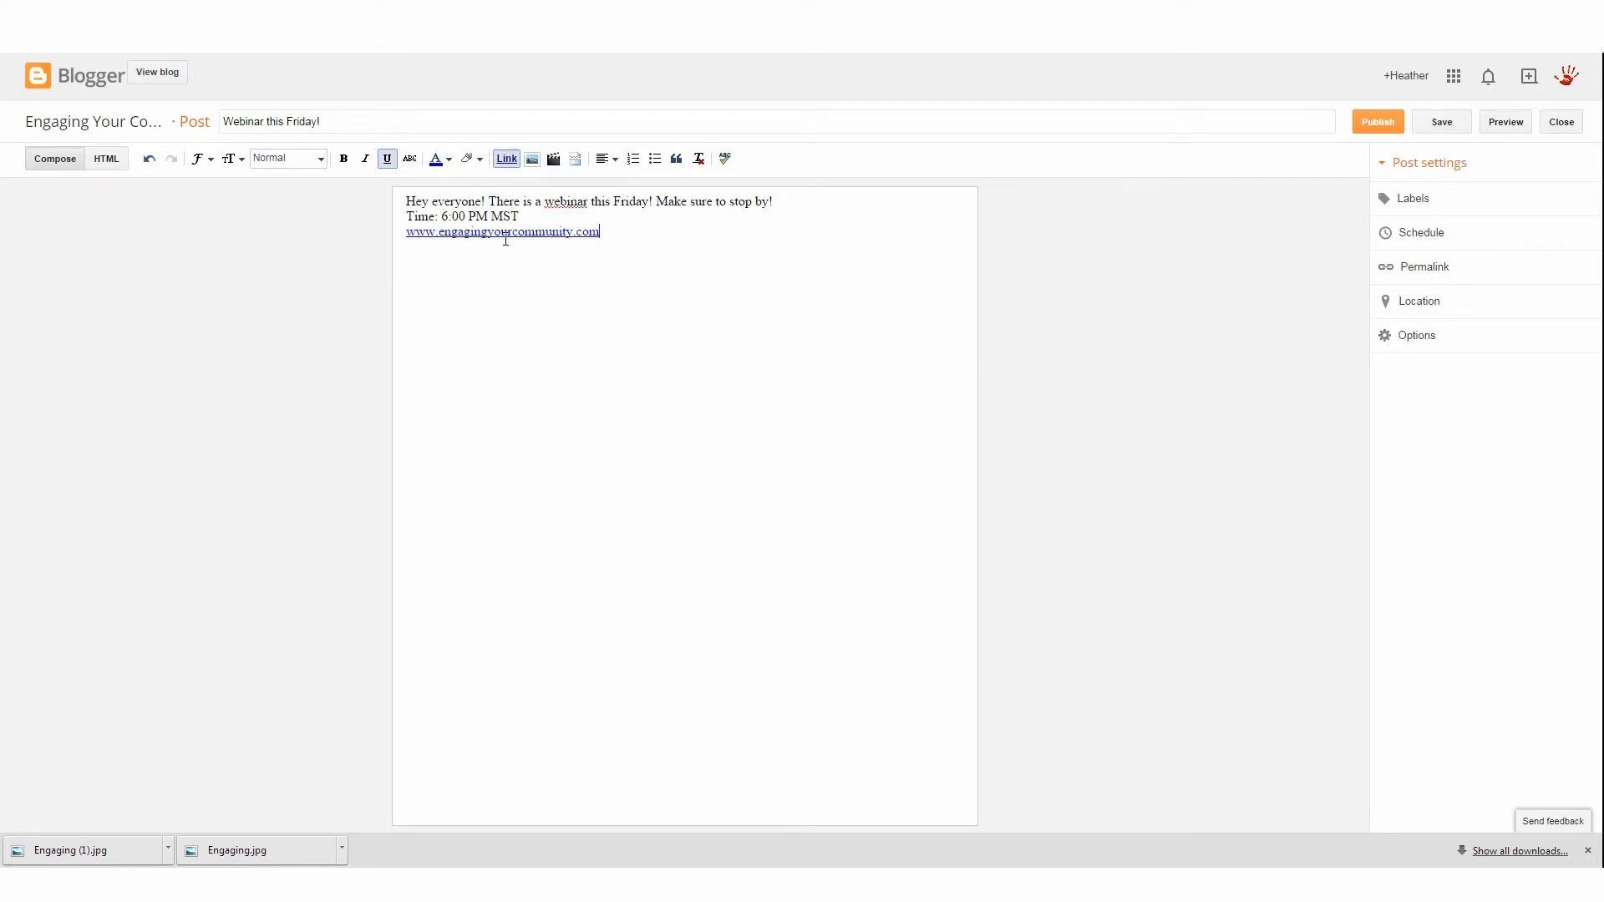
# Insert a line reading "Webinar" above the post text
pyautogui.click(408, 201)
pyautogui.press('Return')
pyautogui.press('Return')
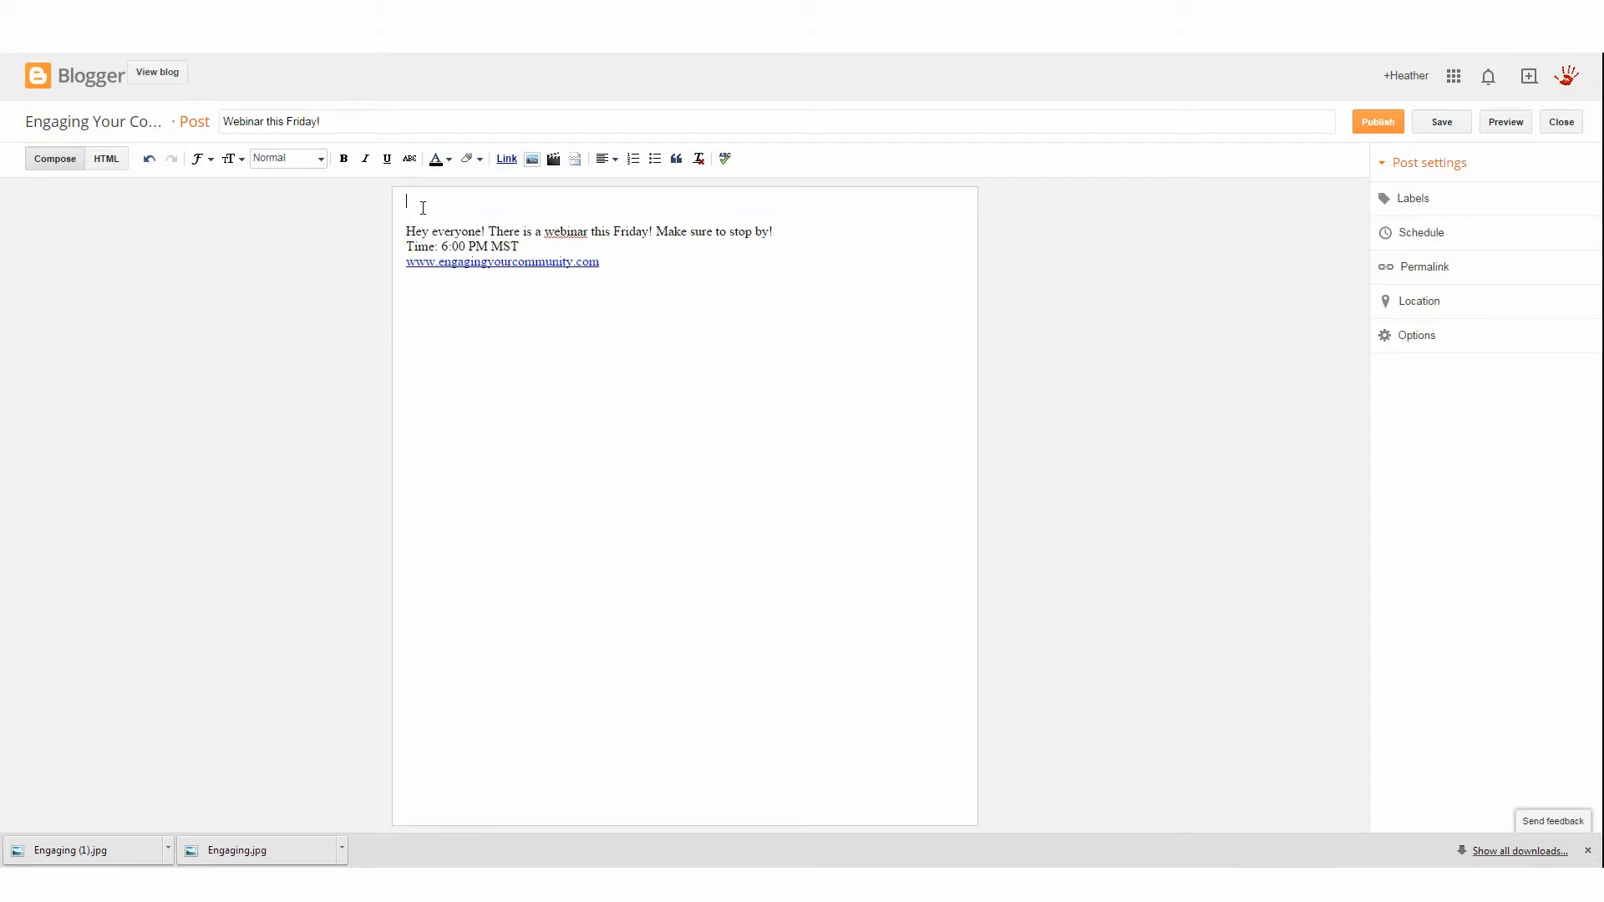
pyautogui.write('Webinar')
# Format the "Webinar" line with the Heading style
pyautogui.moveTo(448, 201); pyautogui.dragTo(476, 207)
pyautogui.tripleClick(441, 204)
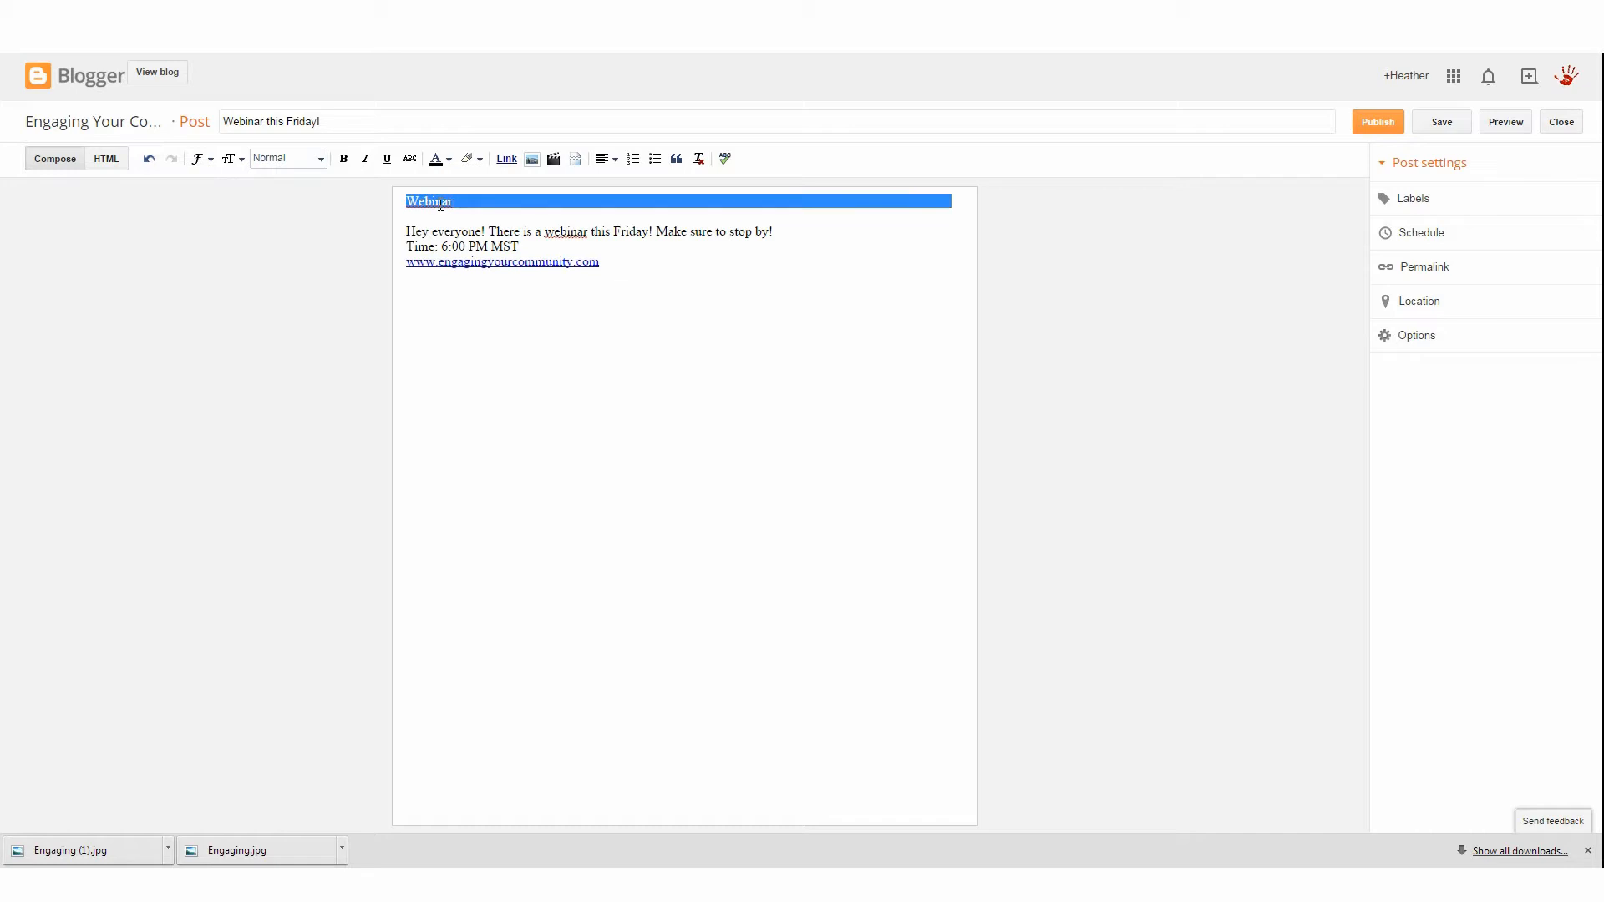
pyautogui.click(322, 159)
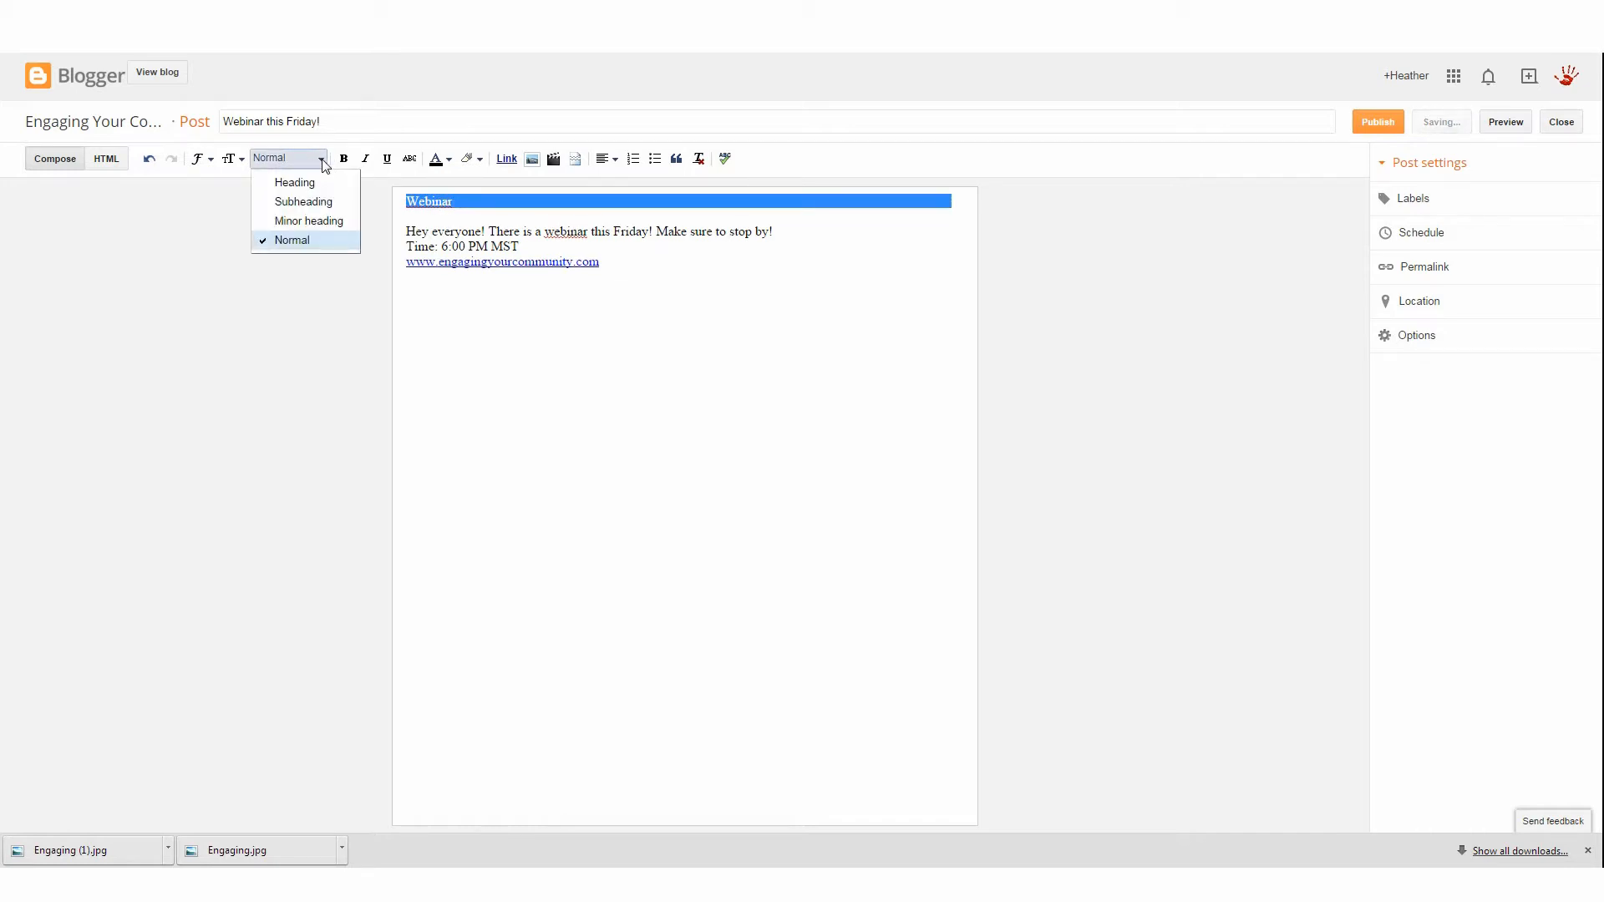
pyautogui.click(313, 182)
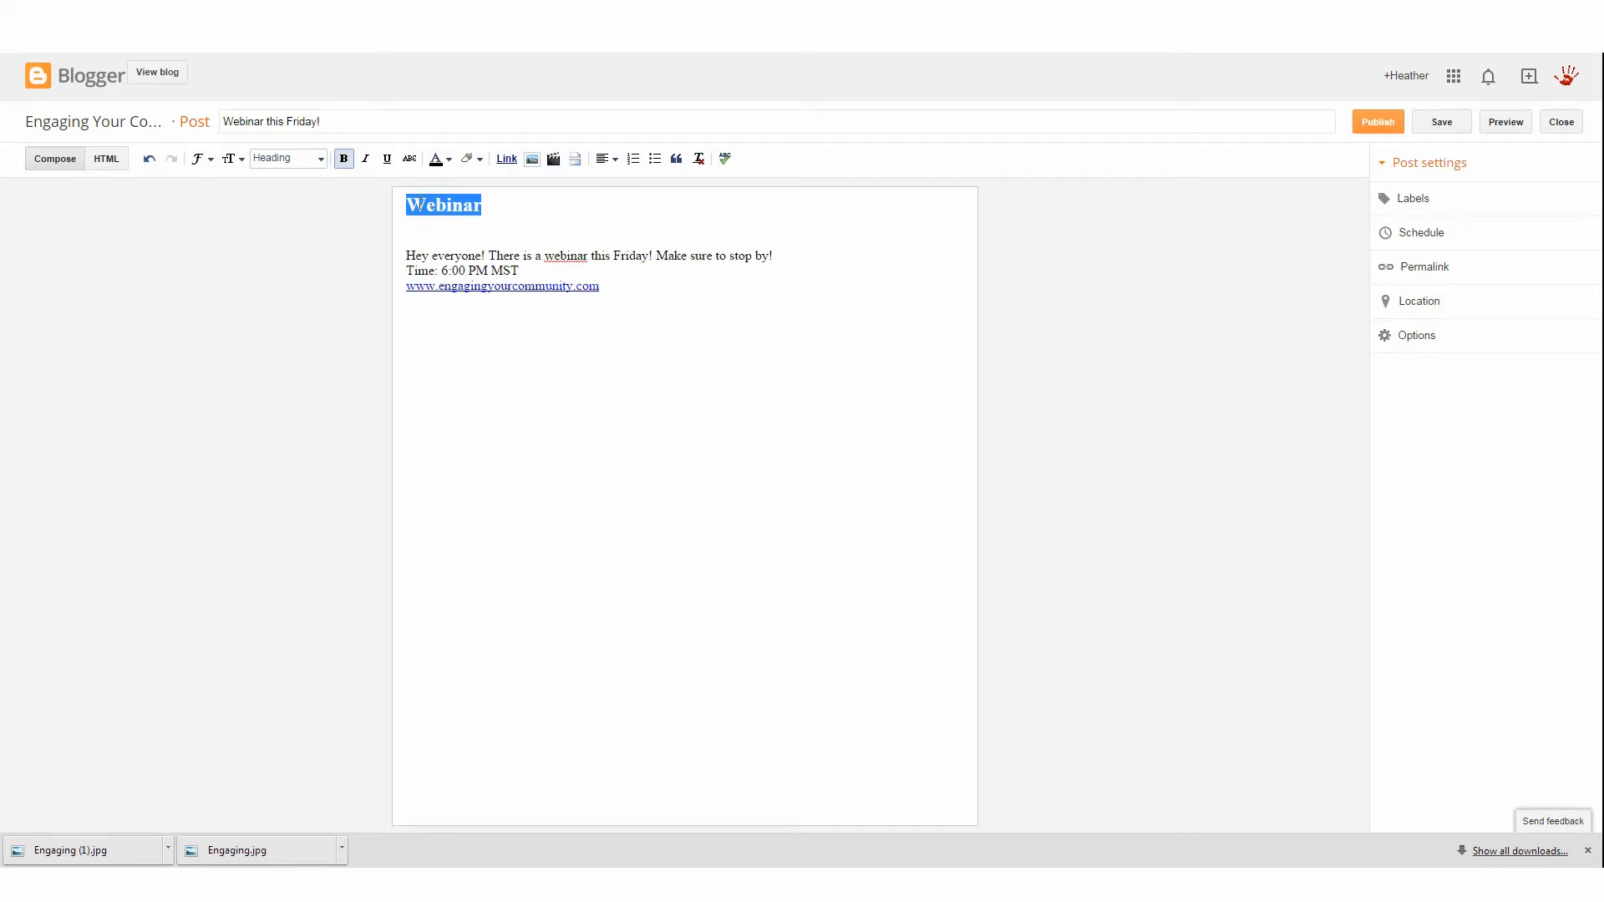
# Try the Subheading, Minor heading and Normal styles on the Webinar line before returning it to Heading
pyautogui.click(485, 226)
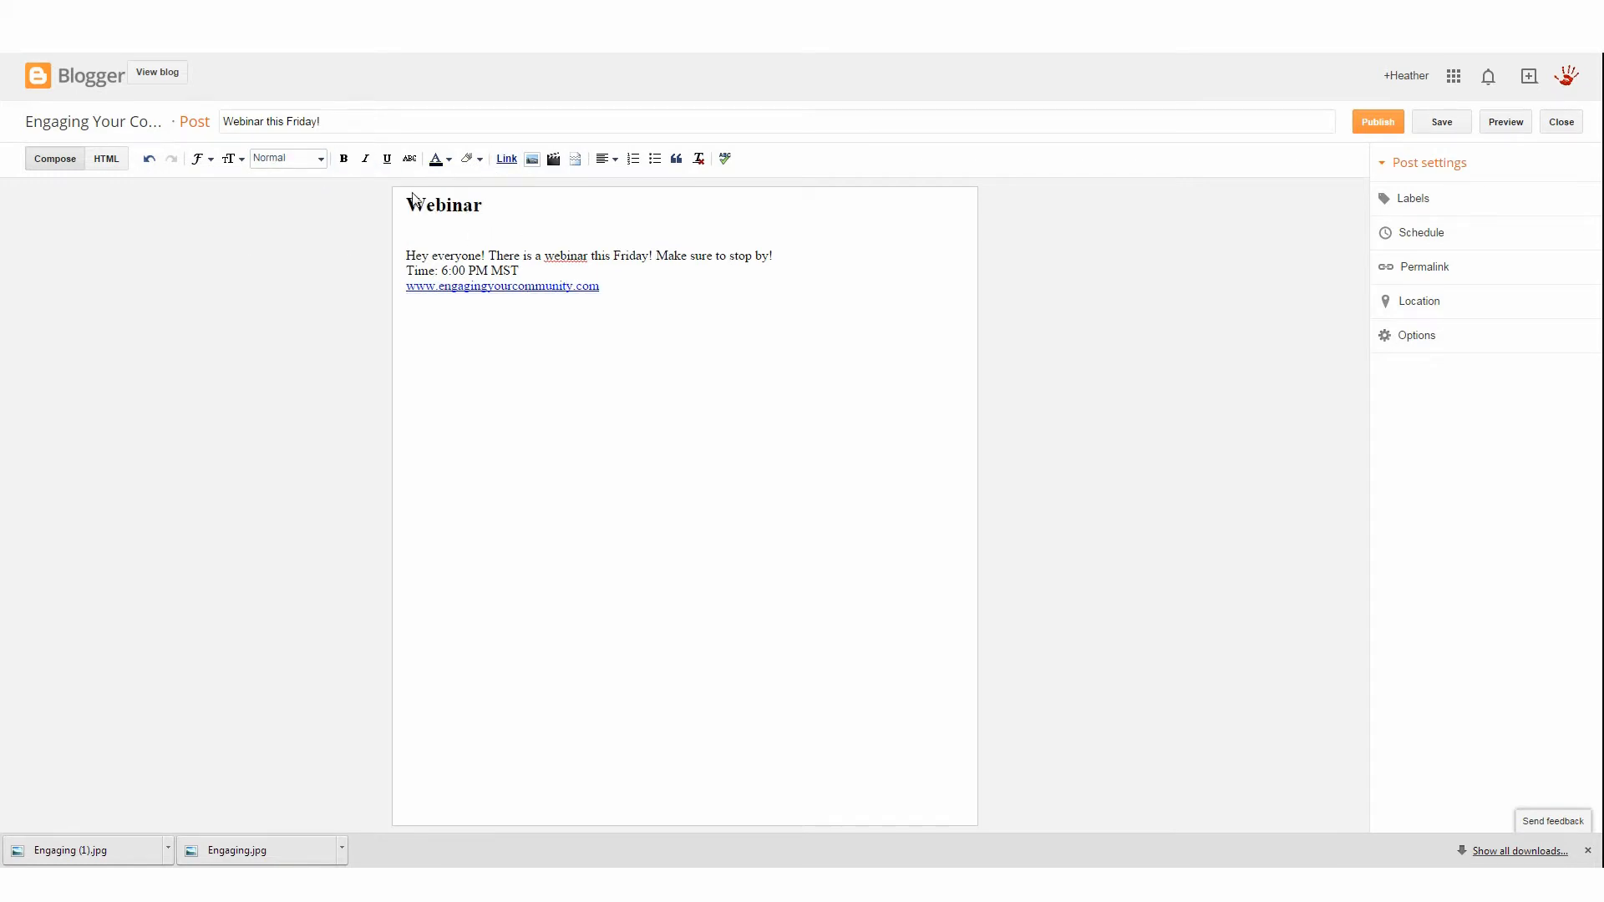
pyautogui.click(486, 205)
pyautogui.click(320, 160)
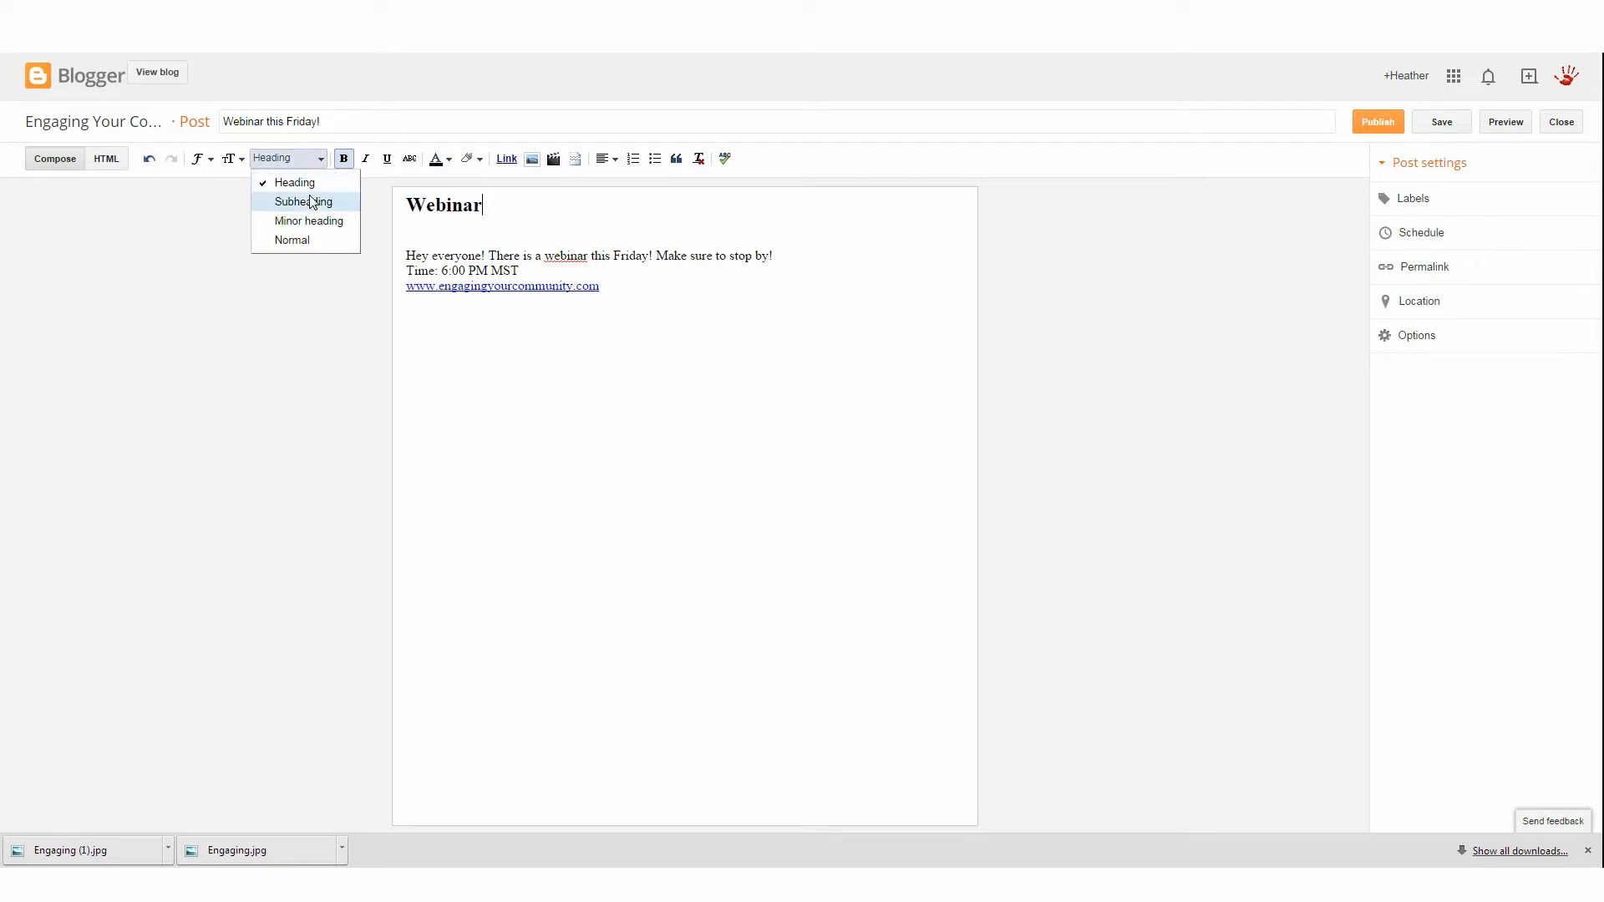
pyautogui.click(310, 202)
pyautogui.click(323, 160)
pyautogui.click(337, 219)
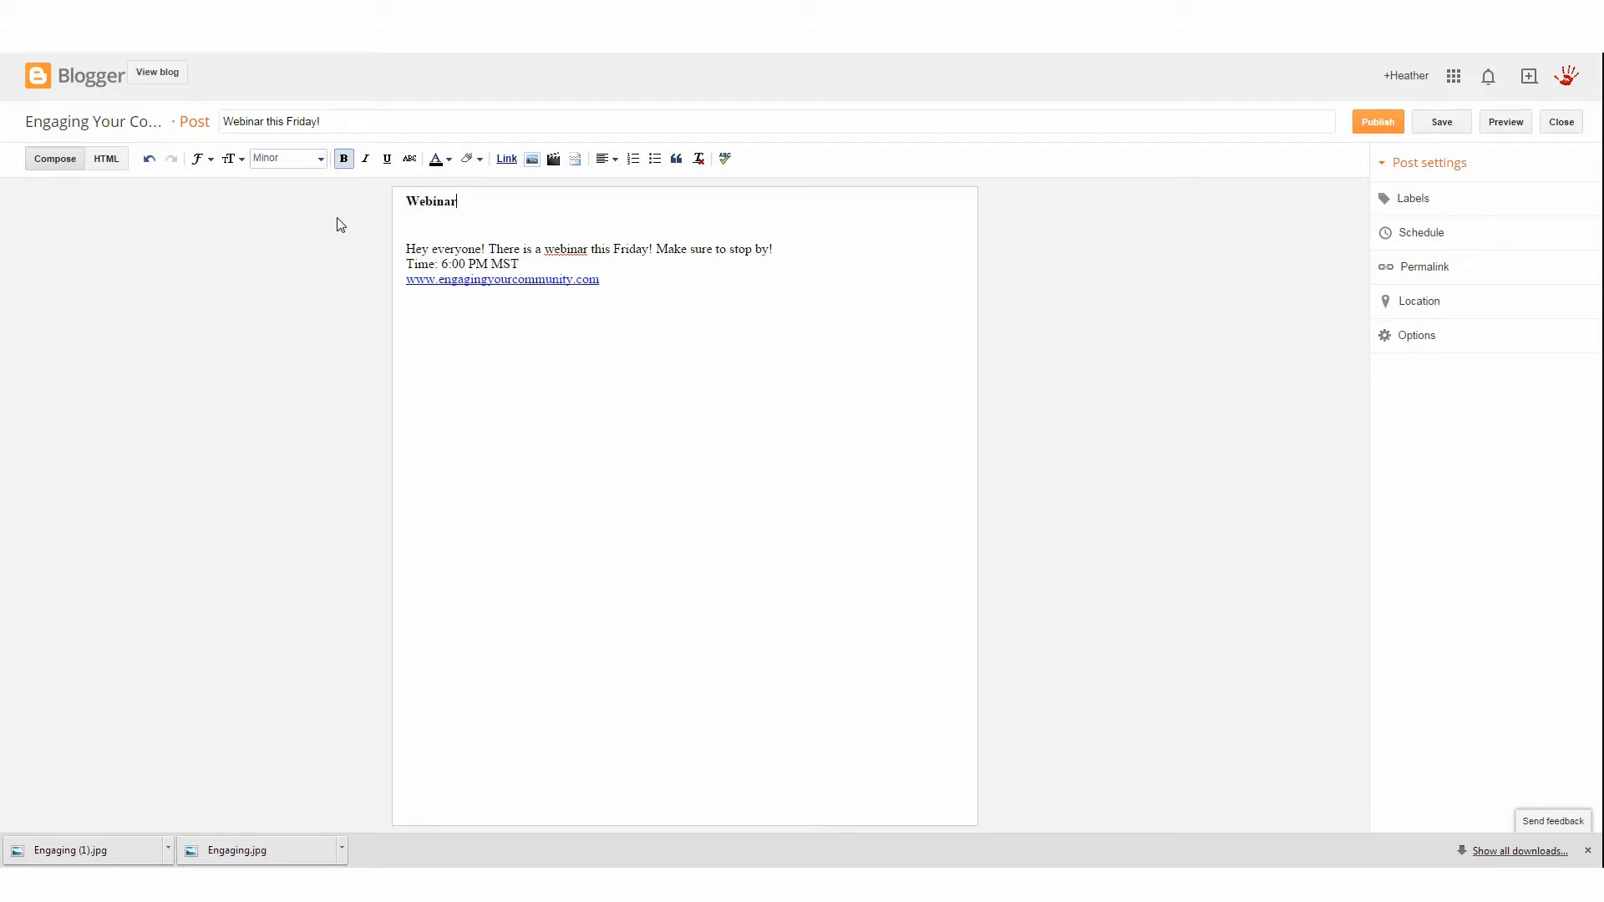
pyautogui.click(317, 161)
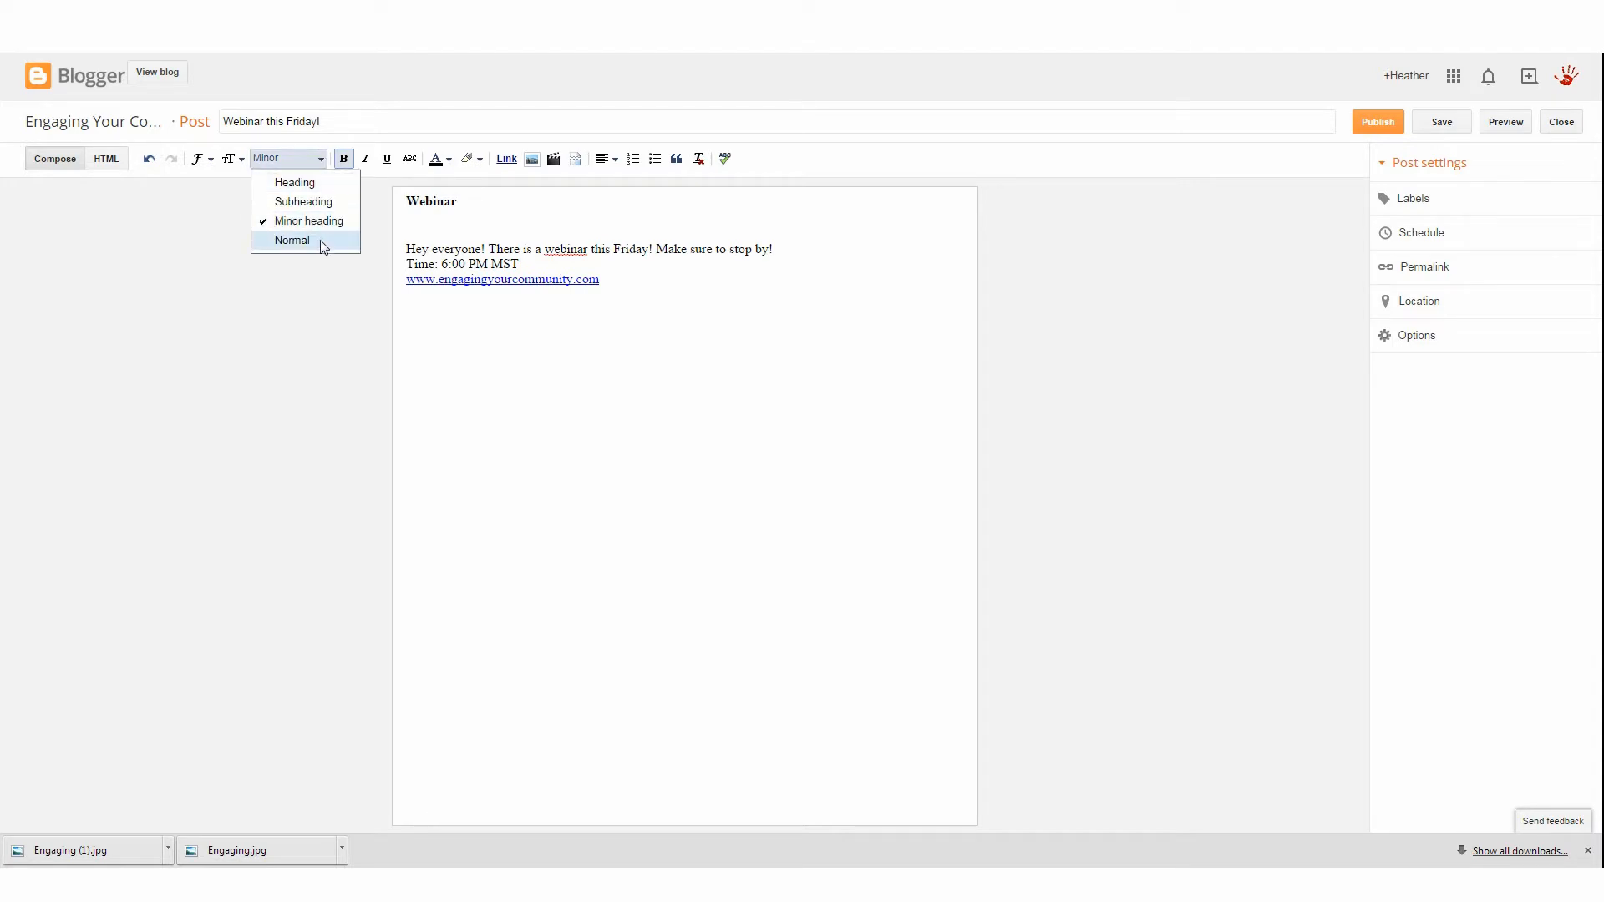
pyautogui.click(321, 236)
pyautogui.click(319, 161)
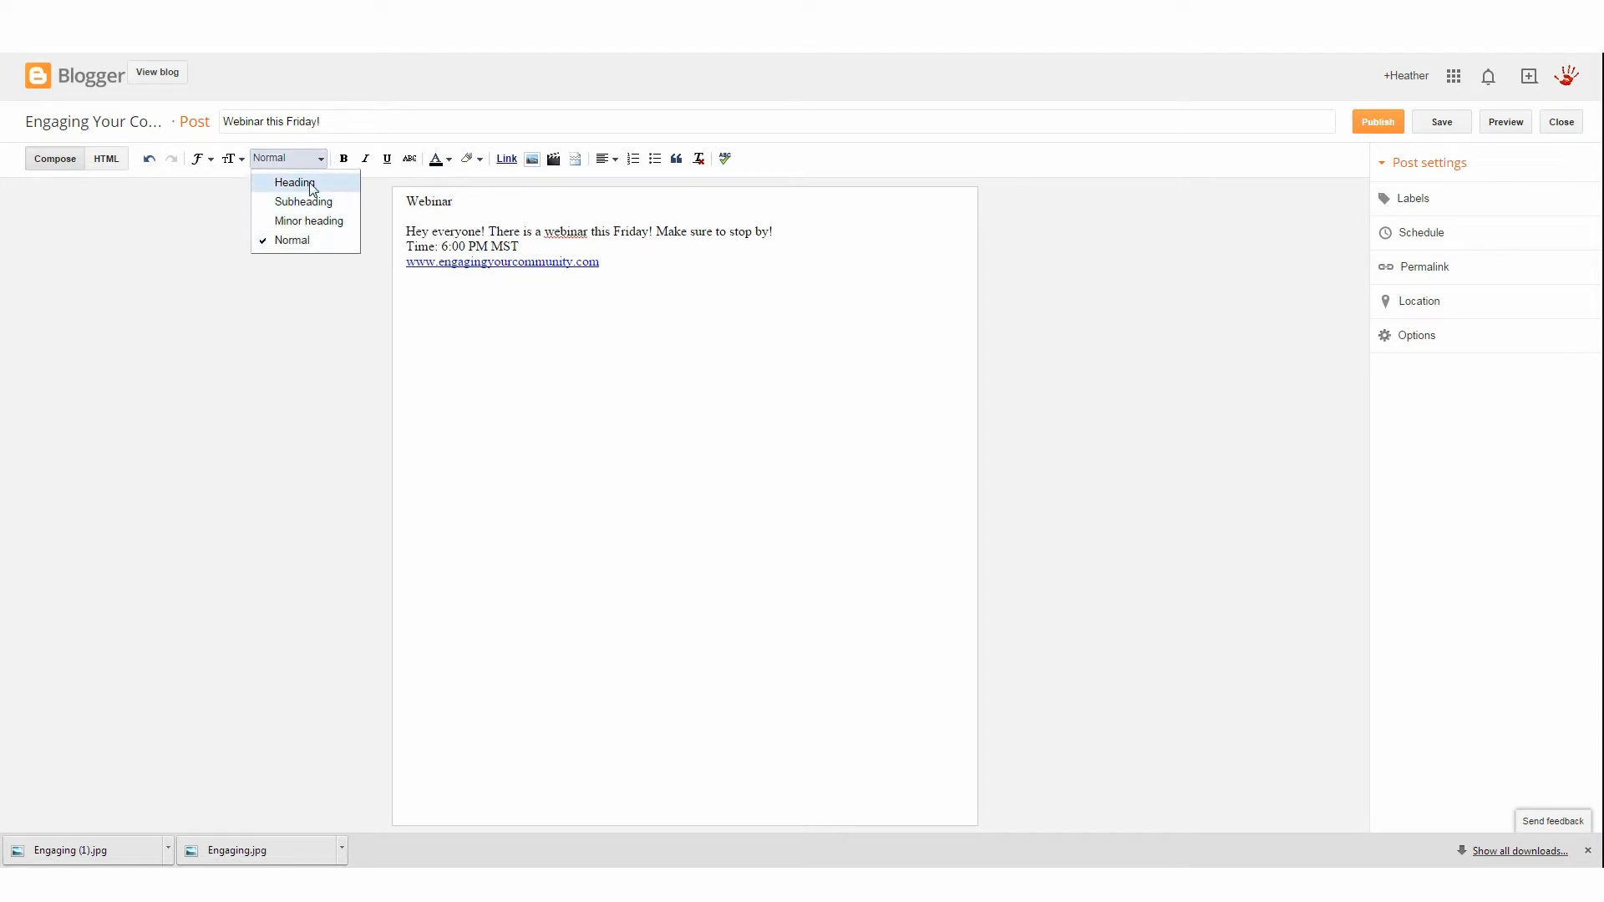
pyautogui.click(322, 183)
pyautogui.click(238, 161)
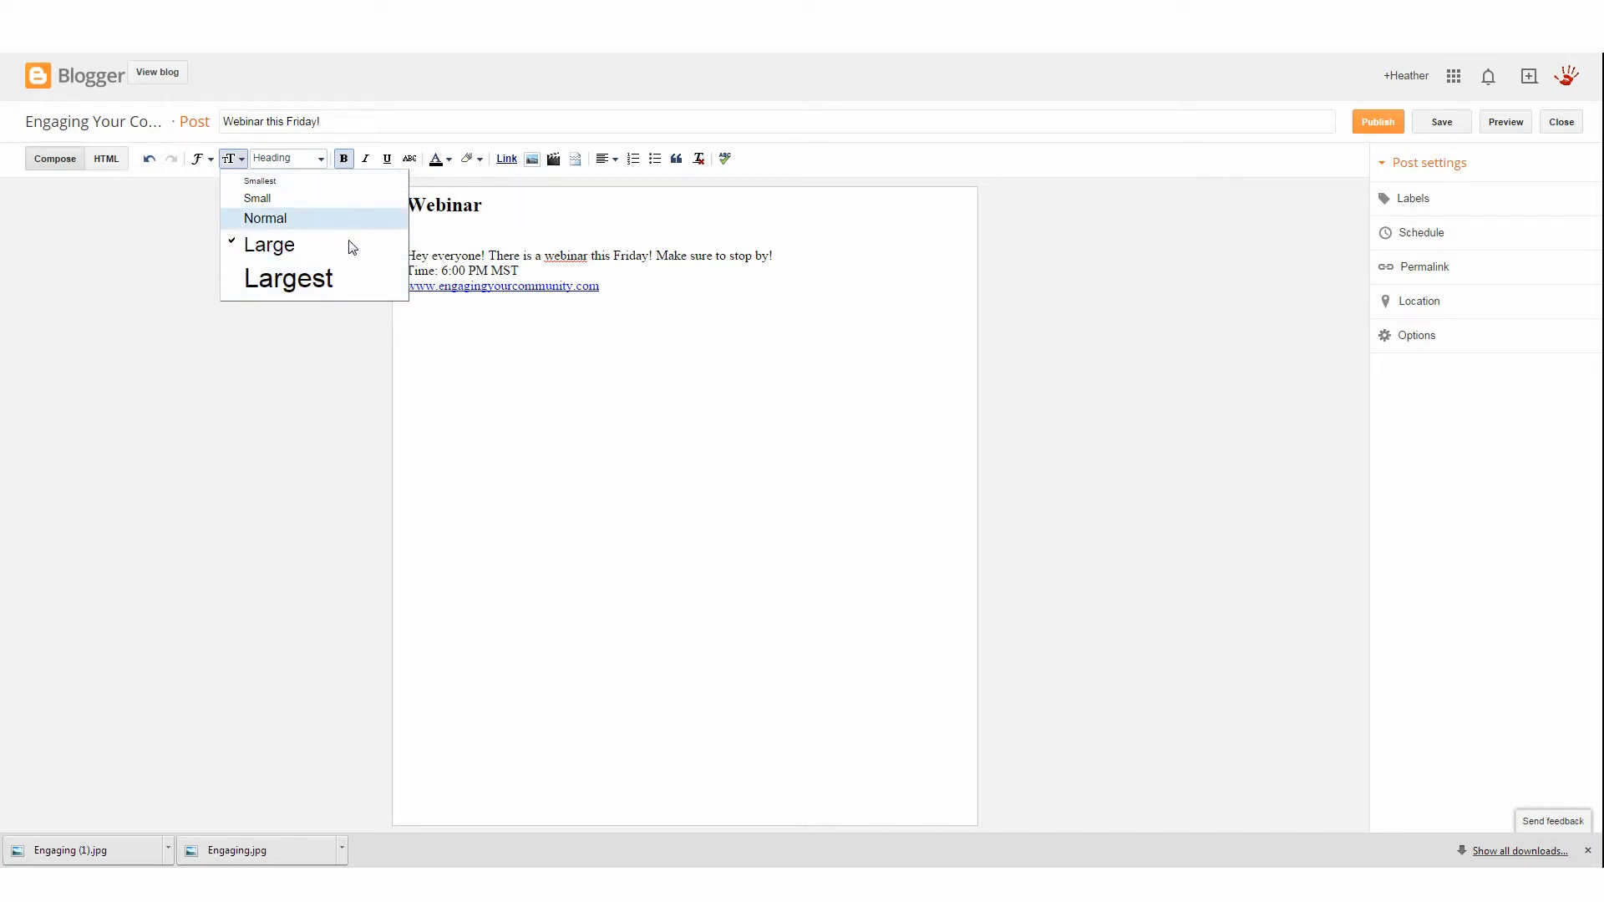
pyautogui.moveTo(311, 159)
pyautogui.moveTo(202, 160)
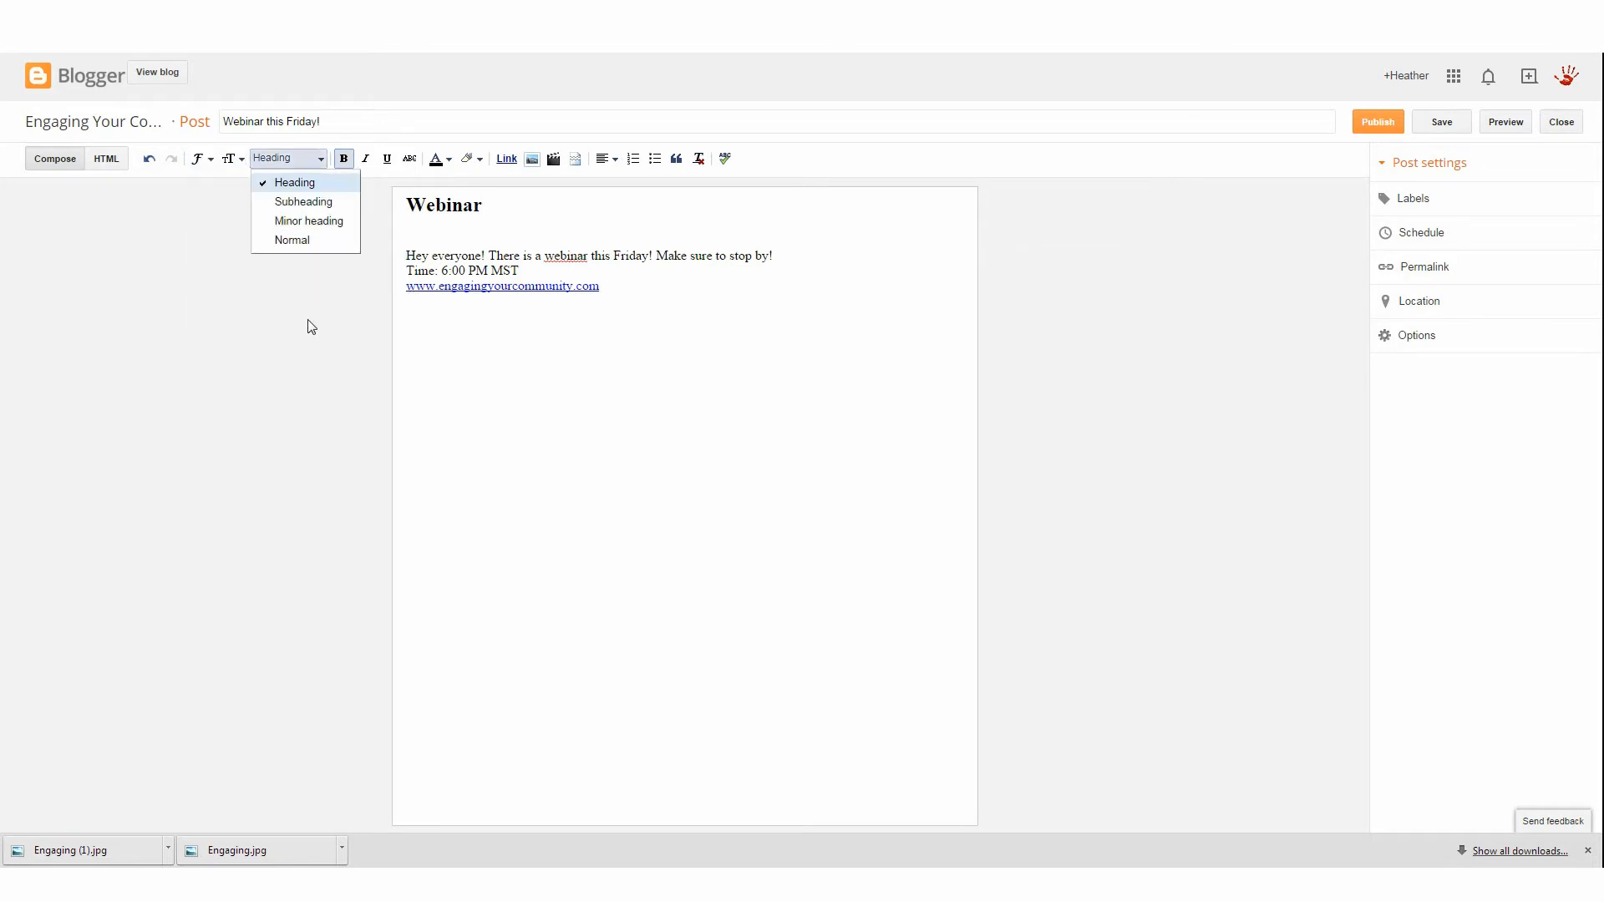
pyautogui.click(534, 327)
pyautogui.click(495, 229)
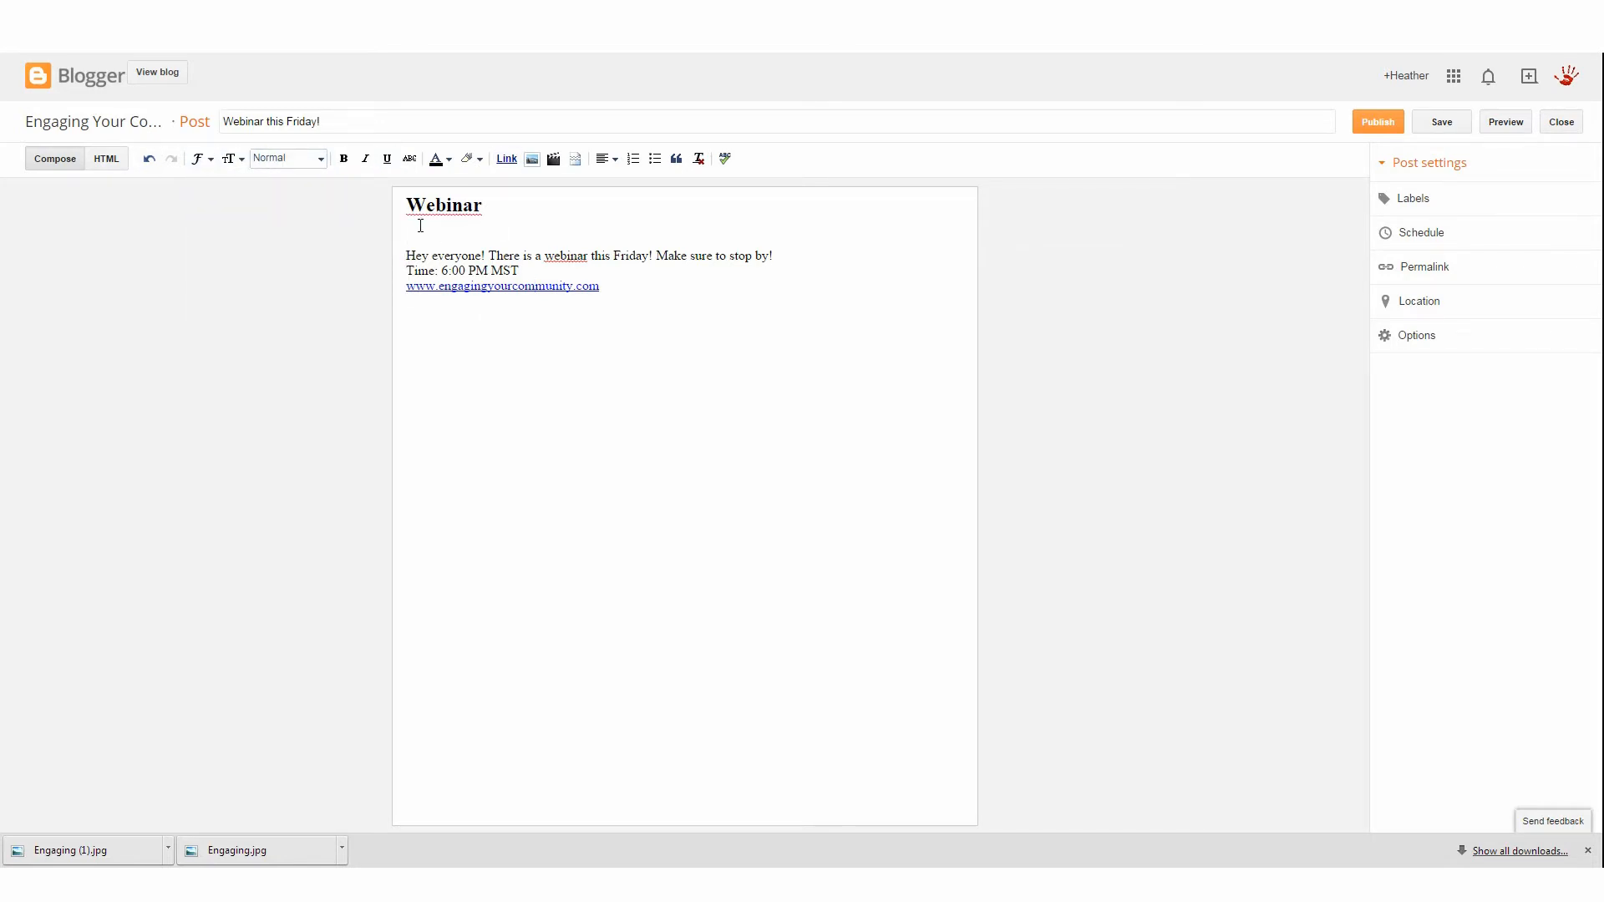
# Color the post's body text lines red
pyautogui.click(629, 298)
pyautogui.moveTo(531, 276); pyautogui.dragTo(406, 237)
pyautogui.click(437, 159)
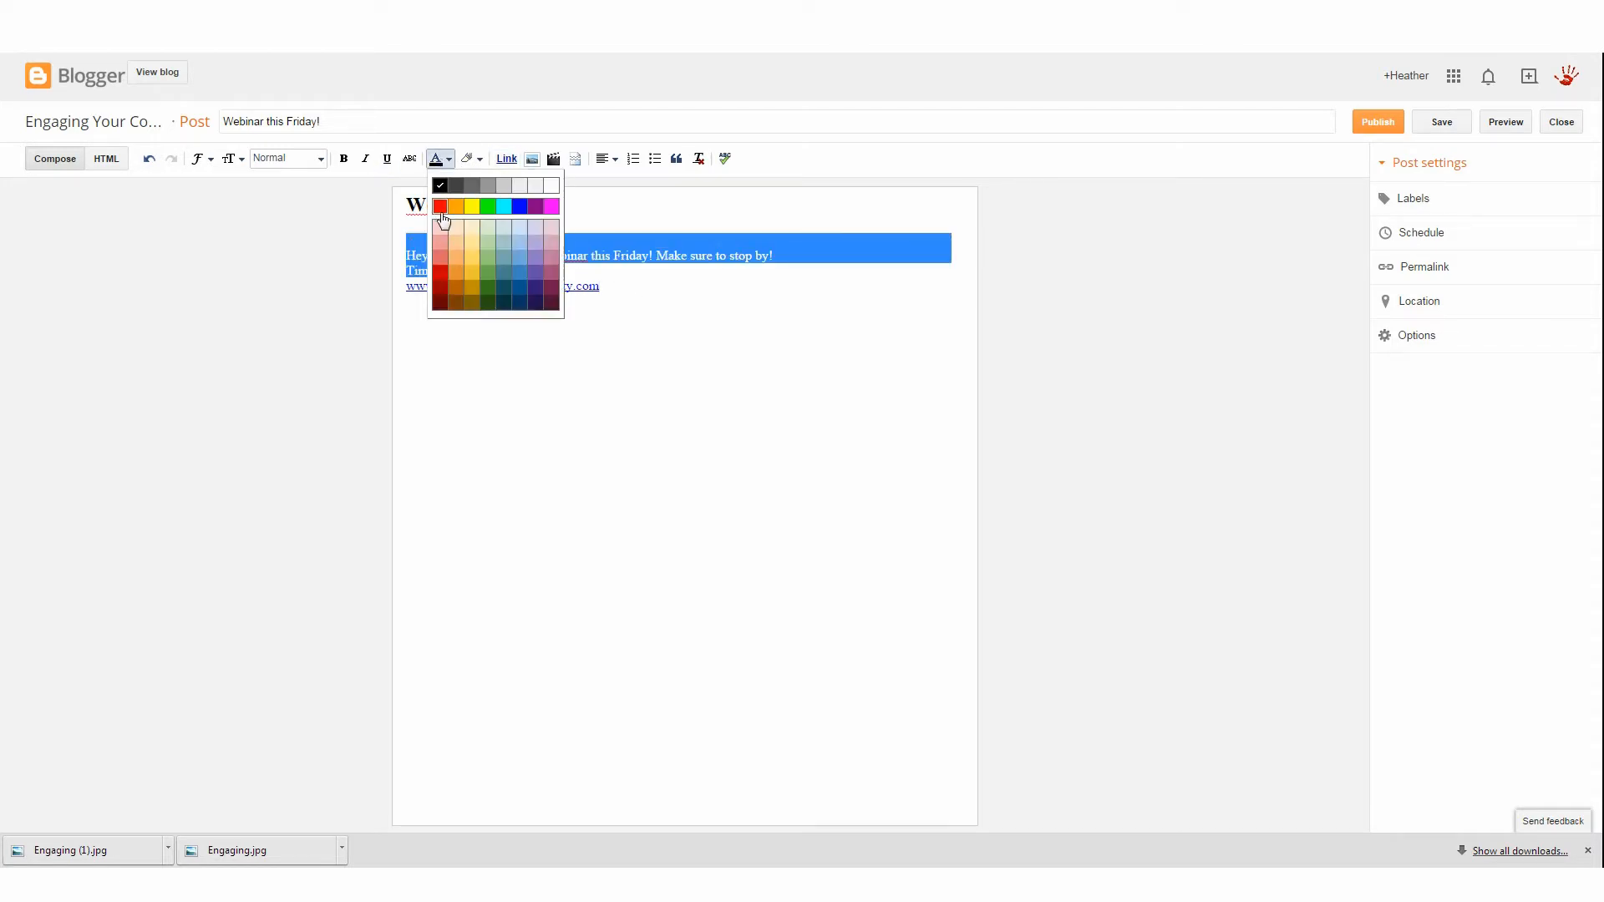
pyautogui.click(441, 207)
pyautogui.click(620, 286)
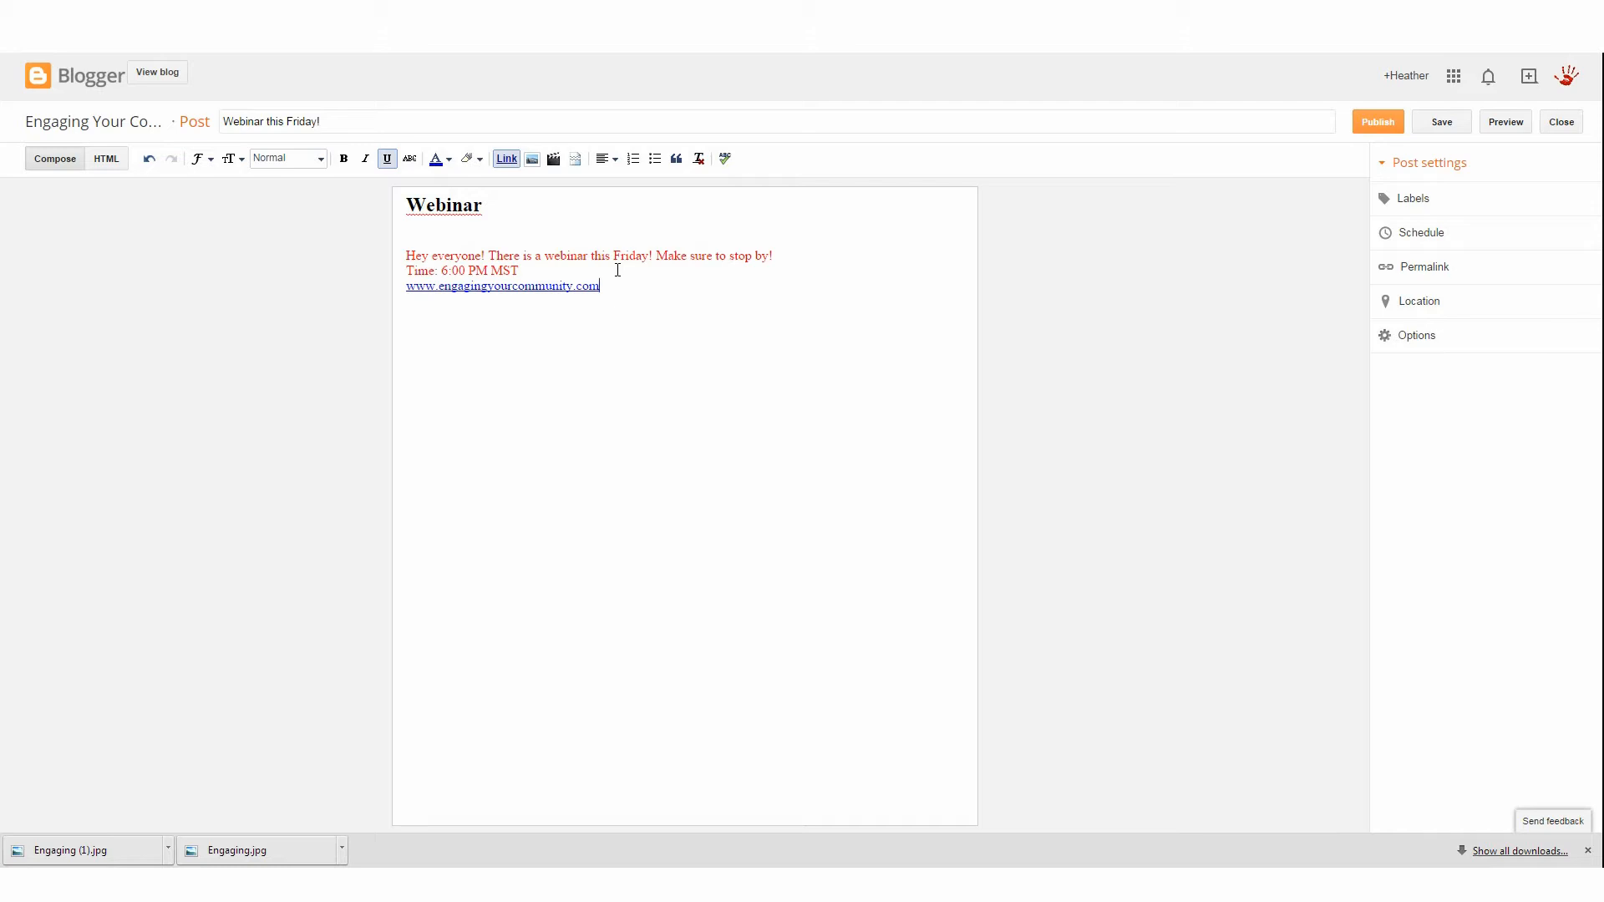
# Set the body text lines' color back to black
pyautogui.moveTo(527, 269); pyautogui.dragTo(472, 246)
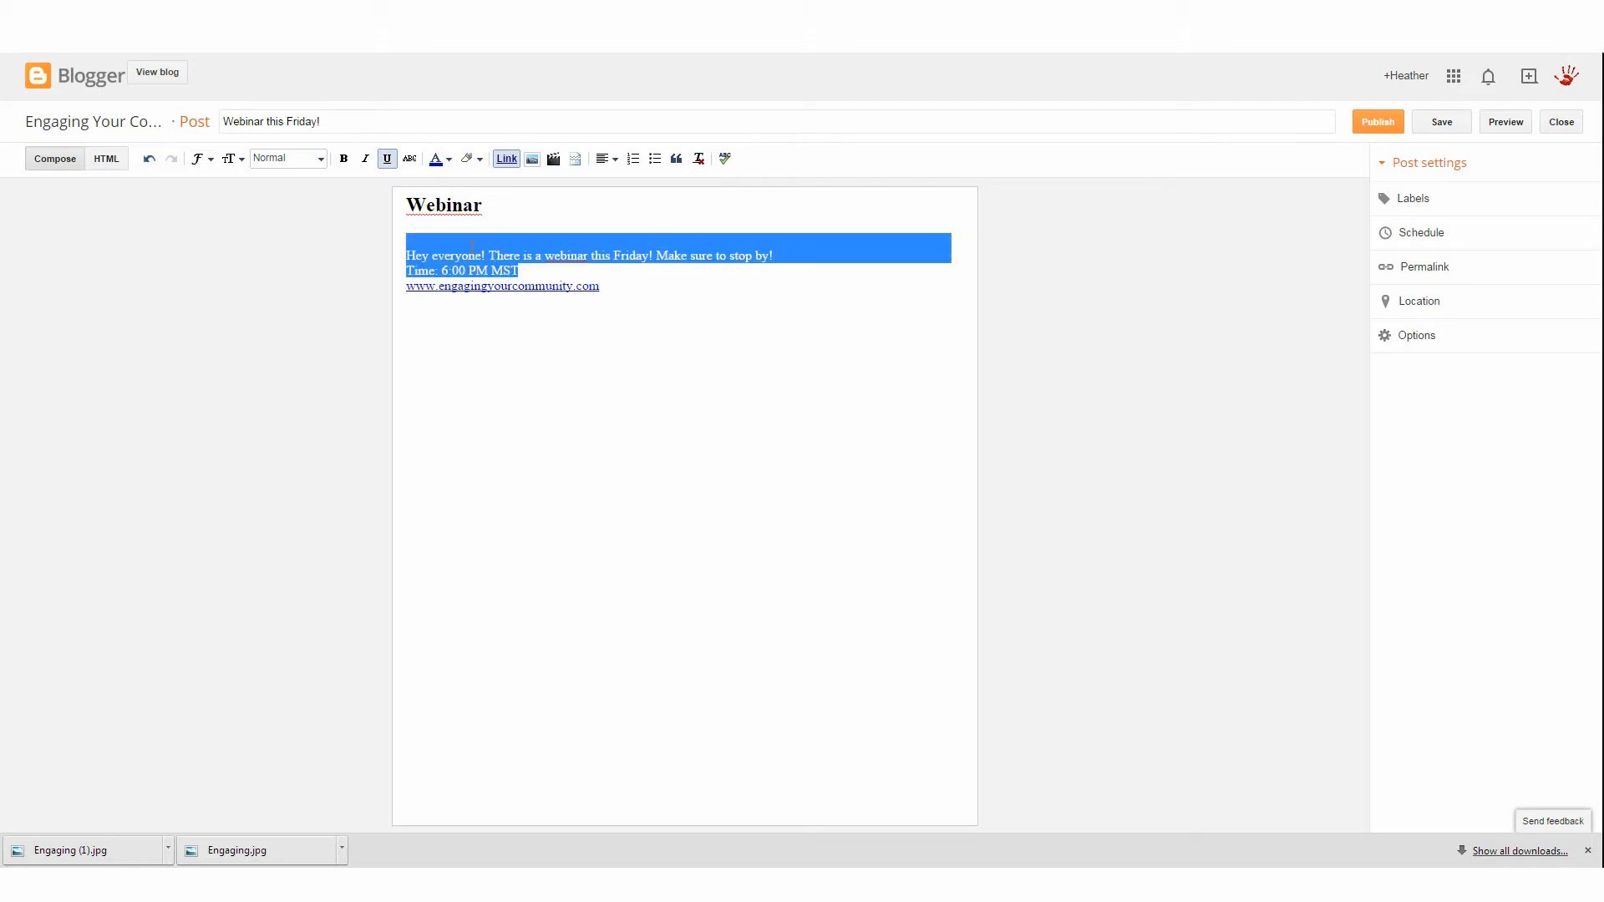
pyautogui.click(448, 159)
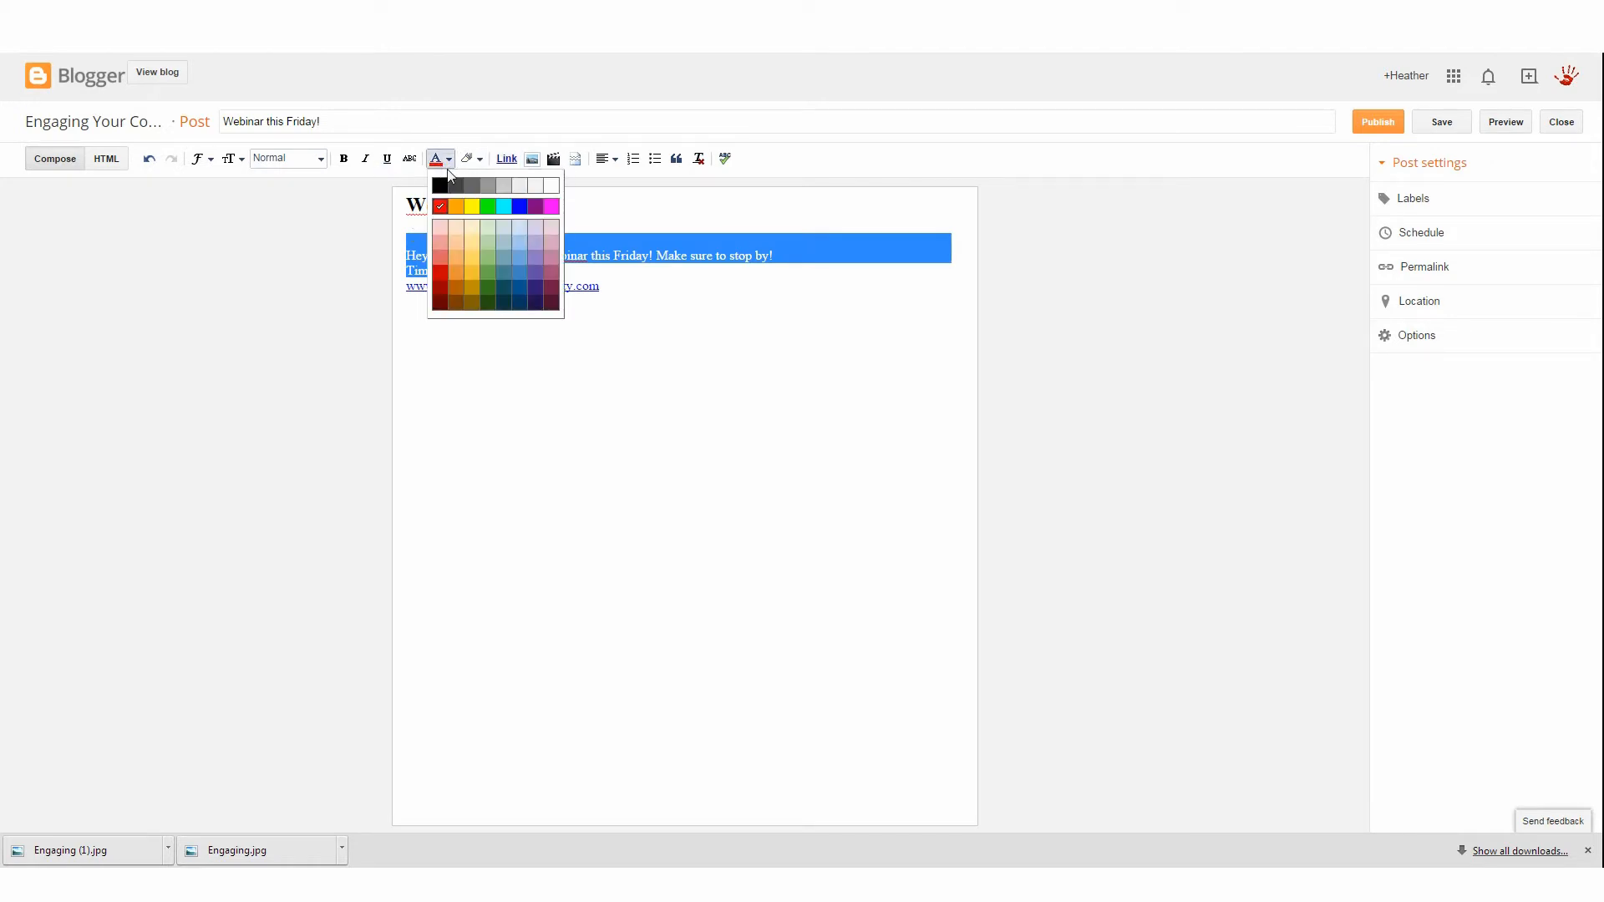
pyautogui.click(446, 185)
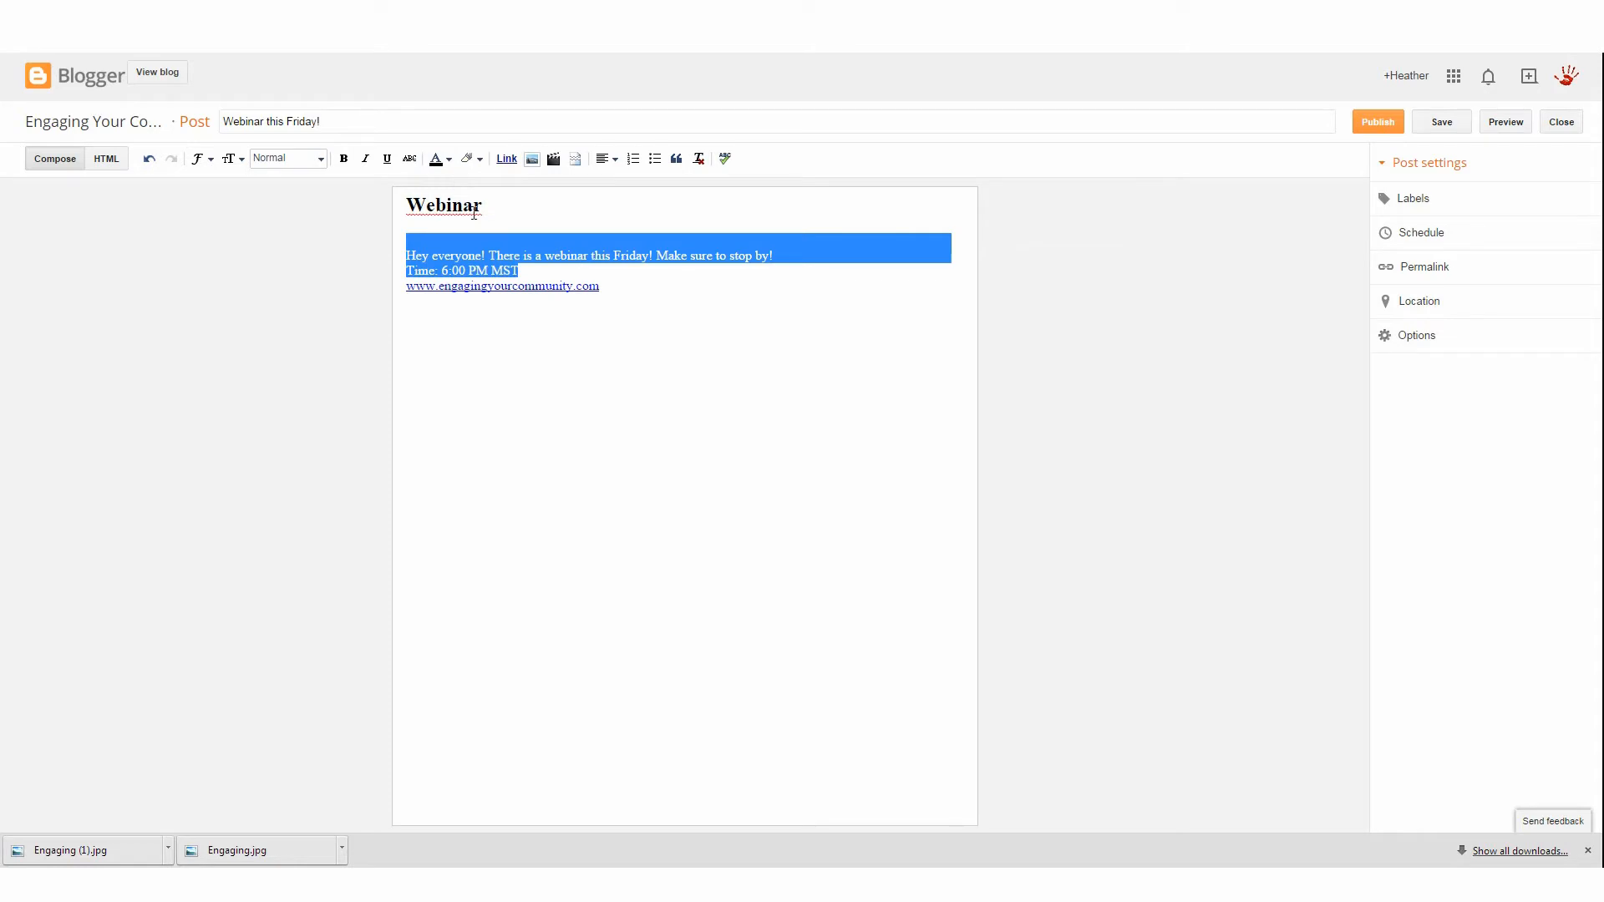
pyautogui.click(578, 274)
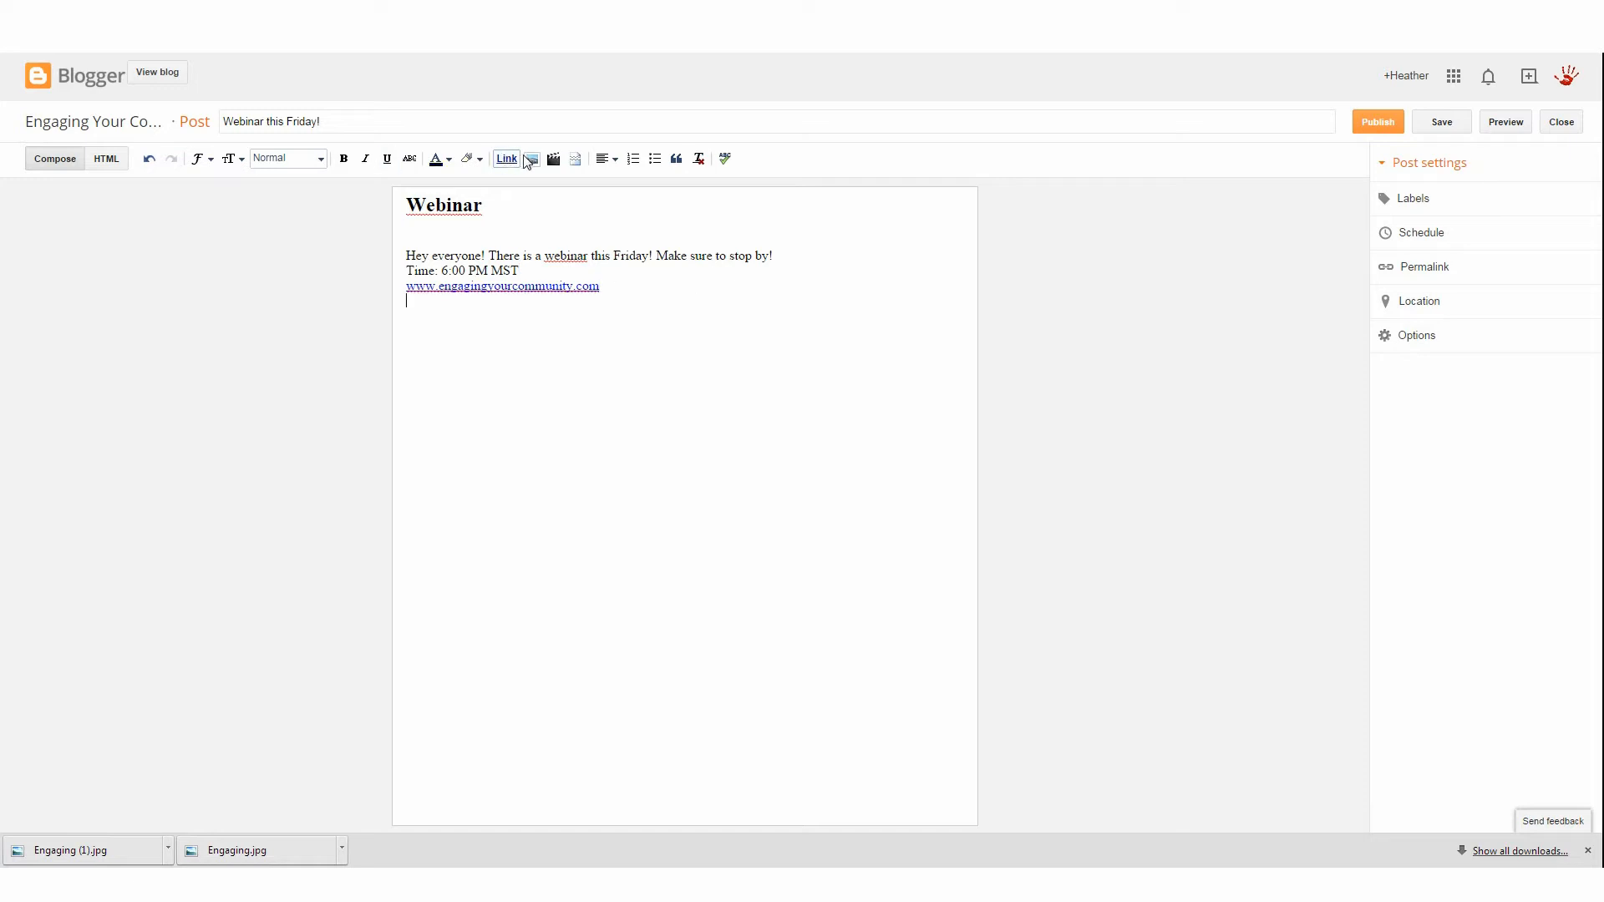
# Upload the facebook 1 PNG image from the computer and add it to the post
pyautogui.click(533, 160)
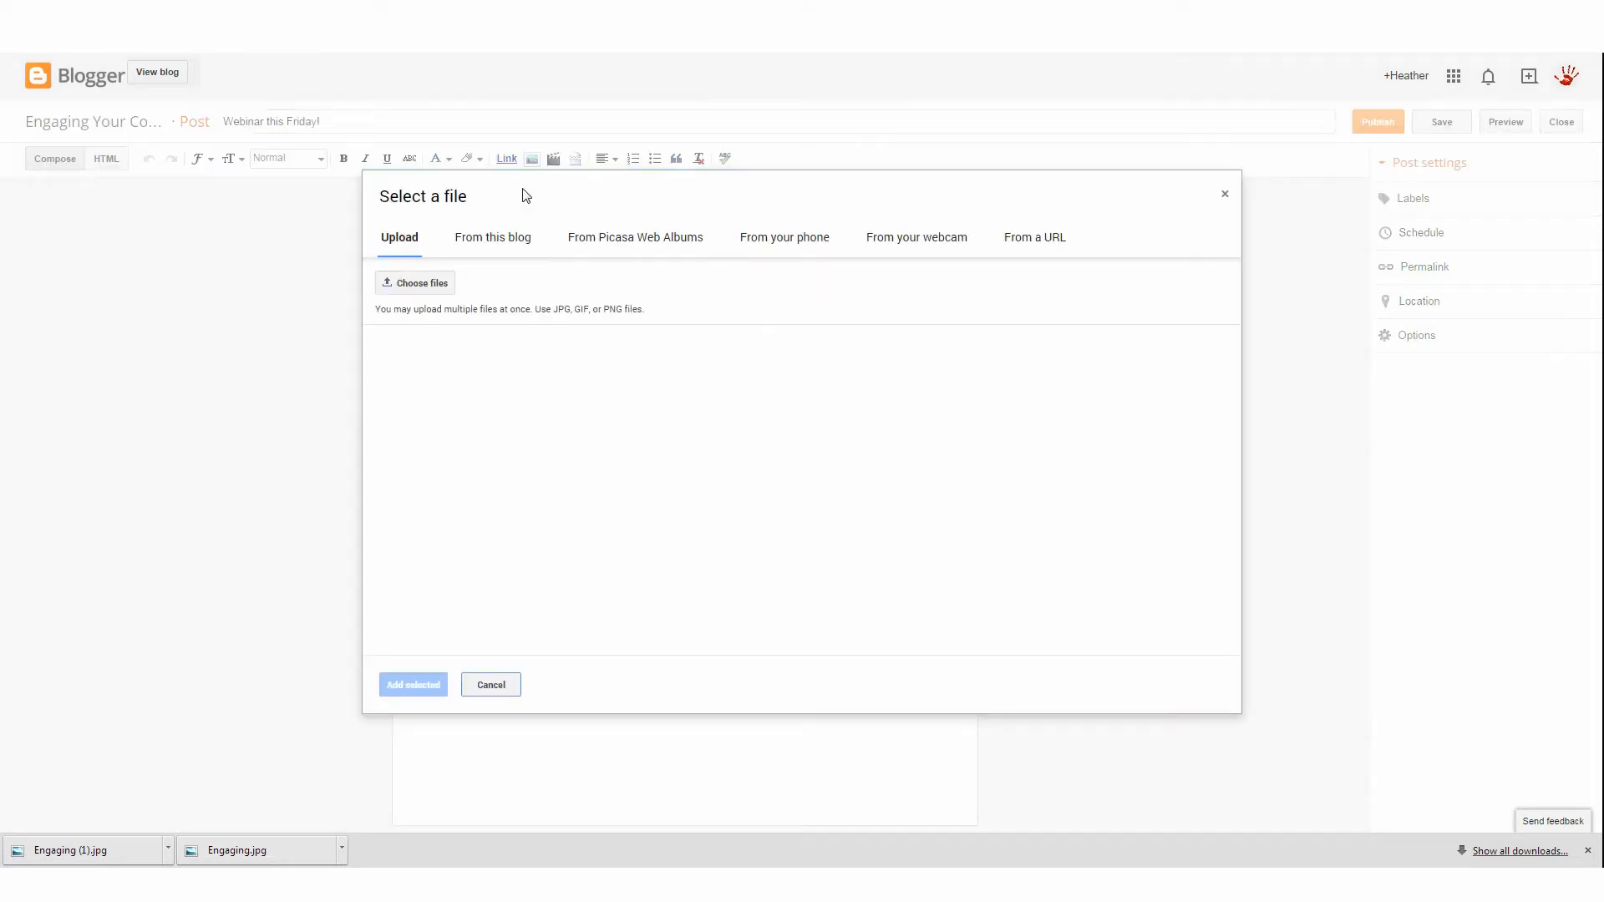
pyautogui.click(422, 284)
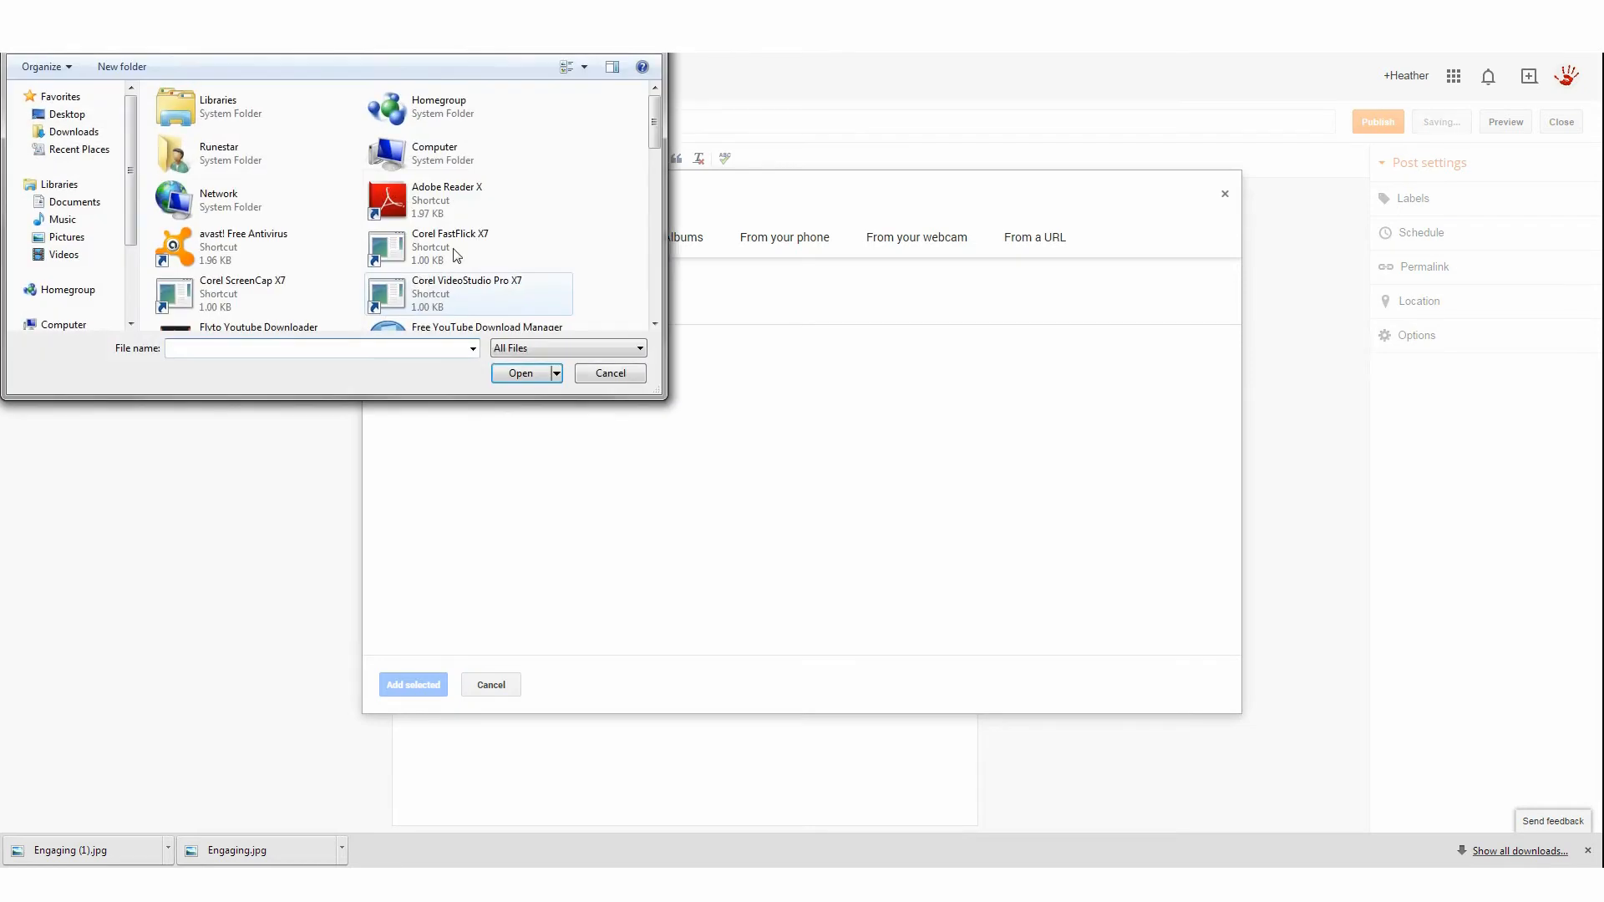
pyautogui.moveTo(650, 128); pyautogui.dragTo(635, 304)
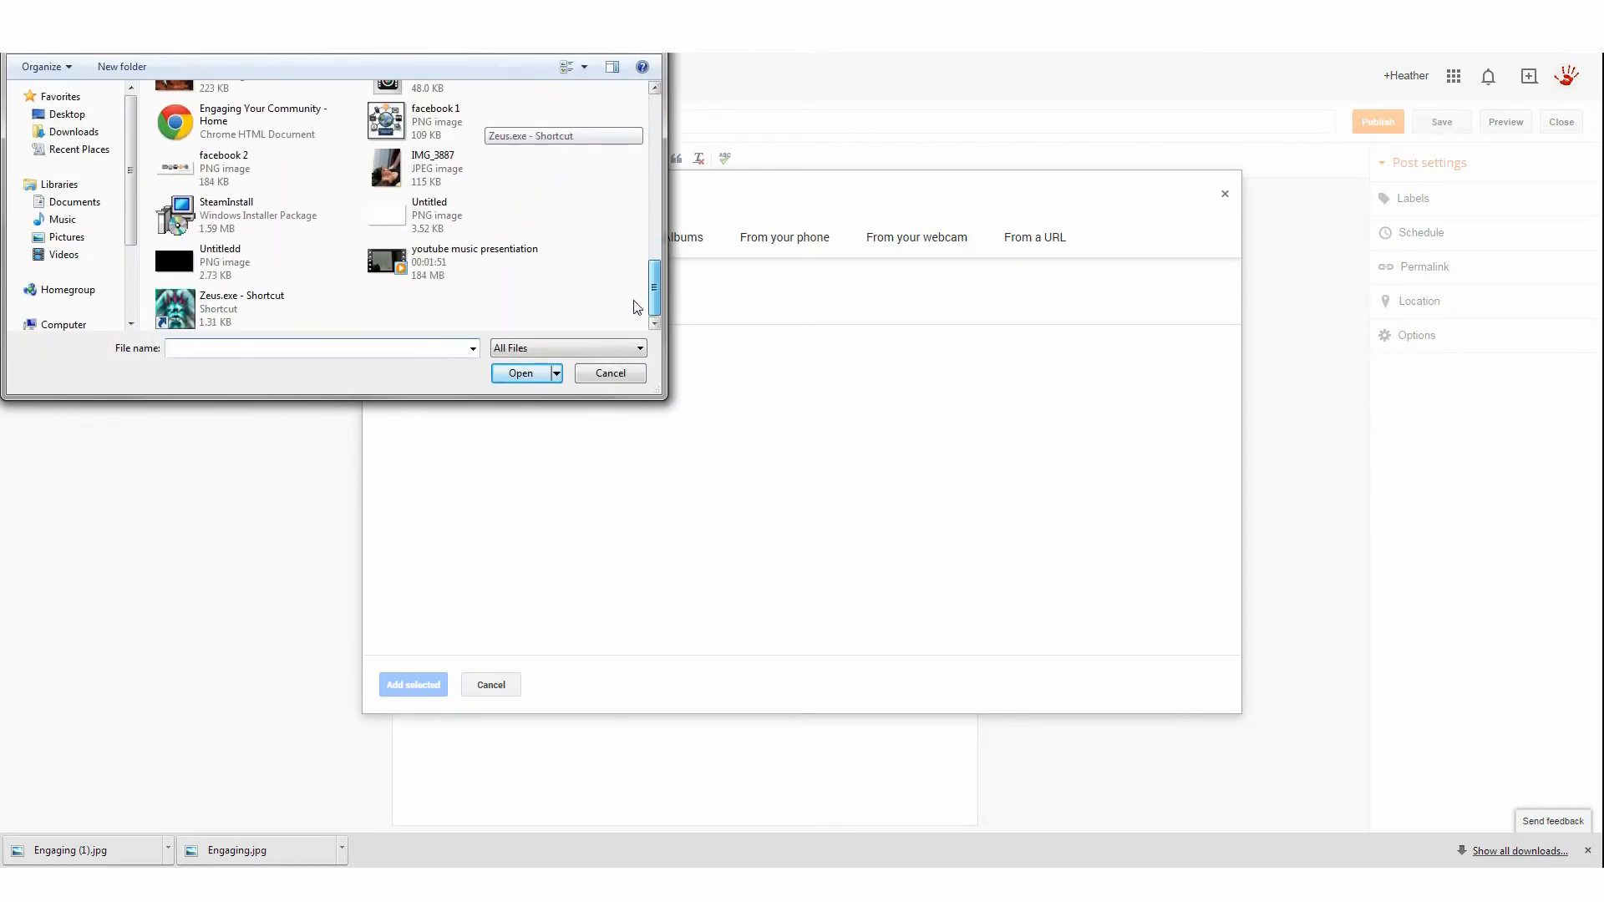
pyautogui.click(495, 131)
pyautogui.doubleClick(491, 125)
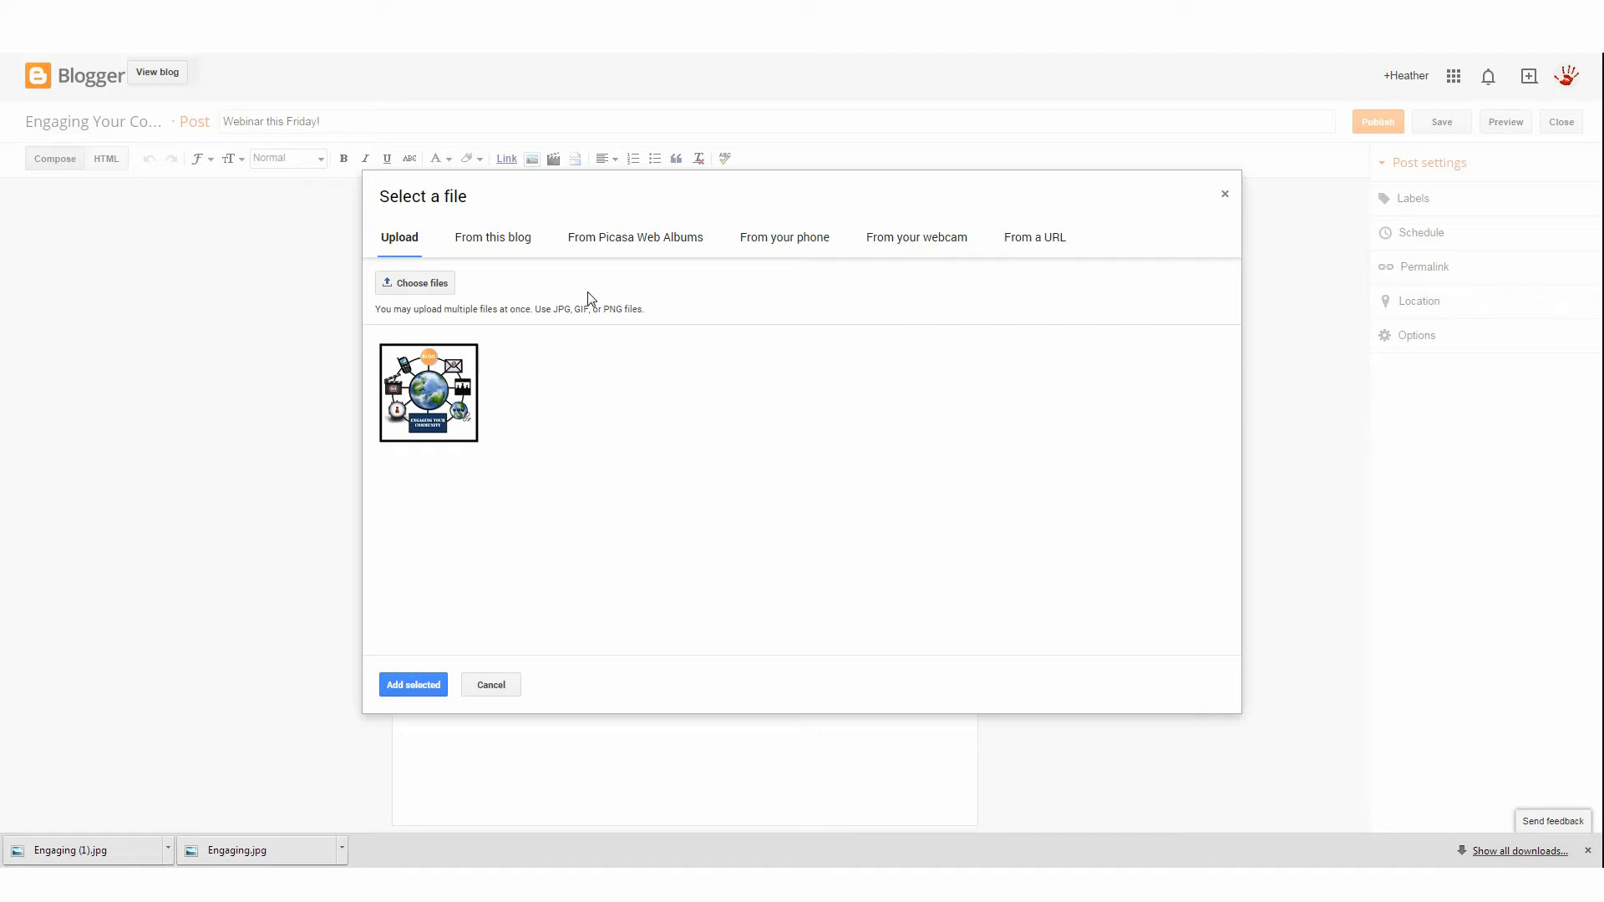
pyautogui.click(448, 442)
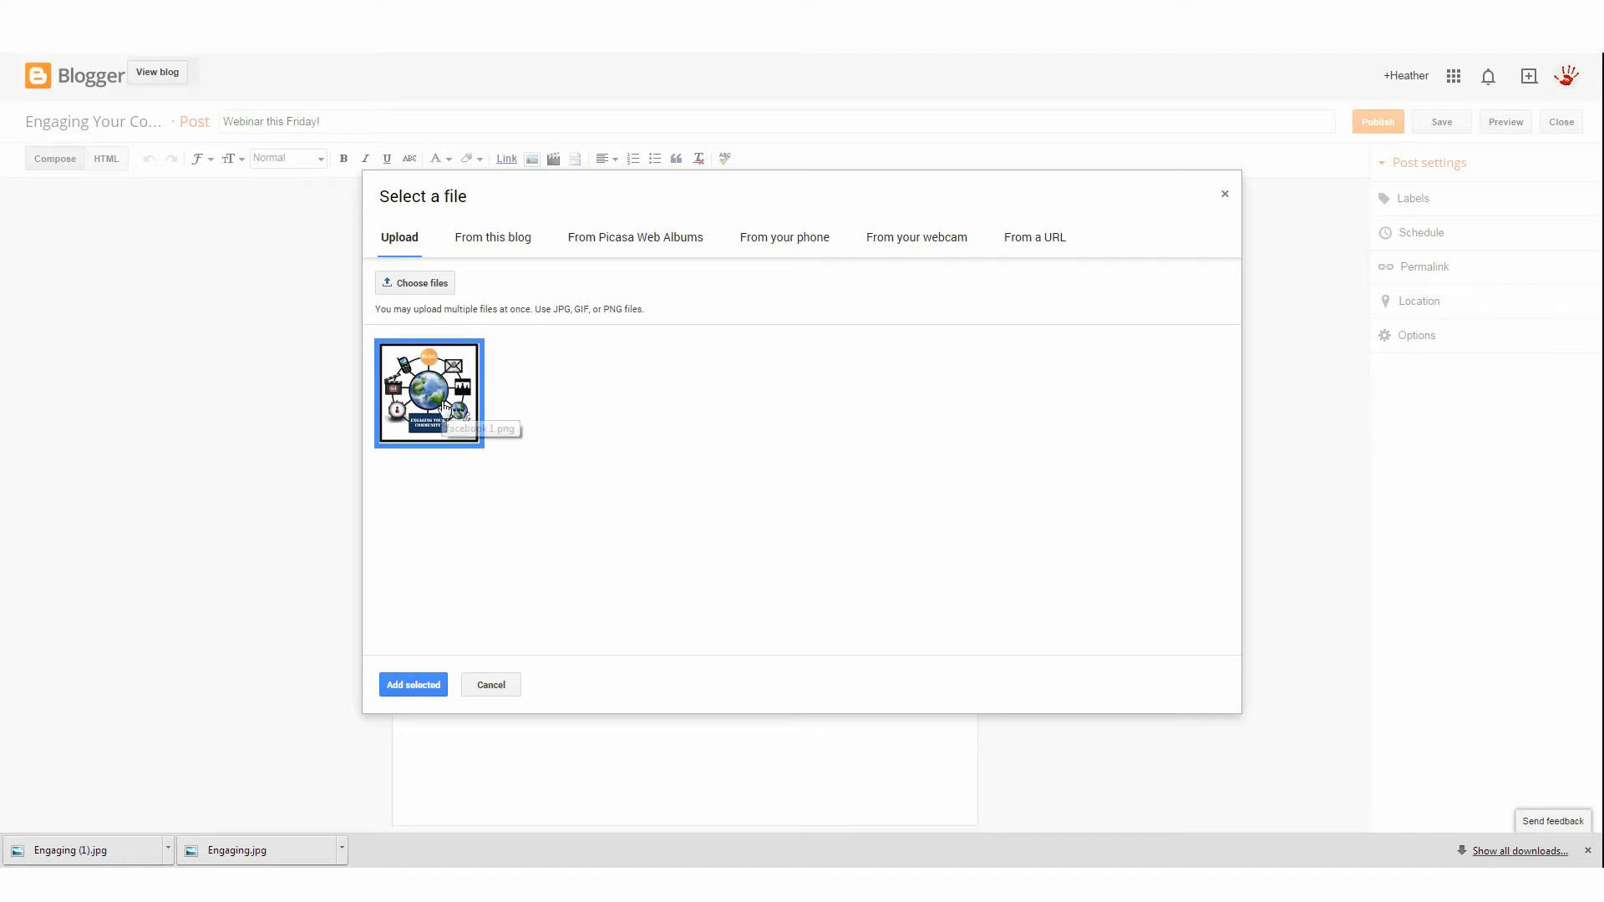
pyautogui.click(410, 683)
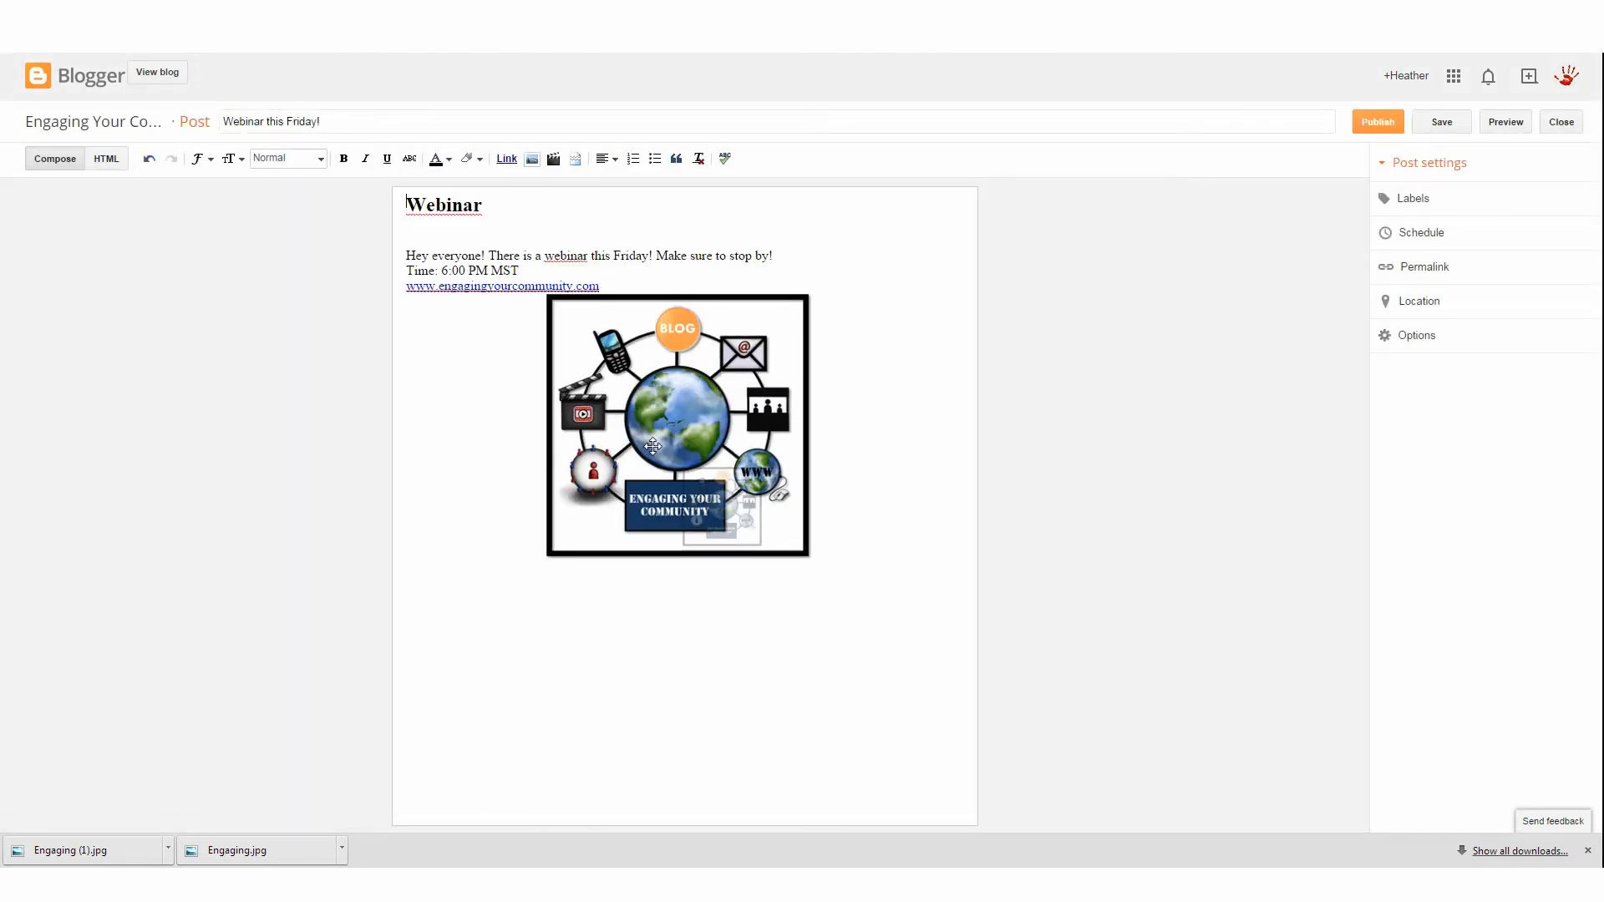
# Move the image to the top of the post above the Webinar heading, keeping it Medium size and centered
pyautogui.moveTo(660, 308); pyautogui.dragTo(673, 180)
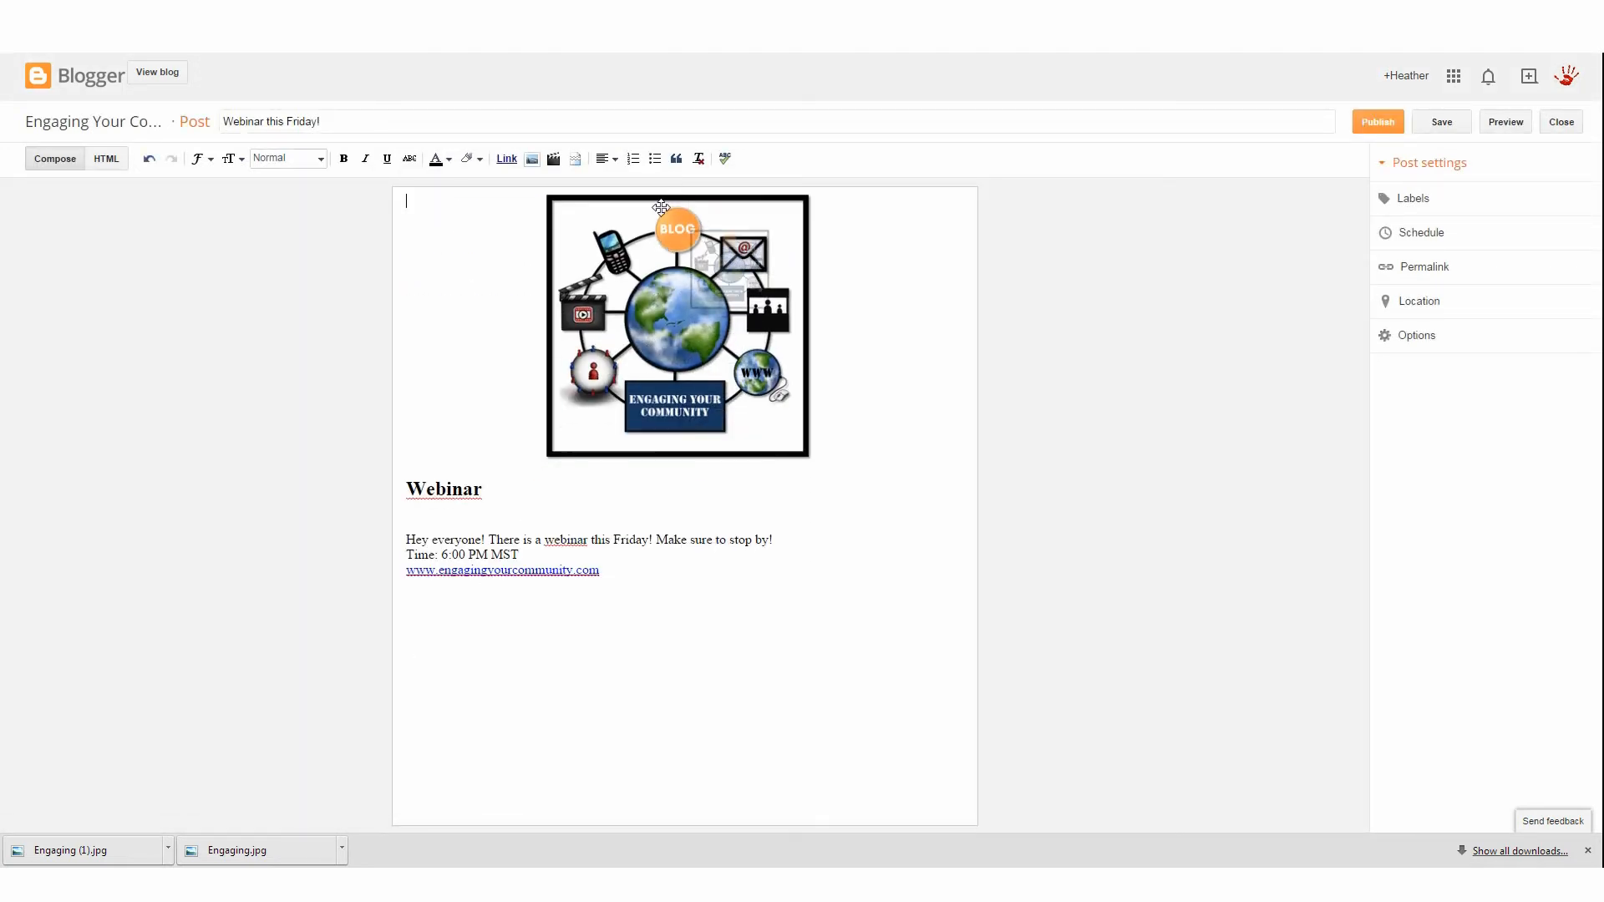
pyautogui.click(661, 208)
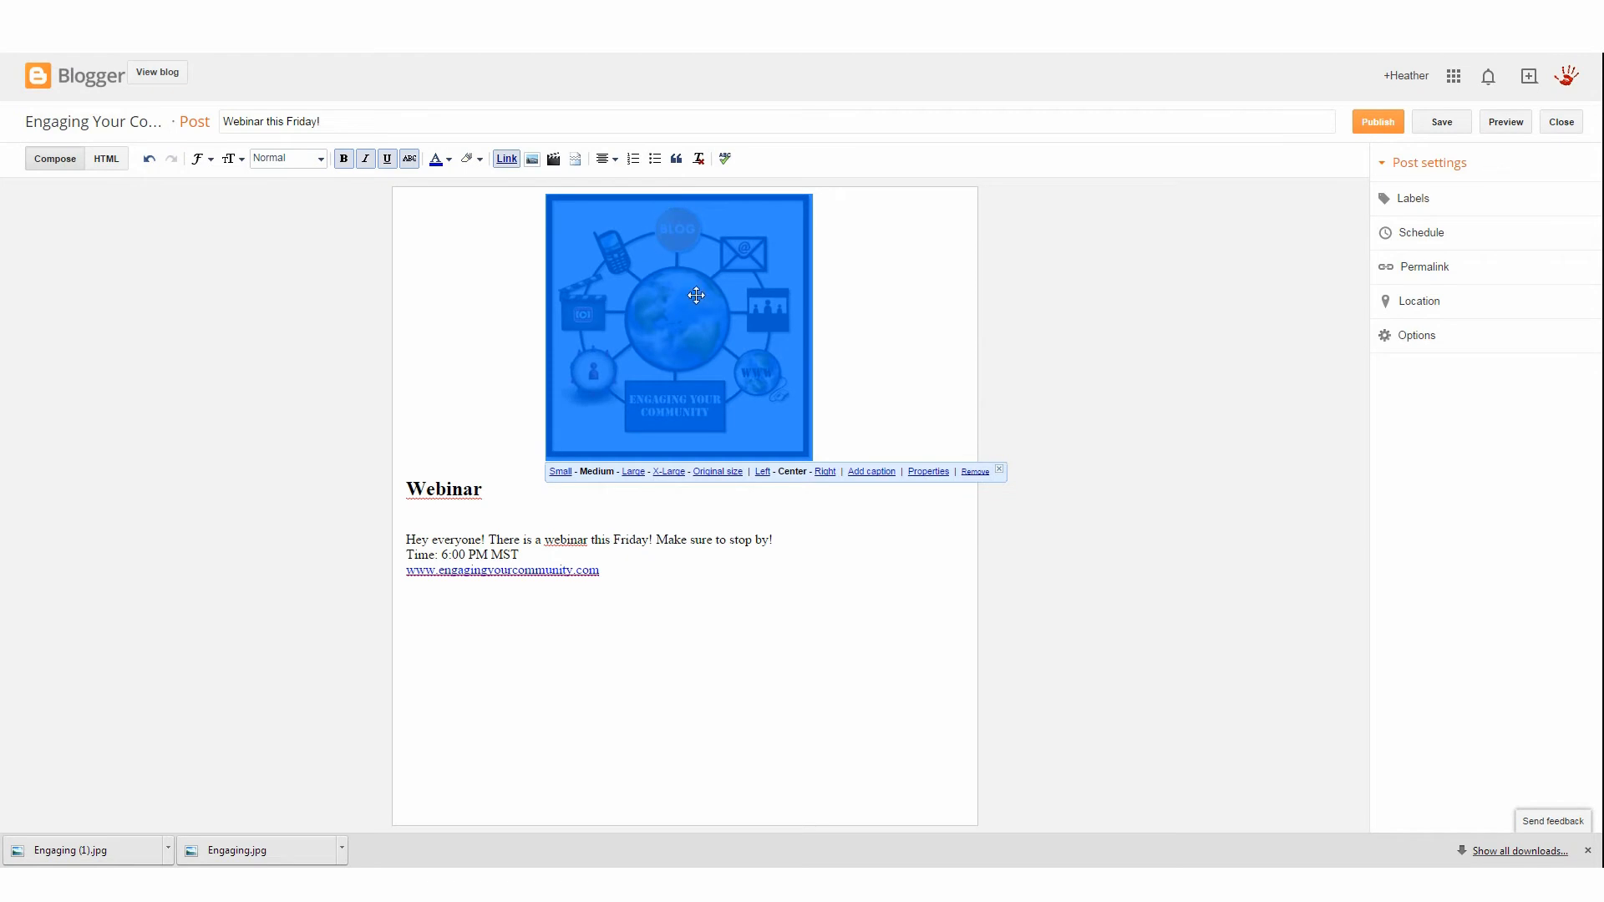
pyautogui.click(668, 471)
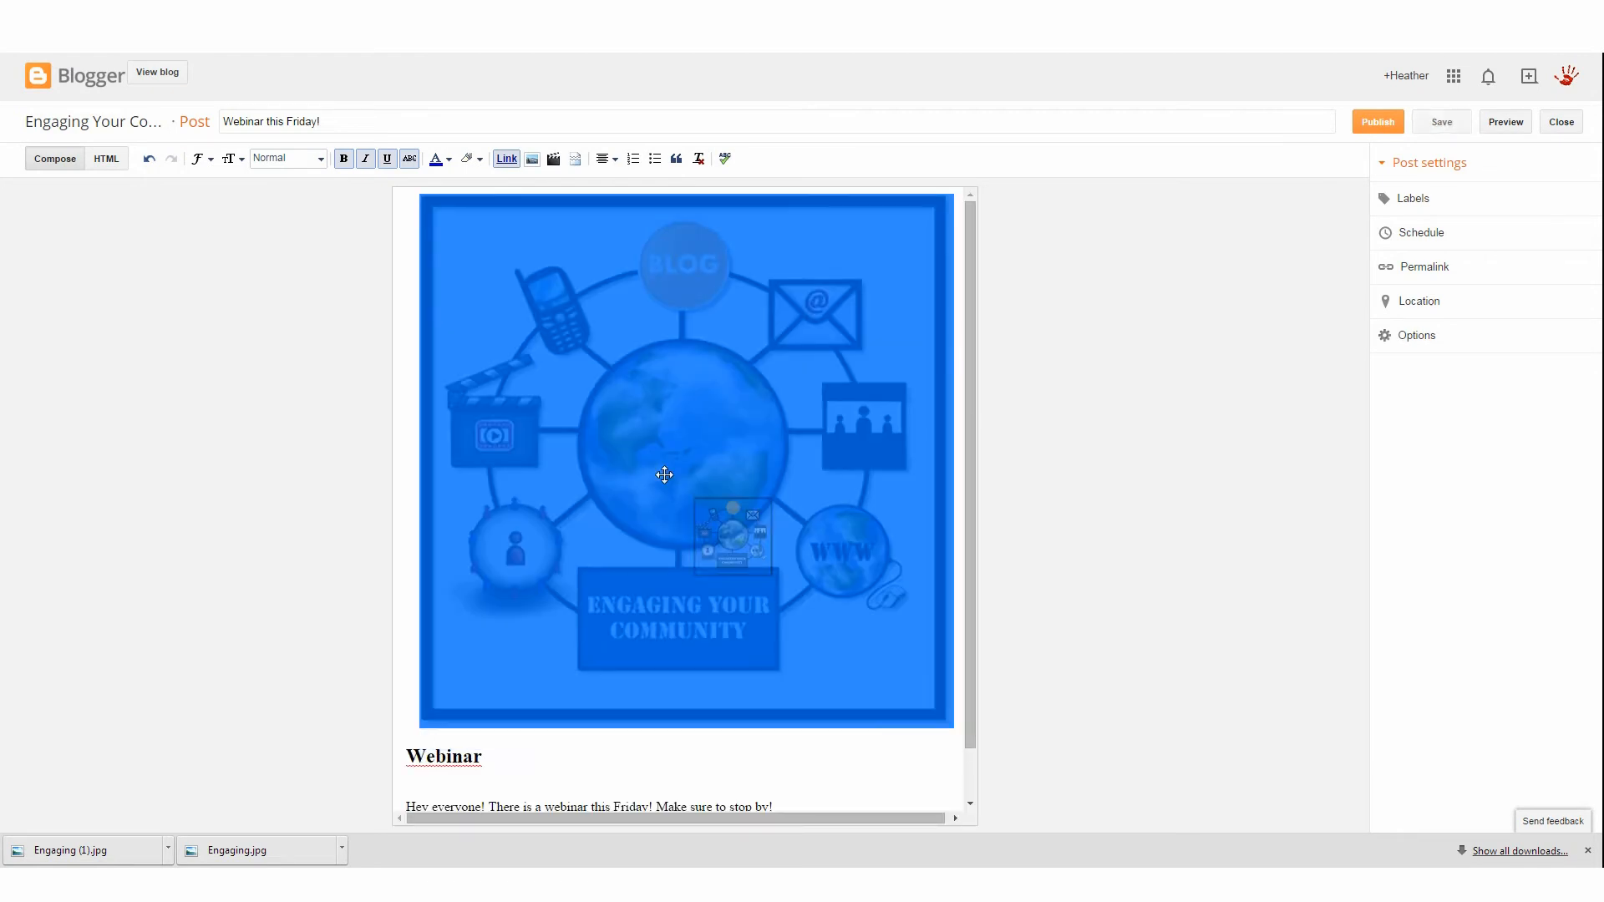
pyautogui.click(469, 738)
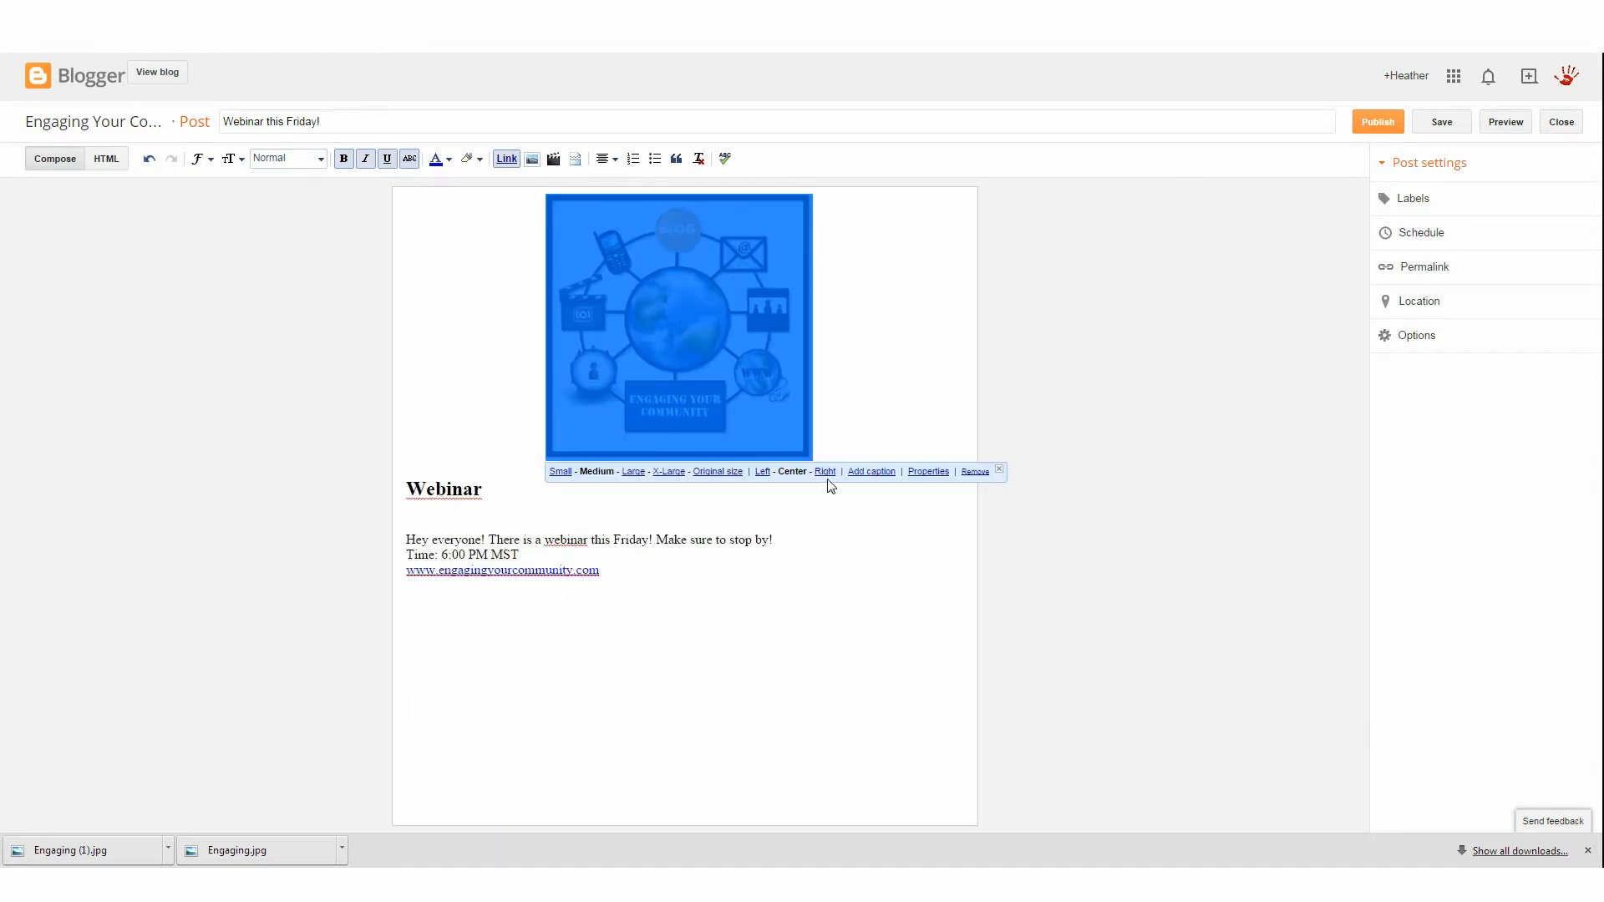
pyautogui.click(761, 472)
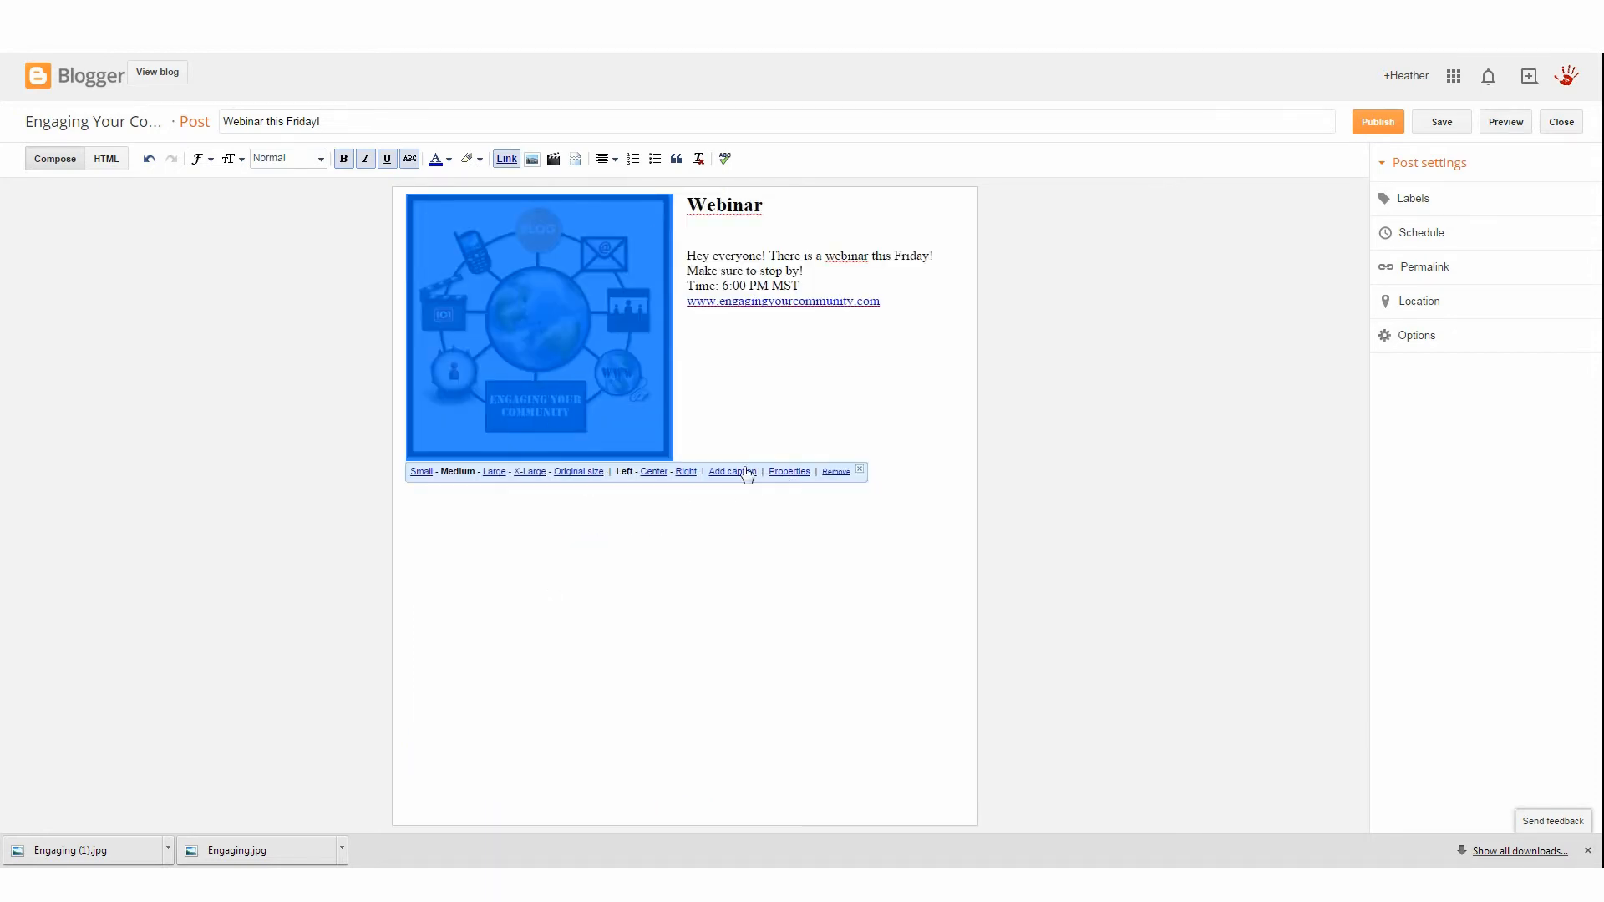
pyautogui.click(660, 473)
pyautogui.click(856, 359)
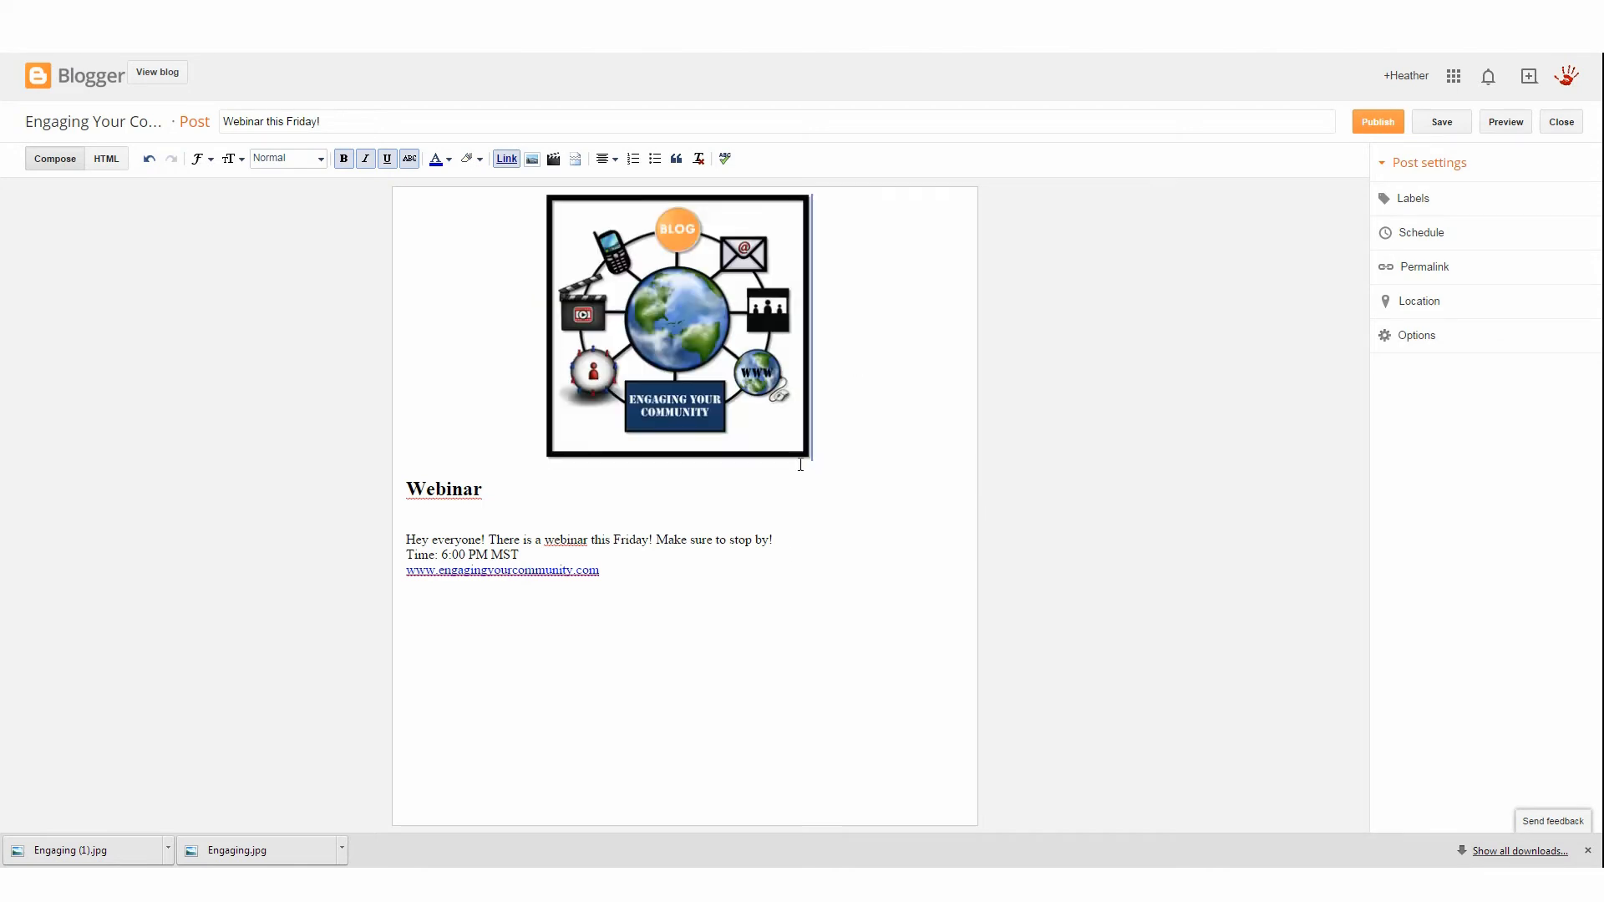
# Center-align the Webinar heading and the body text below the image
pyautogui.moveTo(752, 573); pyautogui.dragTo(436, 472)
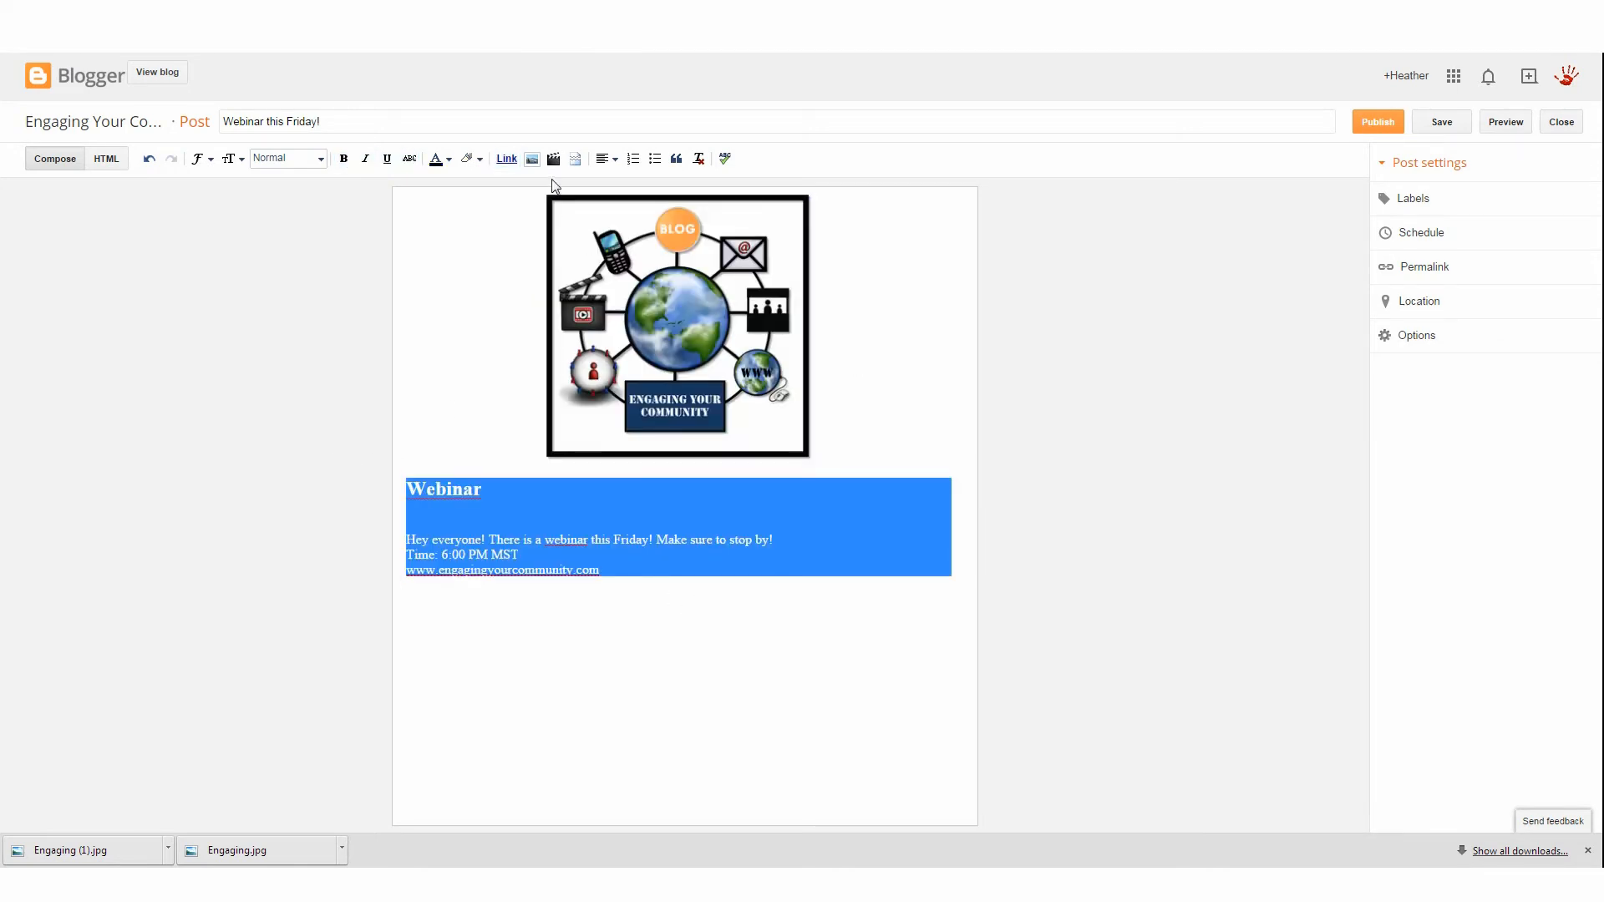
pyautogui.click(607, 158)
pyautogui.click(622, 202)
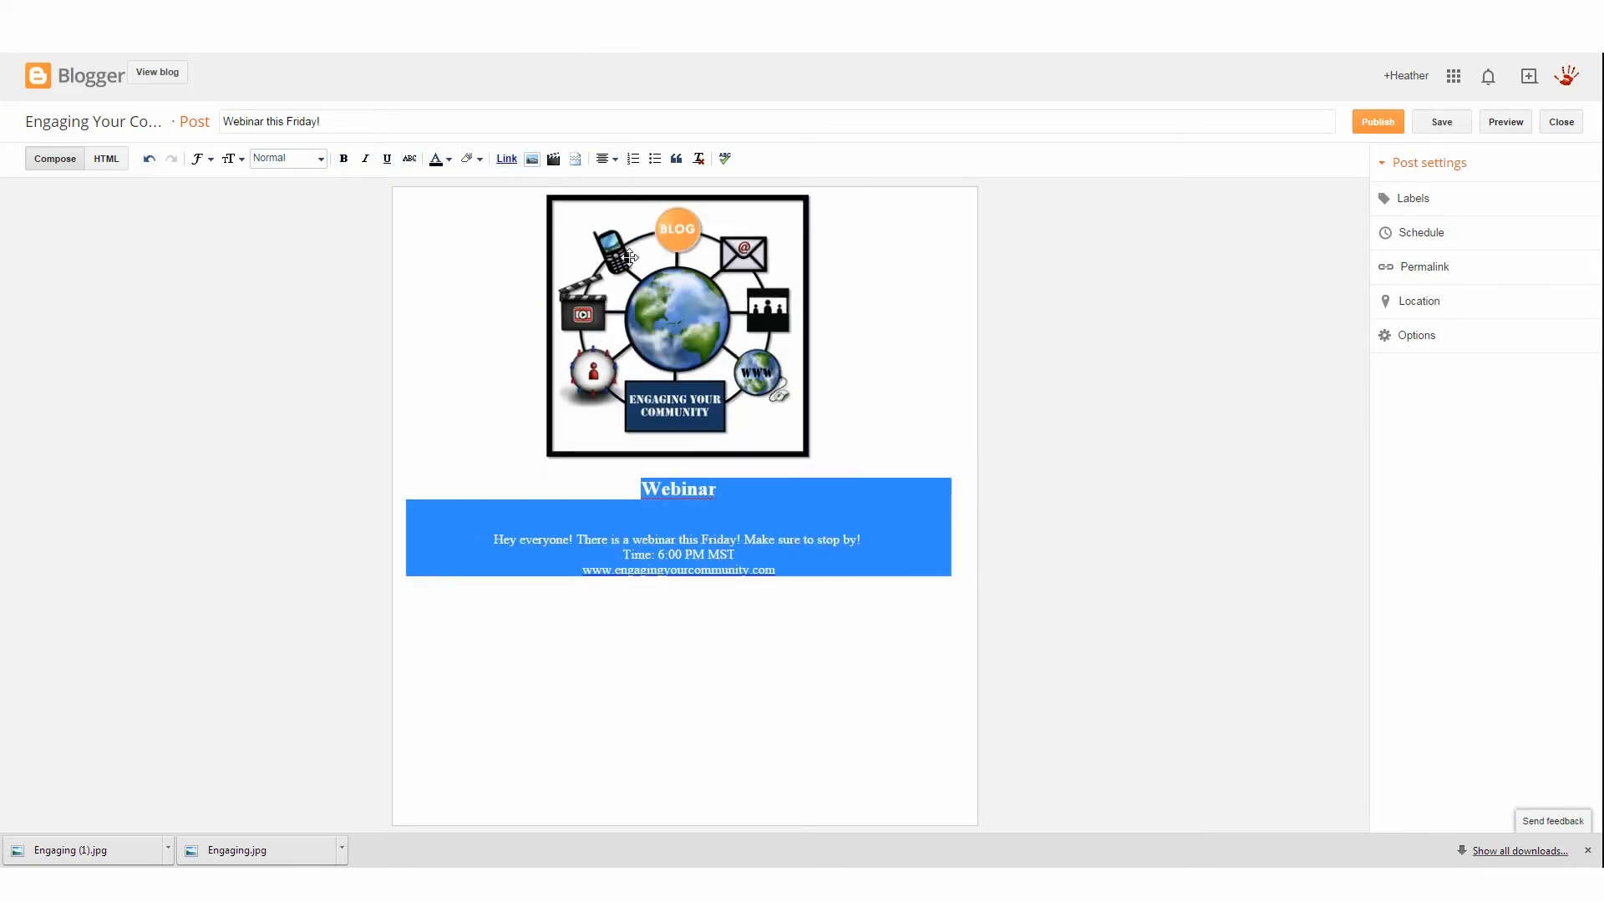
pyautogui.click(755, 625)
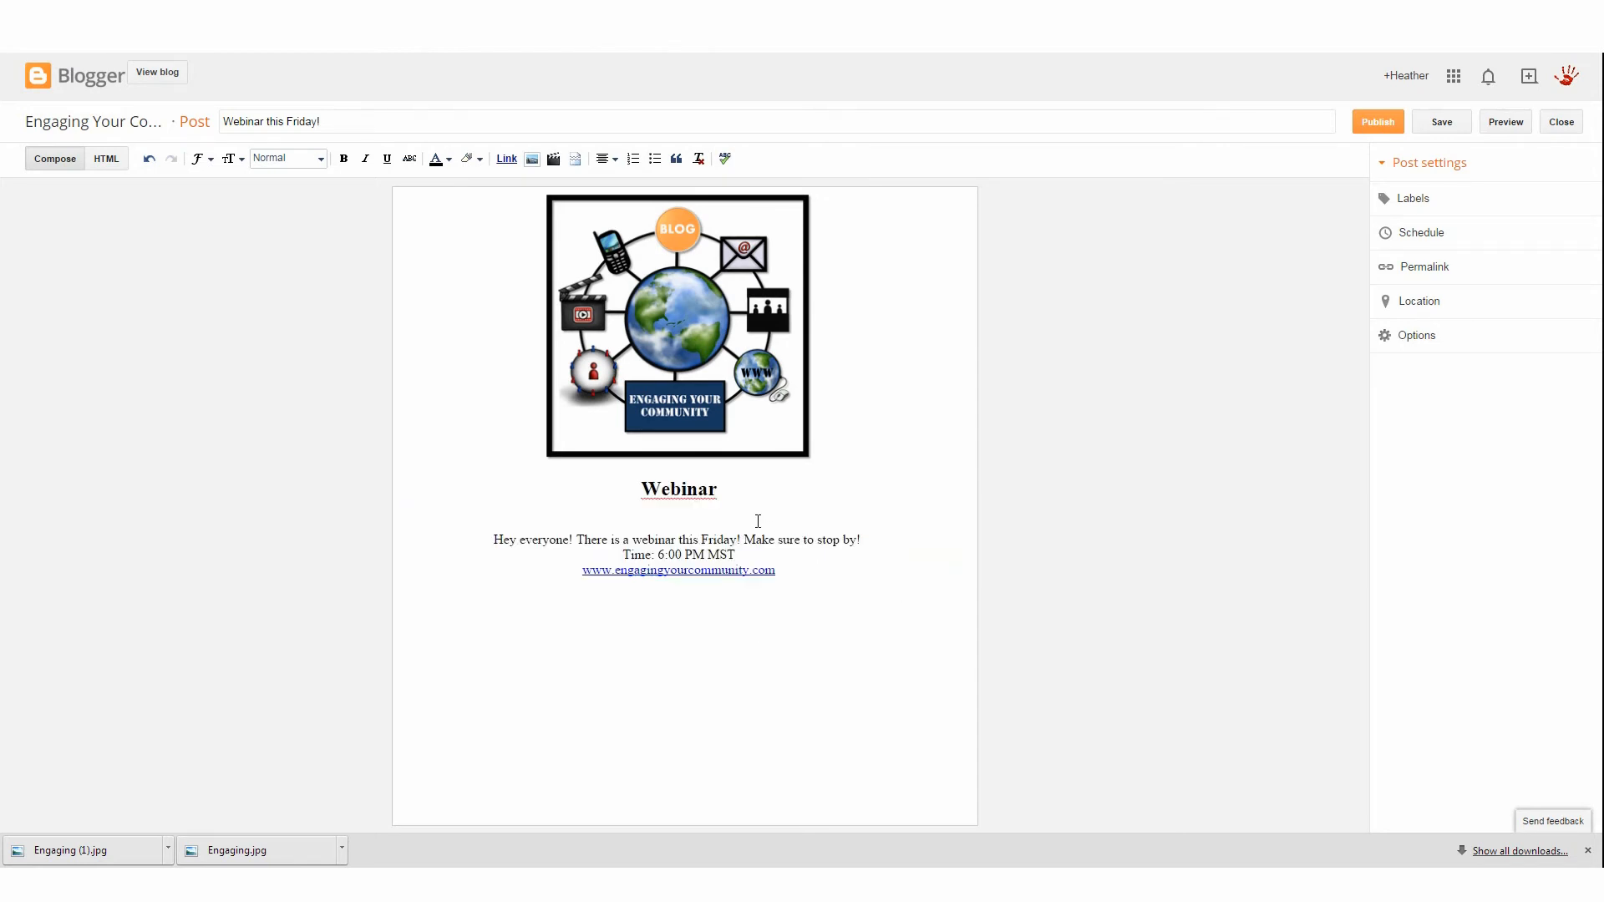
# Insert the first YouTube result for a search on community emergency response team into the post below the body text
pyautogui.click(554, 159)
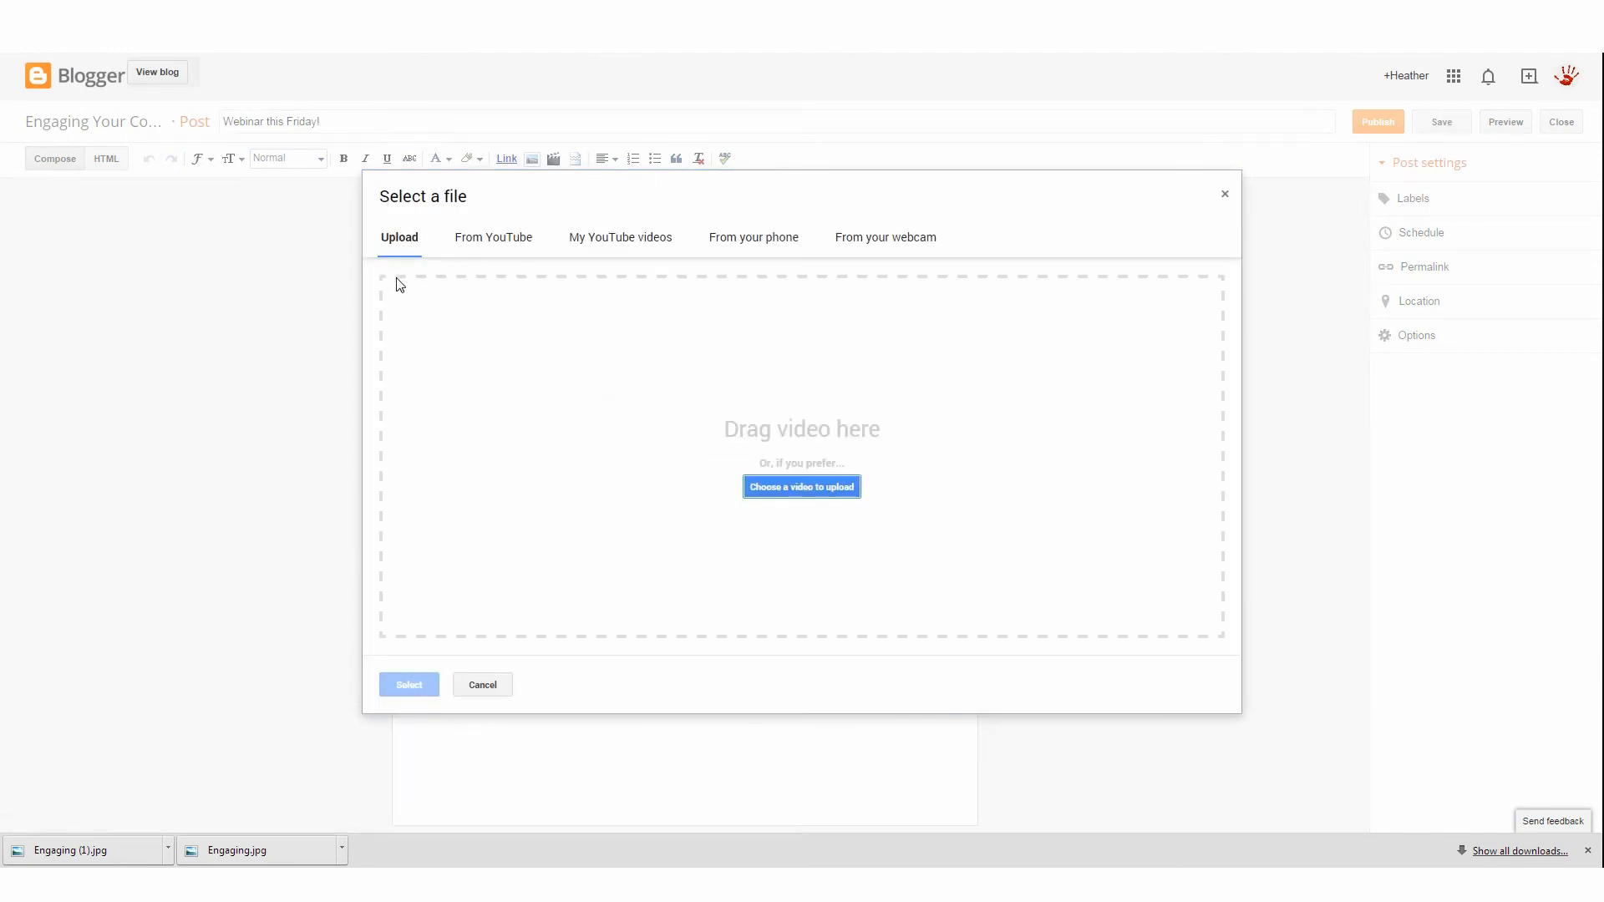
pyautogui.click(475, 243)
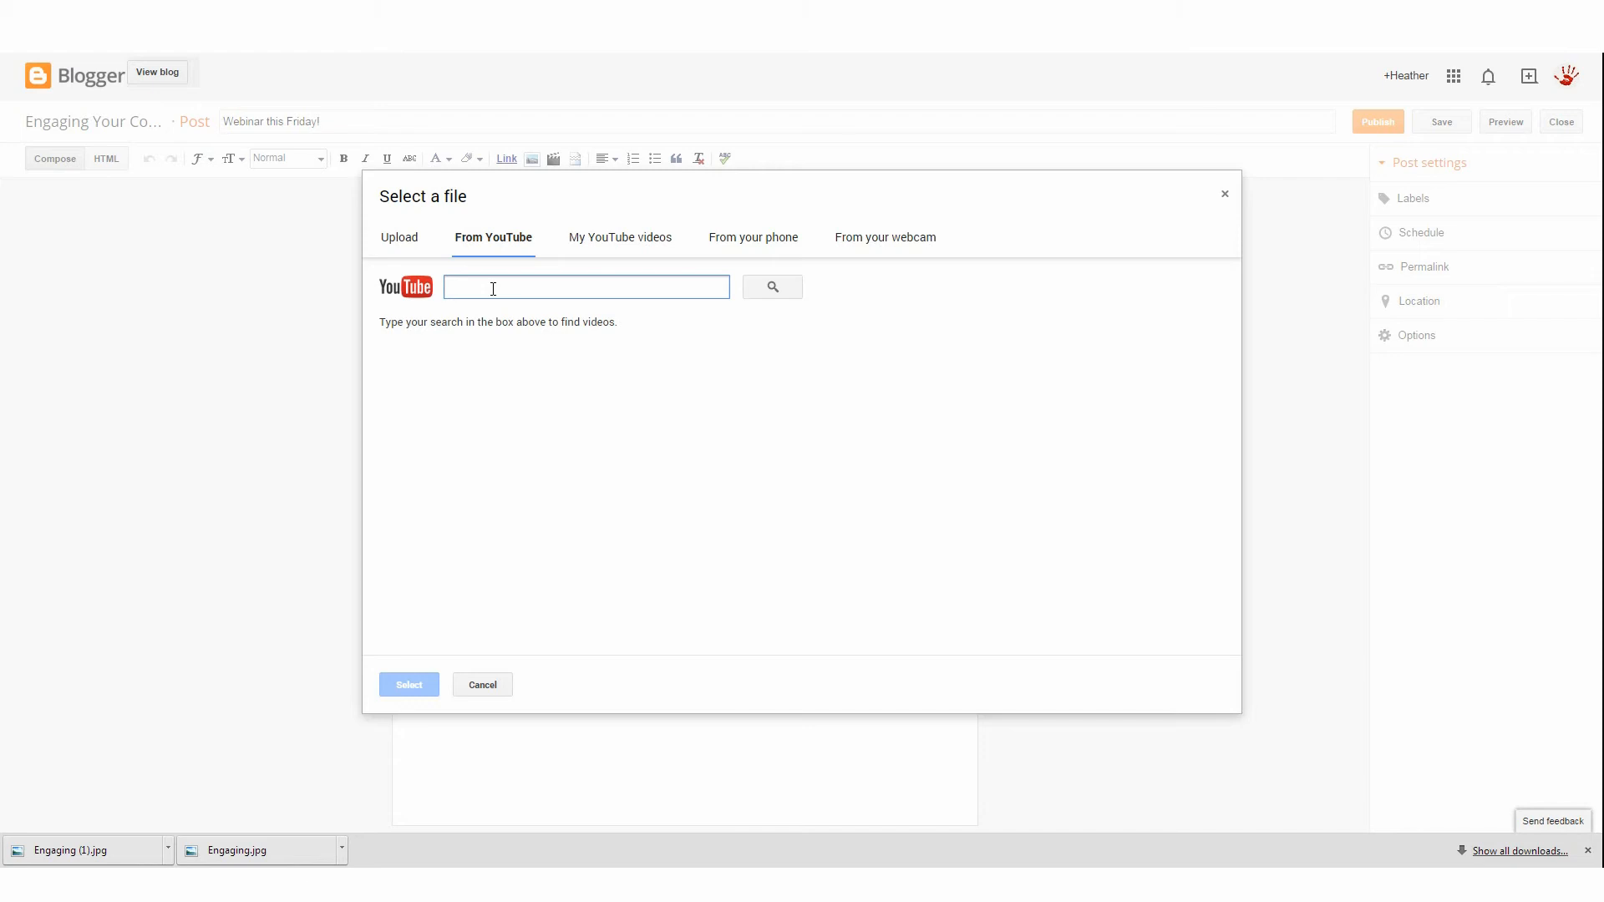
pyautogui.write('community')
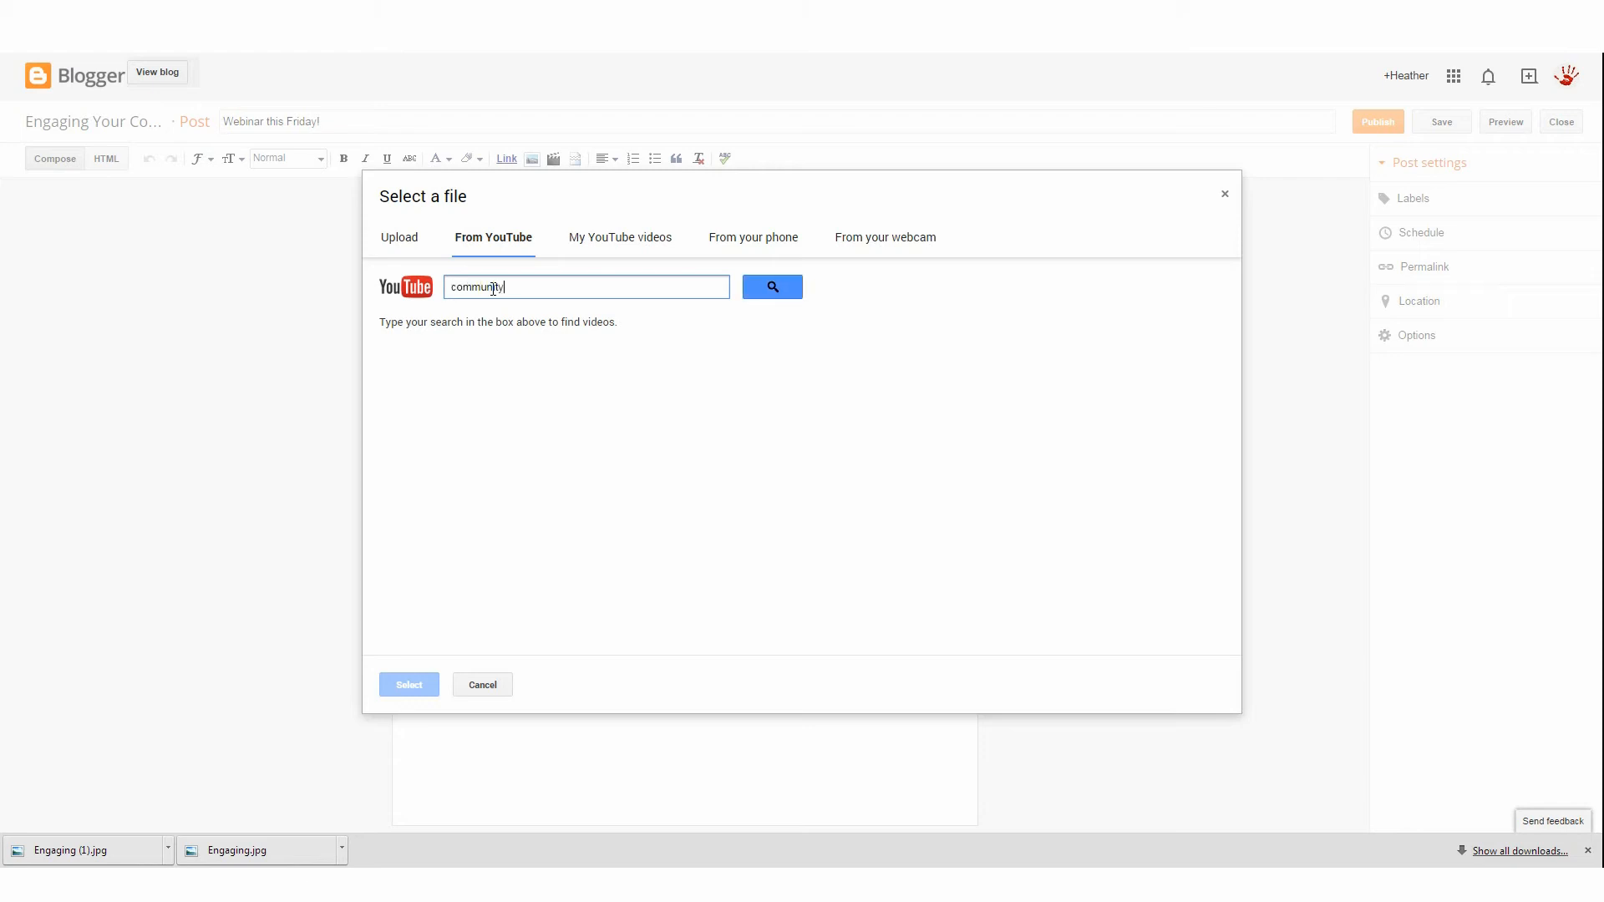
pyautogui.write(' em')
pyautogui.press('BackSpace')
pyautogui.write('emergency response team')
pyautogui.press('Return')
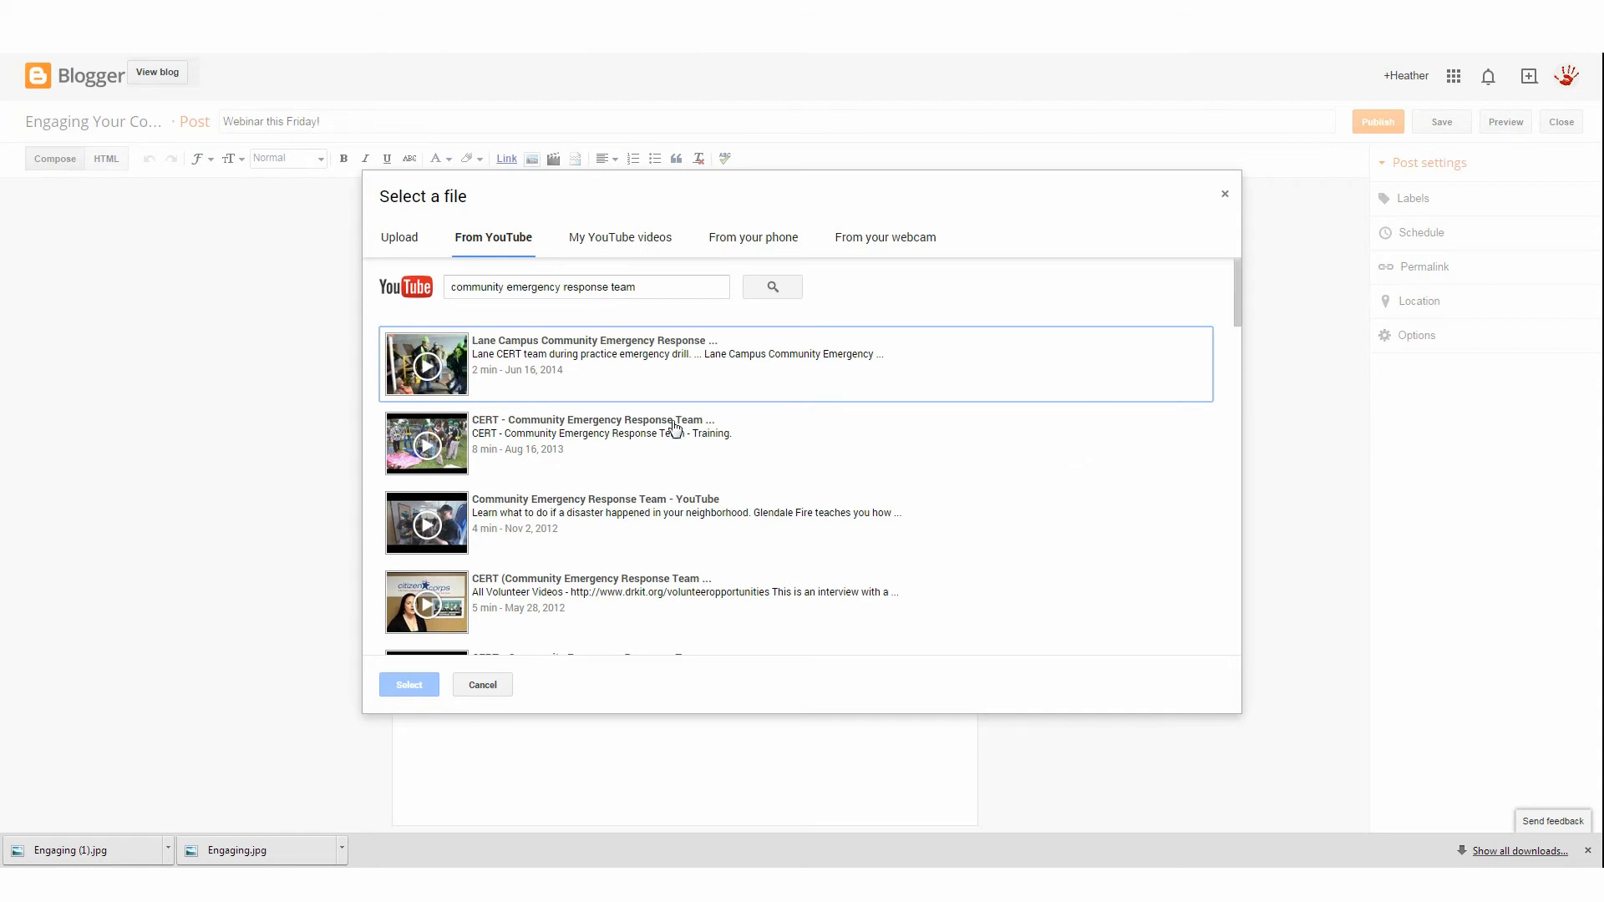
pyautogui.scroll(-3, 460, 530)
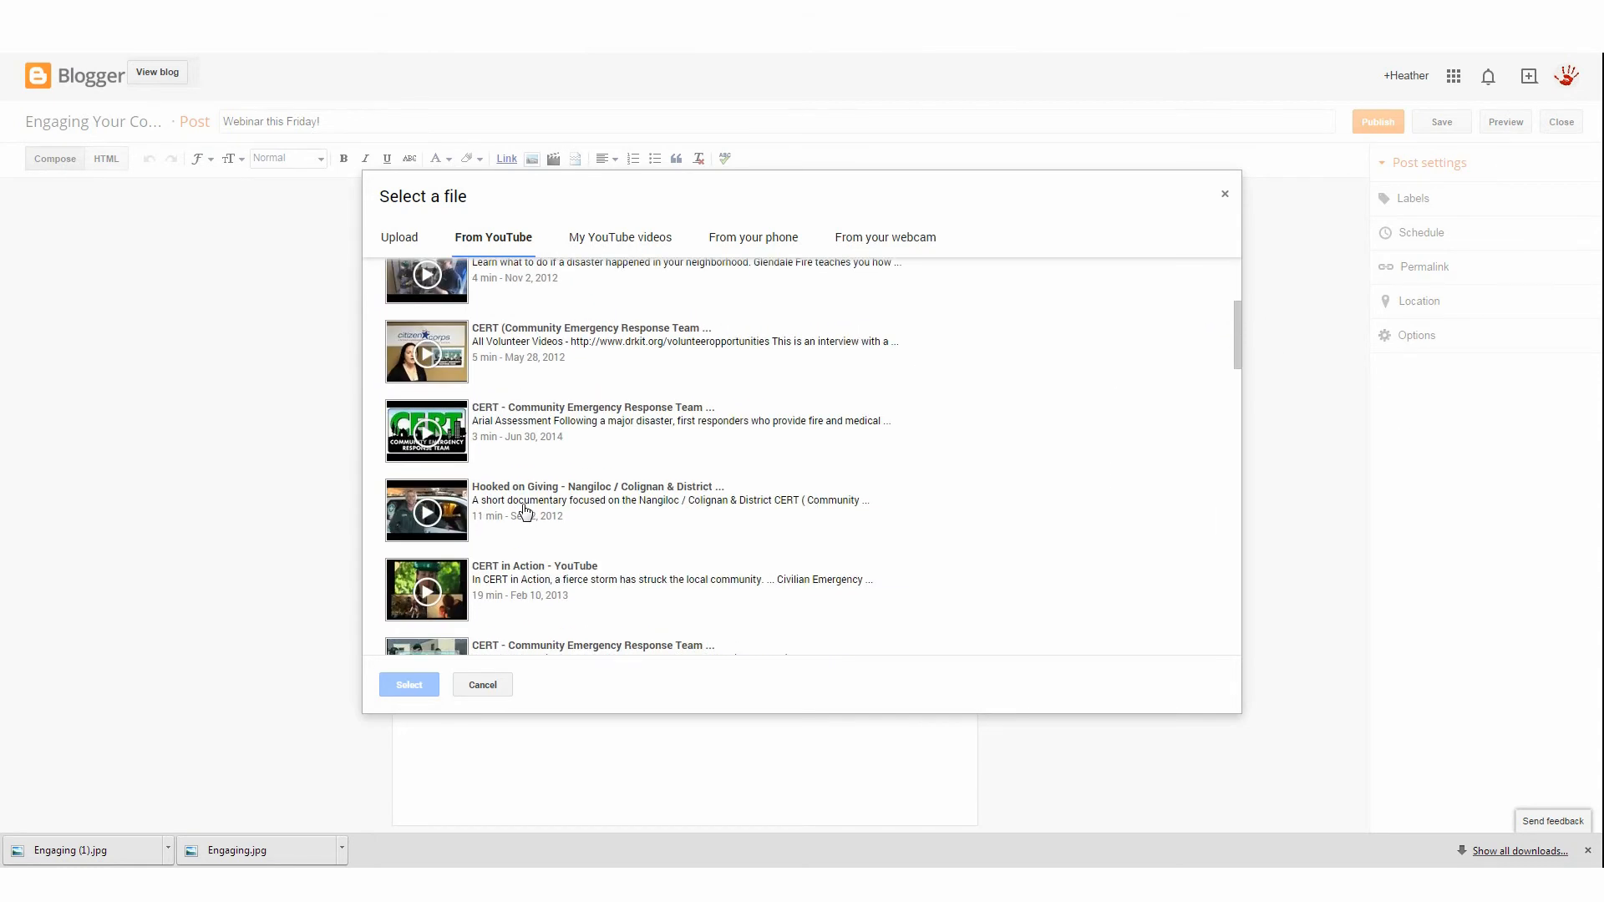
pyautogui.scroll(3, 524, 512)
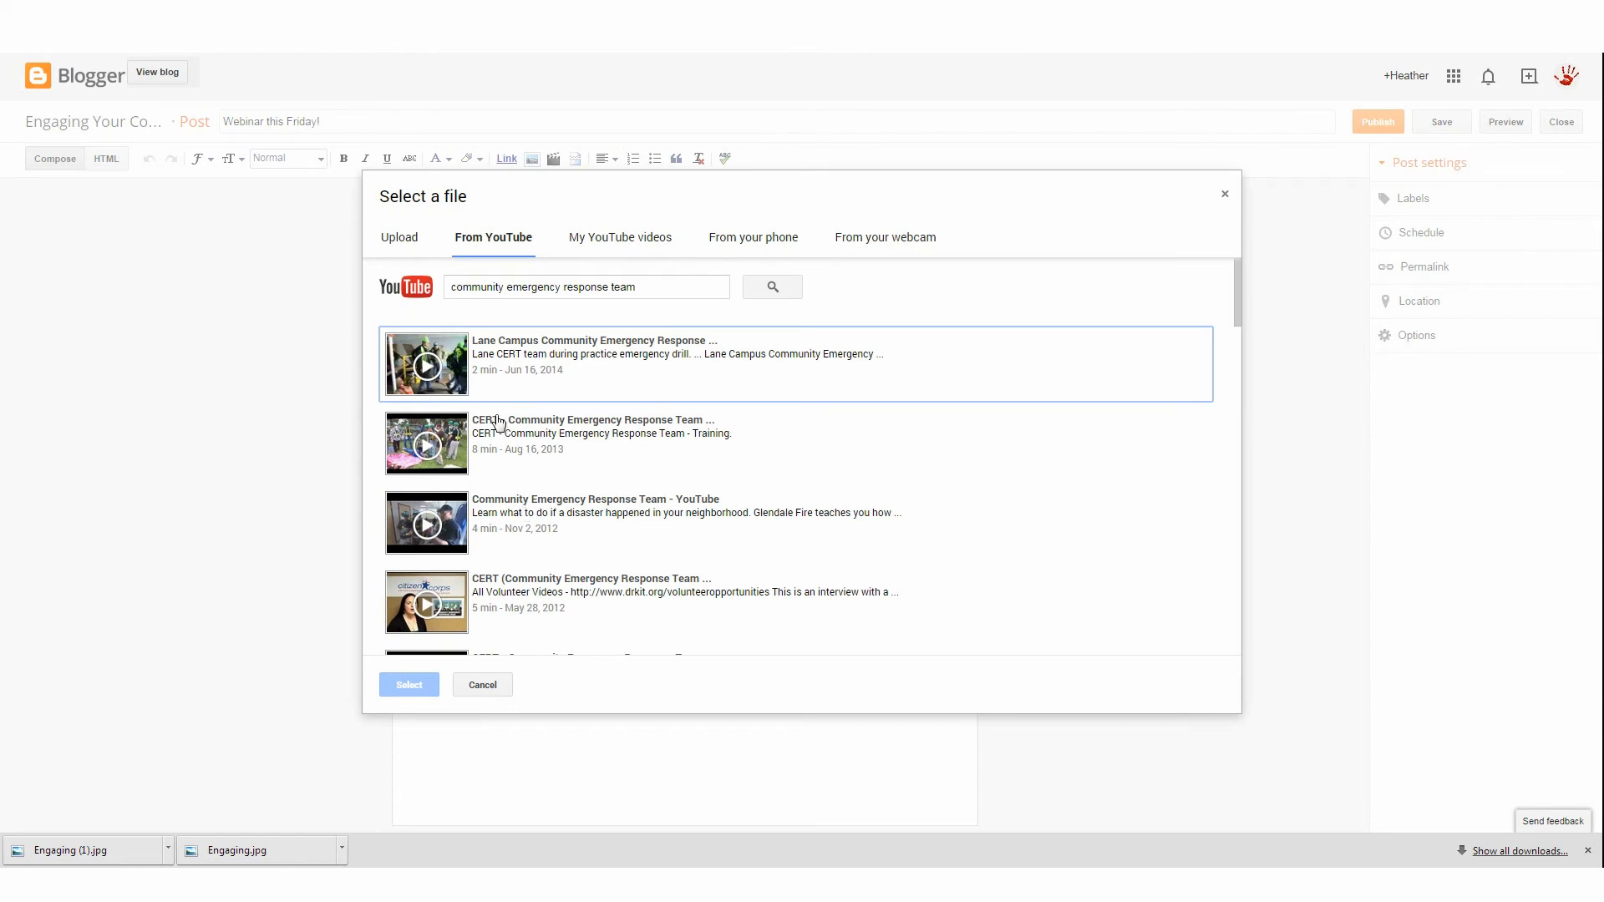
pyautogui.click(464, 355)
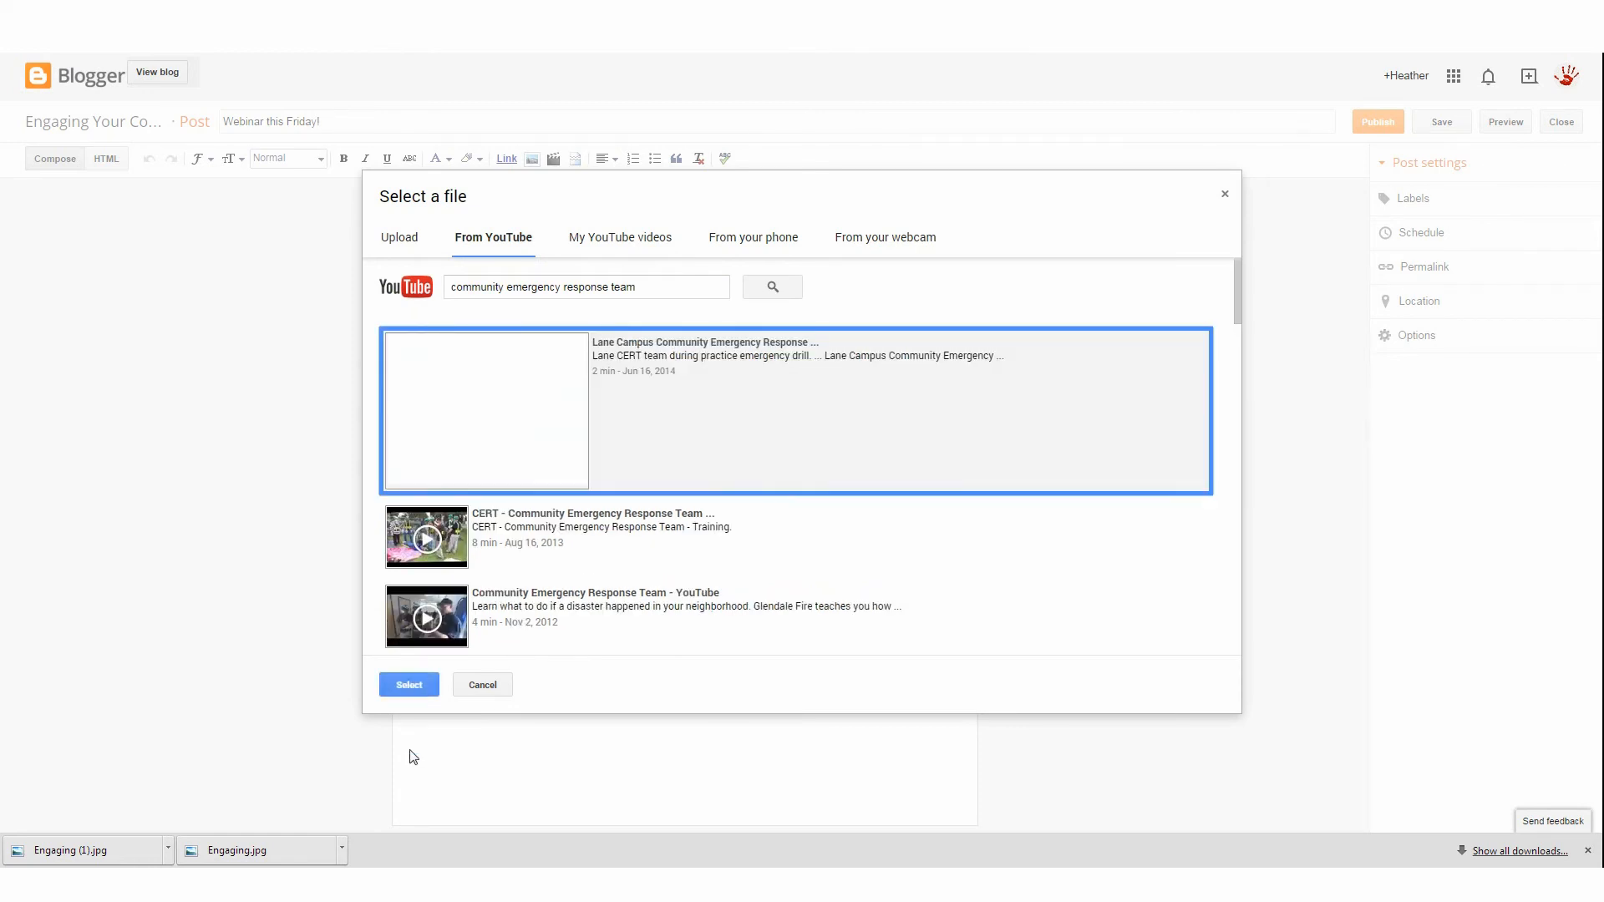
pyautogui.click(419, 690)
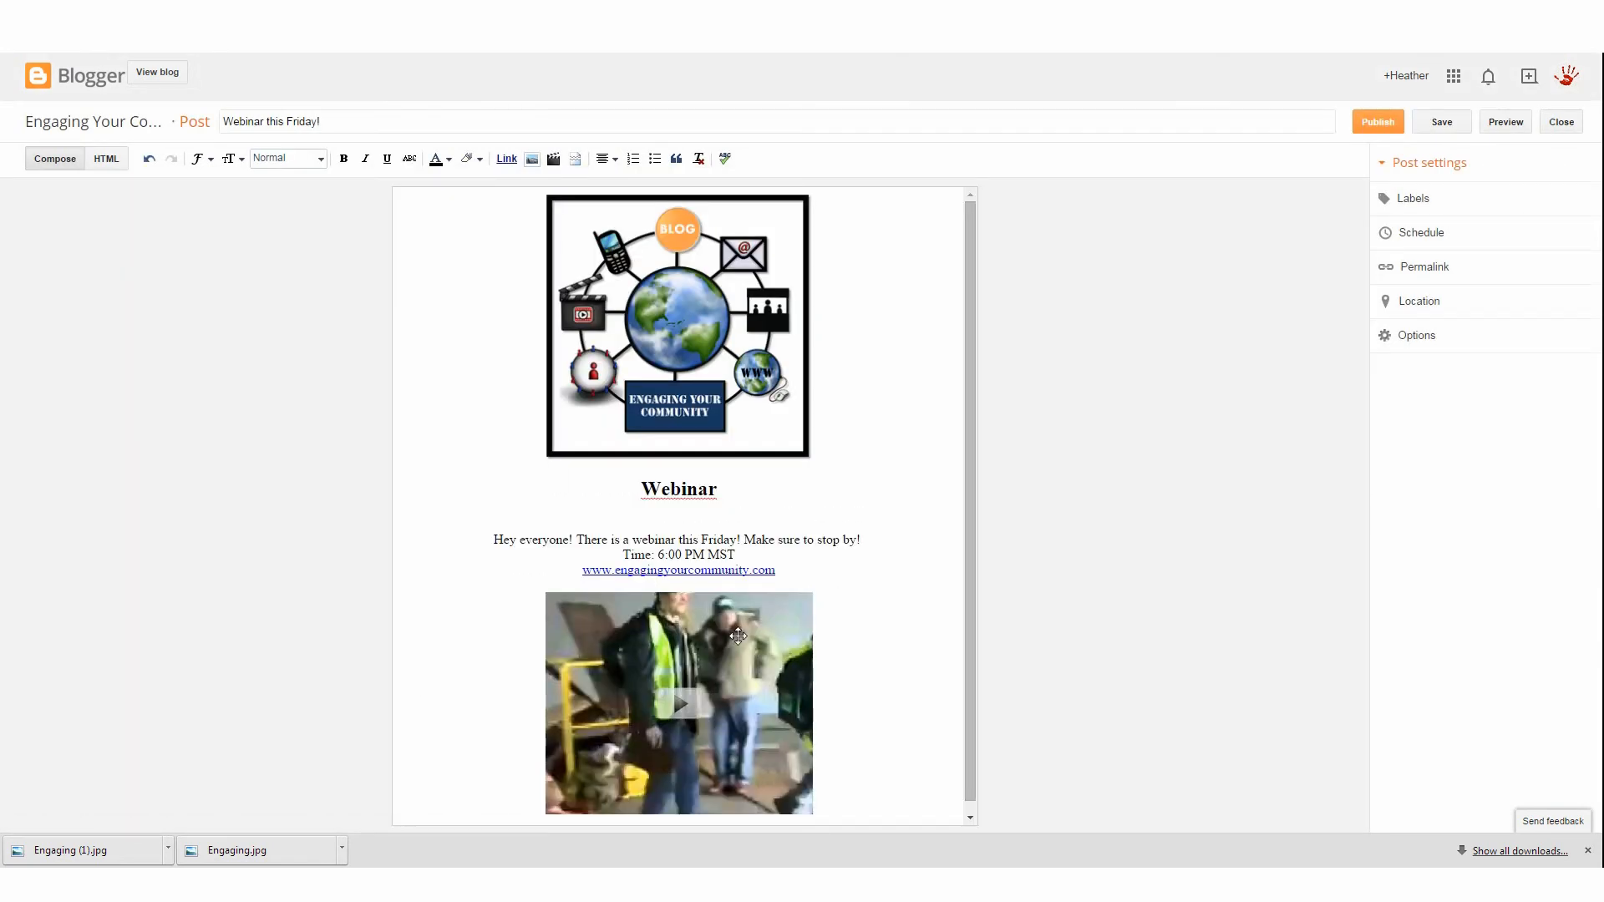
# Select the inserted video and delete it from the post
pyautogui.scroll(-1, 738, 636)
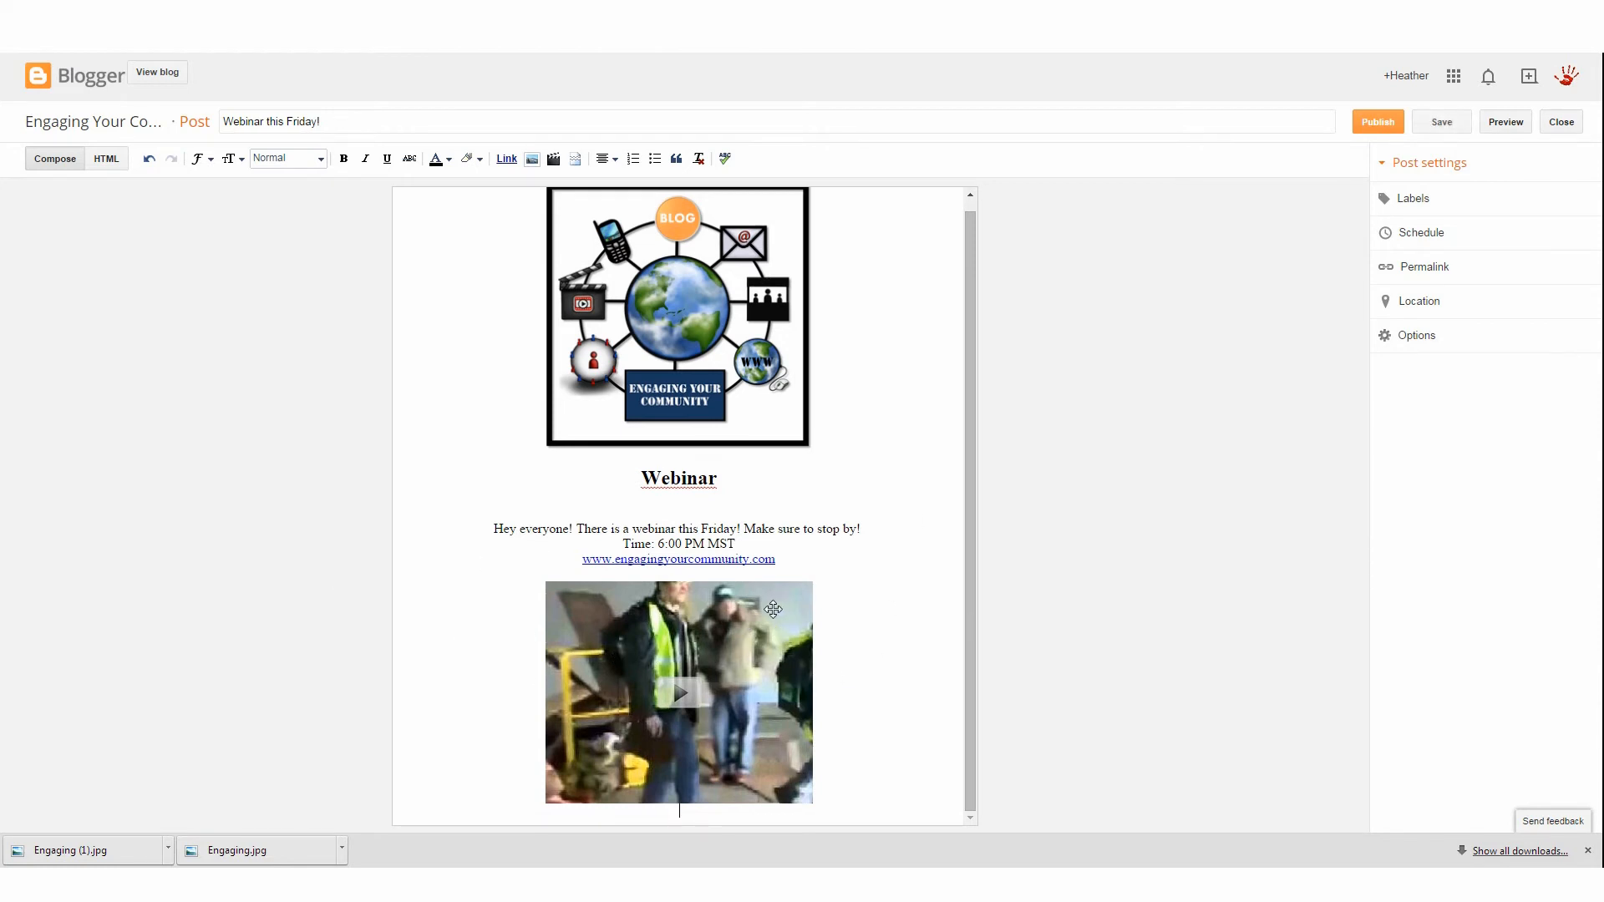
pyautogui.click(729, 613)
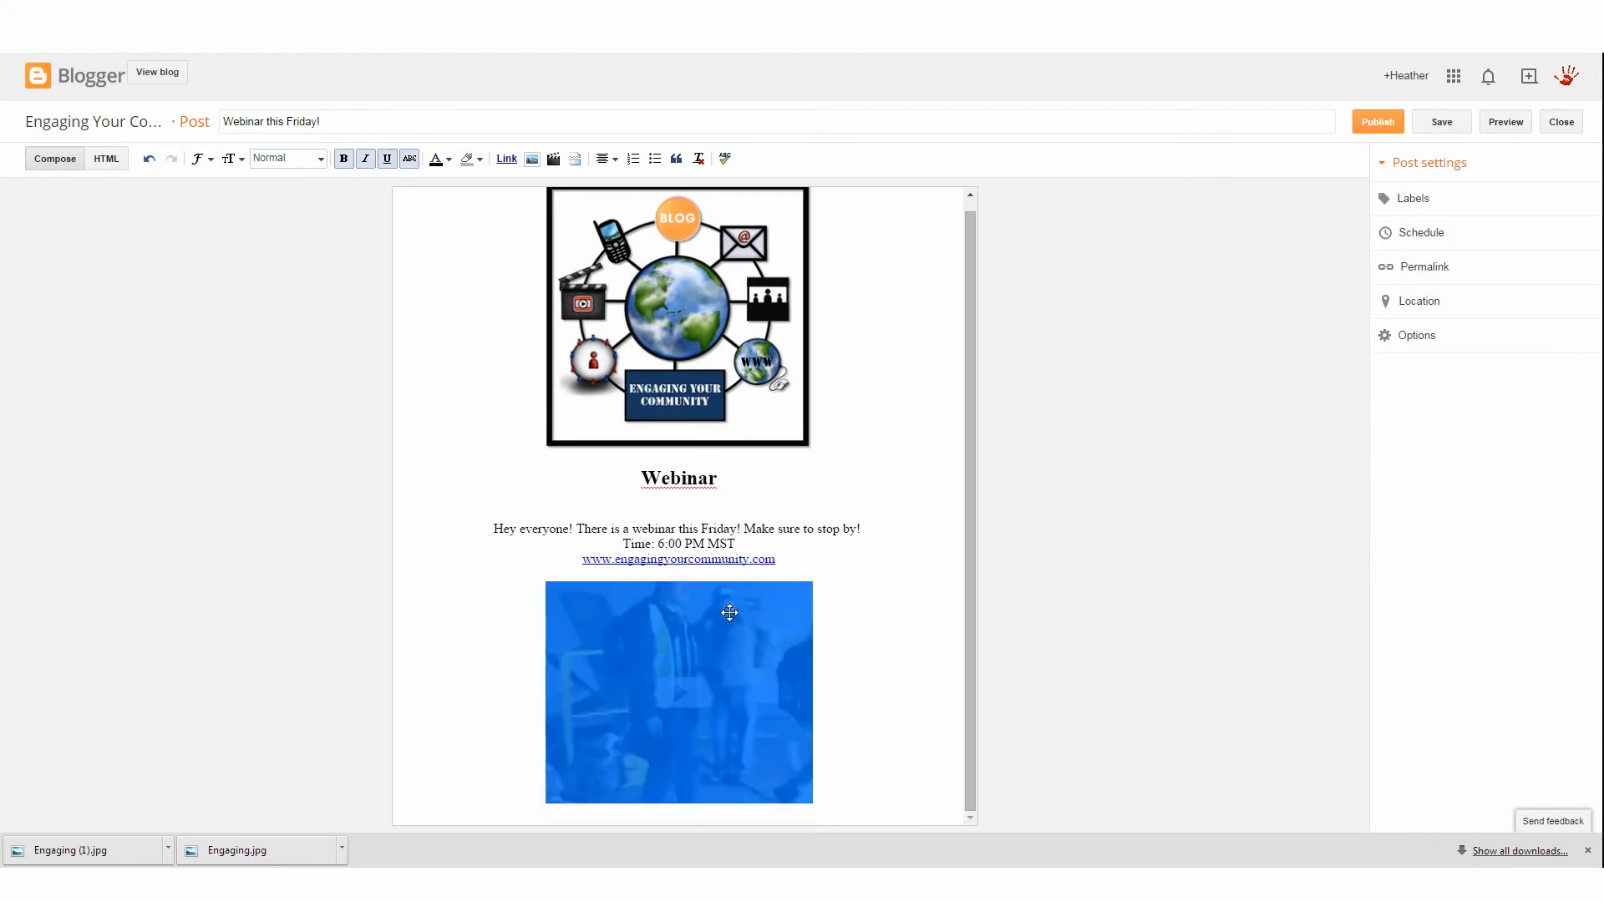
pyautogui.click(854, 638)
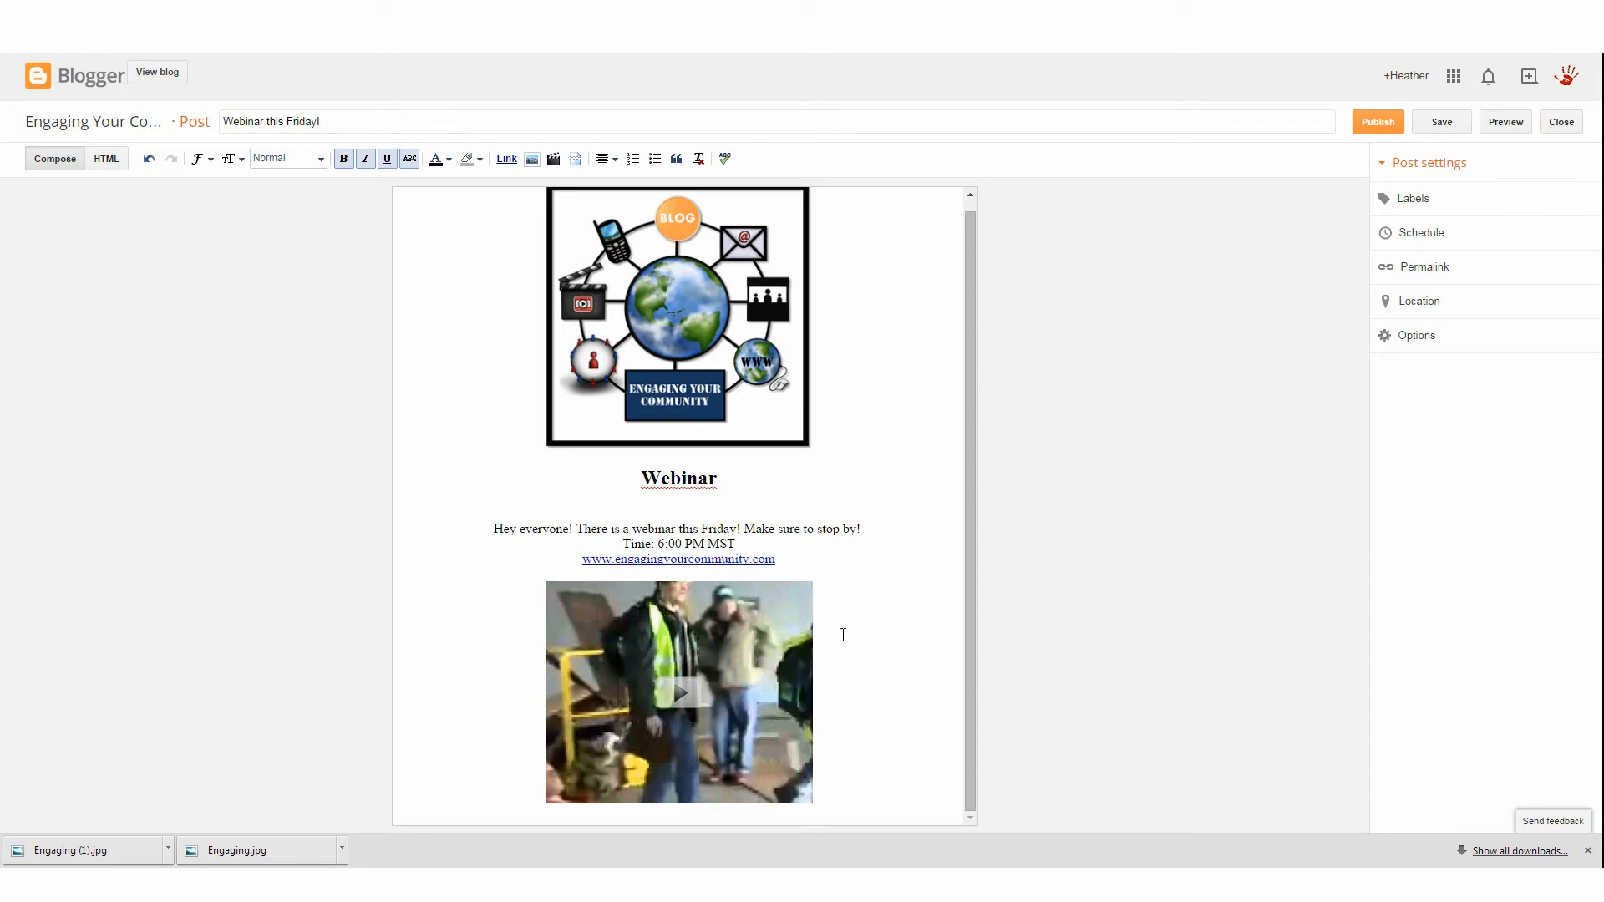
pyautogui.click(726, 637)
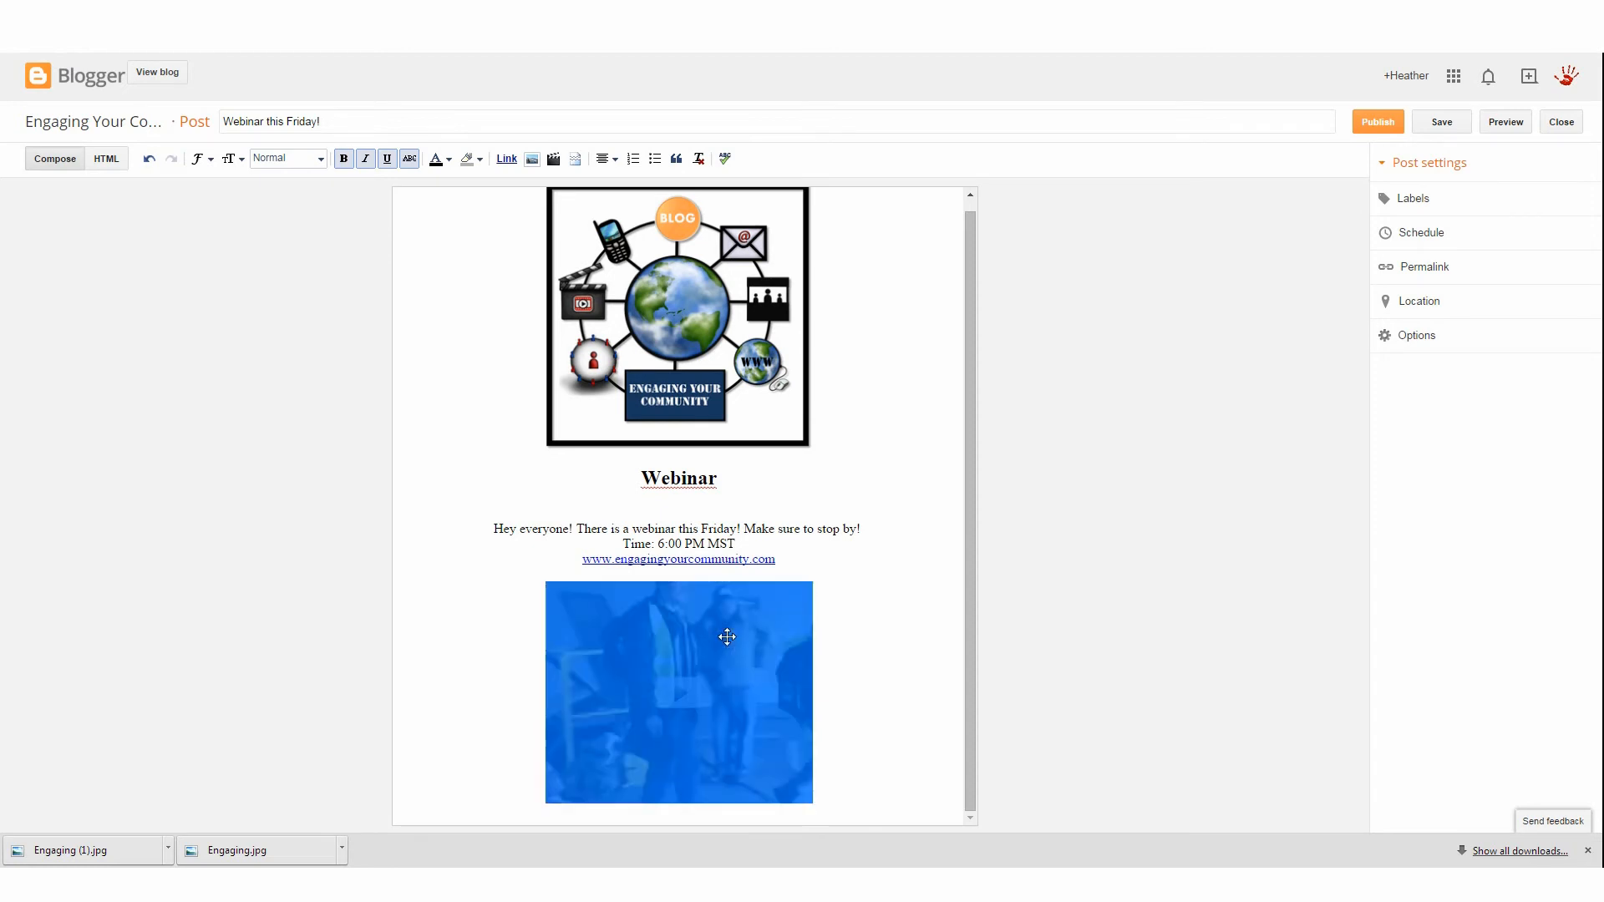
pyautogui.click(863, 615)
pyautogui.click(719, 644)
pyautogui.press('Delete')
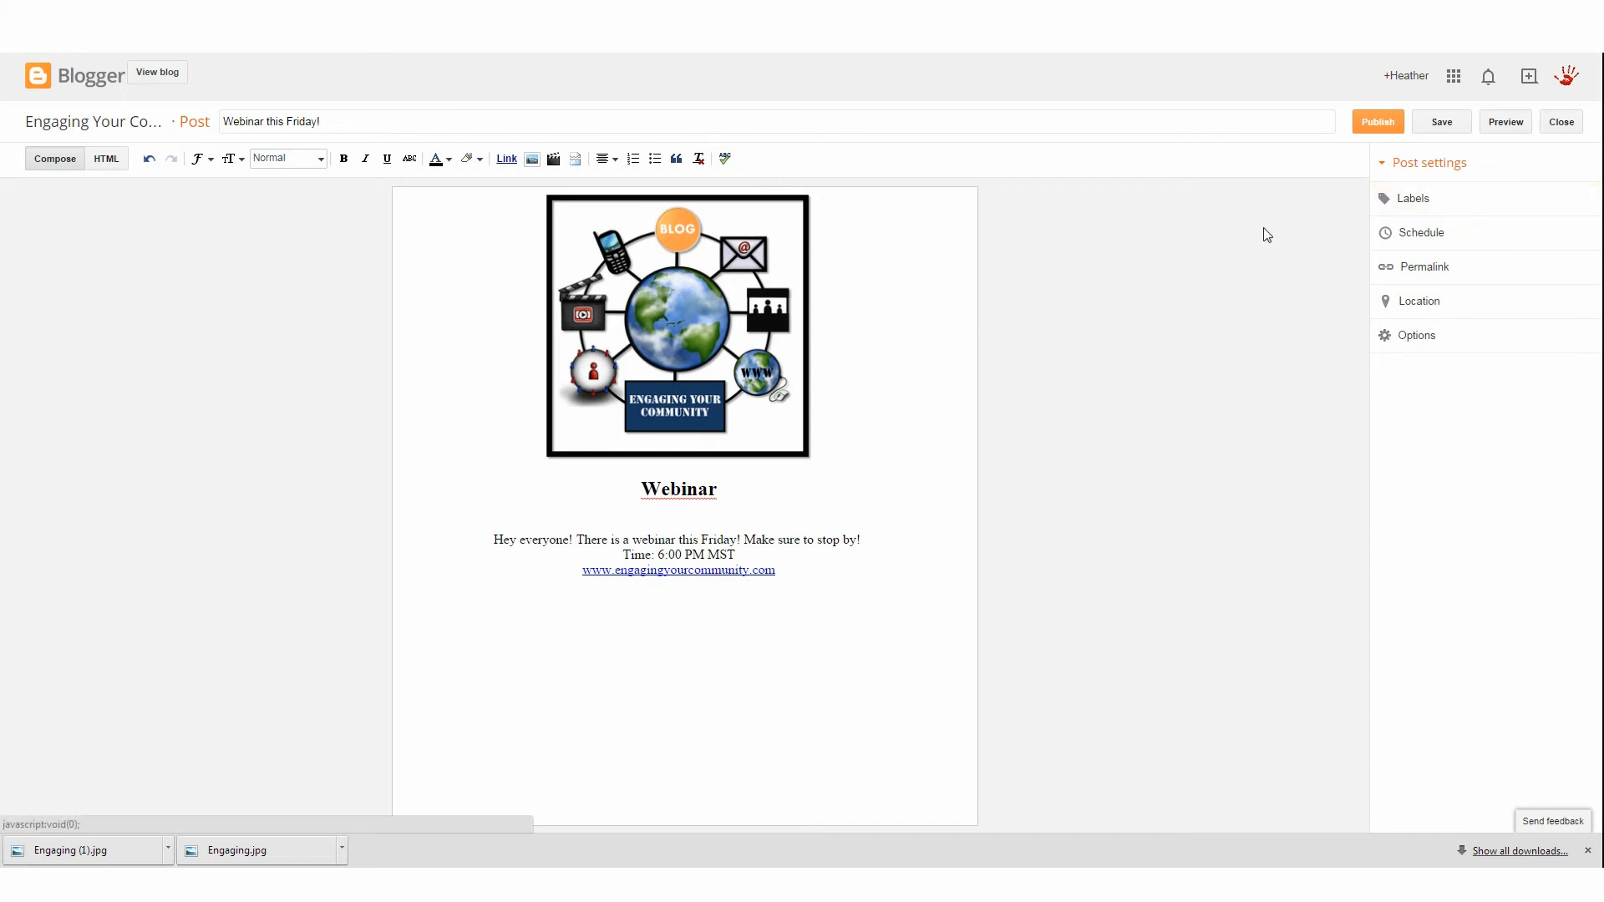
# Open the post's labels setting and switch its schedule to Set date and time
pyautogui.click(1456, 207)
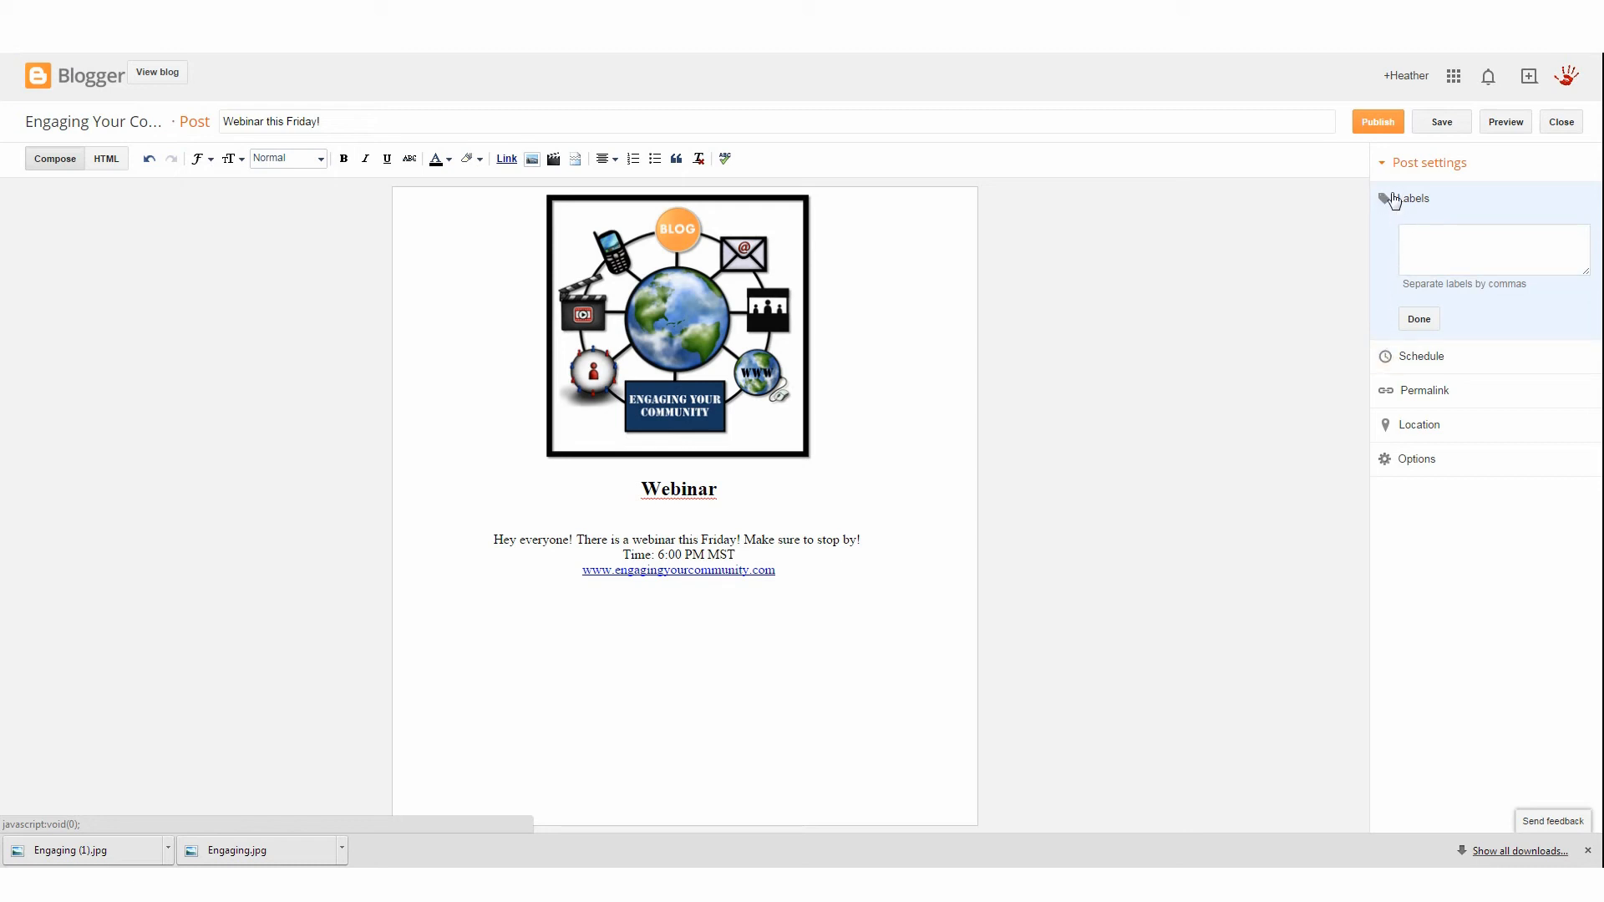
pyautogui.click(1393, 359)
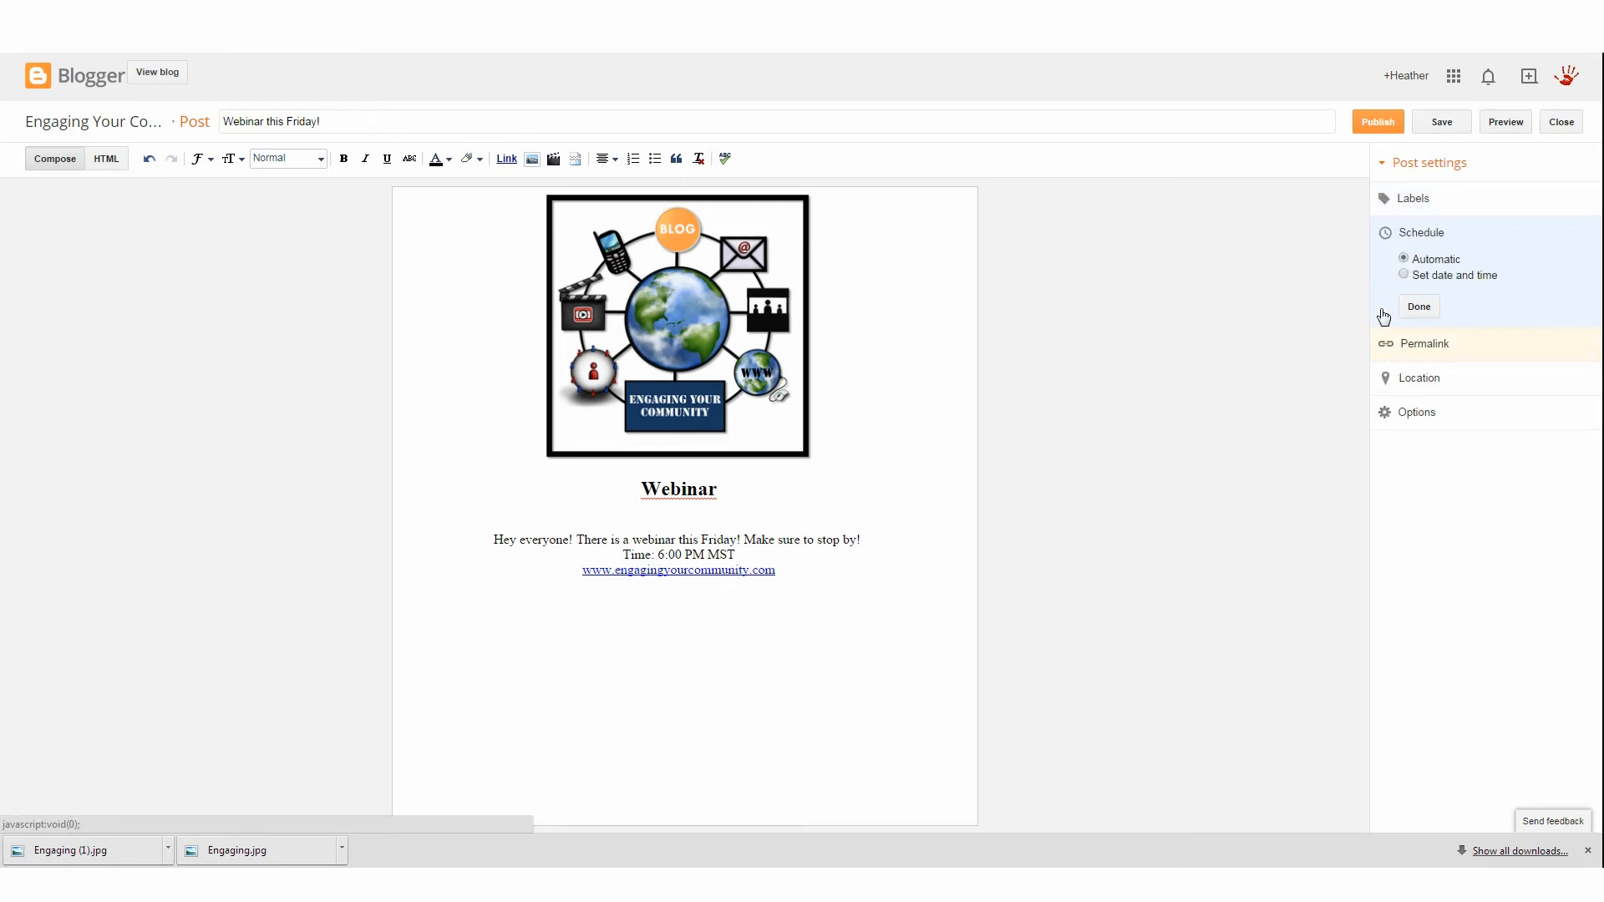
pyautogui.click(1404, 275)
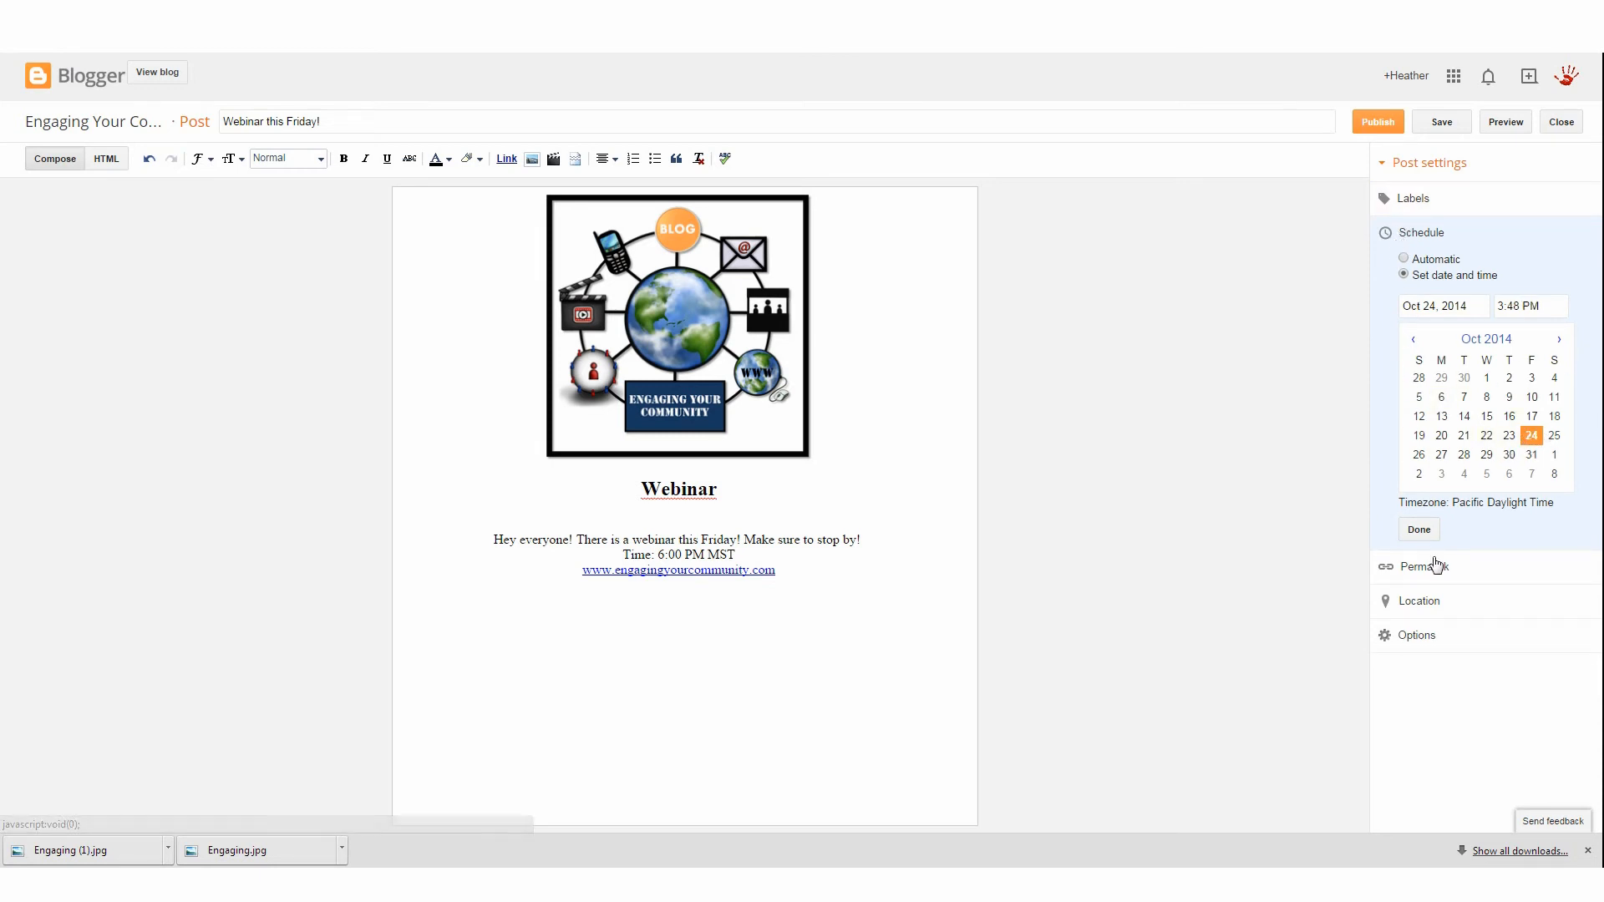
# Look over the post's location and options settings, then save and publish the post
pyautogui.click(1430, 600)
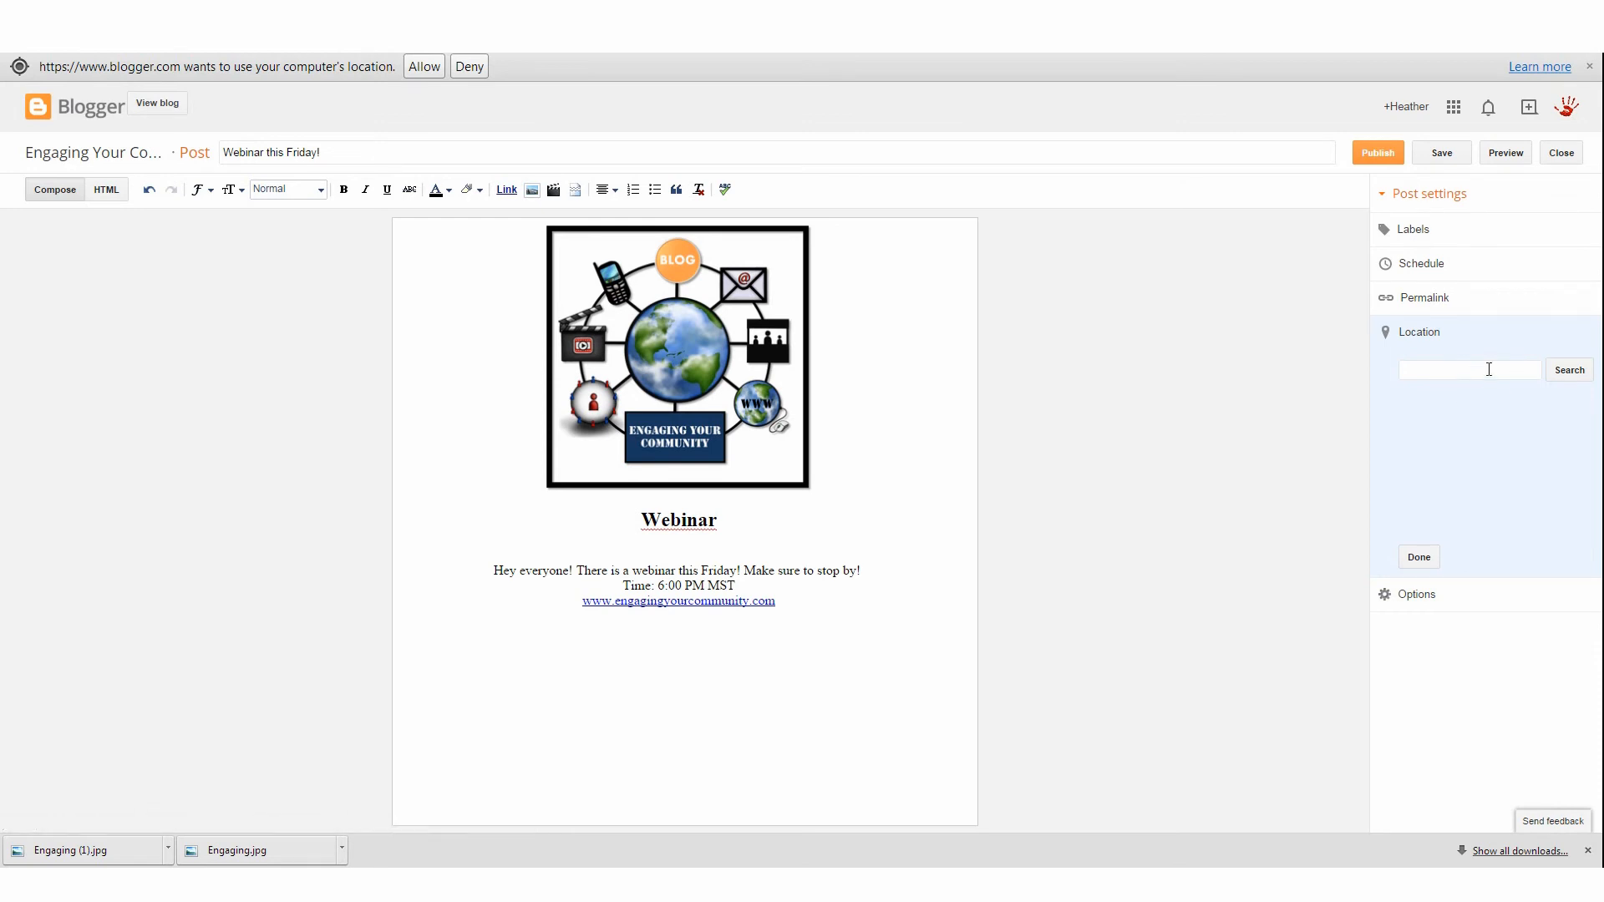
pyautogui.click(1414, 597)
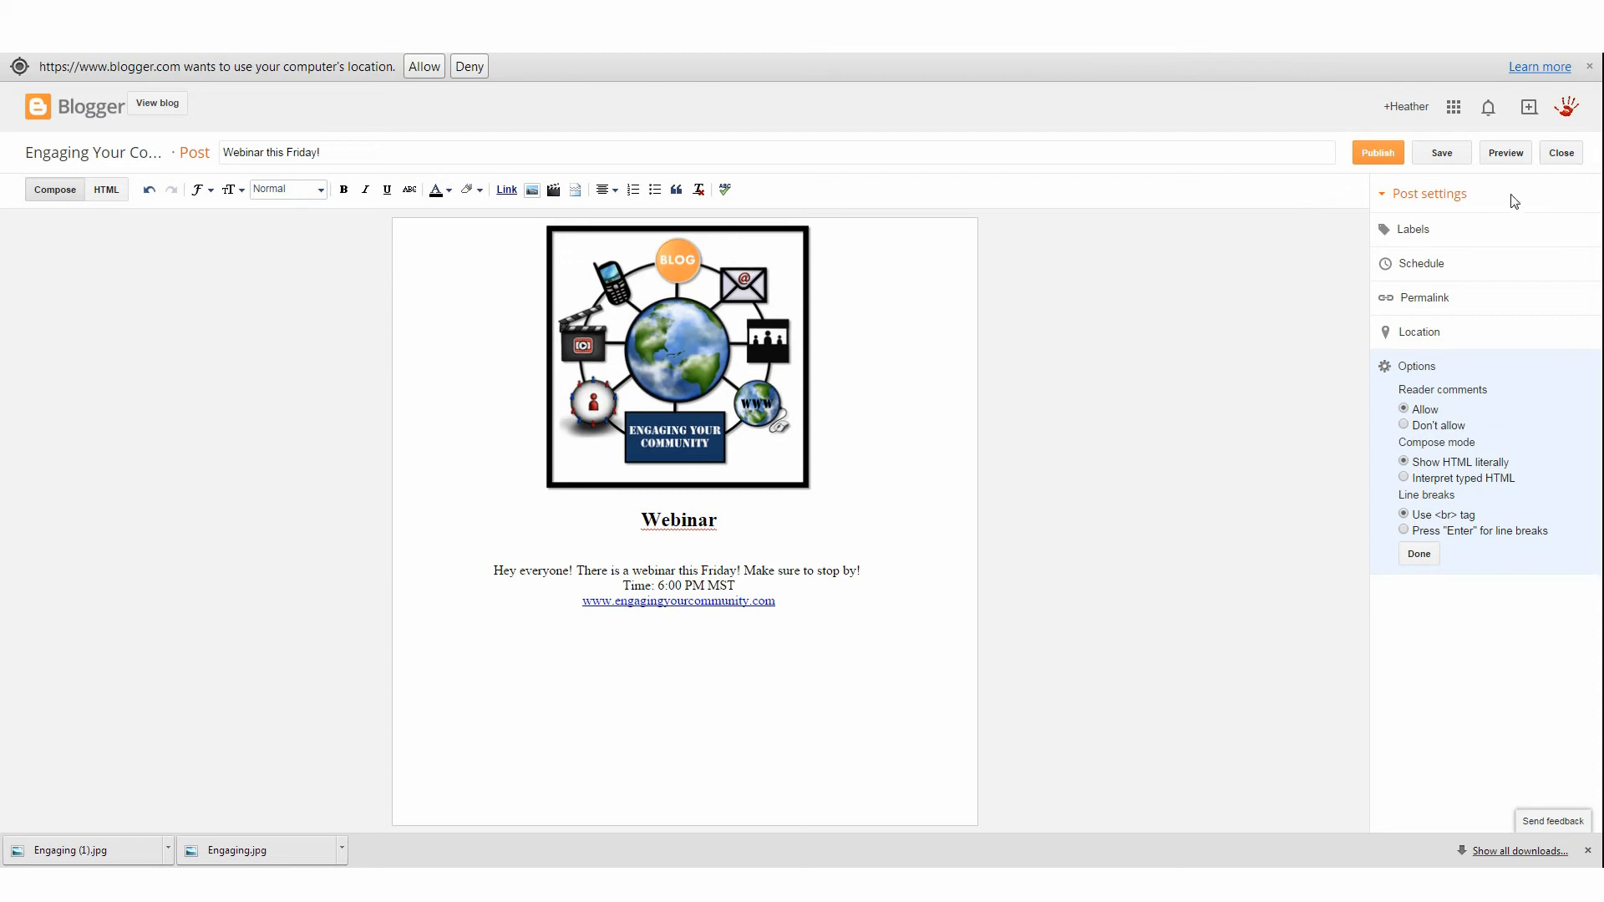
pyautogui.click(1444, 159)
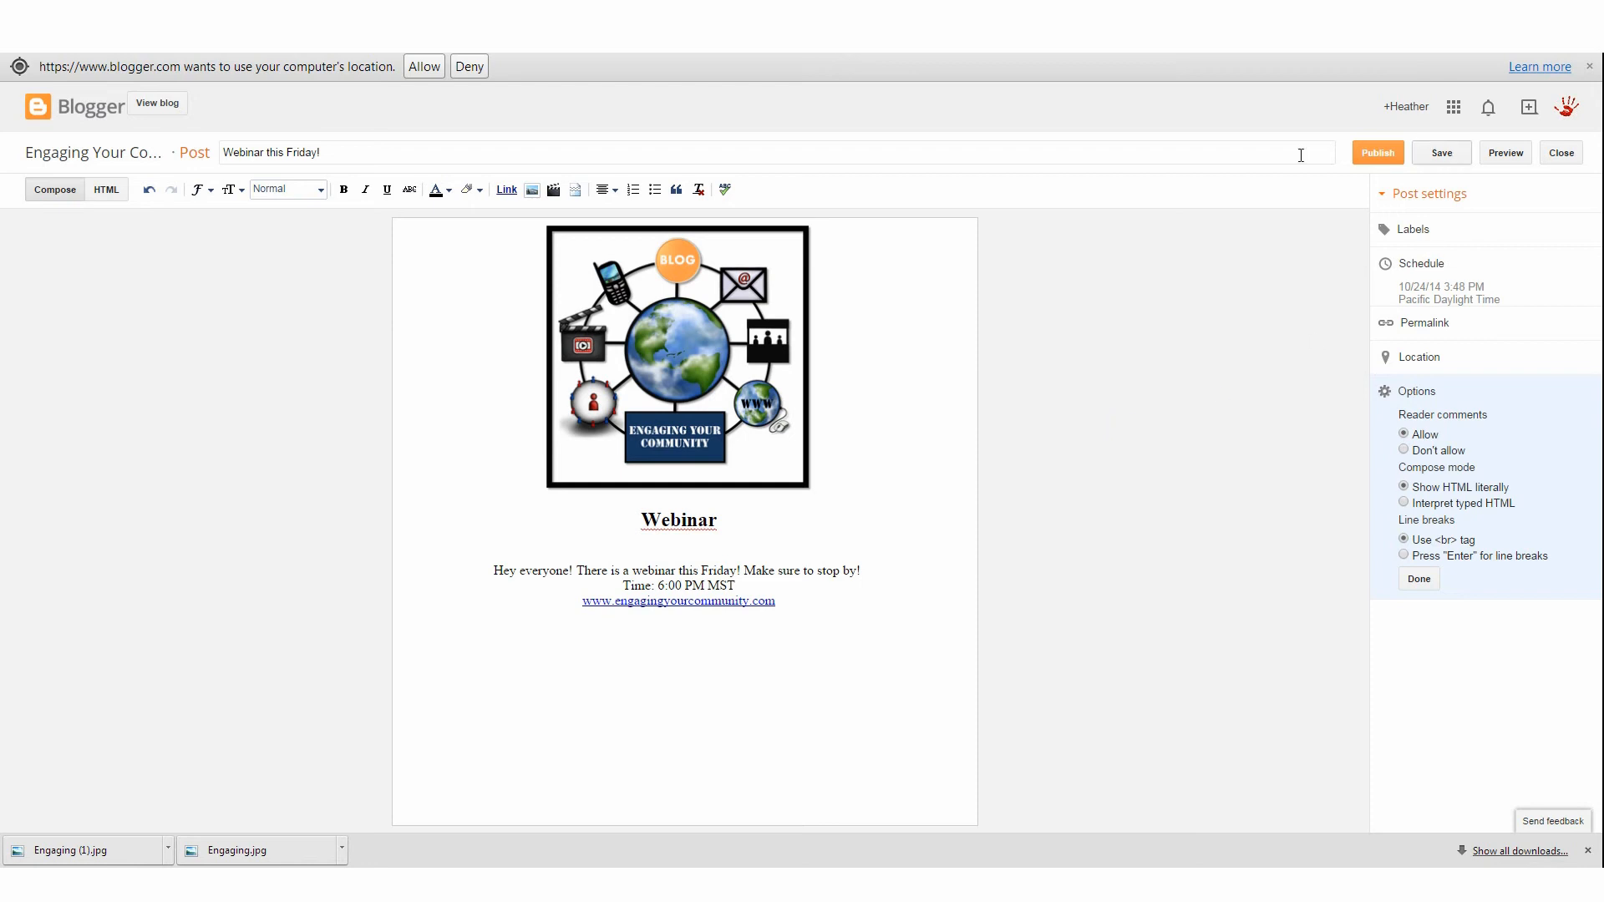
pyautogui.click(1368, 157)
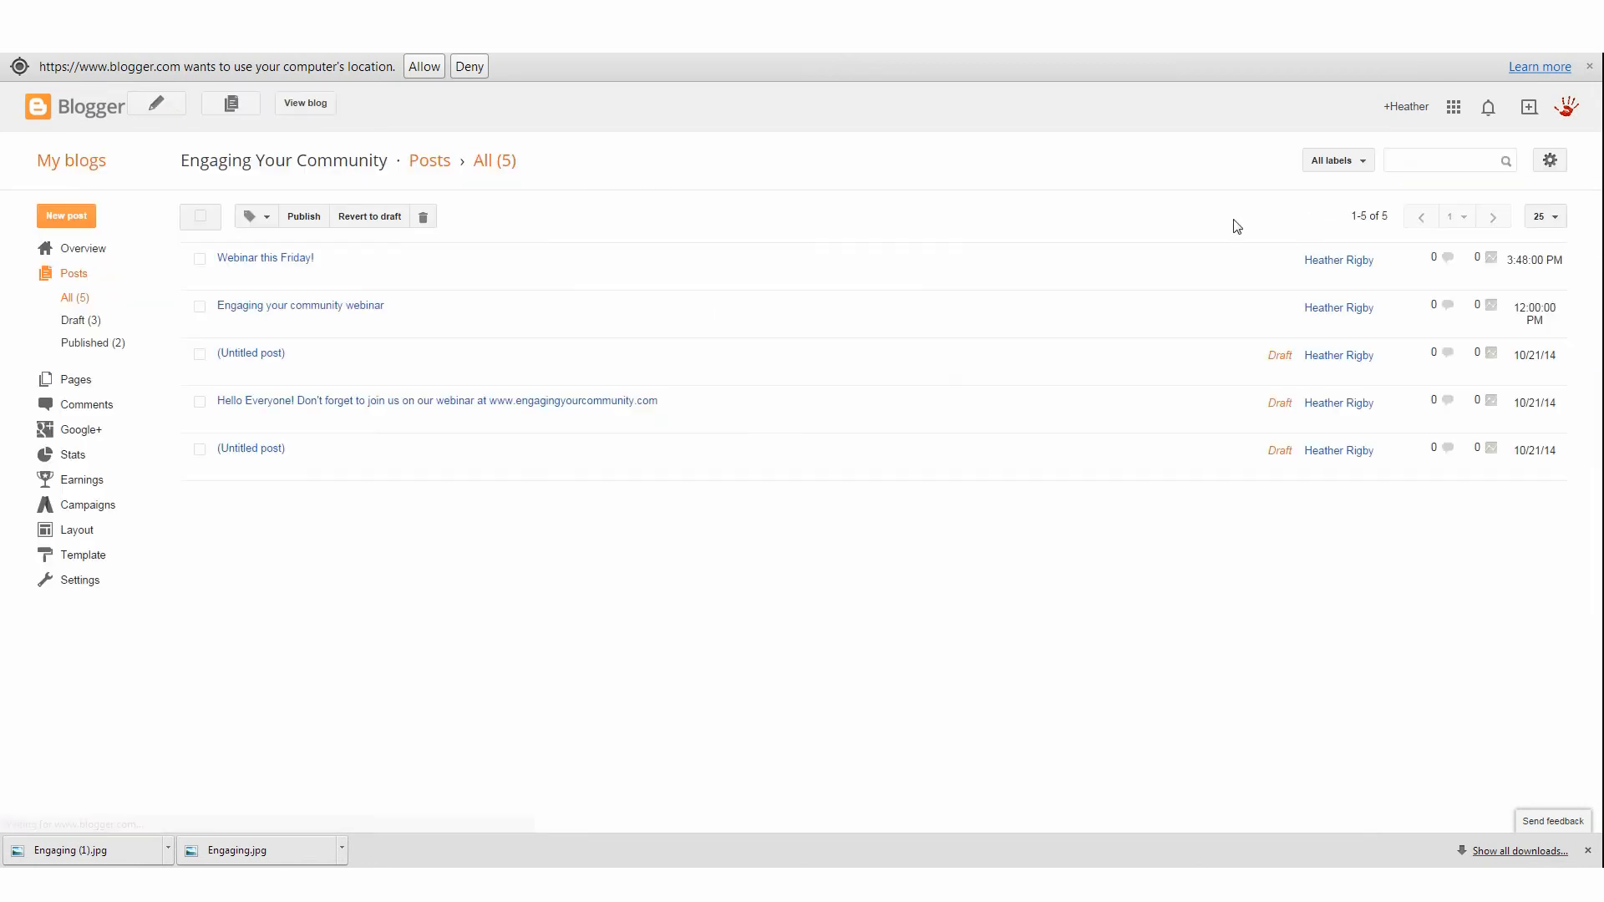
# Open the blog in a new tab to view the published post, then return to the dashboard tab
pyautogui.rightClick(327, 99)
pyautogui.click(349, 111)
pyautogui.hotkey('ctrl', 'Tab')
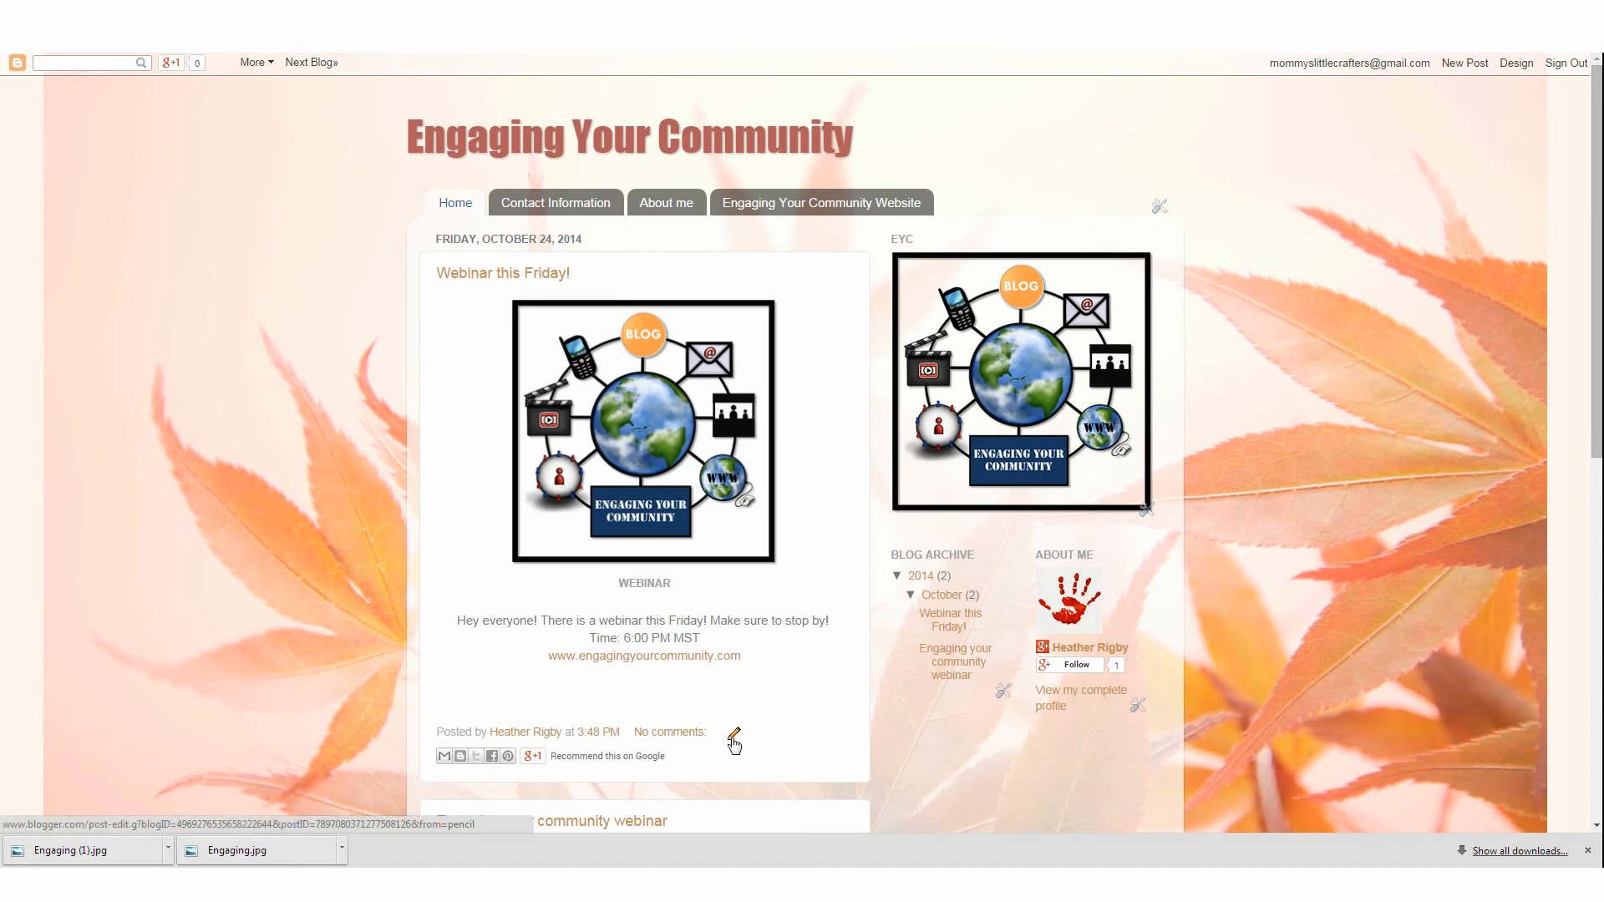
pyautogui.click(733, 740)
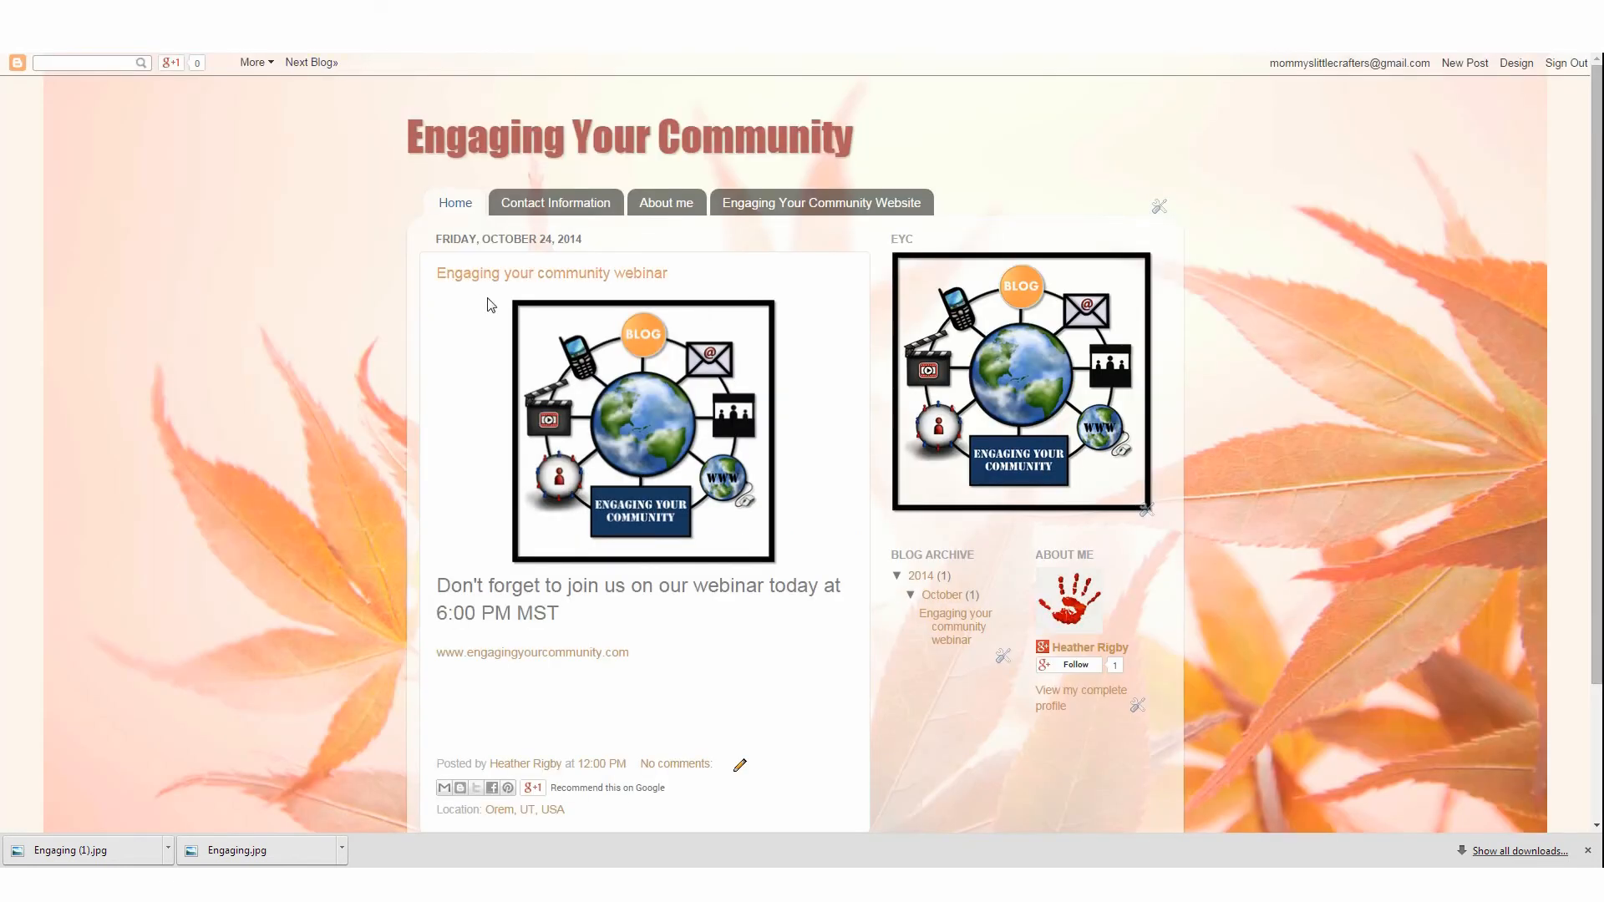
pyautogui.hotkey('ctrl', 'Tab')
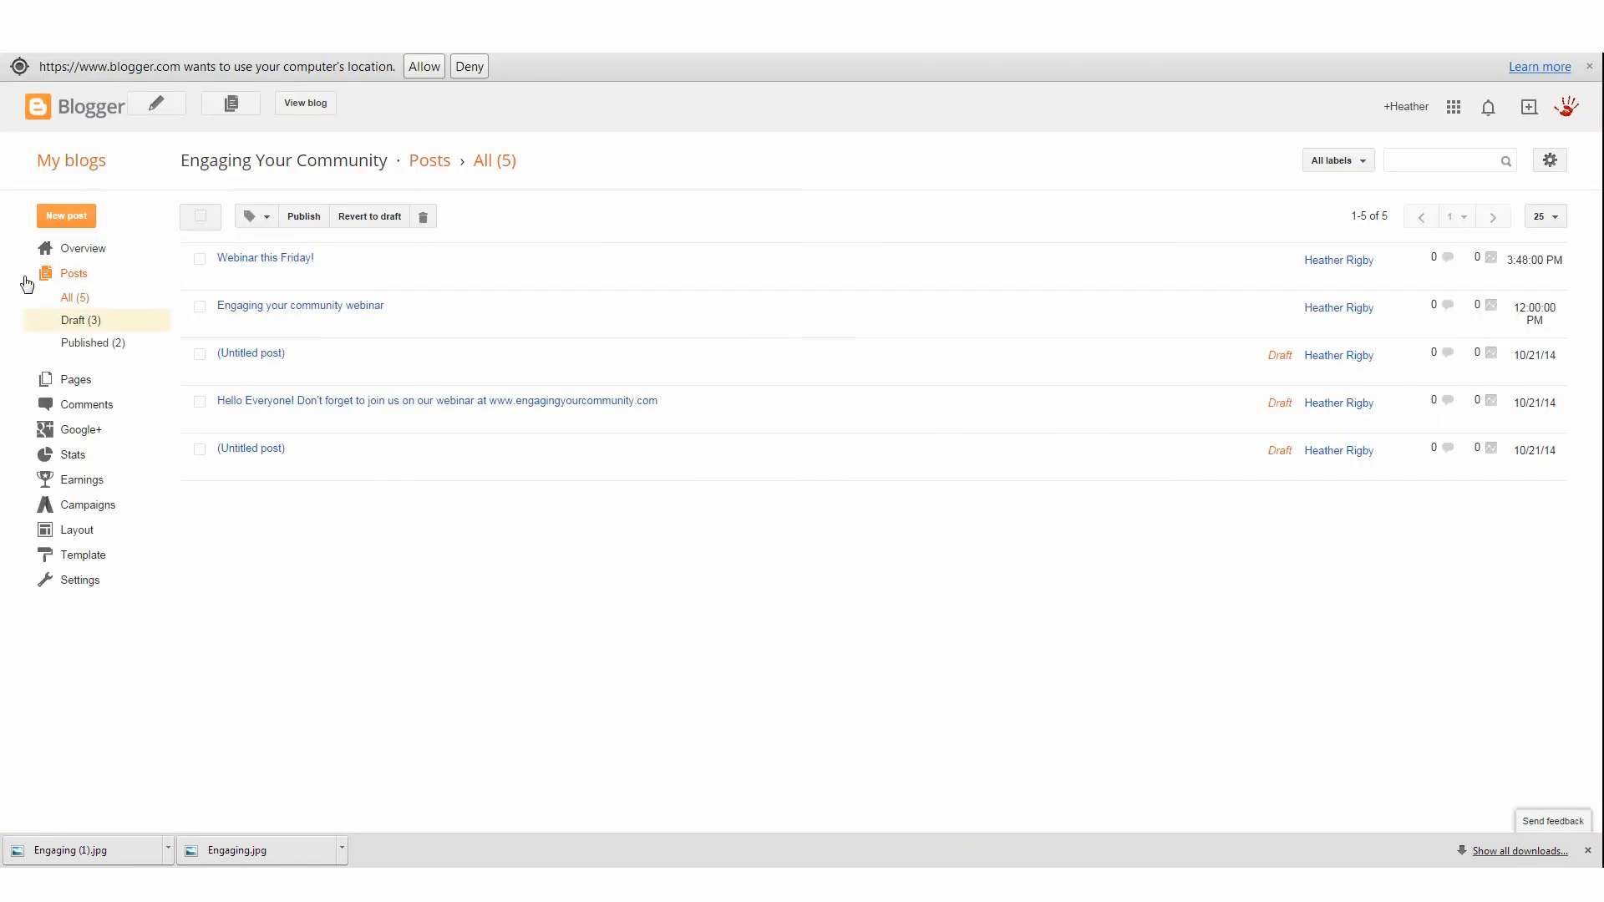
# Open the blog's Basic settings and review the Blog Readers permission options without changing them
pyautogui.click(89, 249)
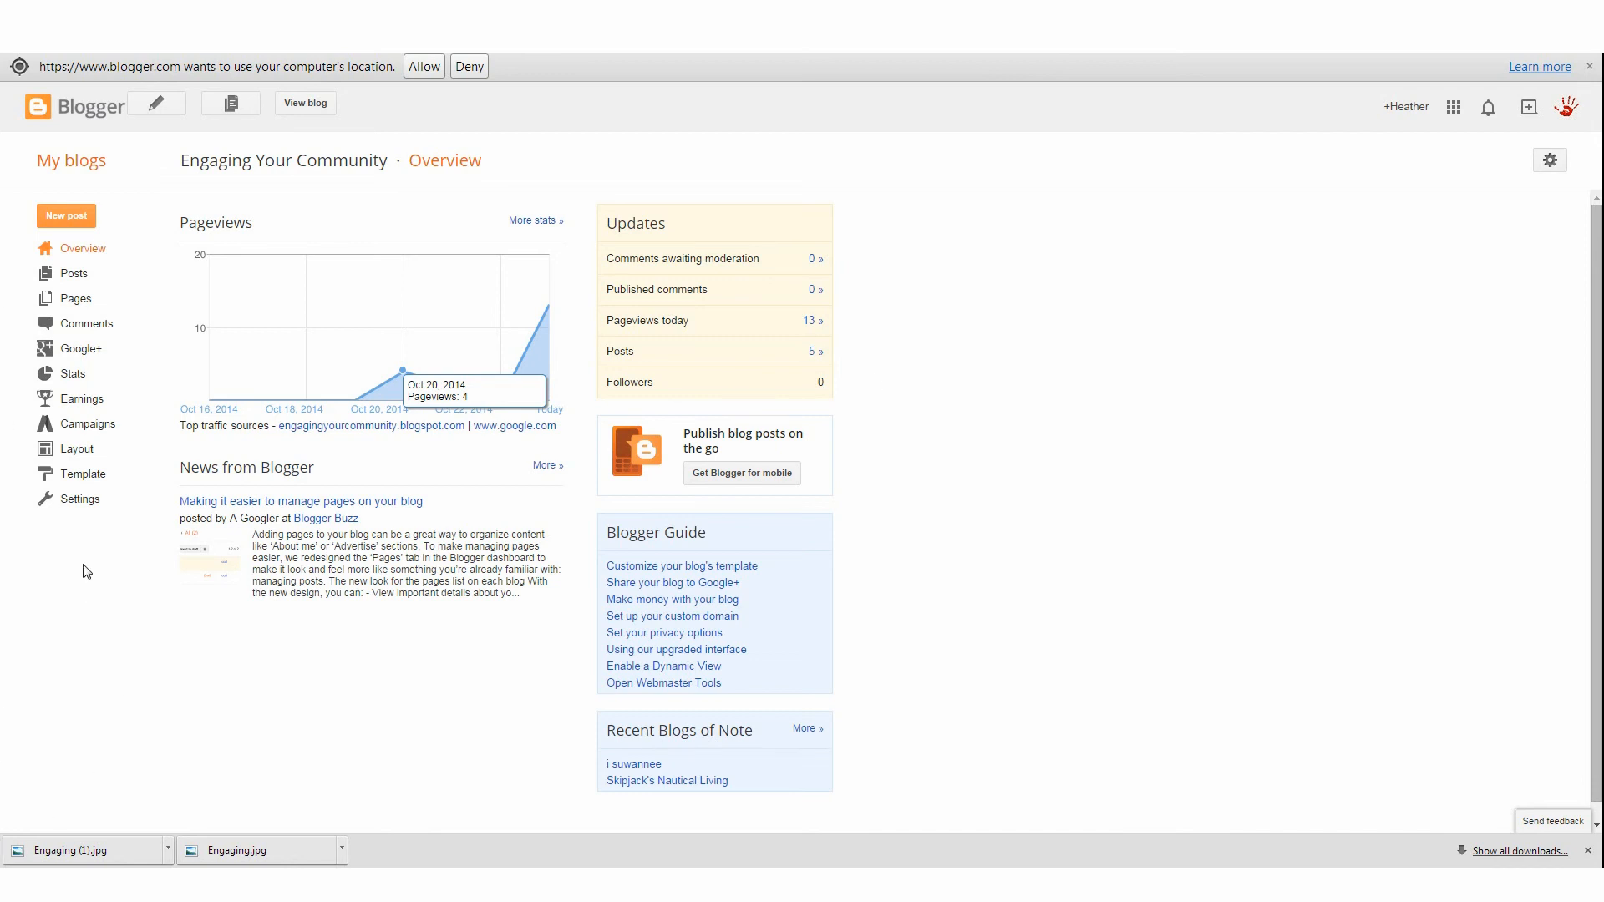
pyautogui.click(90, 506)
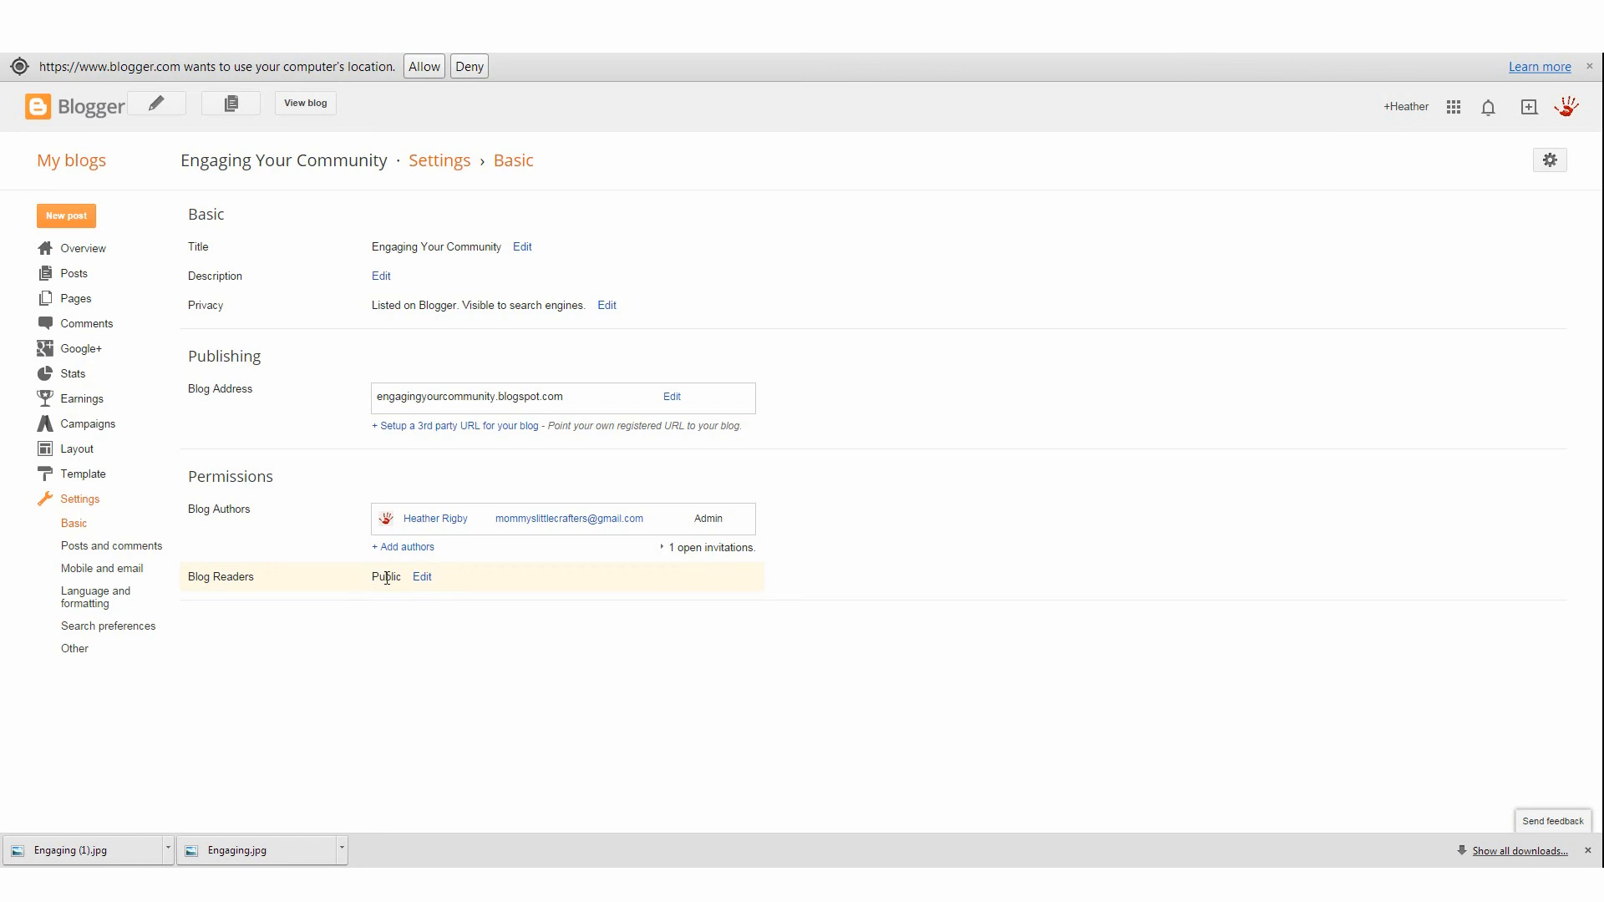
pyautogui.click(422, 578)
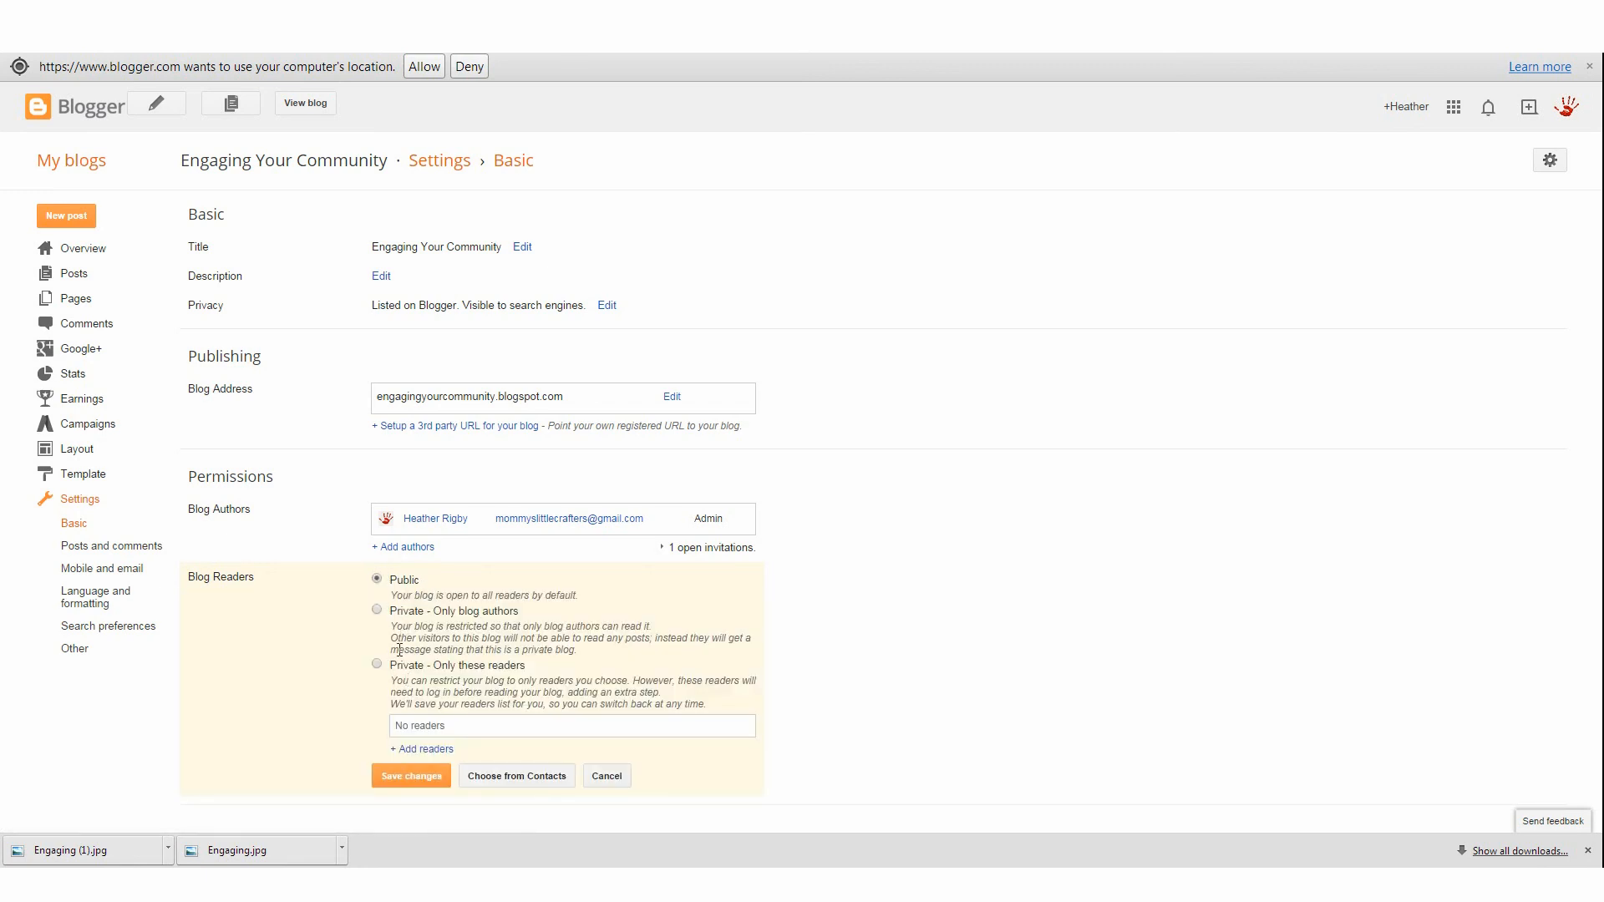
pyautogui.click(614, 777)
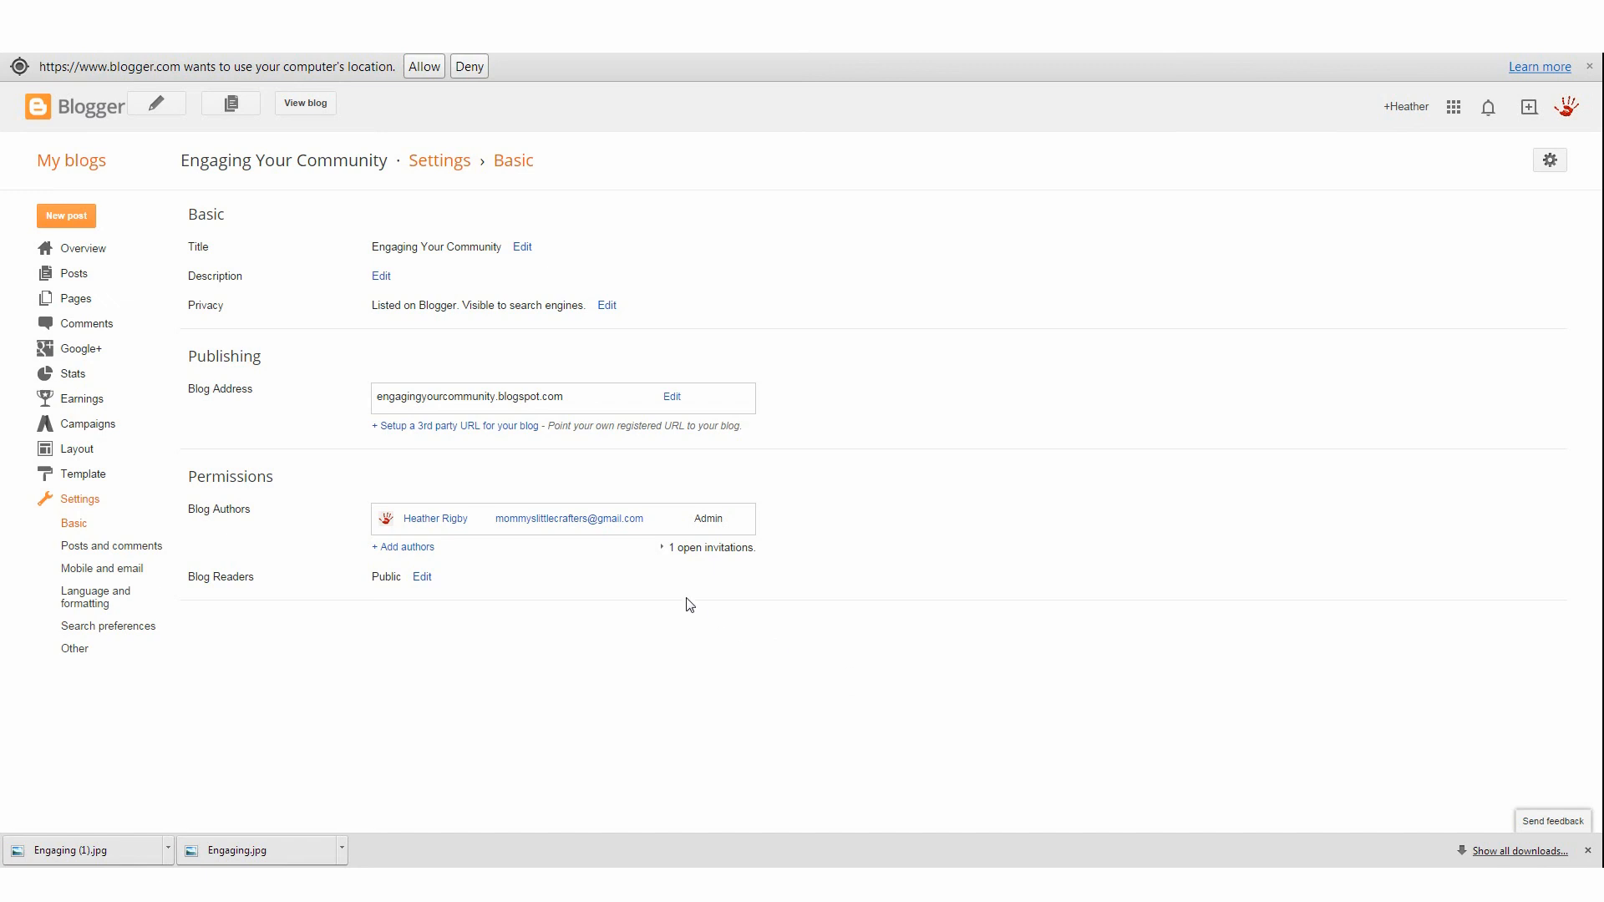
# Invite a new blog author by entering the person's e-mail address
pyautogui.click(420, 547)
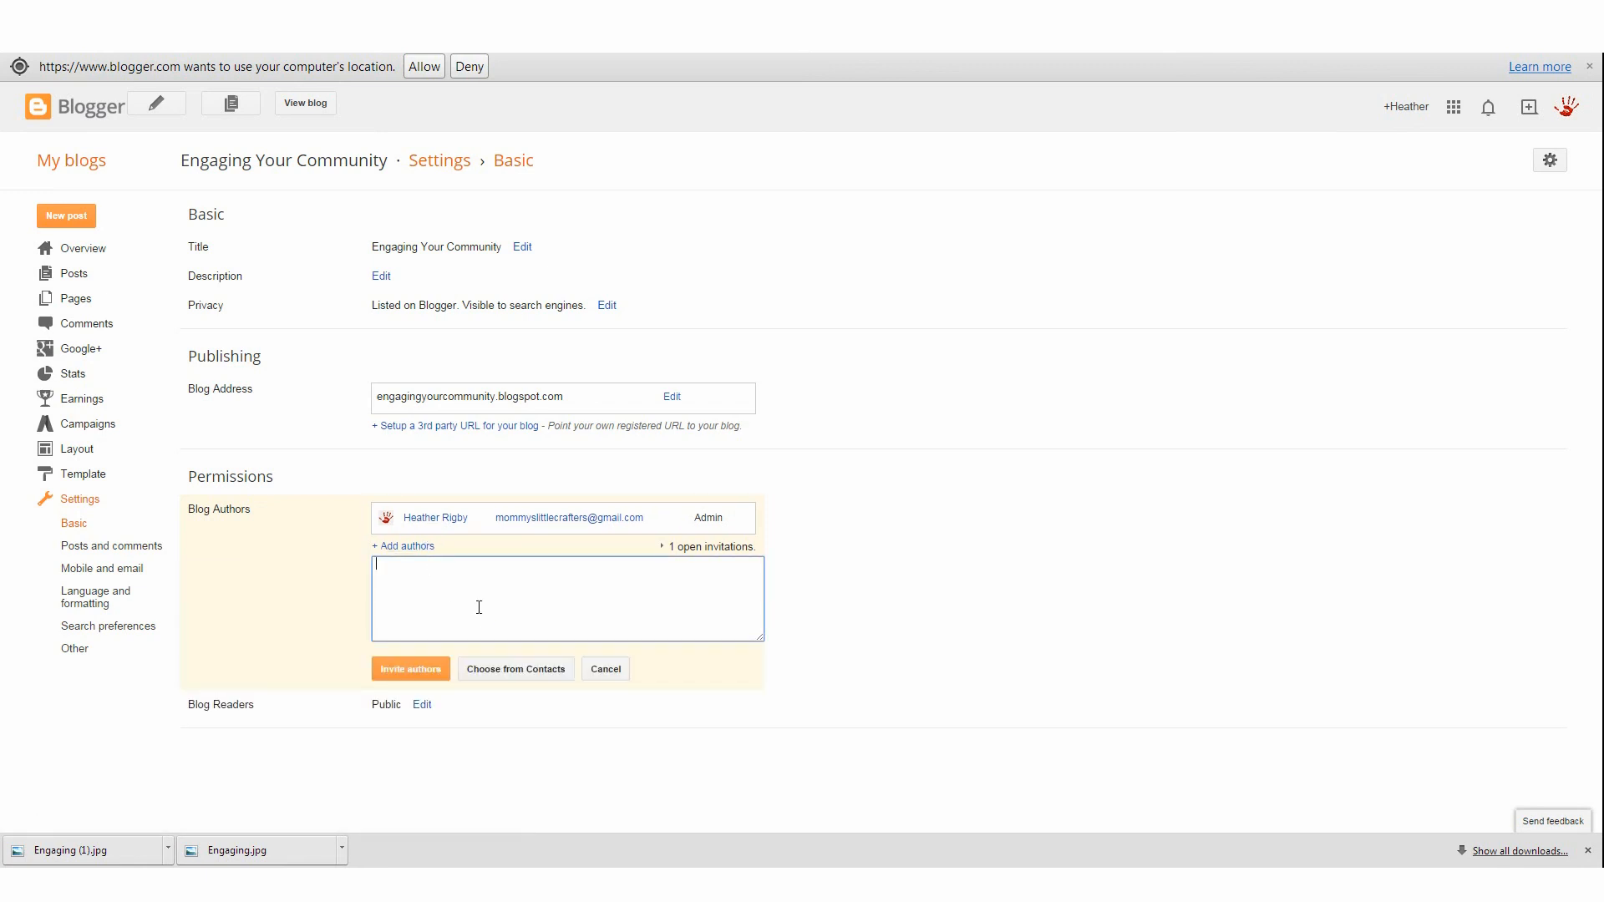
pyautogui.click(410, 673)
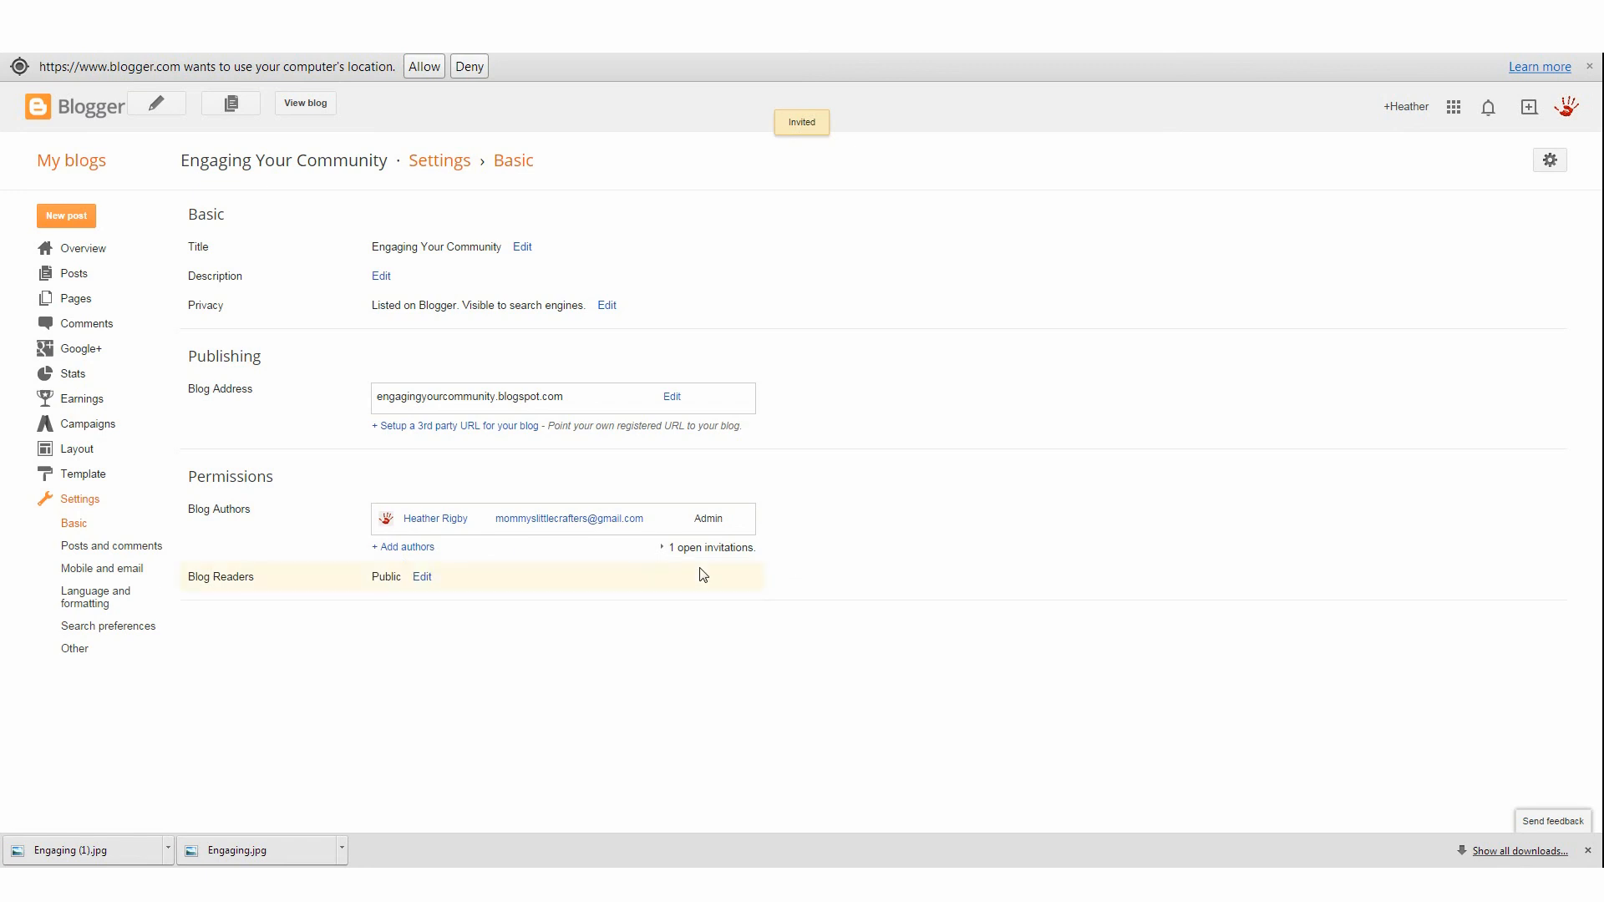